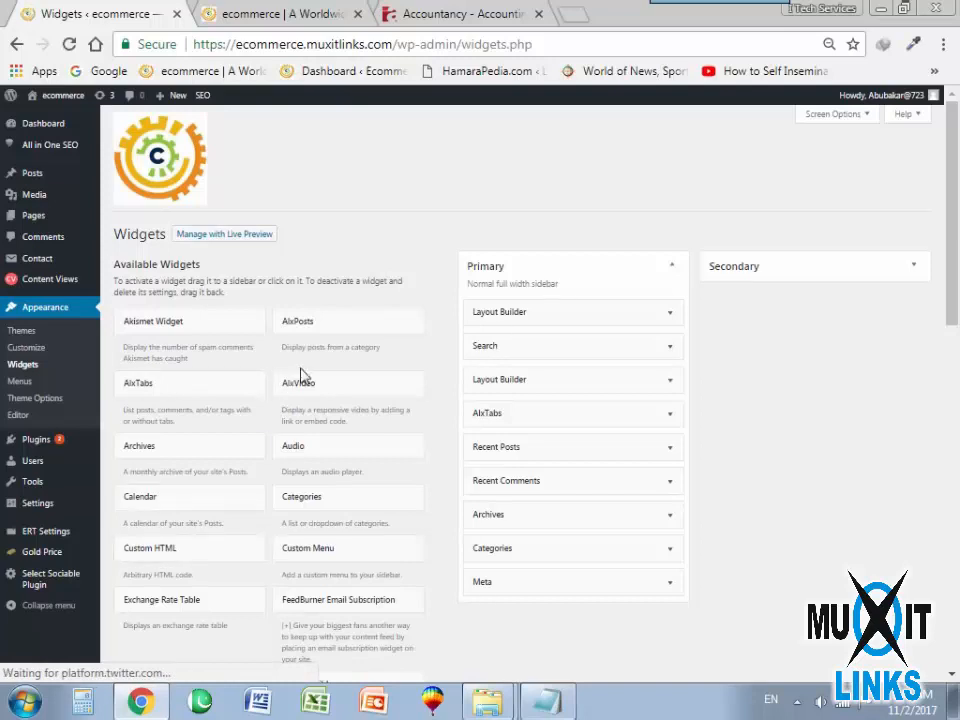
Expand the Secondary sidebar and review the widgets assigned to the Primary and Secondary sidebars.
scroll(253, 531, "down", 2)
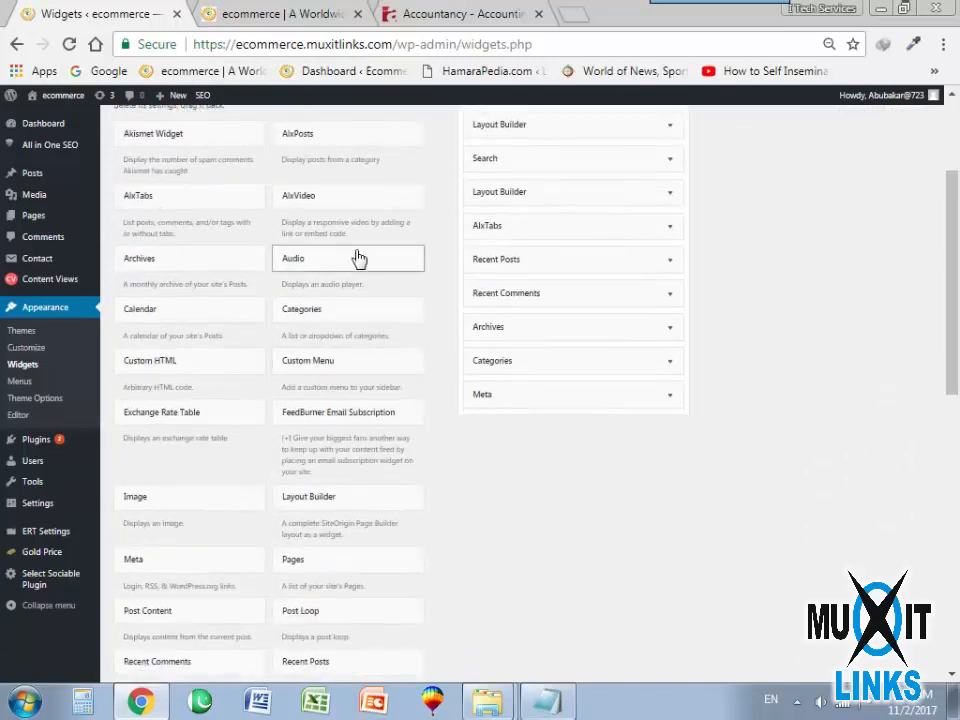
scroll(505, 300, "up", 1)
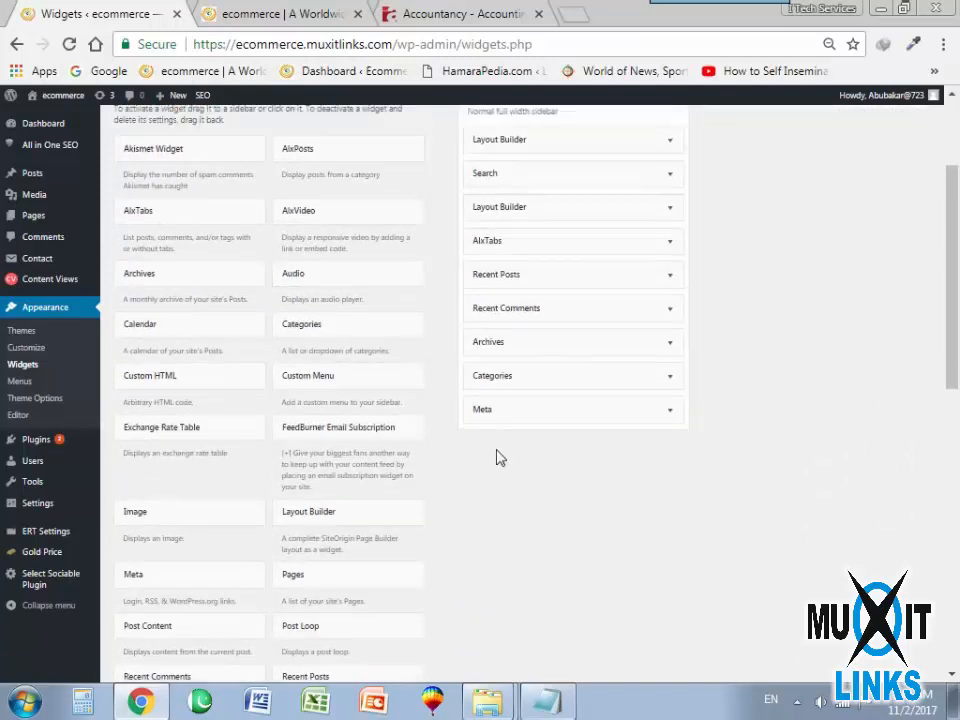
left_click(913, 174)
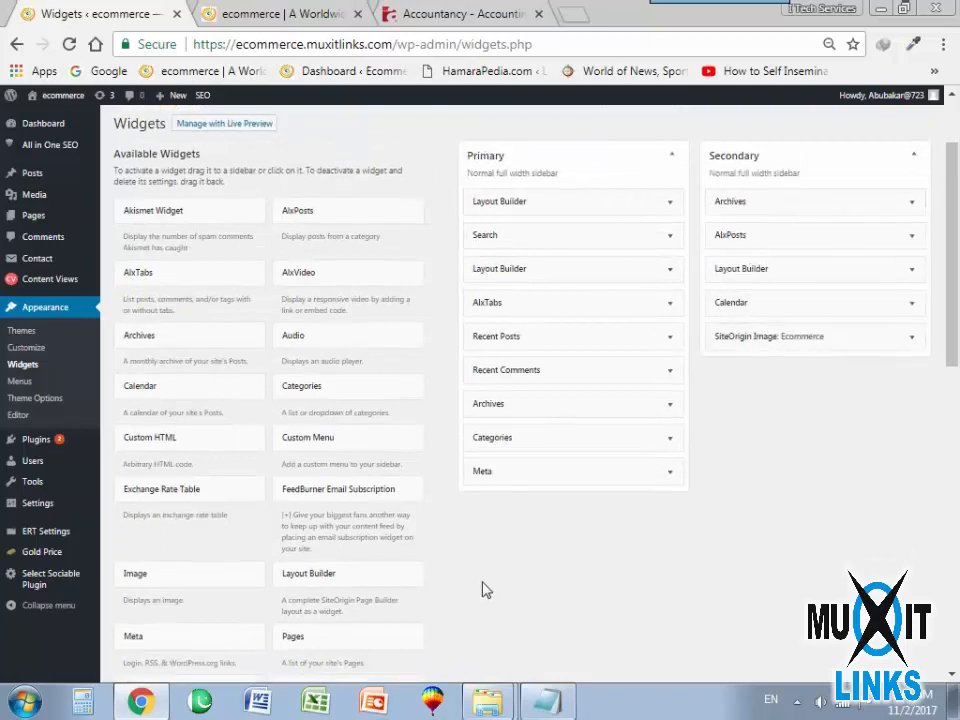
scroll(557, 519, "down", 3)
scroll(505, 481, "up", 4)
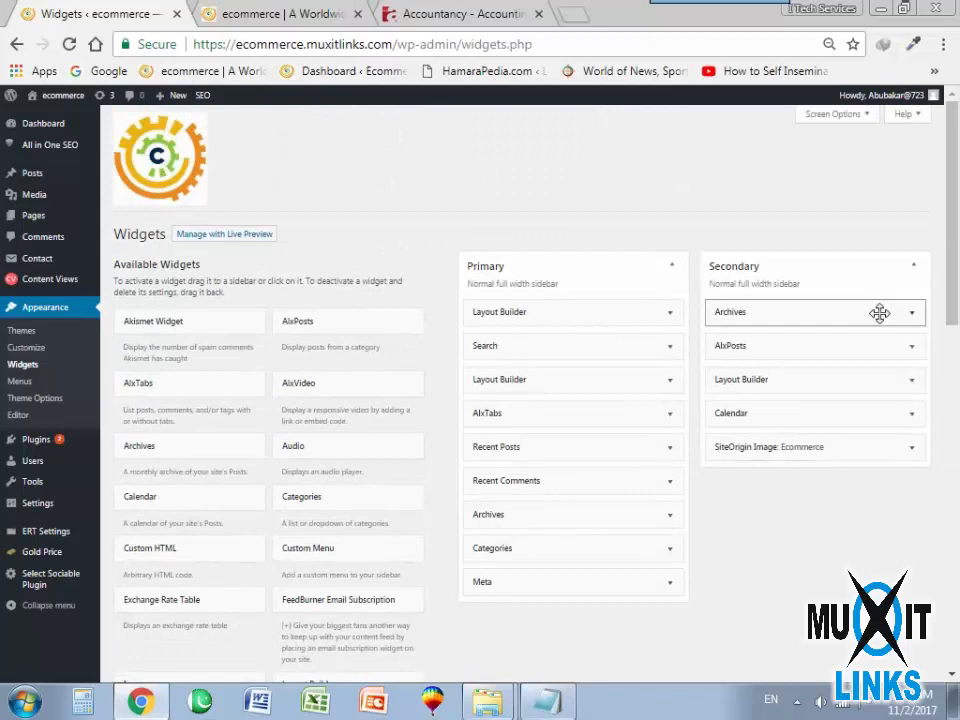
View the Screen Options of the Widgets page and close them again.
left_click(875, 120)
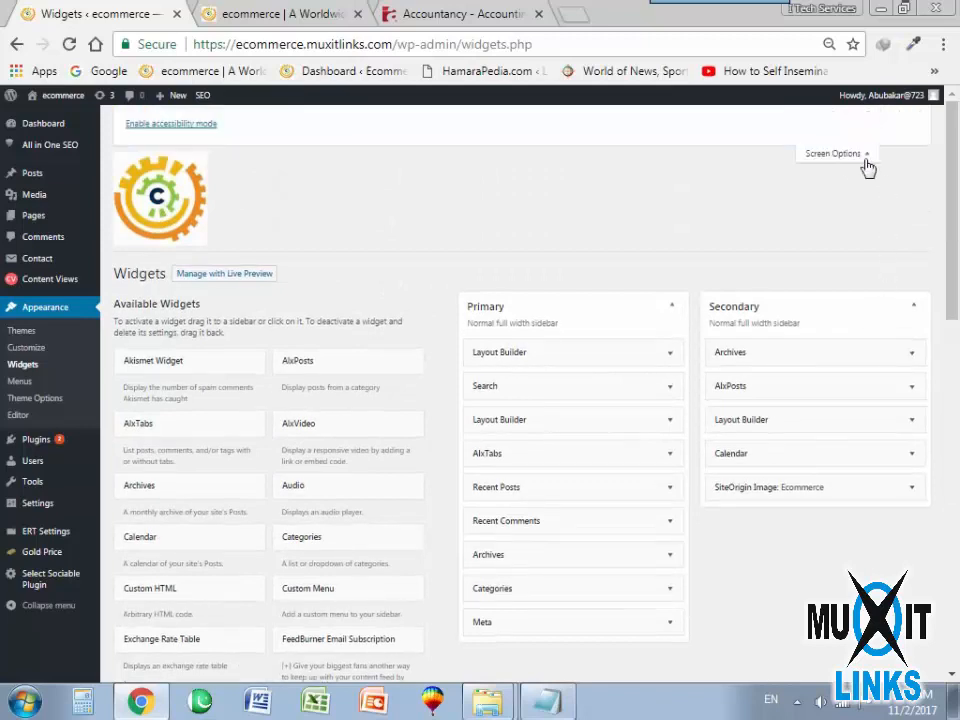
left_click(845, 157)
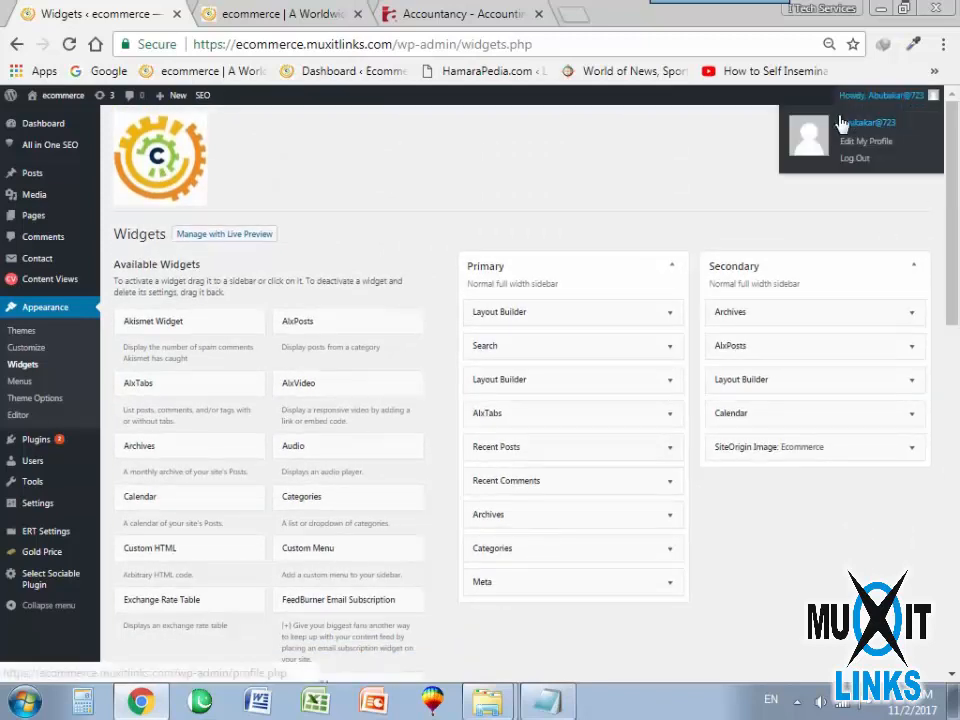
left_click(816, 124)
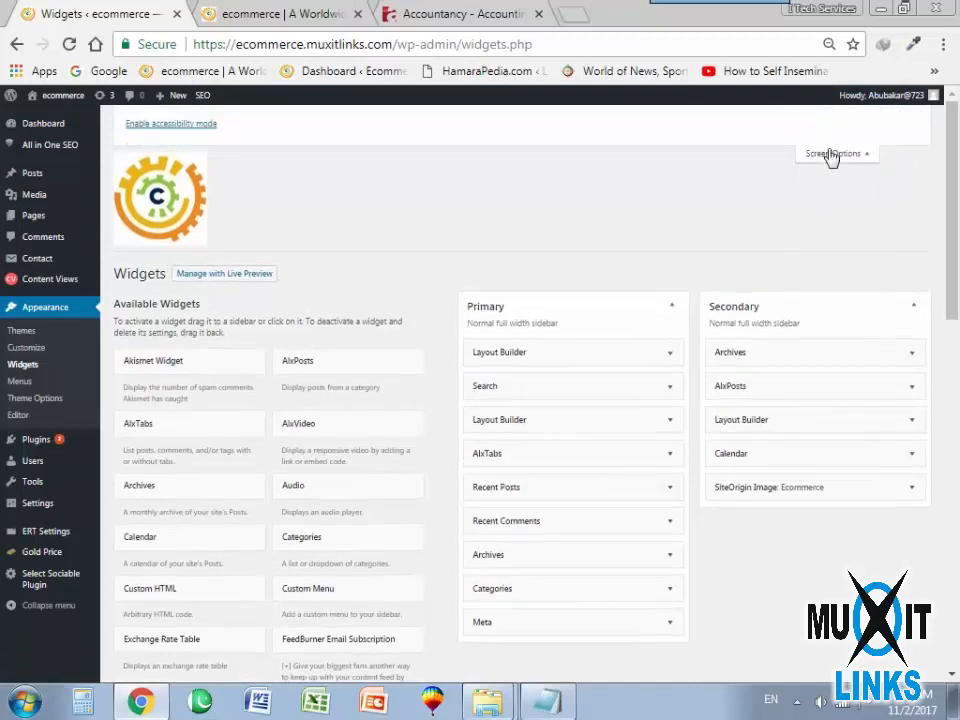
left_click(857, 166)
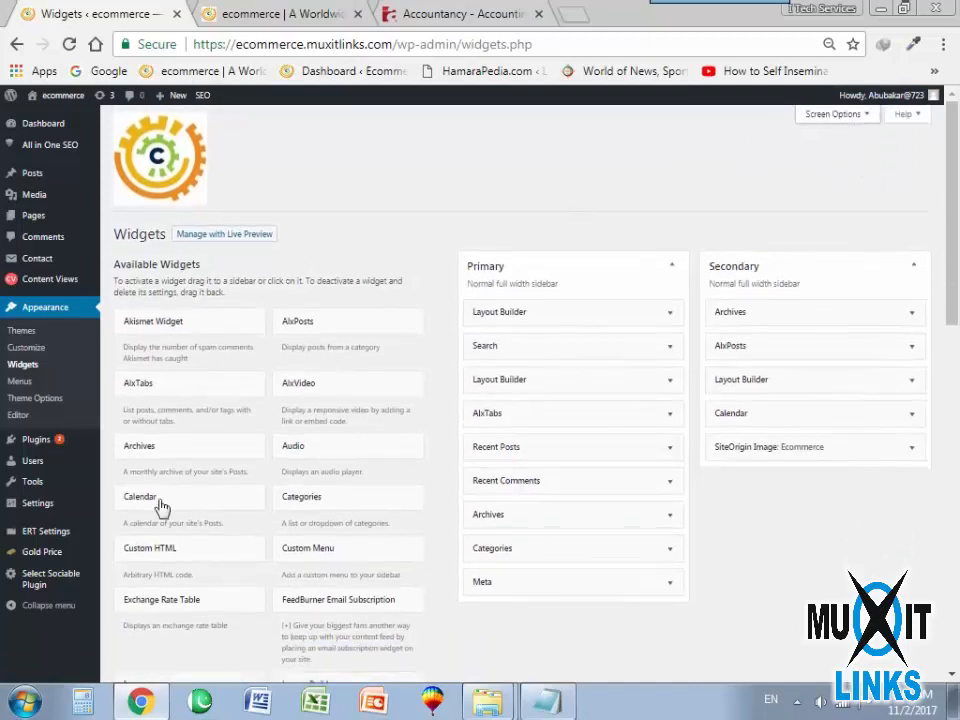
Review the list of available widgets and open the Menus page of the ecommerce site.
scroll(200, 520, "down", 4)
scroll(220, 560, "down", 2)
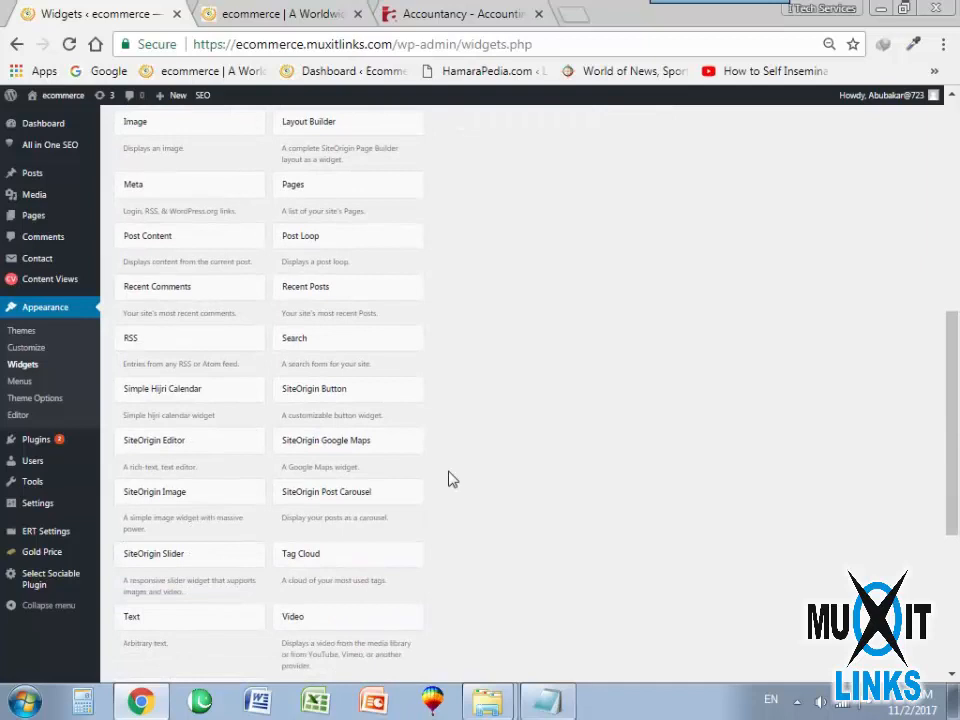
scroll(452, 480, "up", 2)
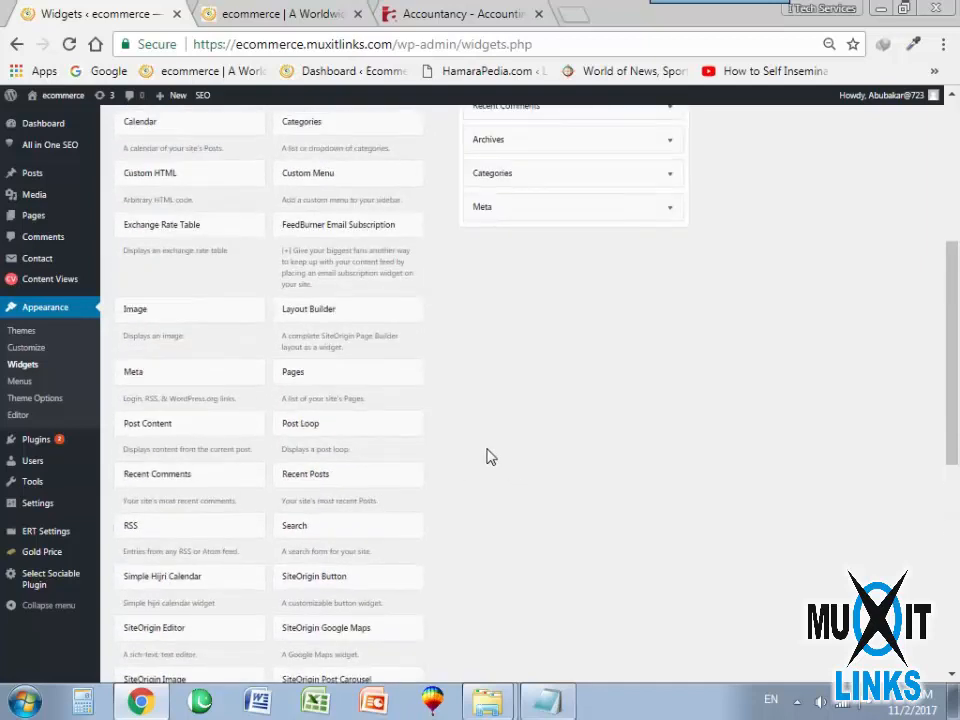
scroll(457, 415, "up", 1)
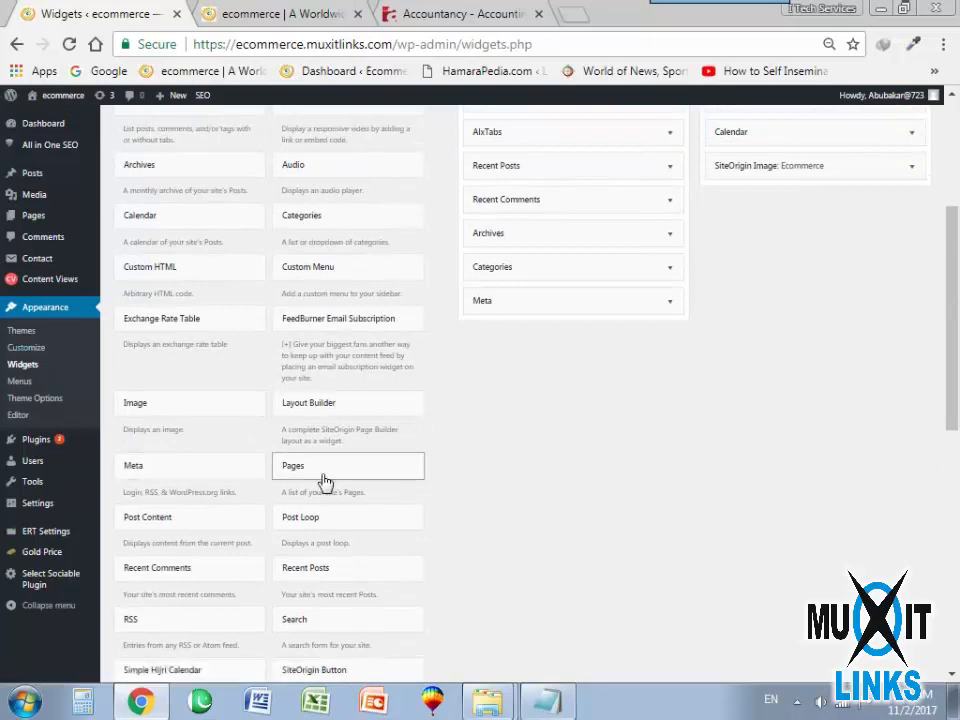
scroll(540, 480, "up", 1)
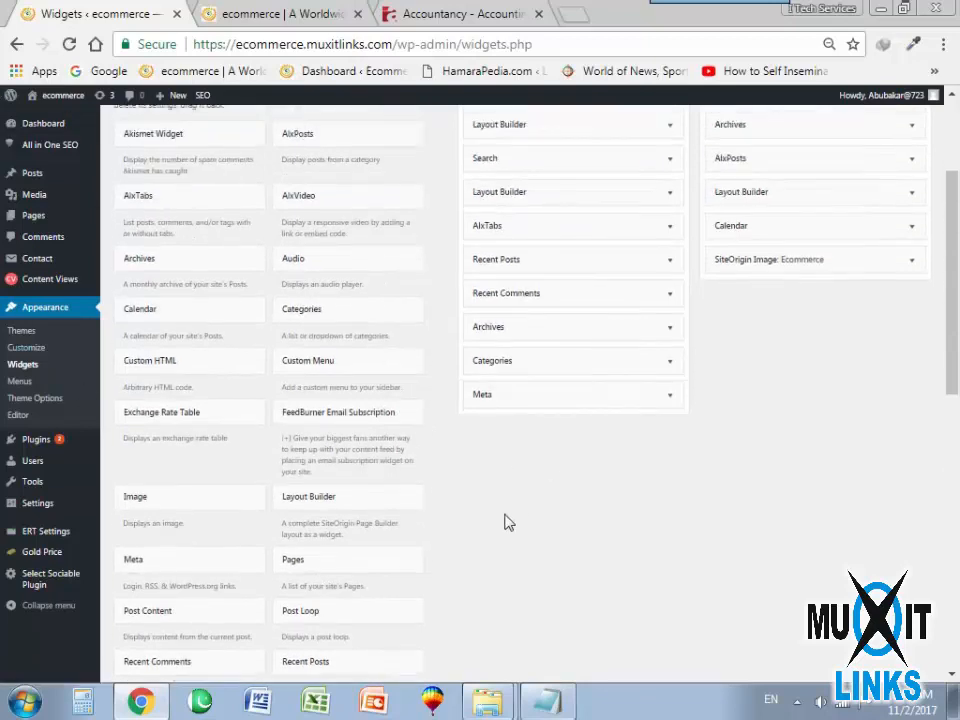
mouse_move(32, 563)
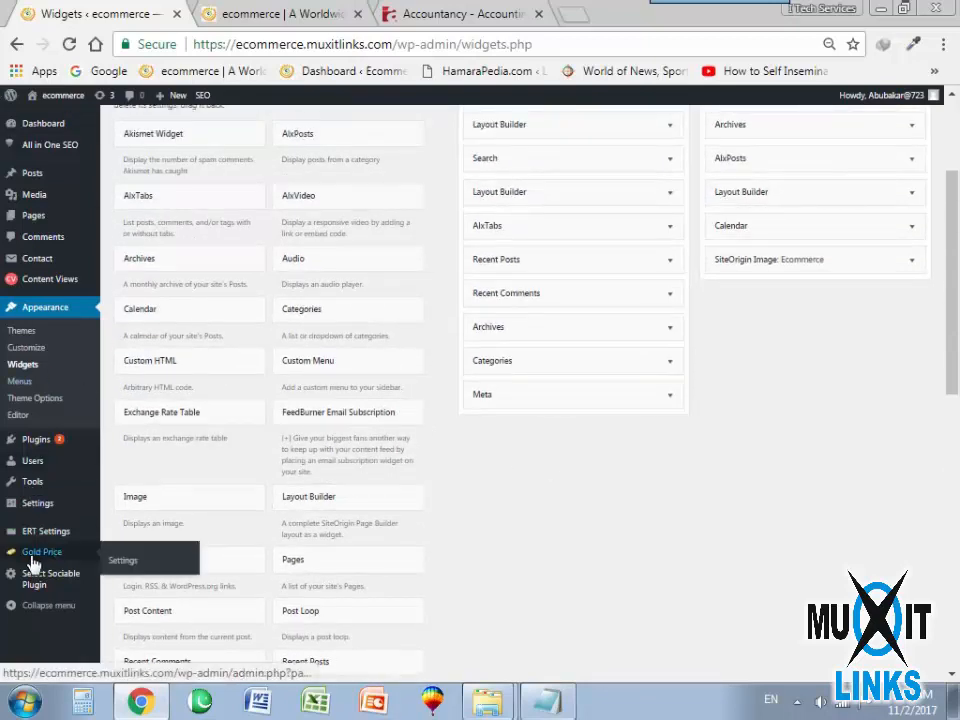
left_click(20, 386)
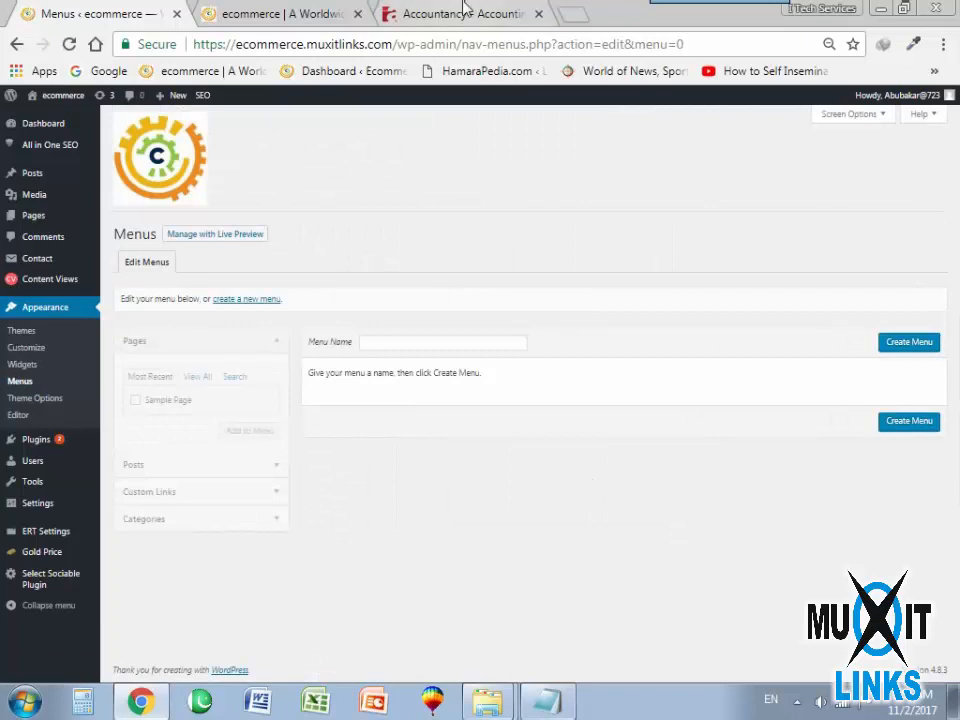
Examine the navigation menu of the Accountancy website, including the entries under News, and return to the Menus page.
left_click(435, 12)
mouse_move(316, 278)
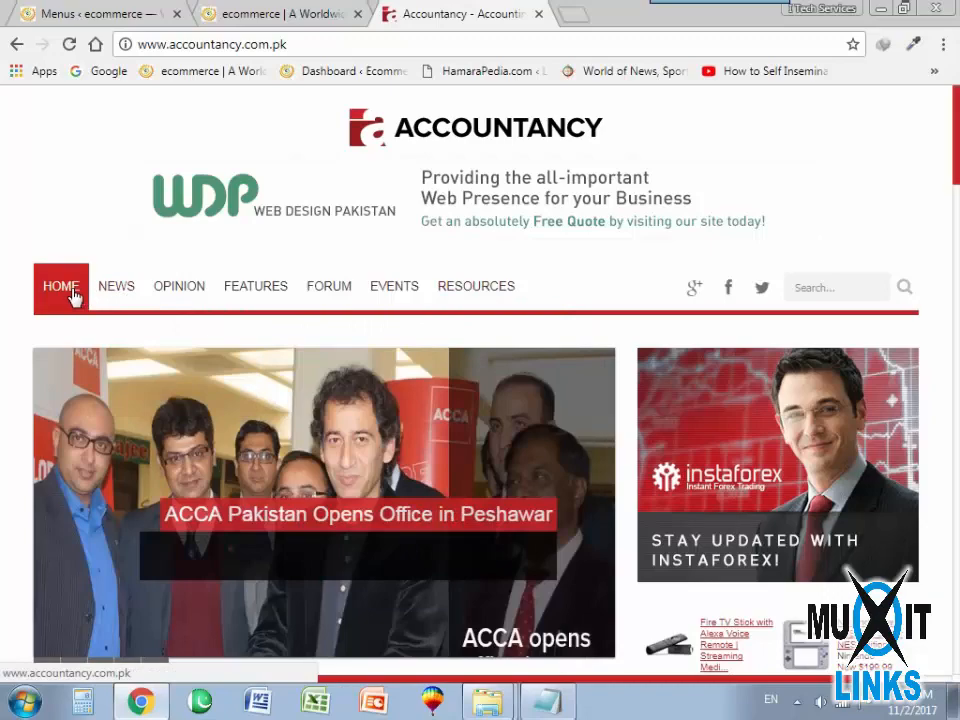
scroll(368, 443, "down", 15)
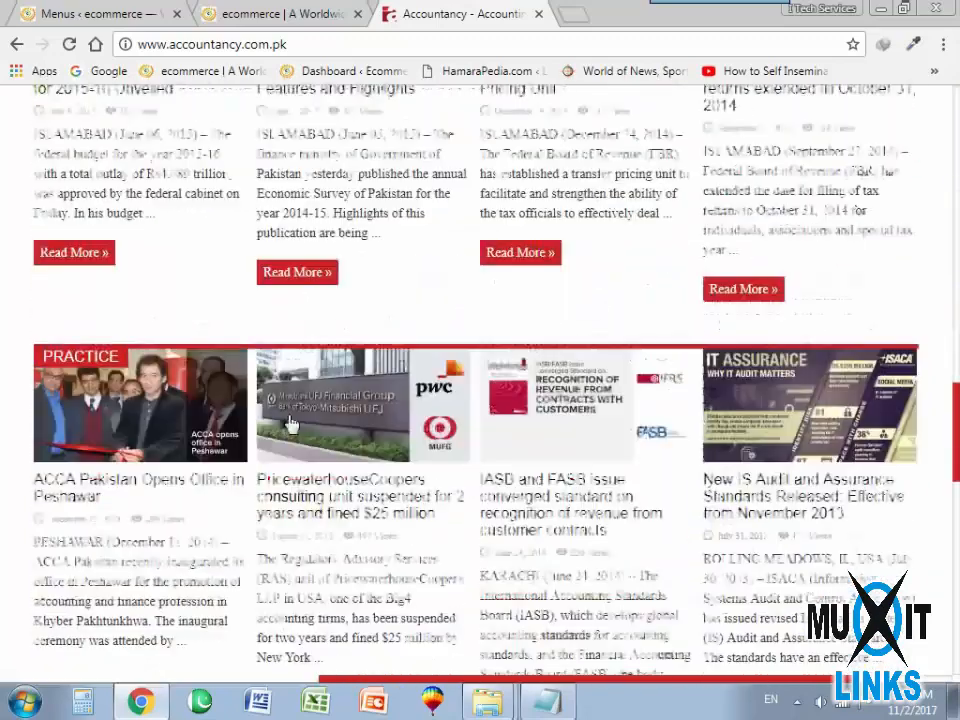
scroll(299, 458, "up", 15)
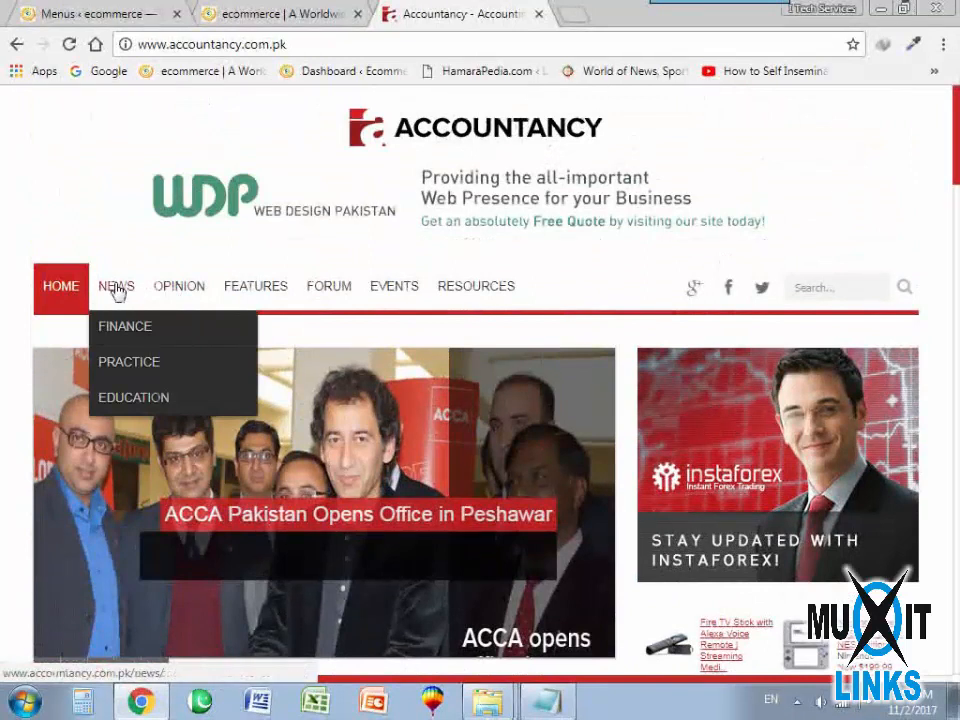
mouse_move(476, 293)
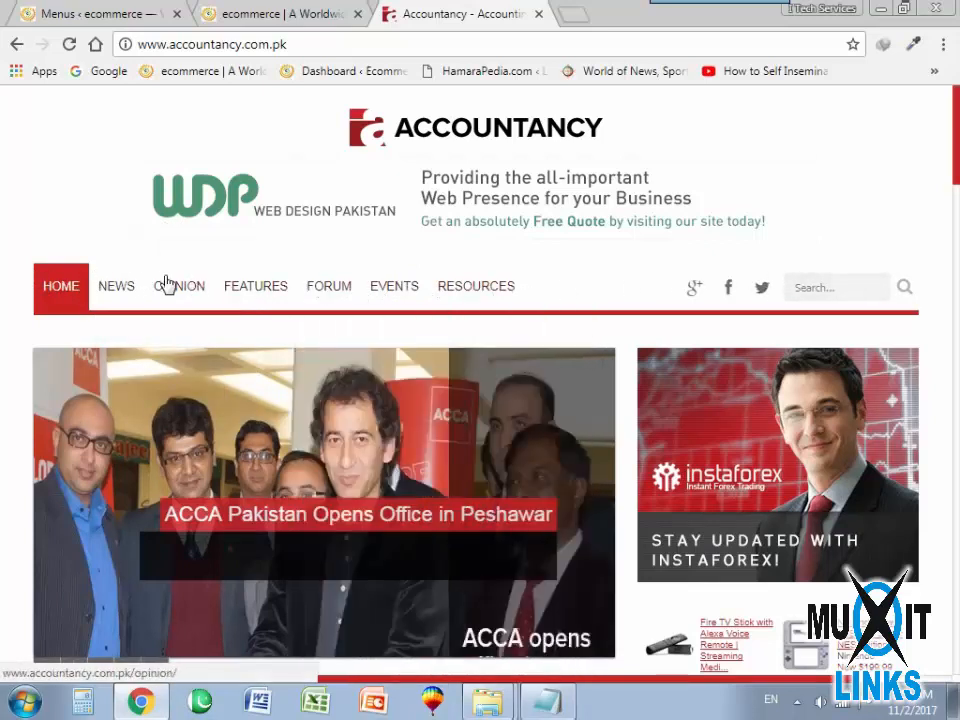
mouse_move(111, 287)
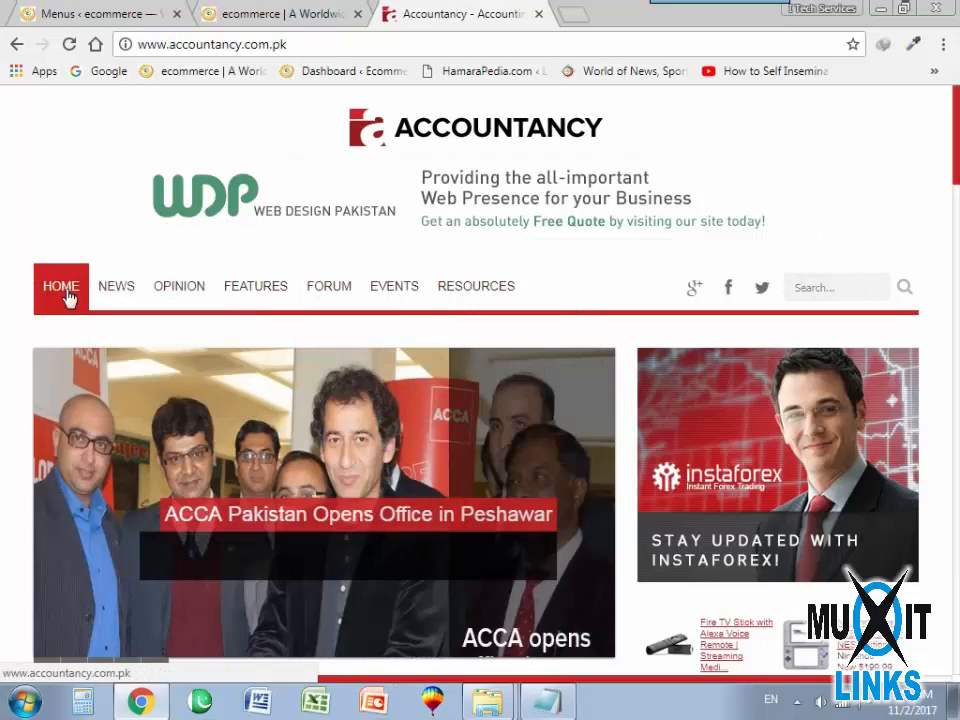
left_click(113, 12)
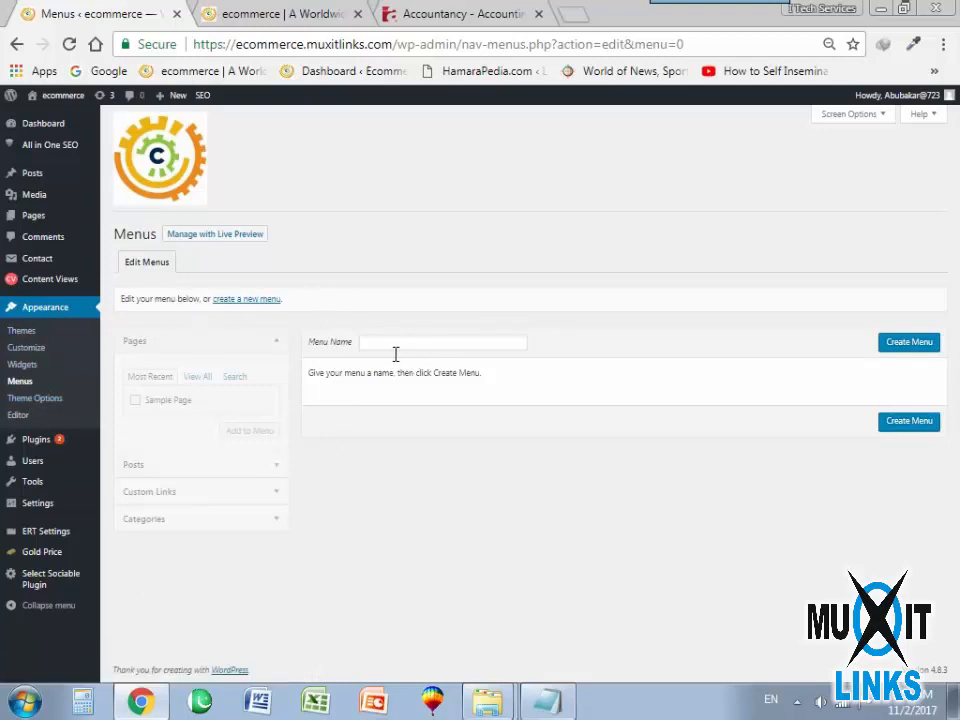
View the ecommerce front page and the navigation menu of hamarapedia.com in a new tab, and return to the Menus page.
key("ctrl+Tab")
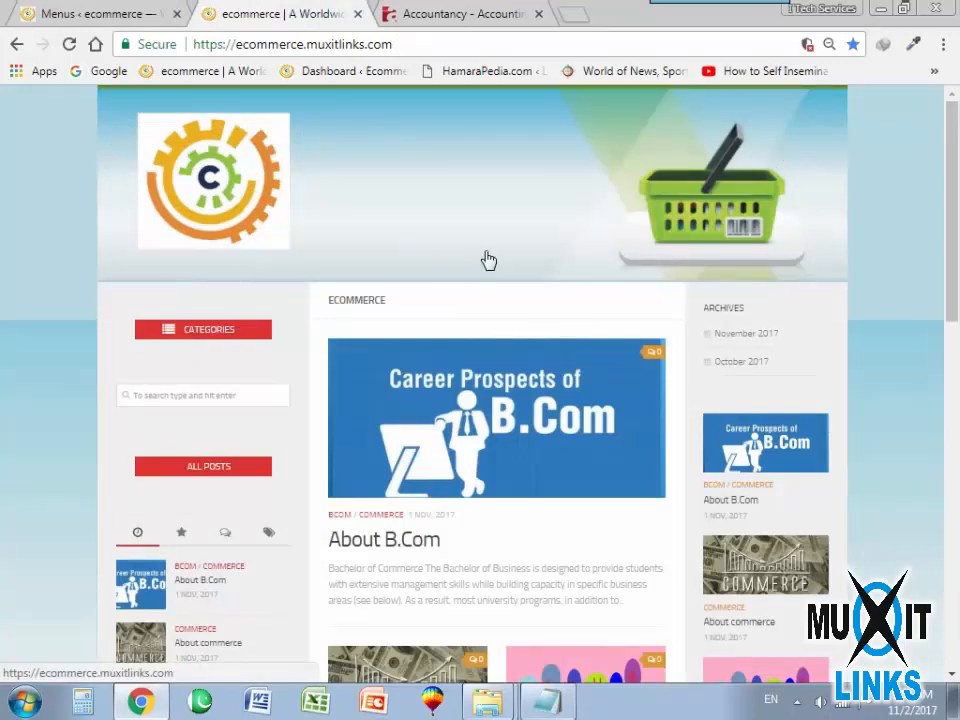
left_click(572, 13)
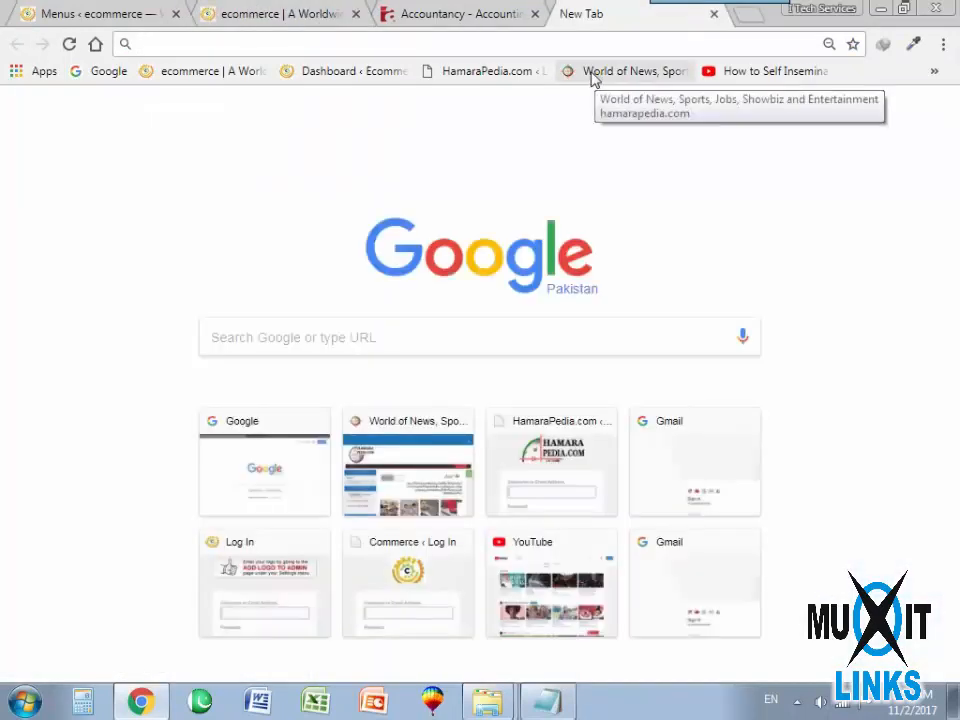
left_click(602, 74)
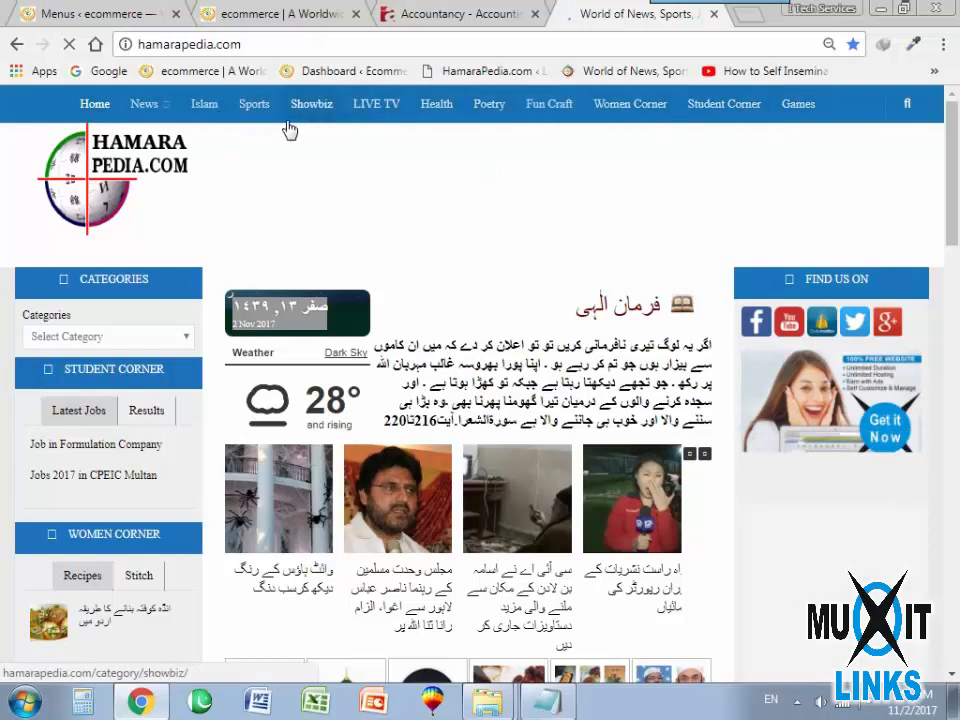
left_click(118, 12)
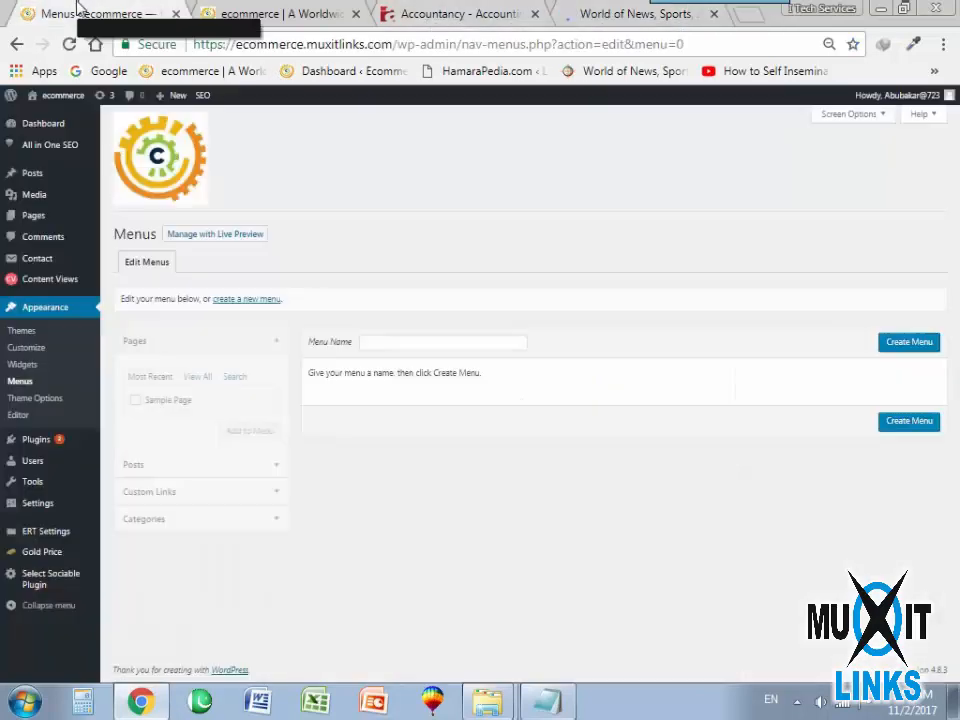
Create a new menu named Home.
left_click(400, 350)
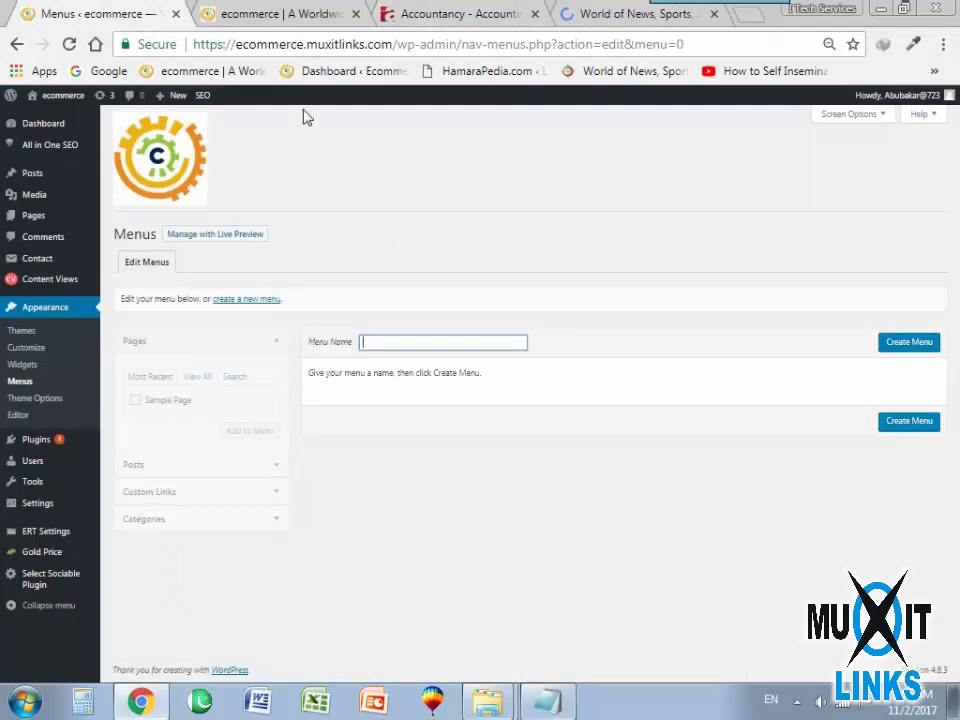
left_click(414, 12)
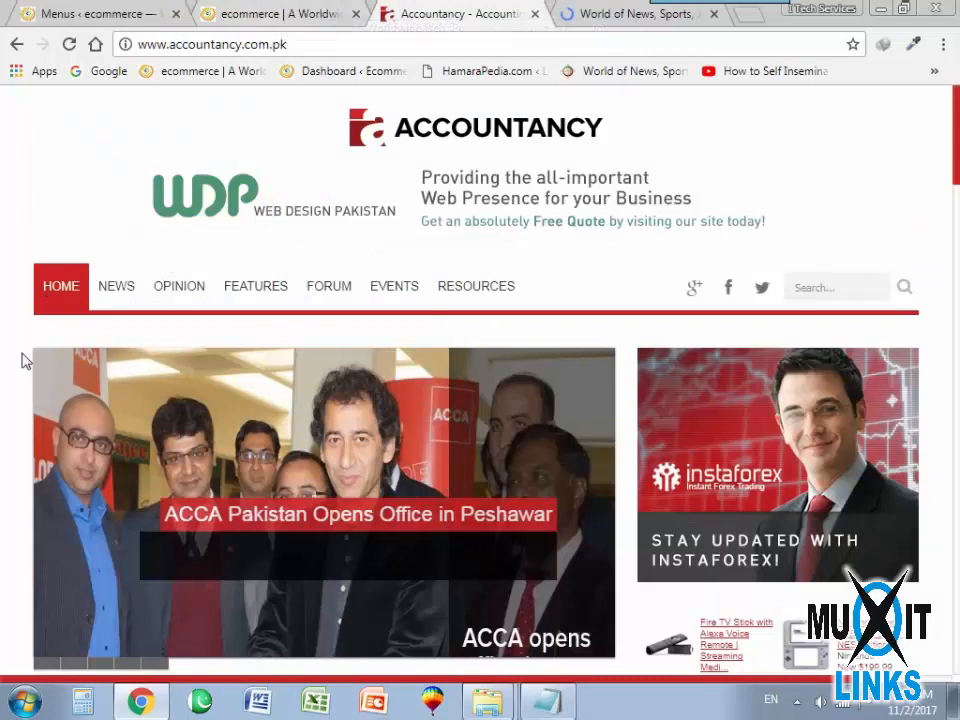
left_click(170, 13)
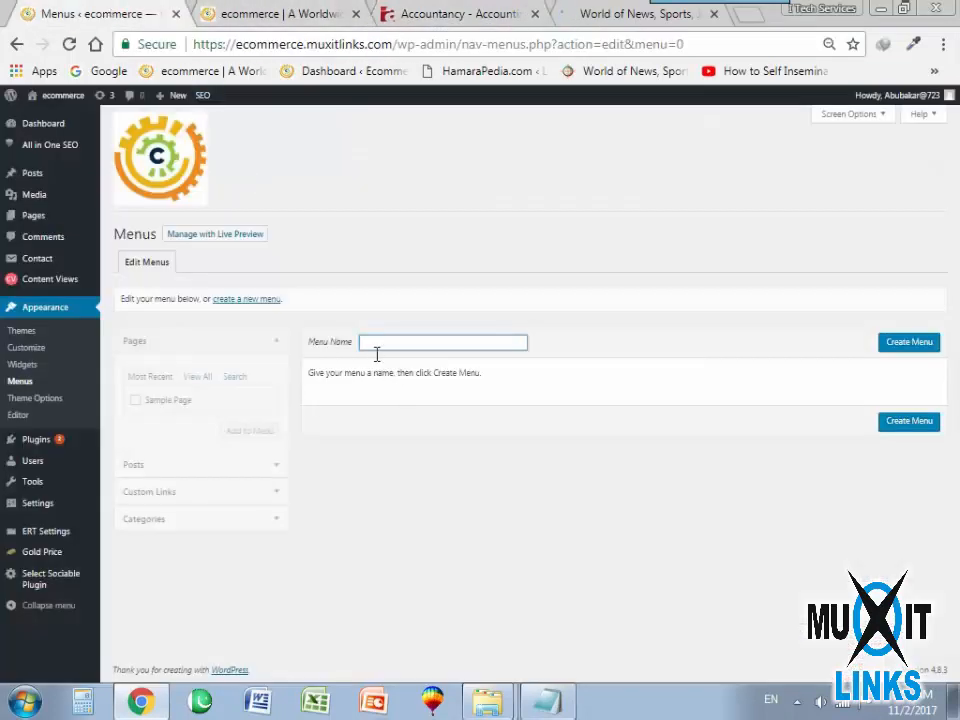
left_click(376, 346)
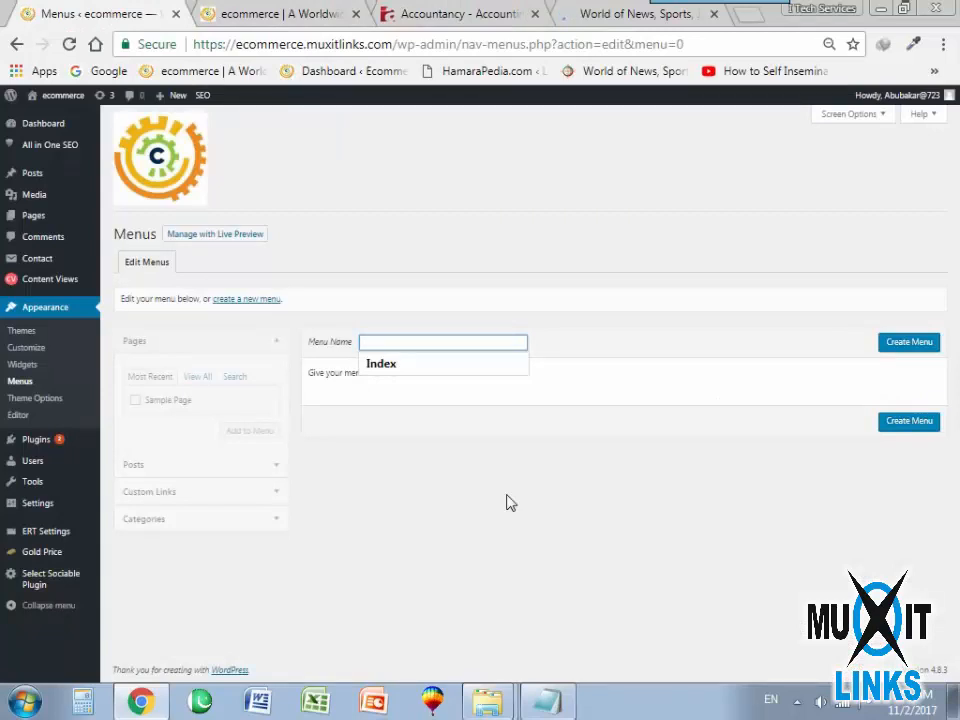
type("Home")
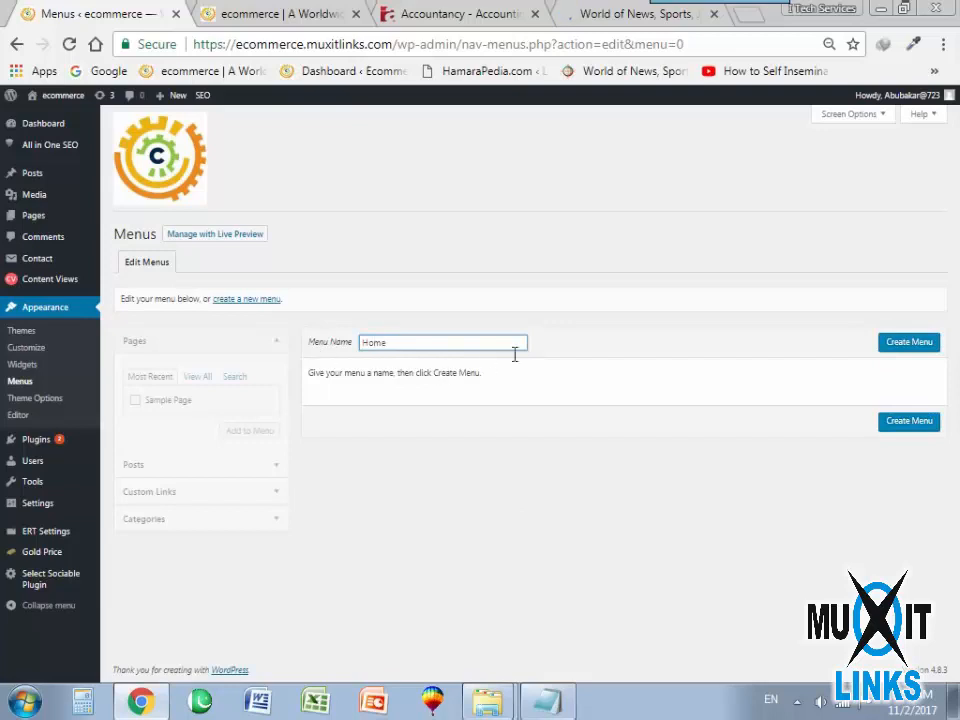
left_click(907, 345)
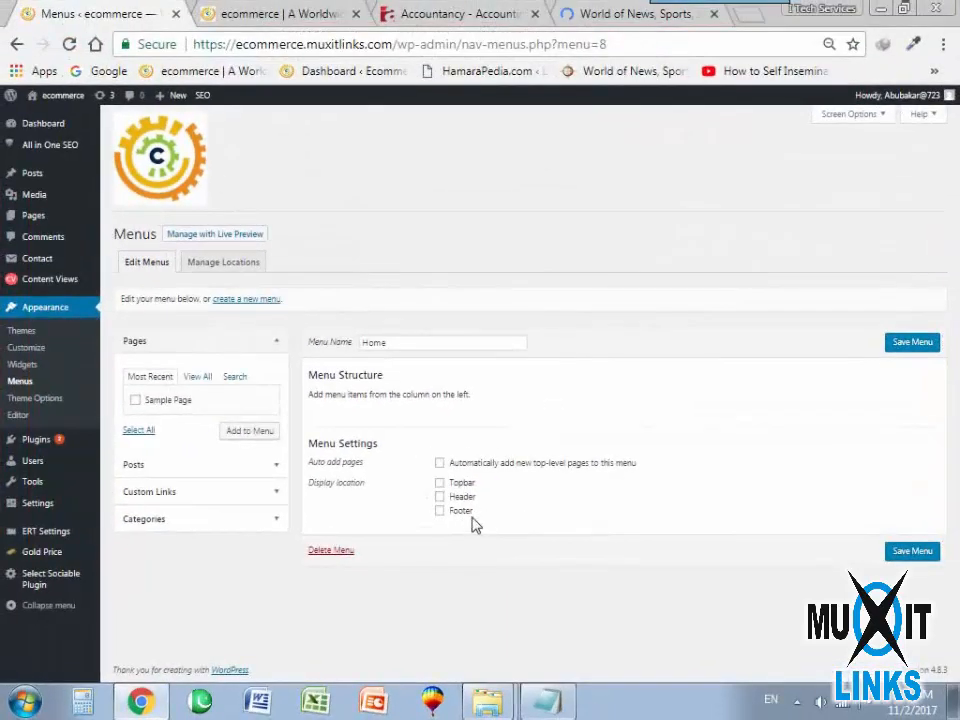
Set the Home menu's display location to Topbar and add the Home page to the menu structure.
left_click(440, 484)
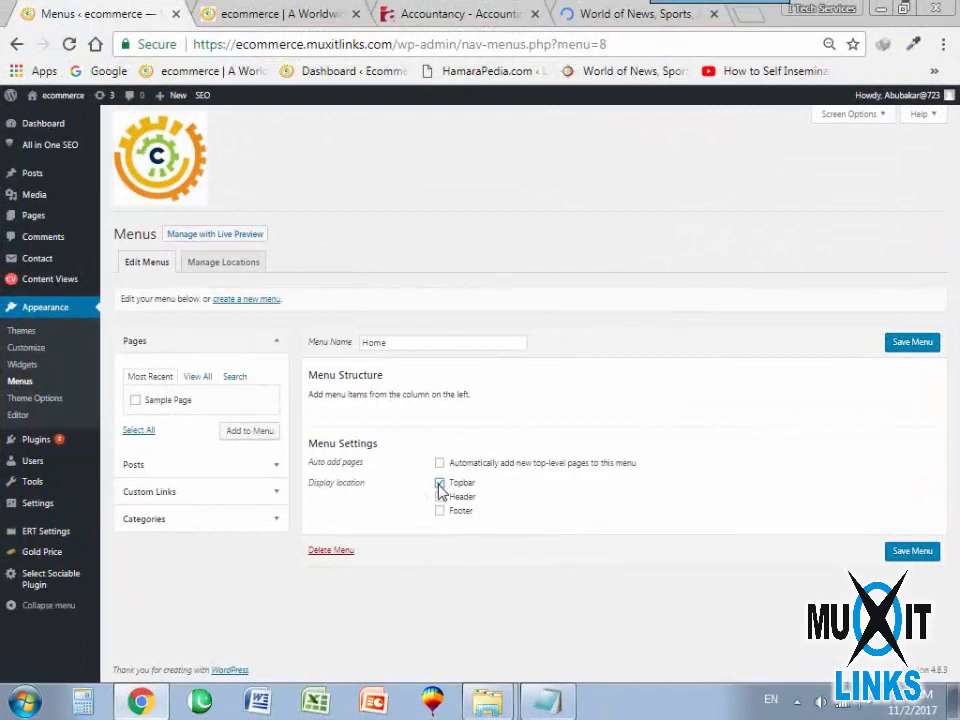
left_click_drag(308, 383, 408, 383)
left_click(315, 402)
left_click(203, 383)
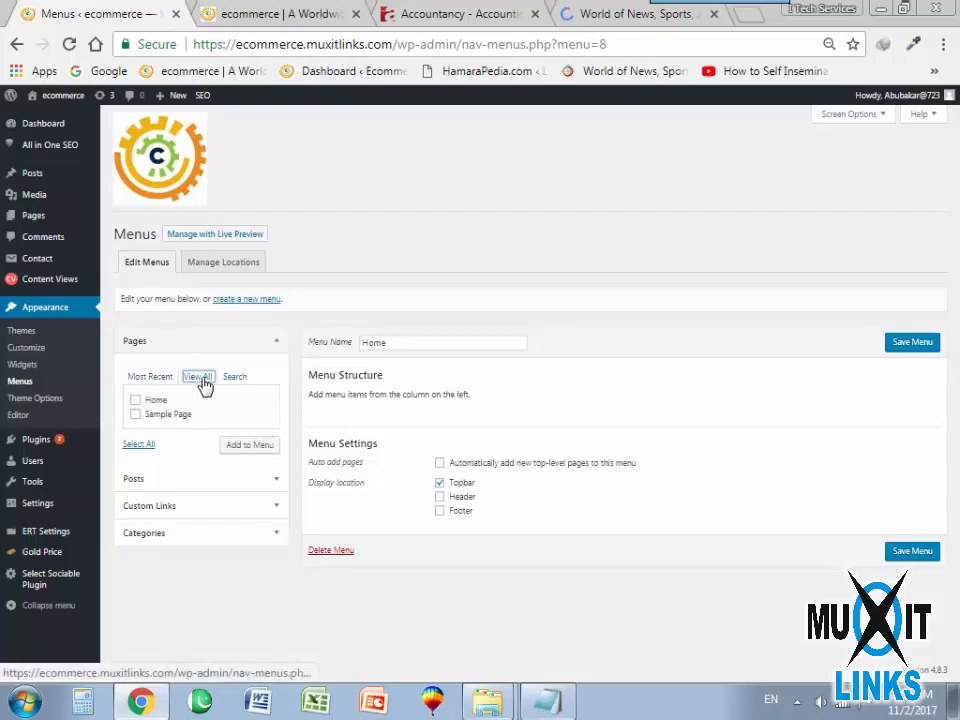
left_click(135, 400)
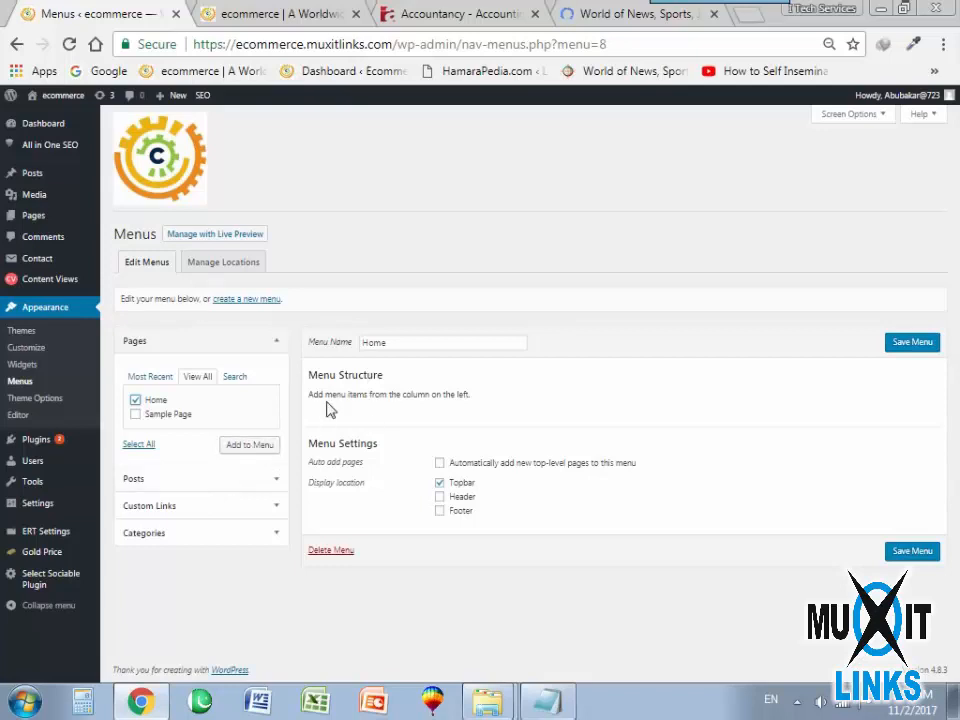
left_click(249, 444)
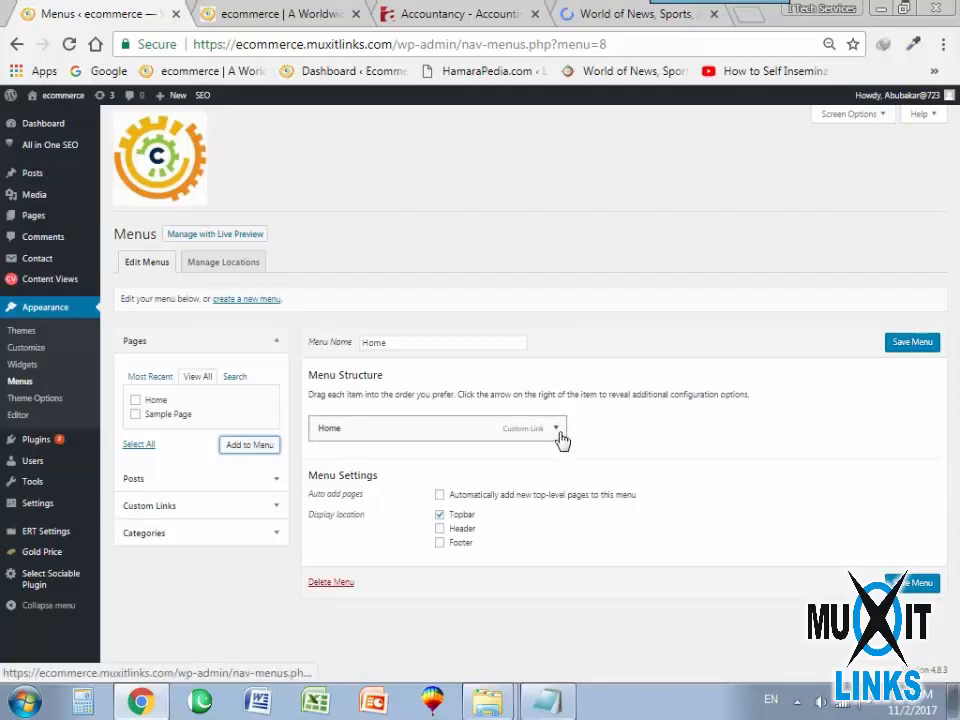
Check the Home menu item's URL against the ecommerce front page's address and save the Home menu.
left_click(272, 14)
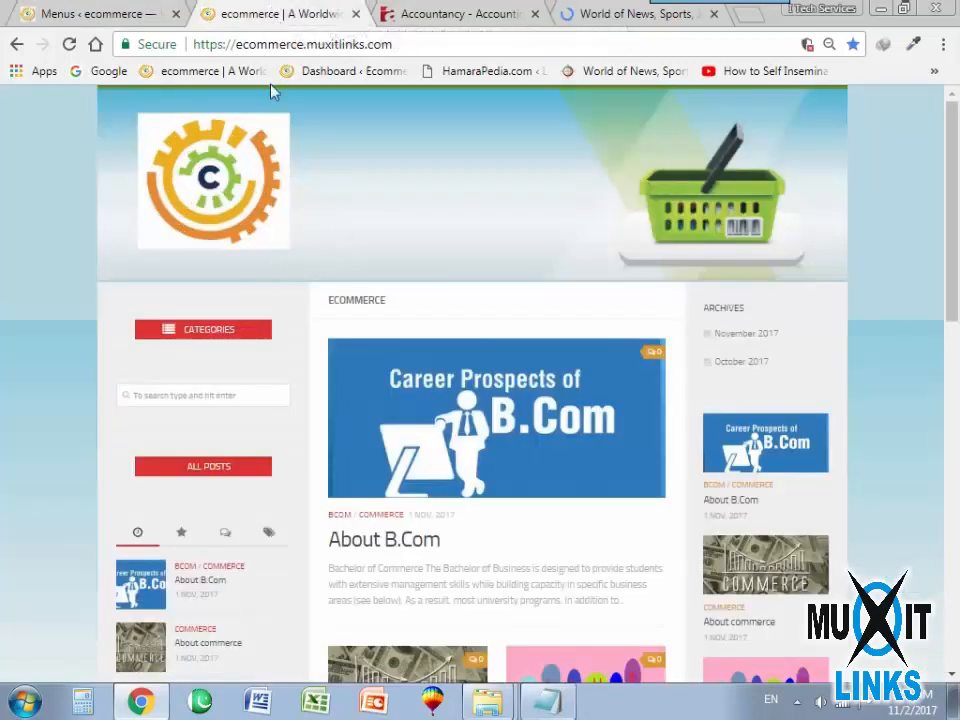
left_click(272, 50)
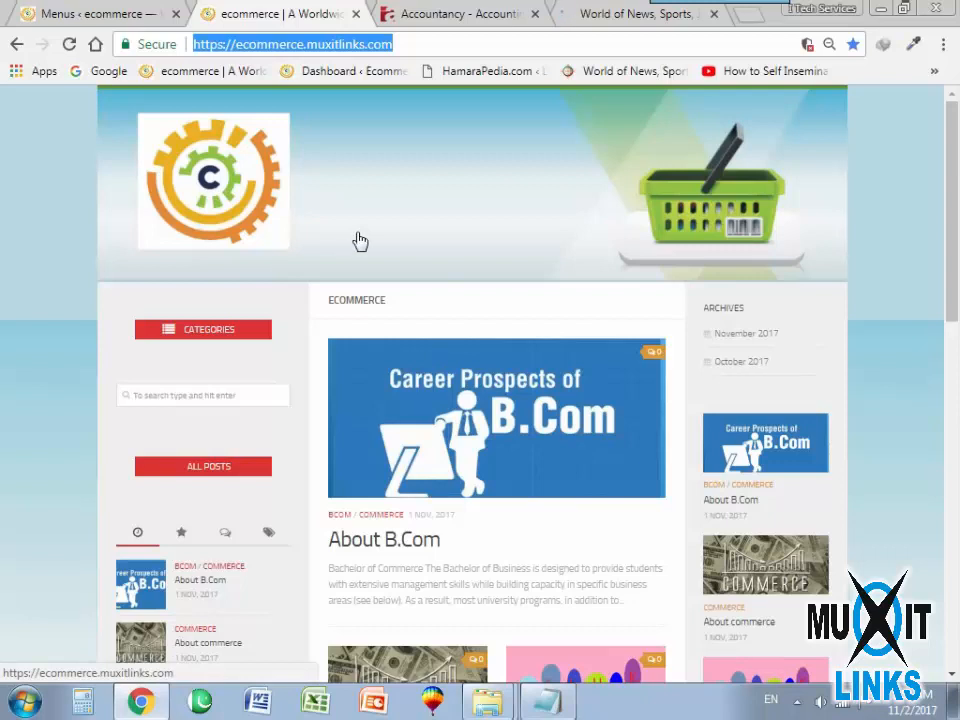
key("ctrl+shift+Tab")
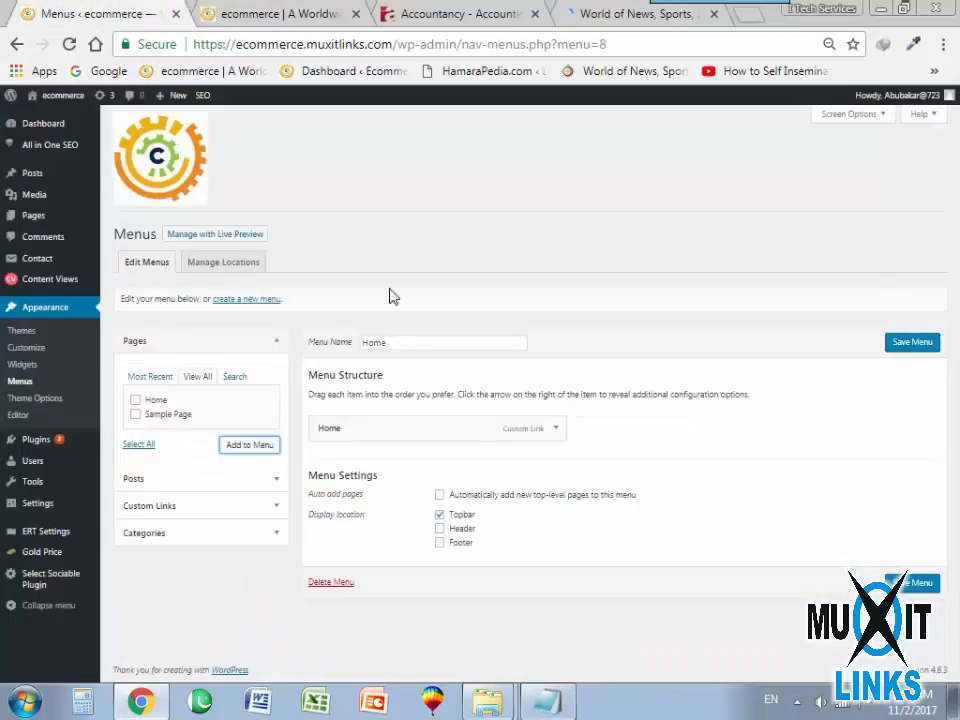
left_click(555, 430)
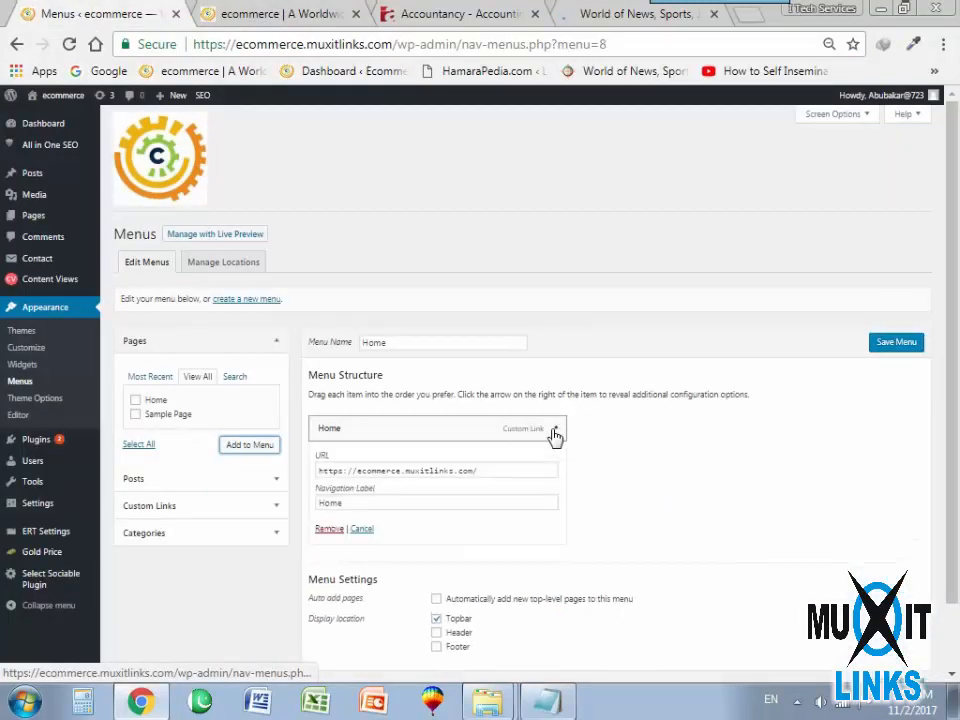
left_click_drag(512, 478, 337, 480)
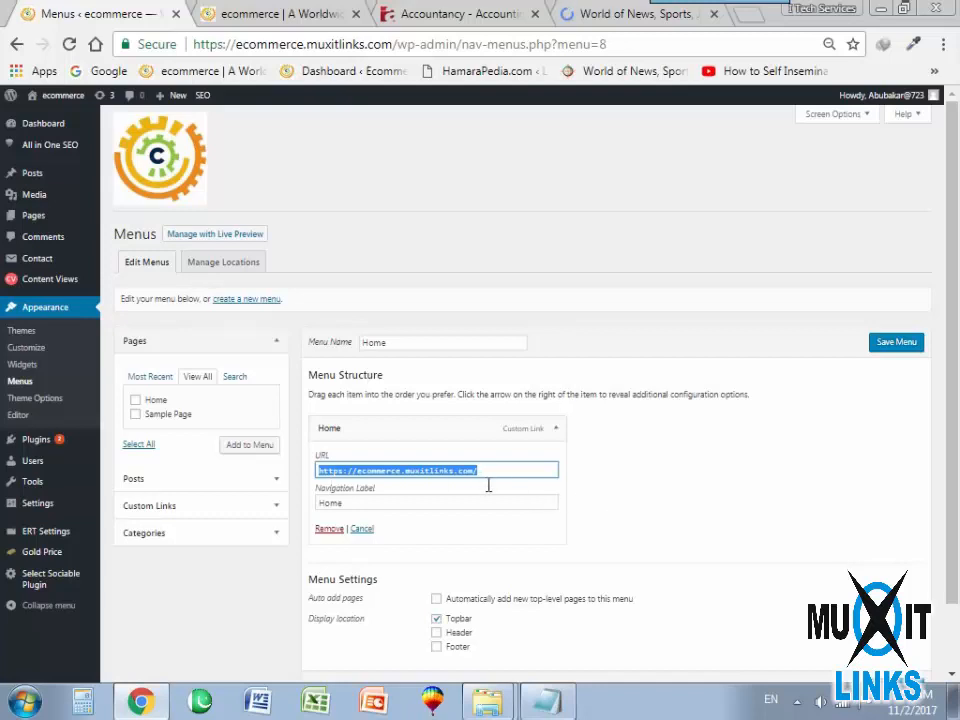
left_click(675, 482)
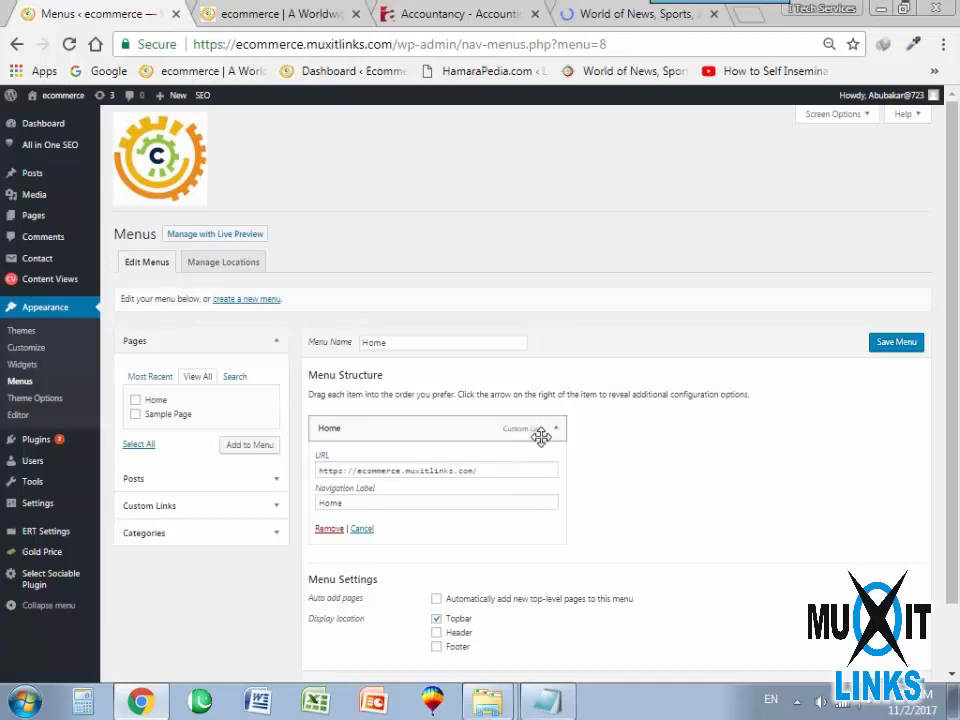
left_click(899, 342)
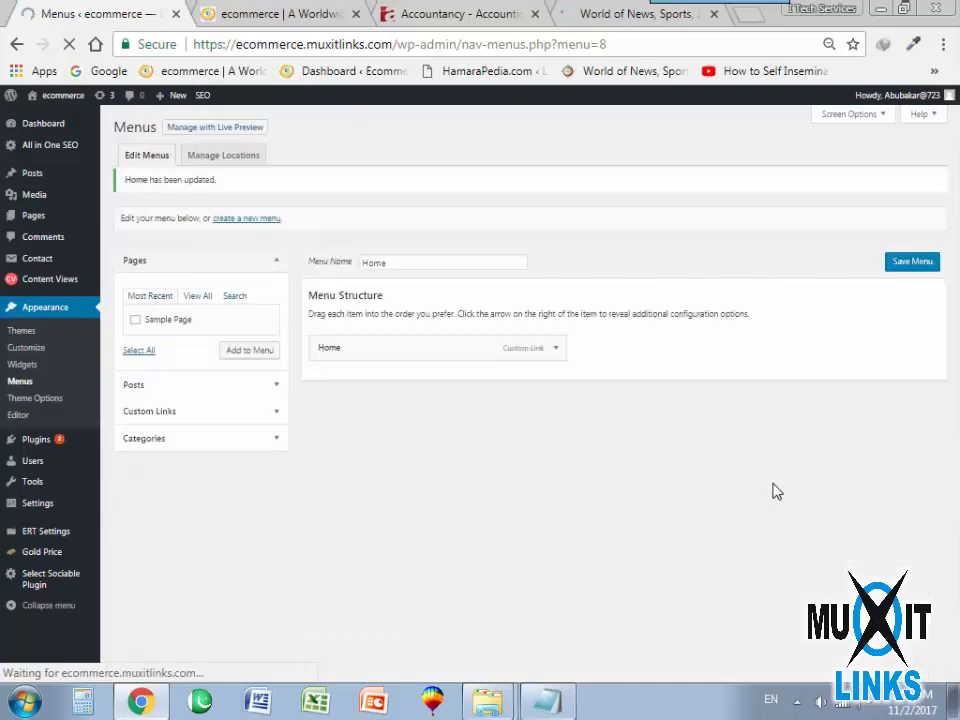
Reload the ecommerce front page and test the topbar's search box and Home link.
left_click(240, 14)
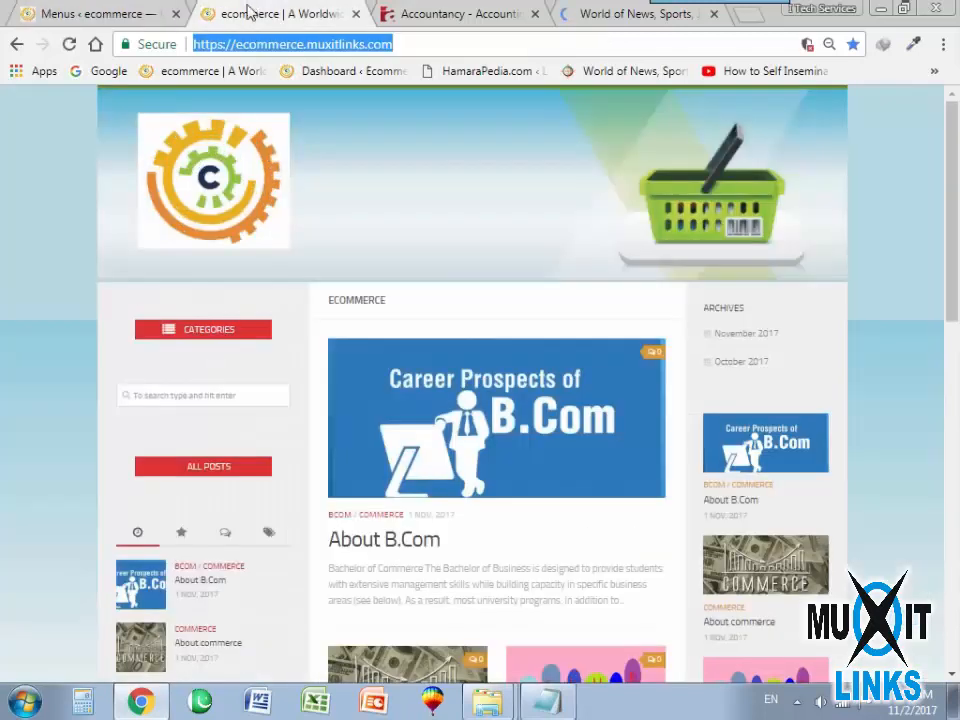
left_click(69, 44)
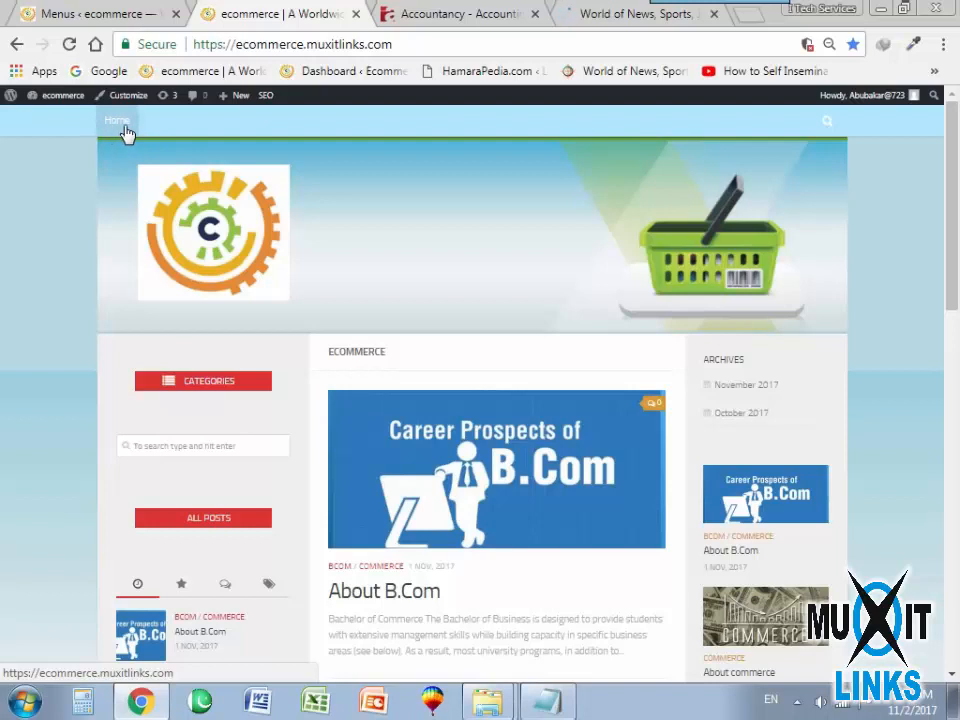
left_click(829, 124)
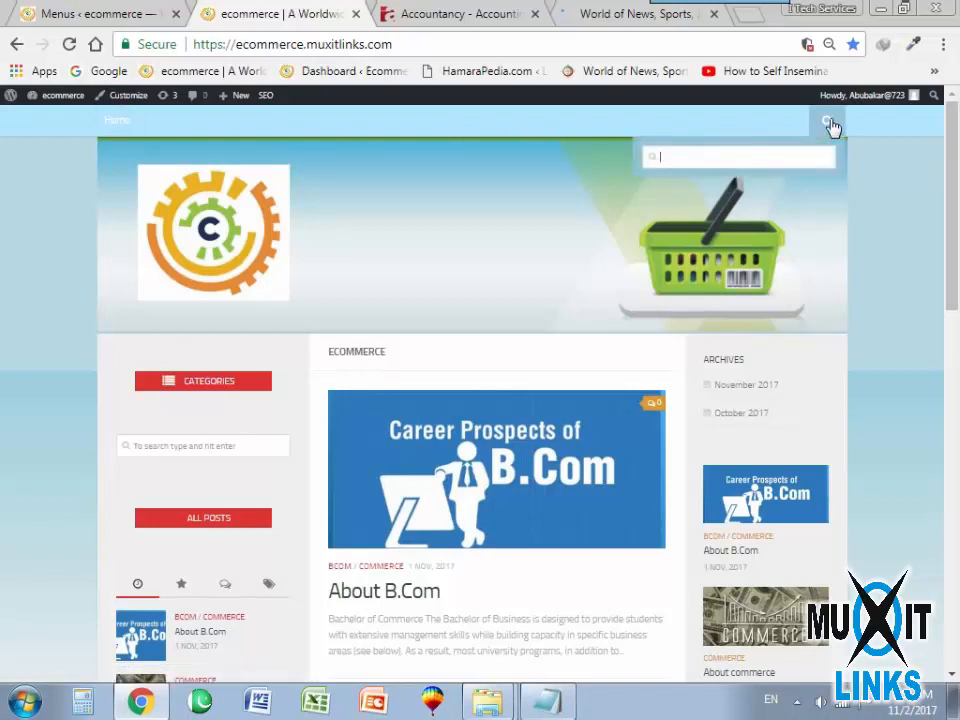
left_click(115, 124)
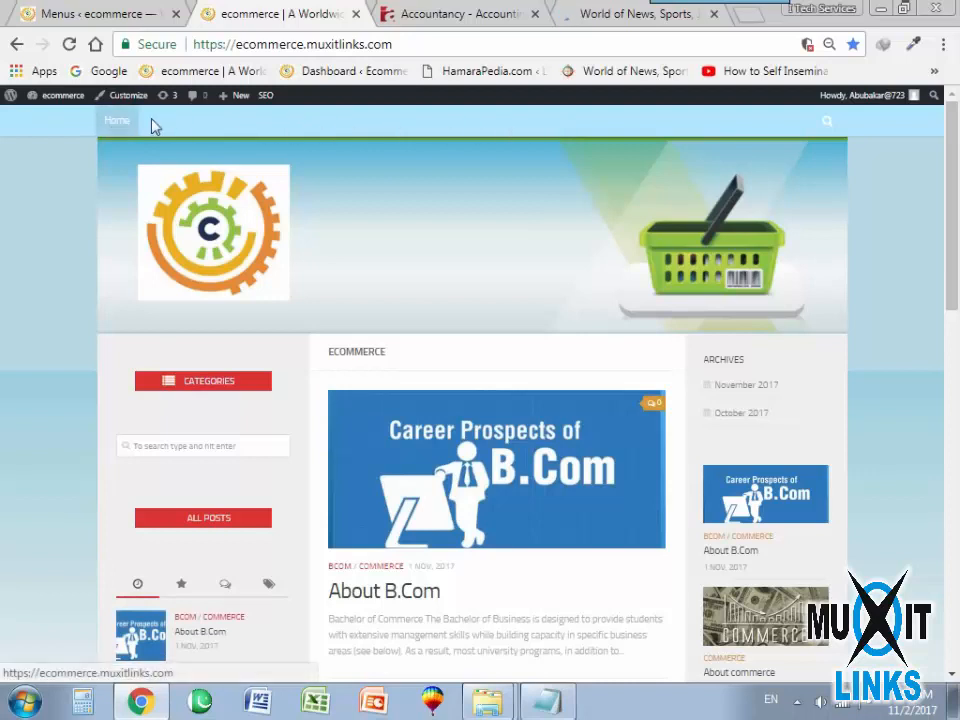
Open the site's Theme Options from the WordPress admin in a separate browser tab and switch to it.
left_click(72, 12)
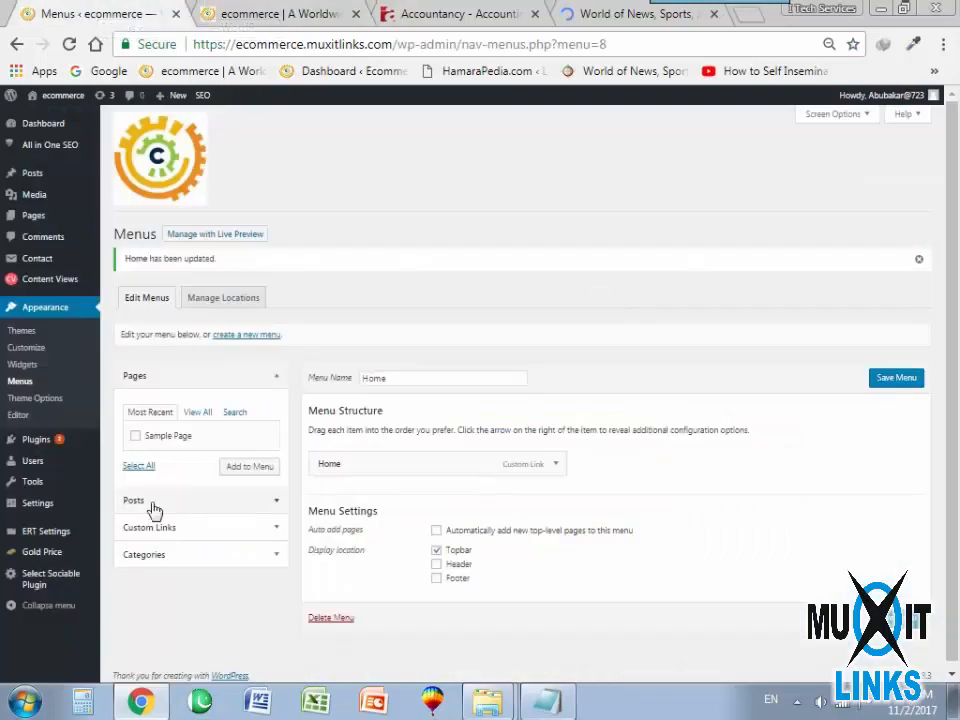
right_click(50, 398)
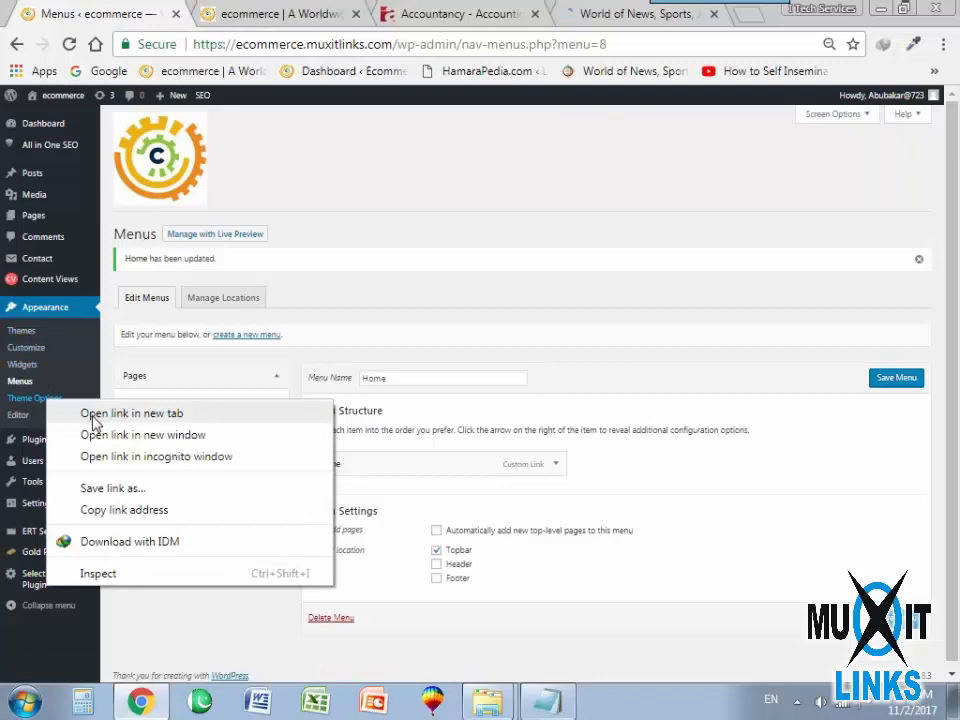
left_click(131, 413)
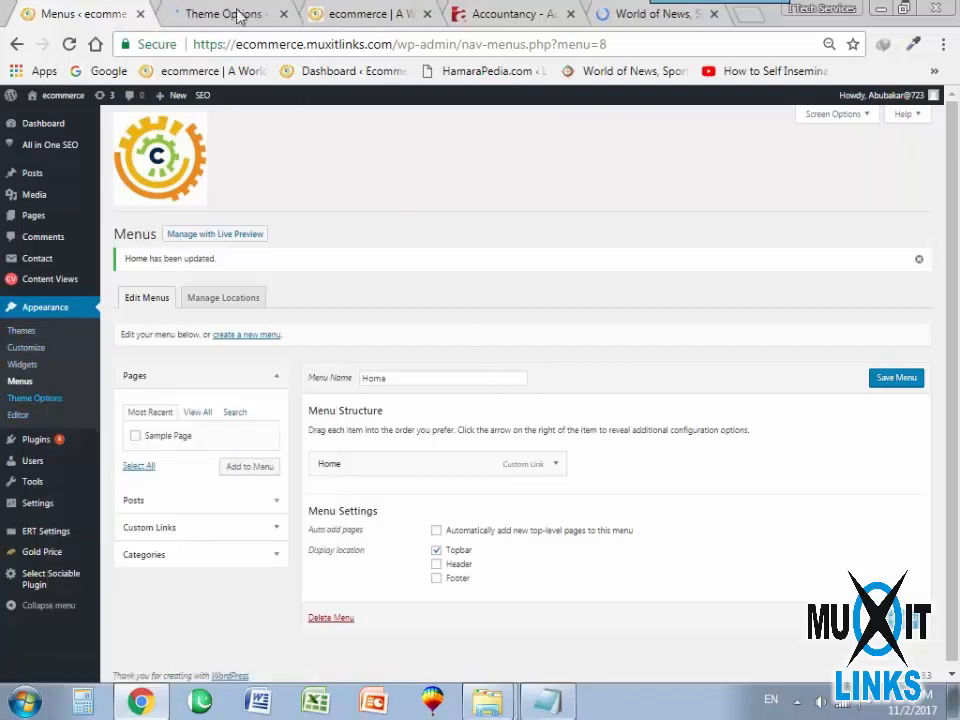
left_click(238, 14)
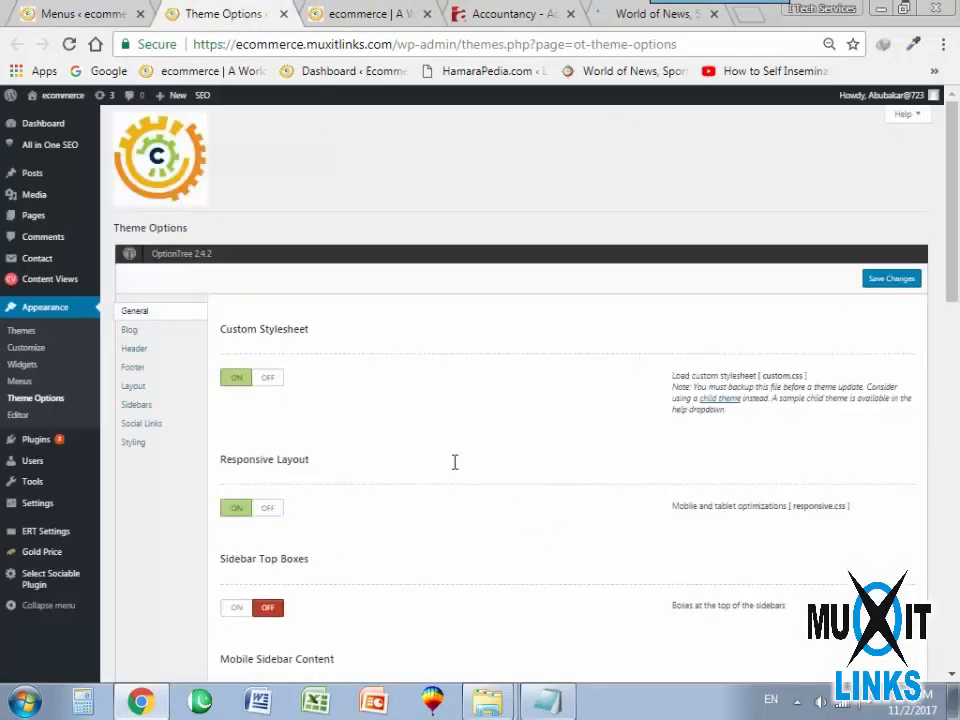
Examine the General and Header theme options for a topbar colour setting.
scroll(387, 437, "down", 4)
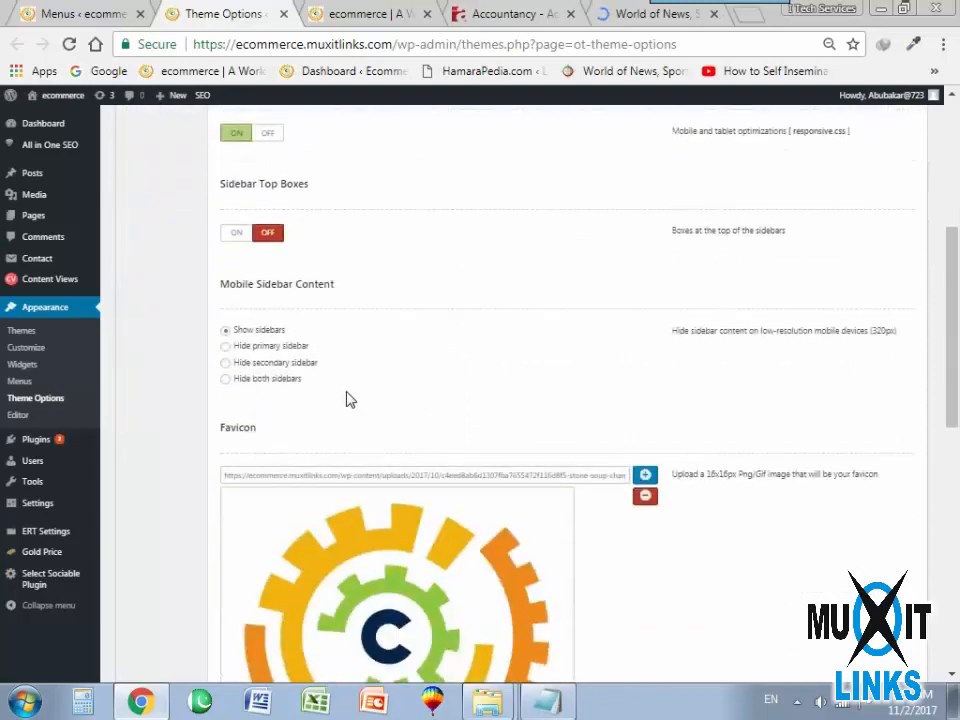
scroll(370, 430, "down", 7)
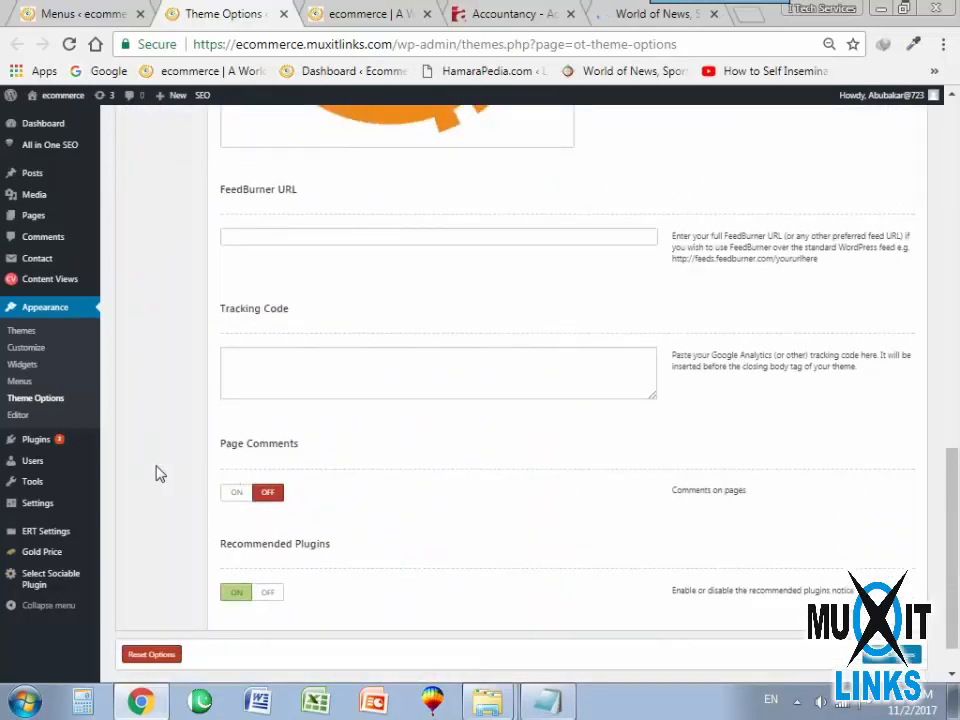
scroll(155, 470, "down", 1)
scroll(150, 440, "up", 12)
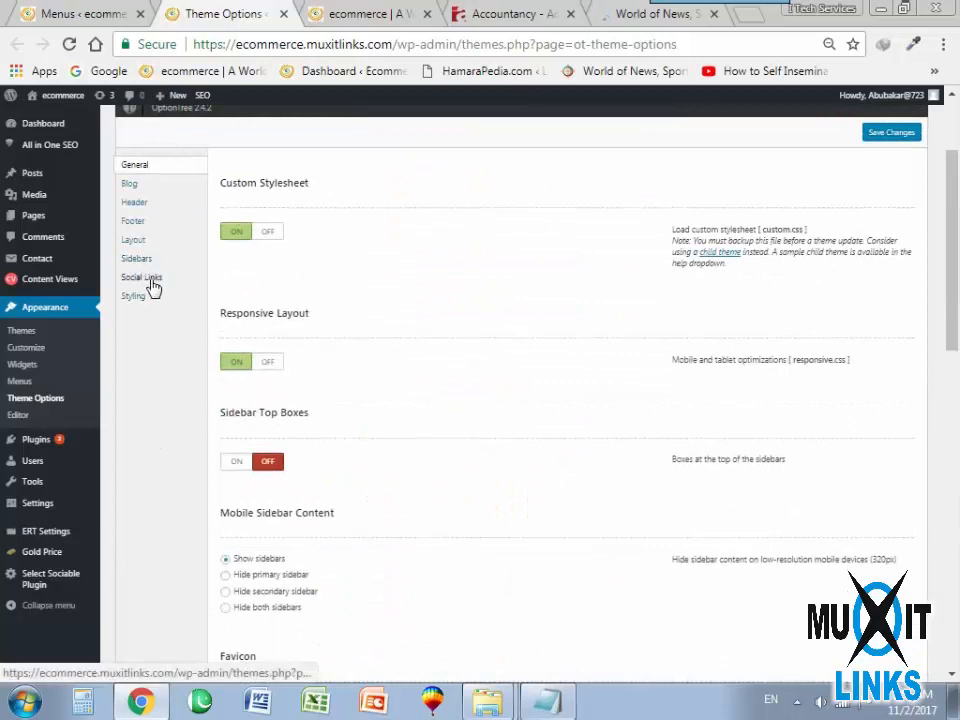
left_click(135, 203)
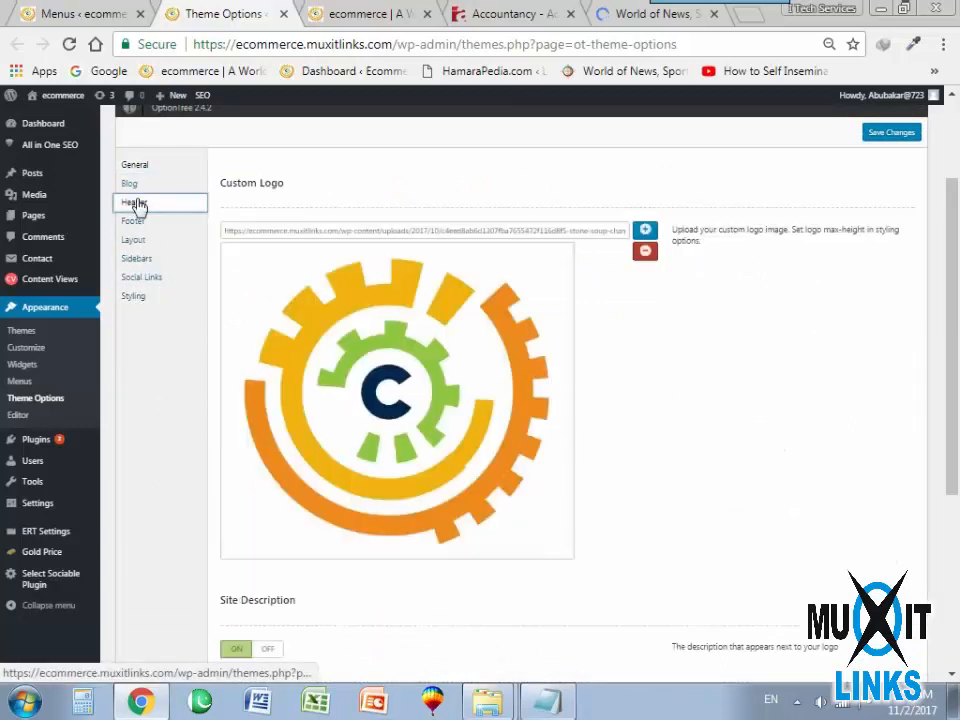
scroll(487, 483, "down", 3)
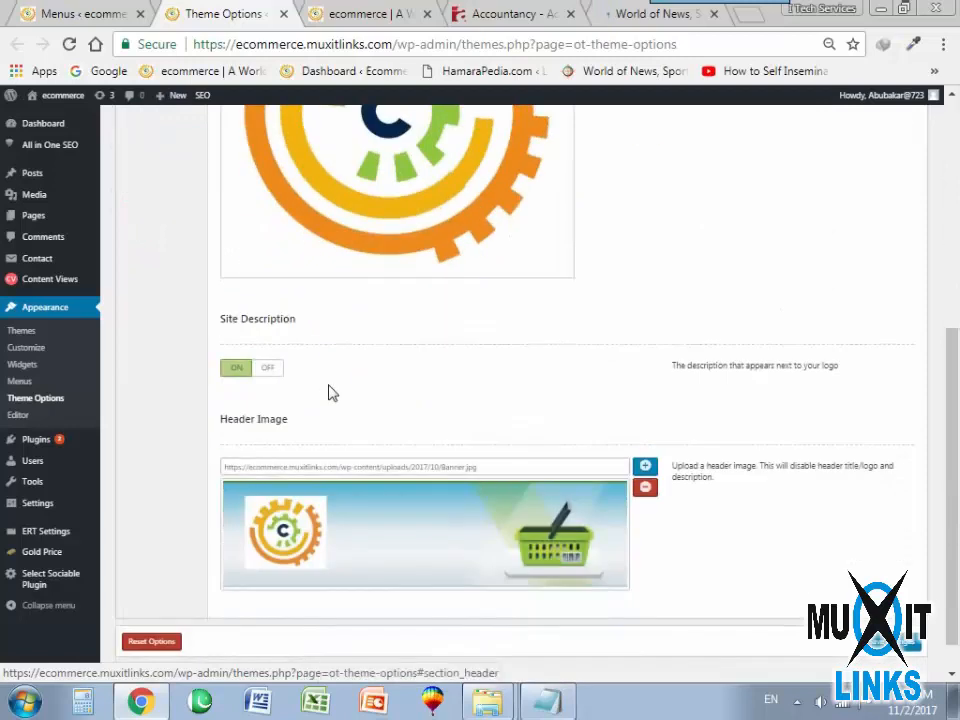
scroll(332, 392, "down", 1)
scroll(141, 378, "up", 5)
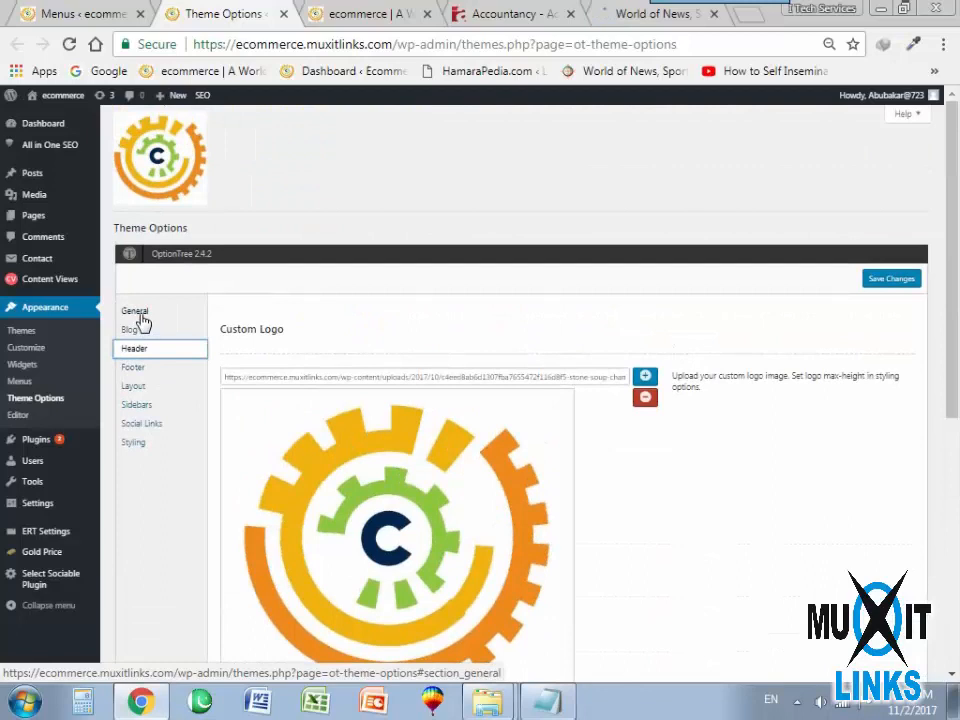
Recheck the General theme options and look through the Blog options for a topbar colour setting.
left_click(139, 313)
scroll(356, 485, "down", 5)
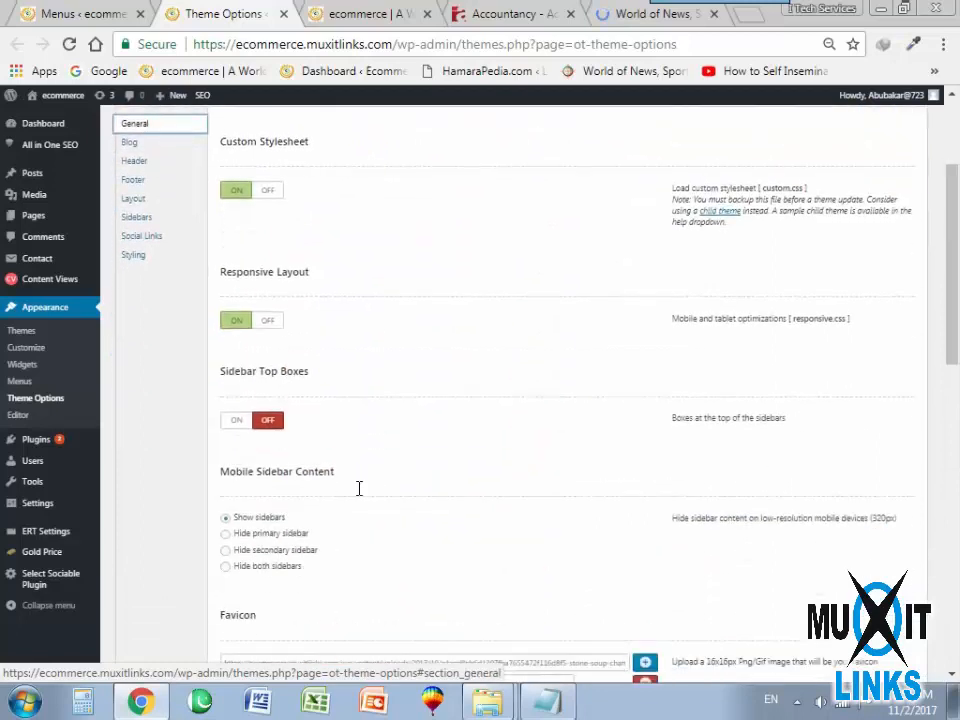
scroll(197, 484, "down", 5)
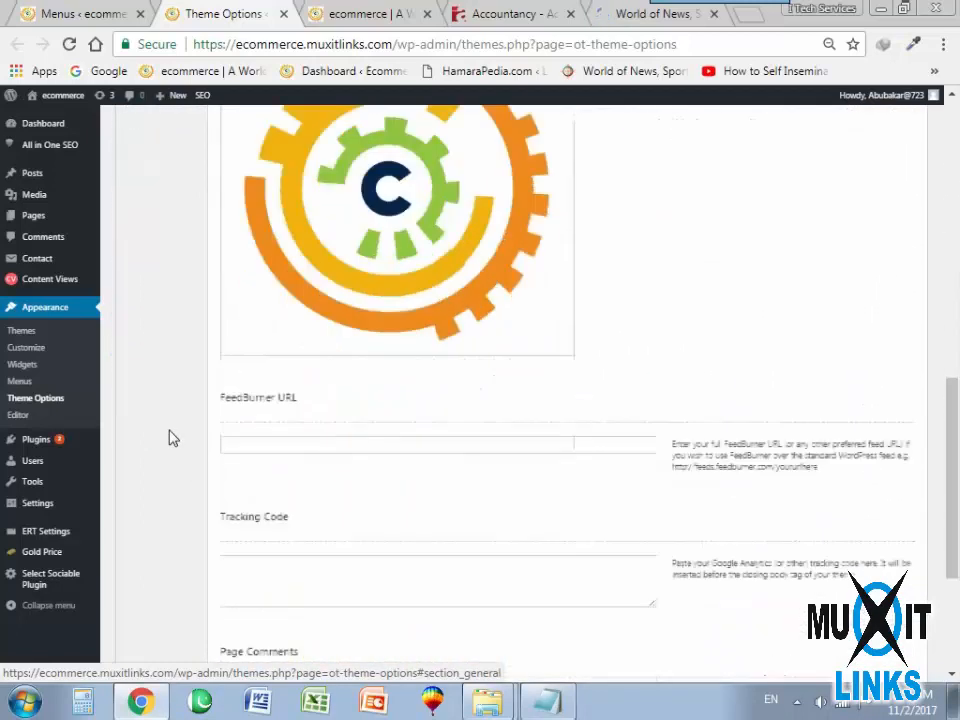
scroll(150, 420, "up", 3)
scroll(145, 413, "up", 8)
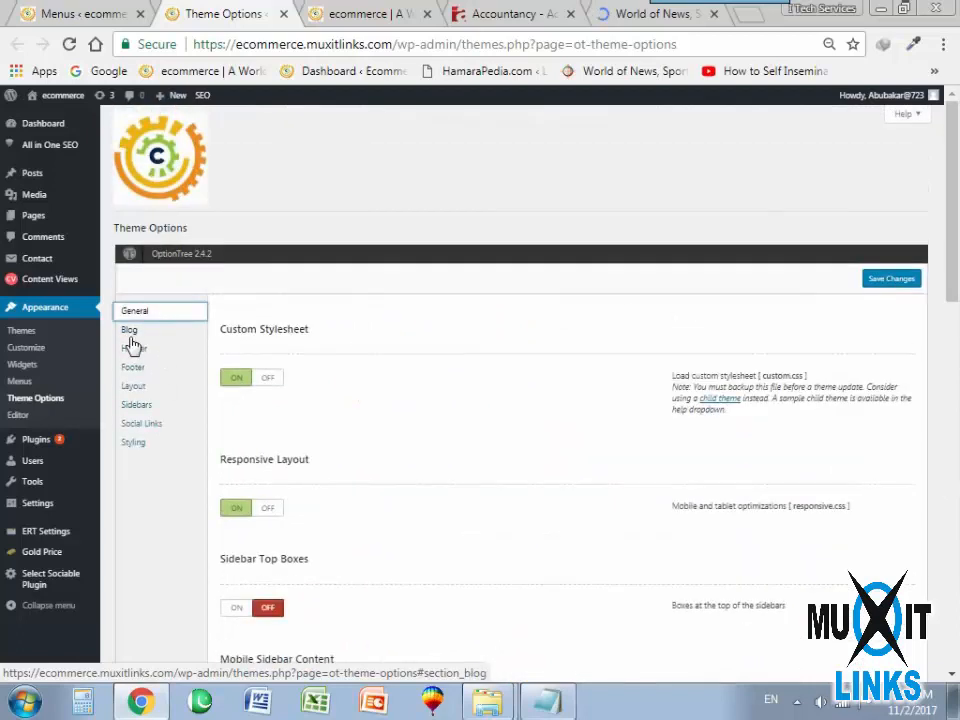
left_click(140, 326)
scroll(220, 480, "down", 4)
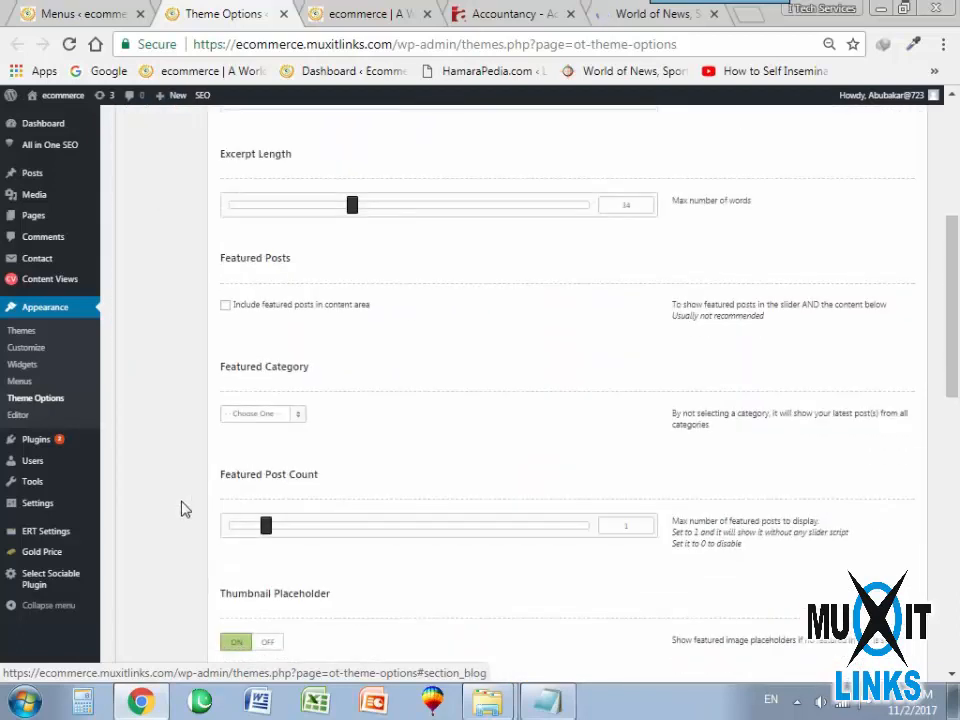
scroll(183, 510, "down", 5)
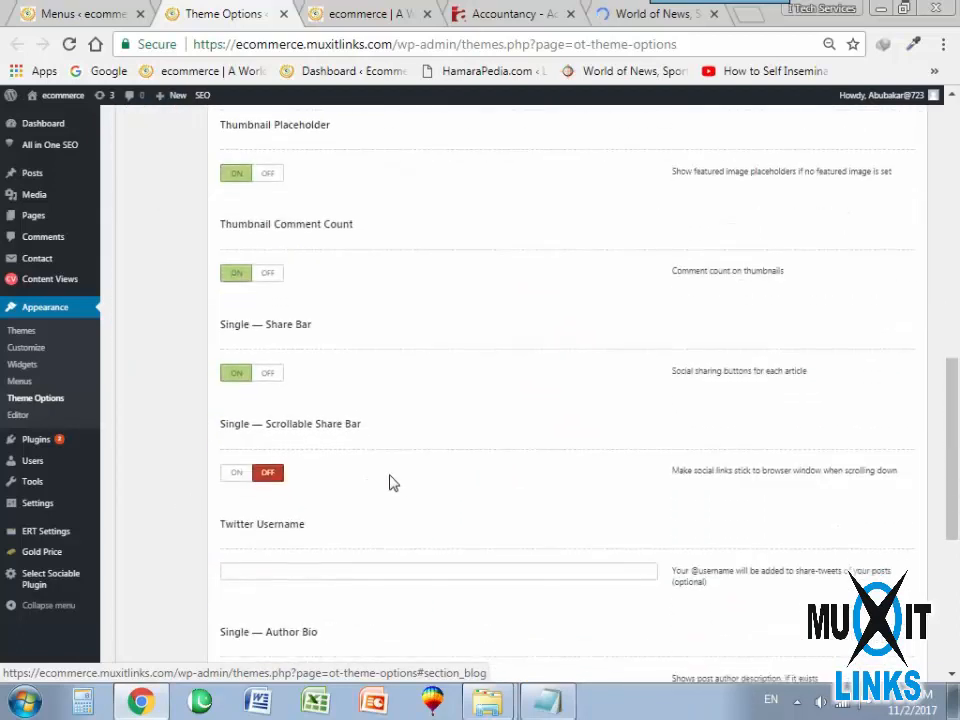
scroll(150, 437, "down", 4)
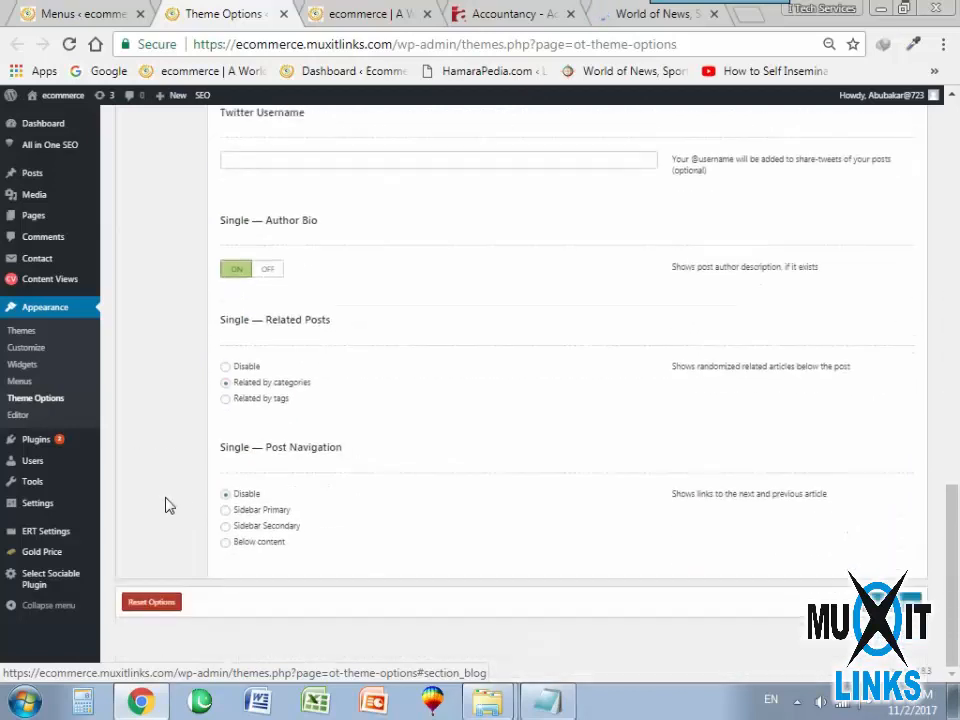
scroll(156, 420, "up", 12)
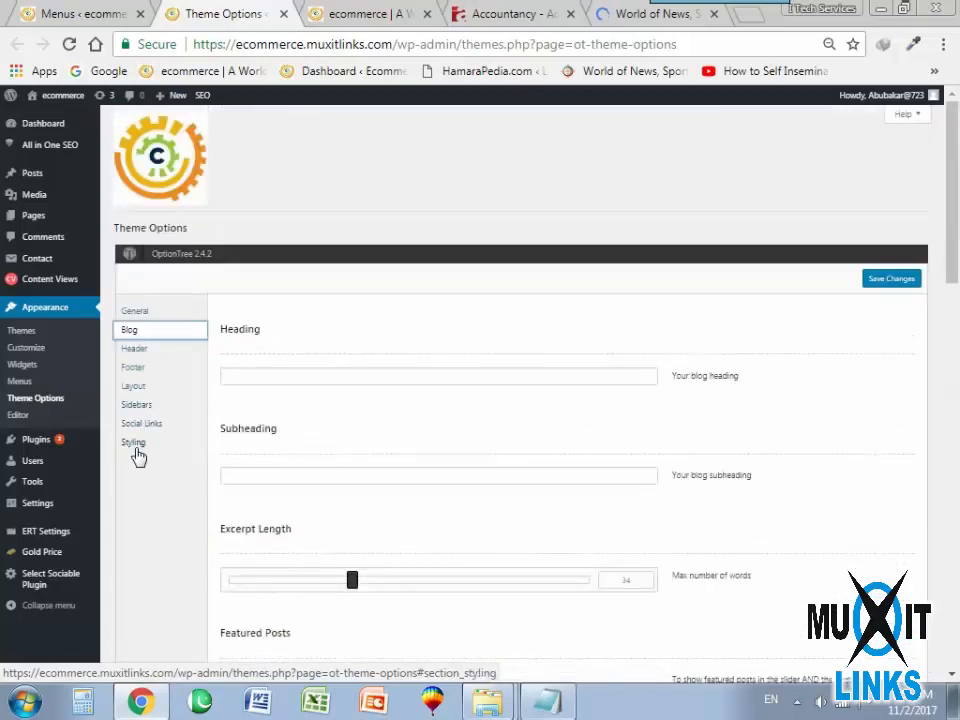
Set the Topbar Background in the Styling options to the blue #1e73be and save the theme options.
left_click(138, 443)
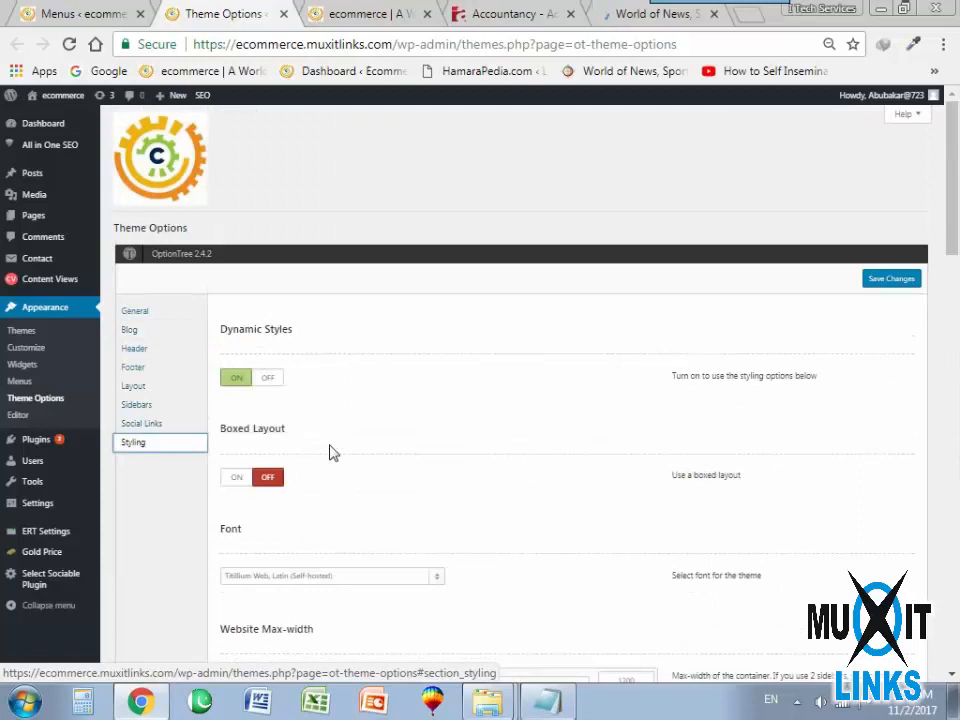
scroll(330, 445, "down", 5)
scroll(458, 413, "down", 2)
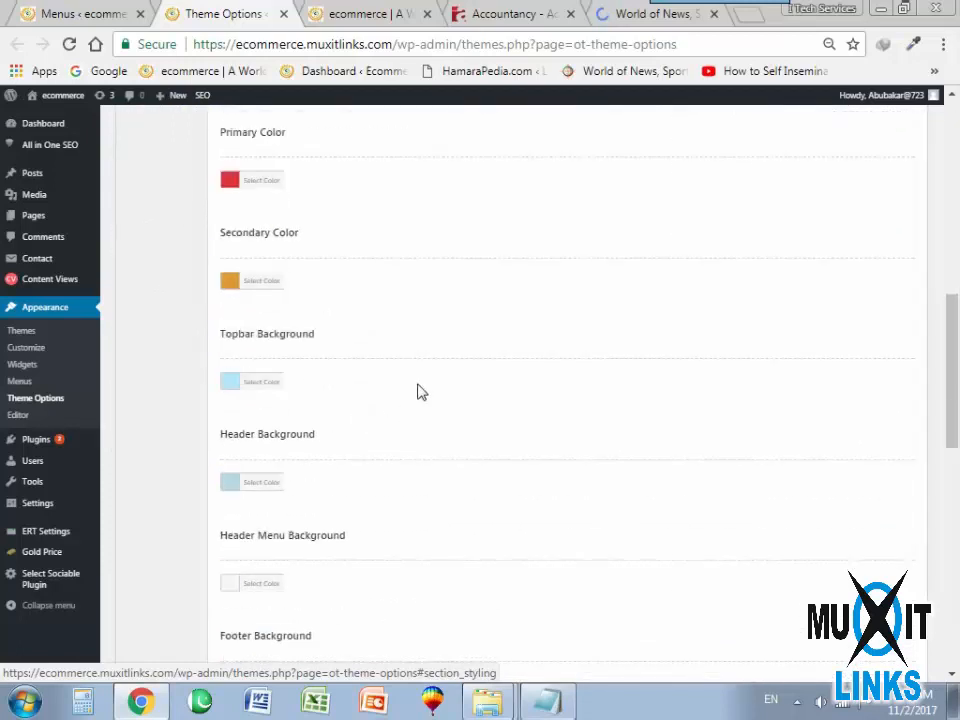
left_click(243, 385)
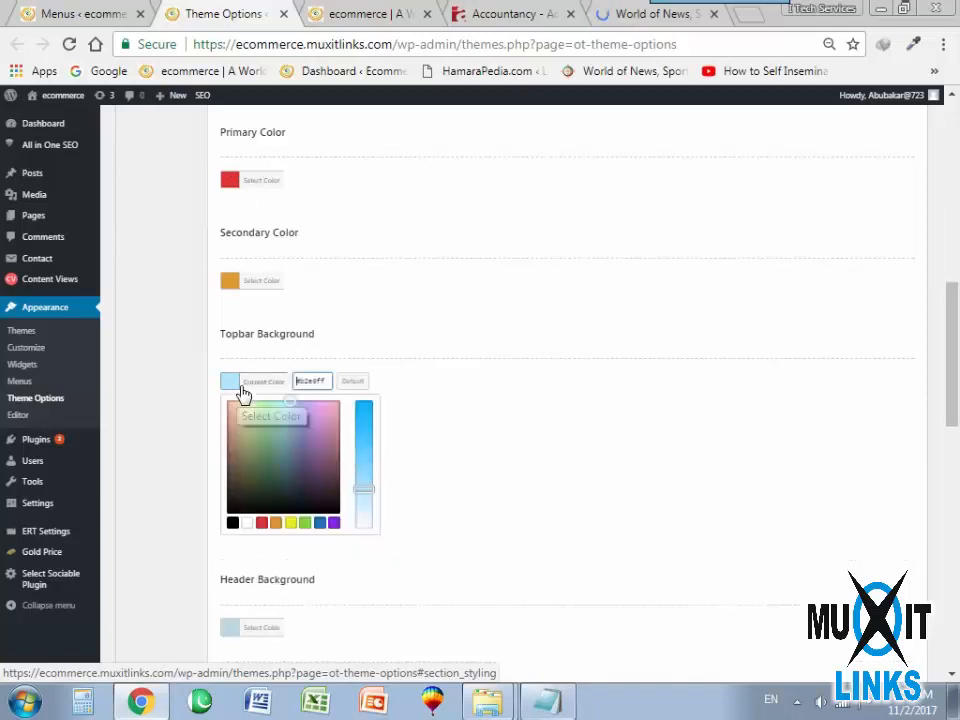
left_click(320, 523)
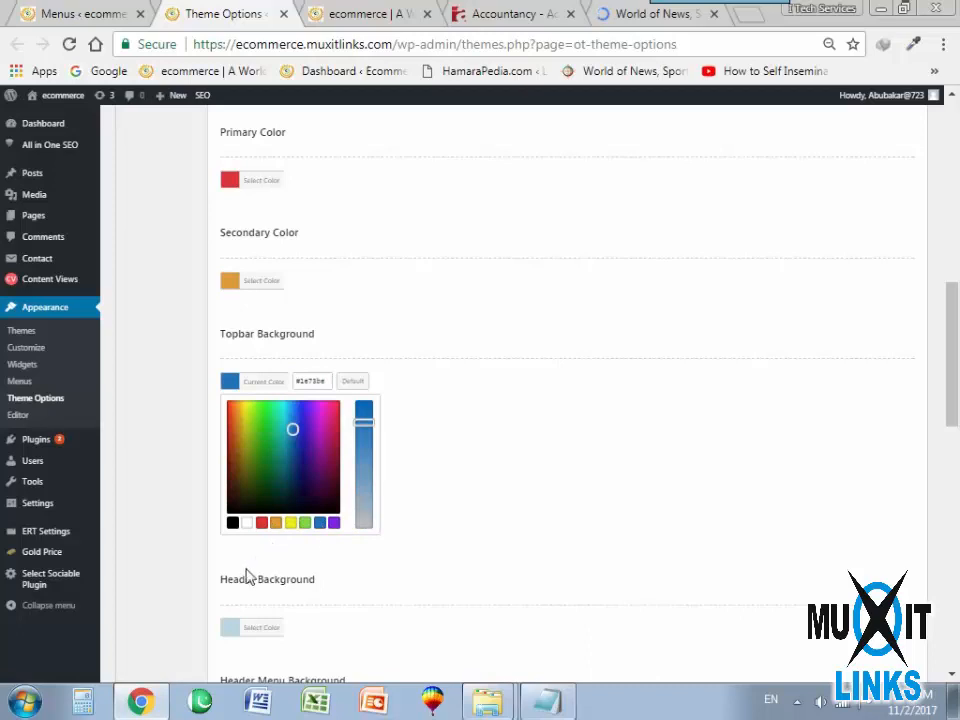
left_click(464, 533)
scroll(490, 515, "down", 10)
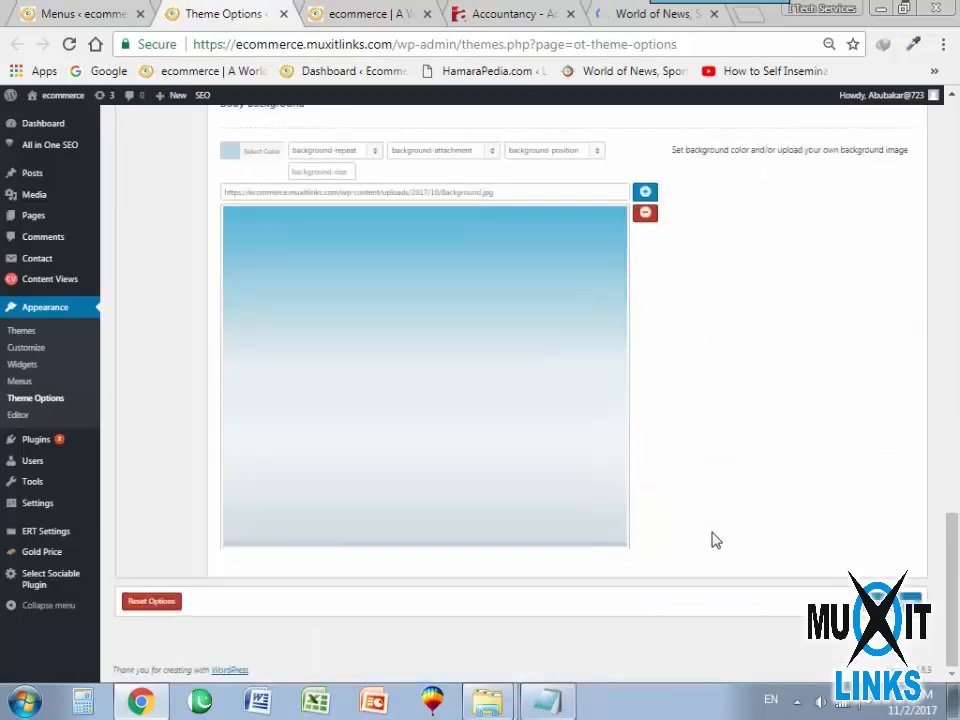
Reload the ecommerce front page to check the topbar's background colour.
left_click(364, 12)
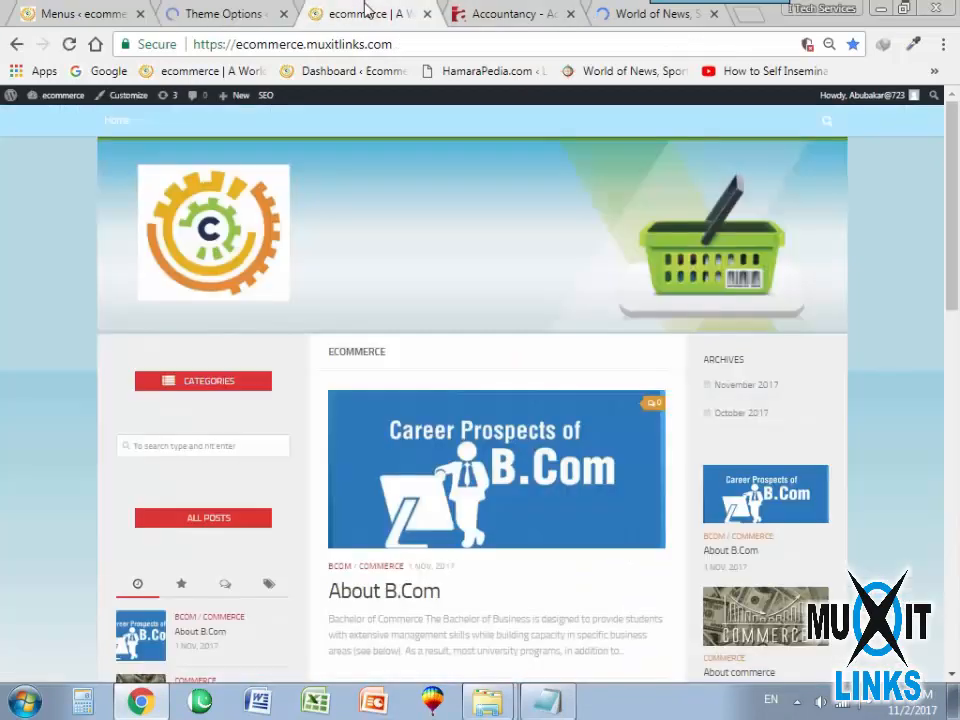
left_click(69, 44)
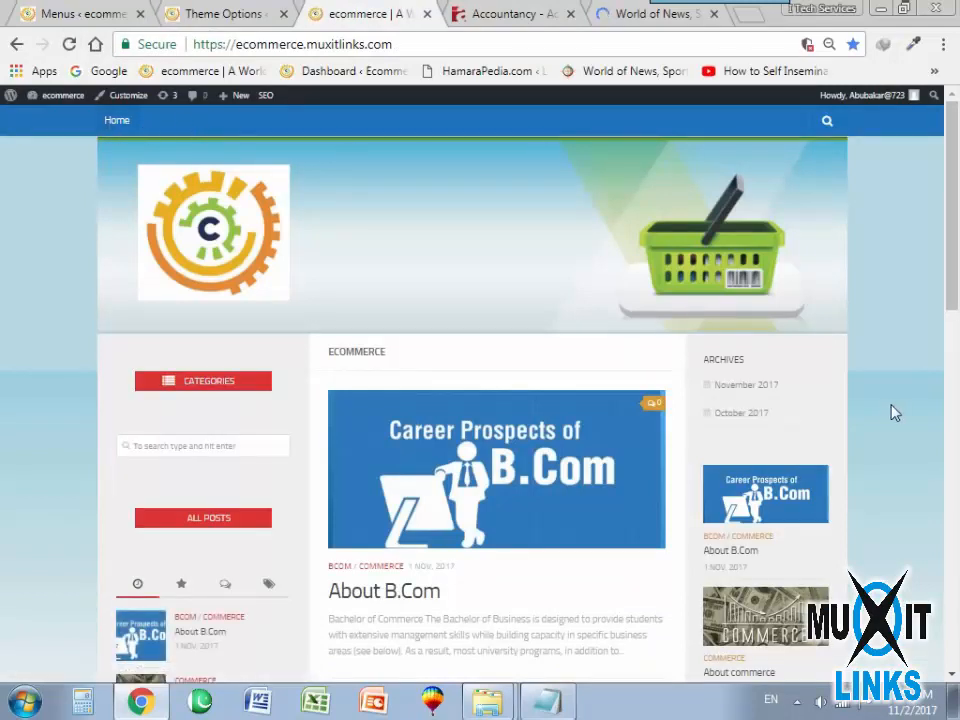
Test the topbar's search box and Home link on the ecommerce front page.
left_click(827, 121)
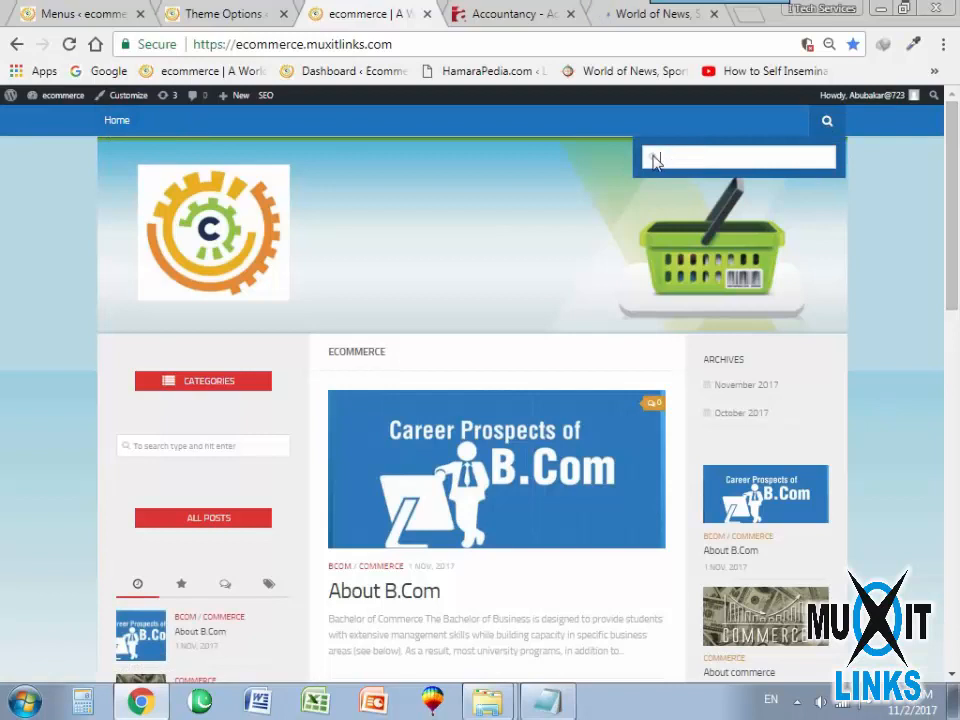
left_click(685, 163)
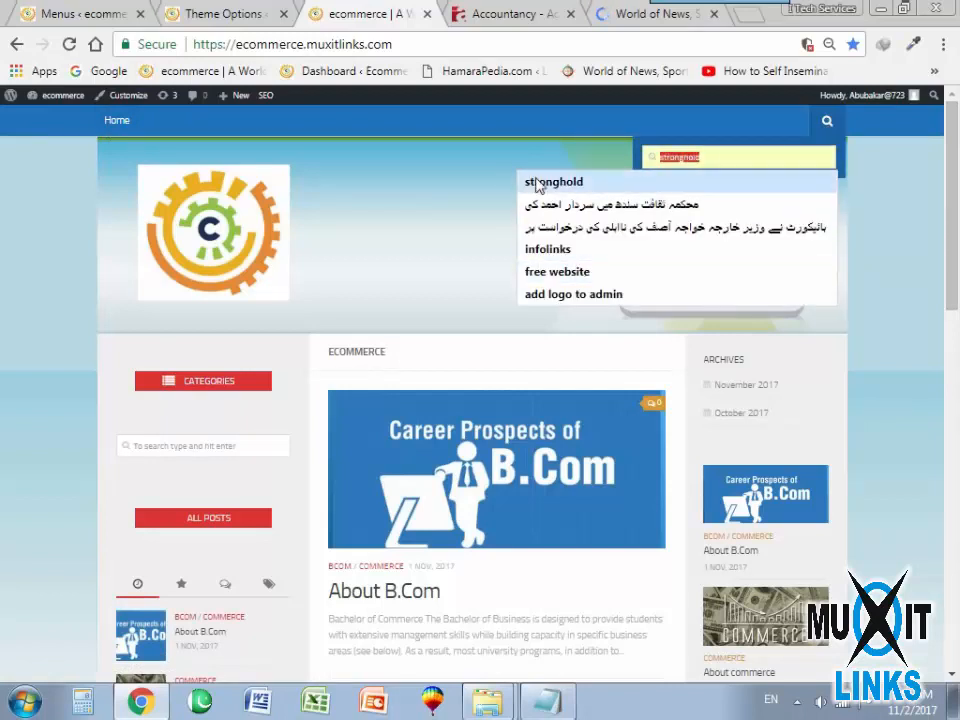
left_click(834, 127)
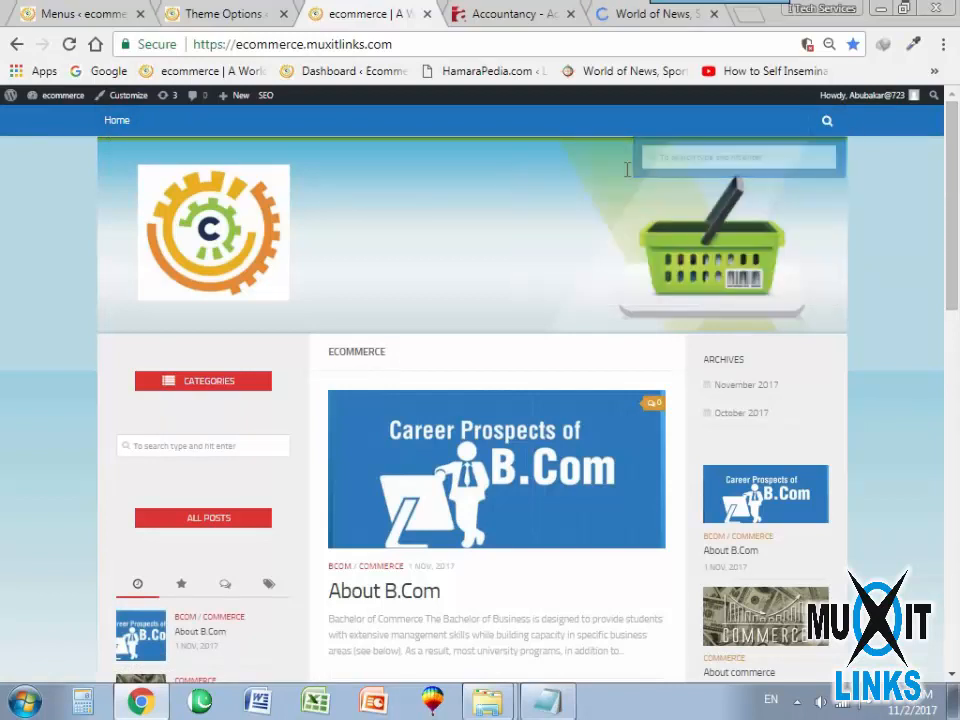
left_click(121, 128)
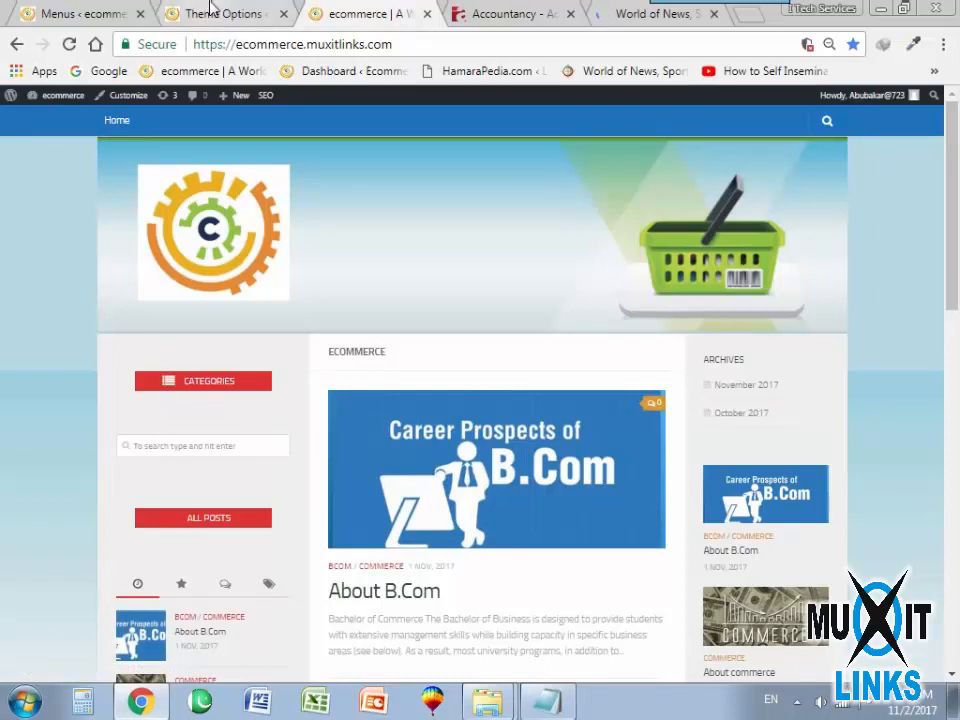
List all pages available for the Home menu in the Menus editor and select Sample Page.
left_click(50, 13)
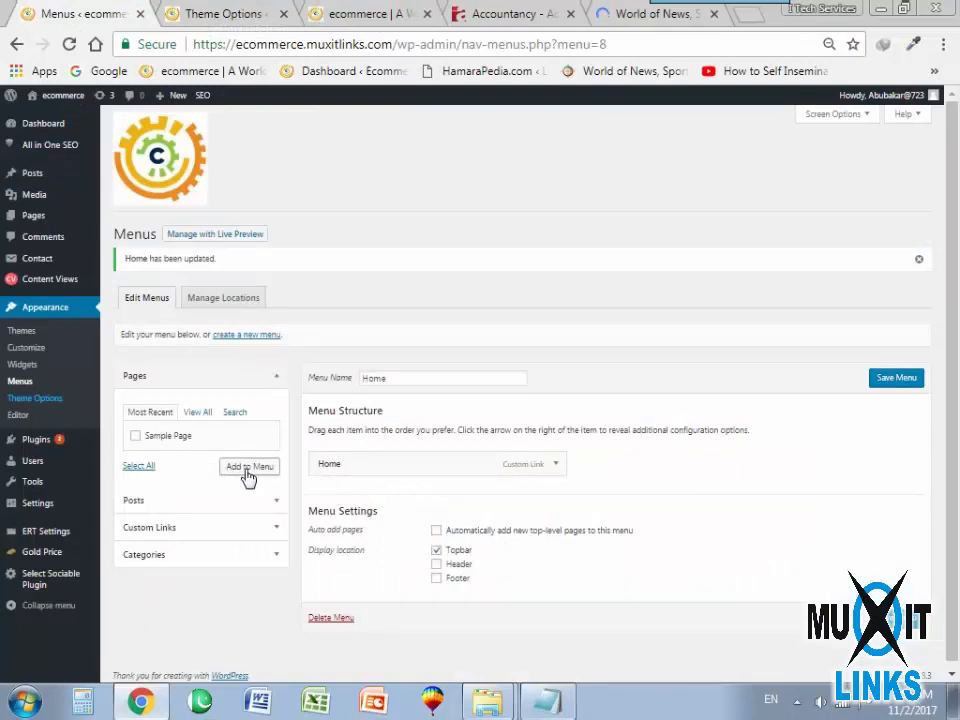
left_click(198, 416)
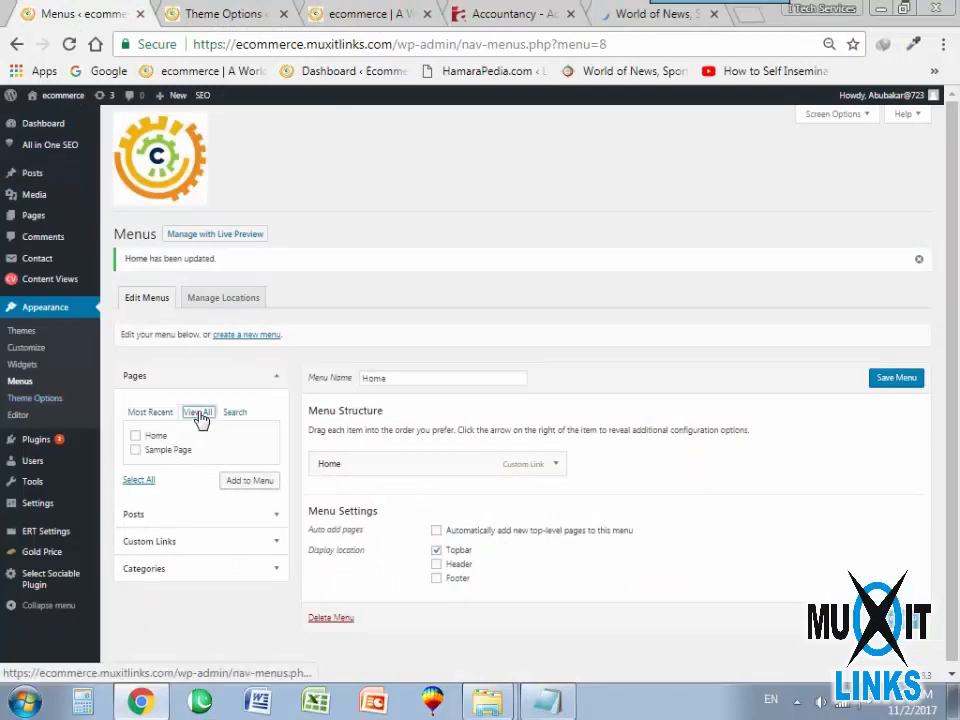
left_click(135, 450)
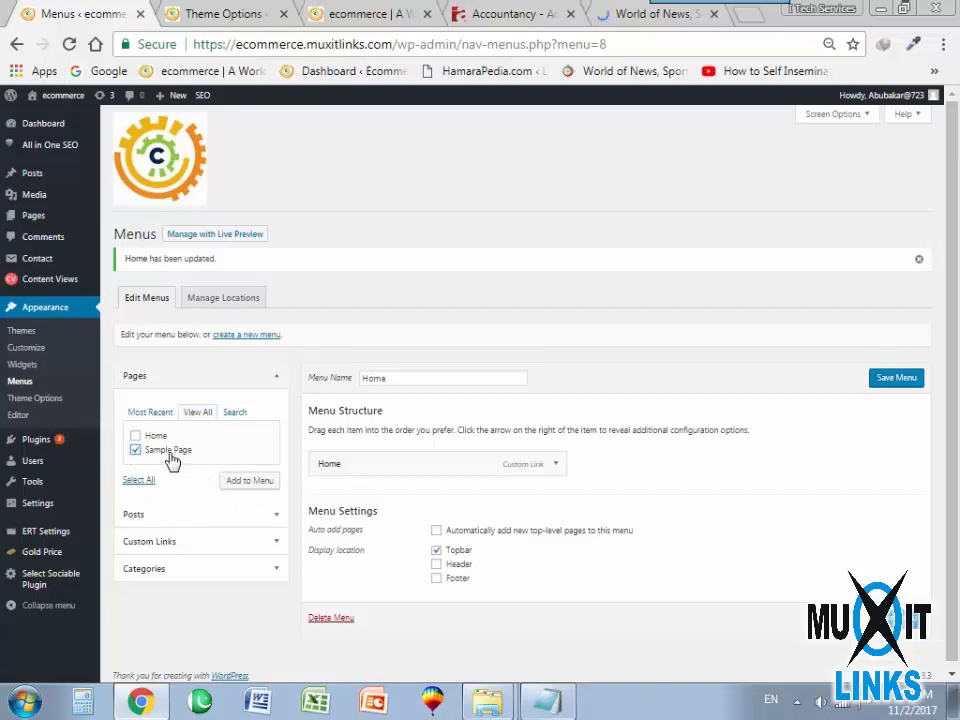
Start a new page in a separate browser tab, consult the Accountancy site's navigation, and title the page Finance News.
mouse_move(30, 226)
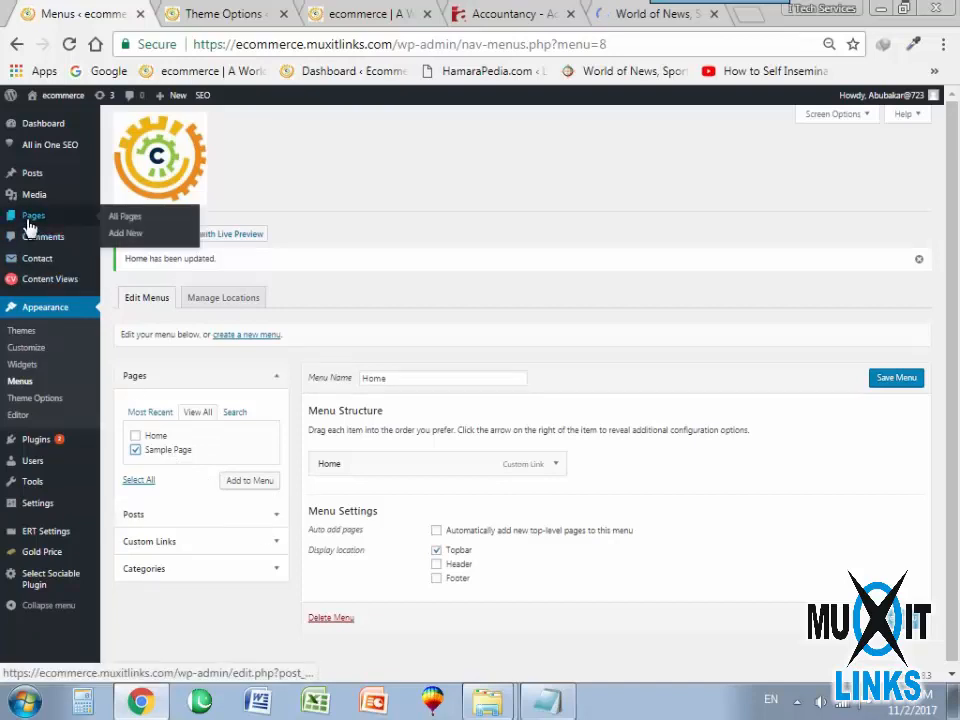
right_click(122, 233)
left_click(155, 265)
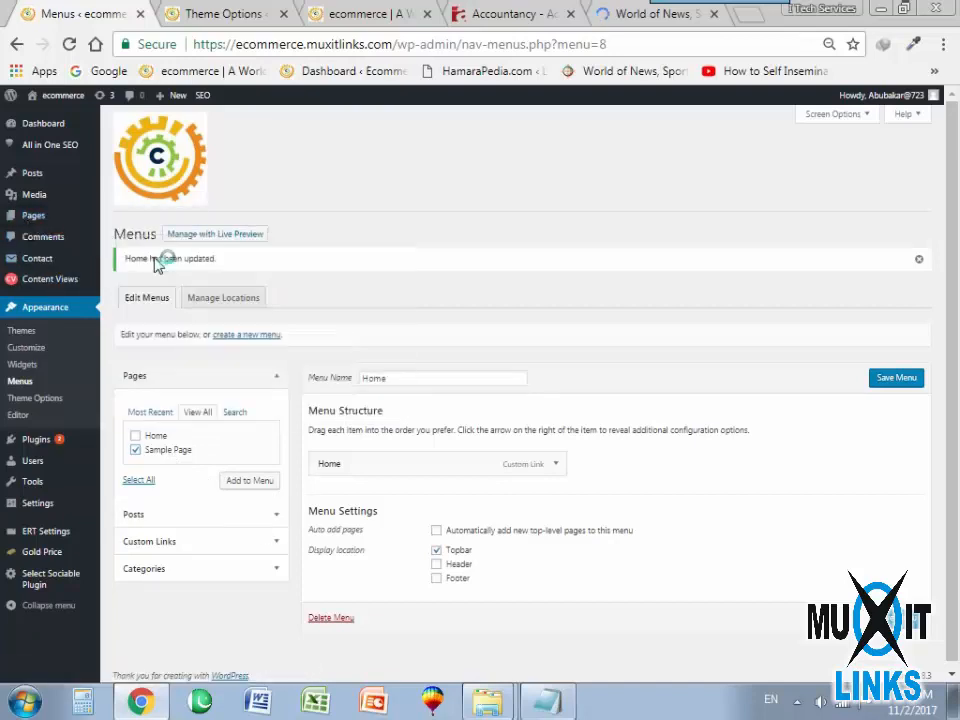
left_click(190, 12)
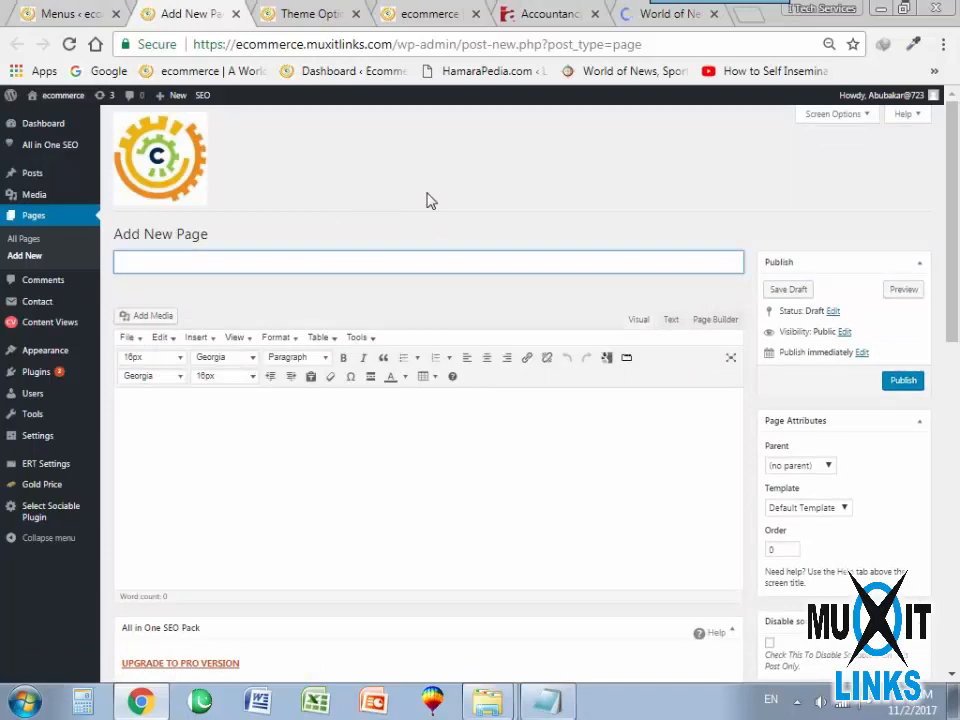
left_click(531, 12)
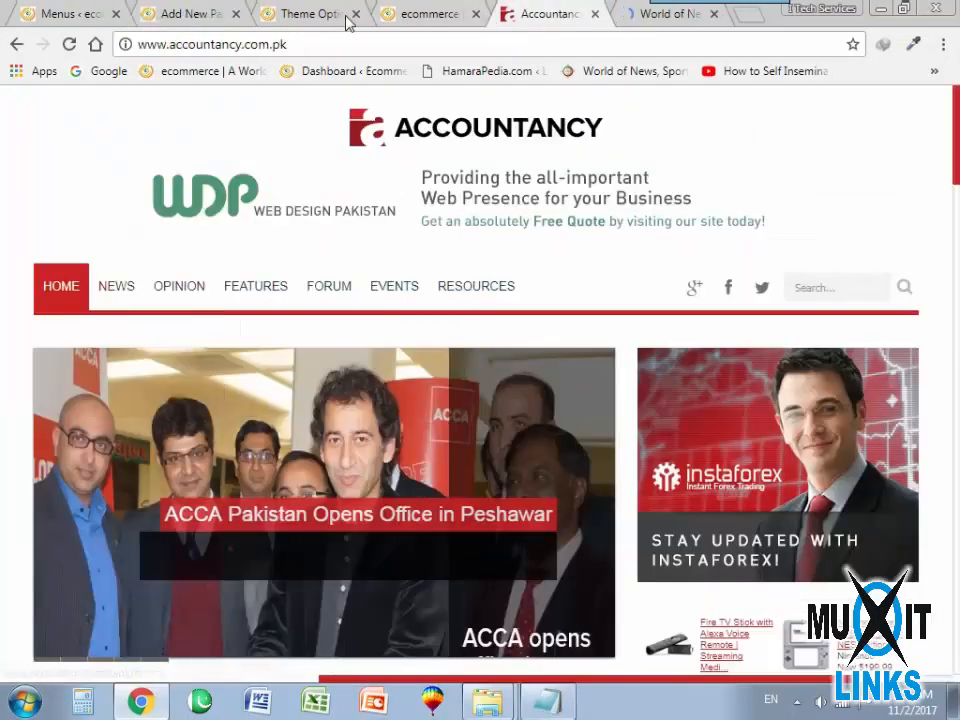
left_click(140, 10)
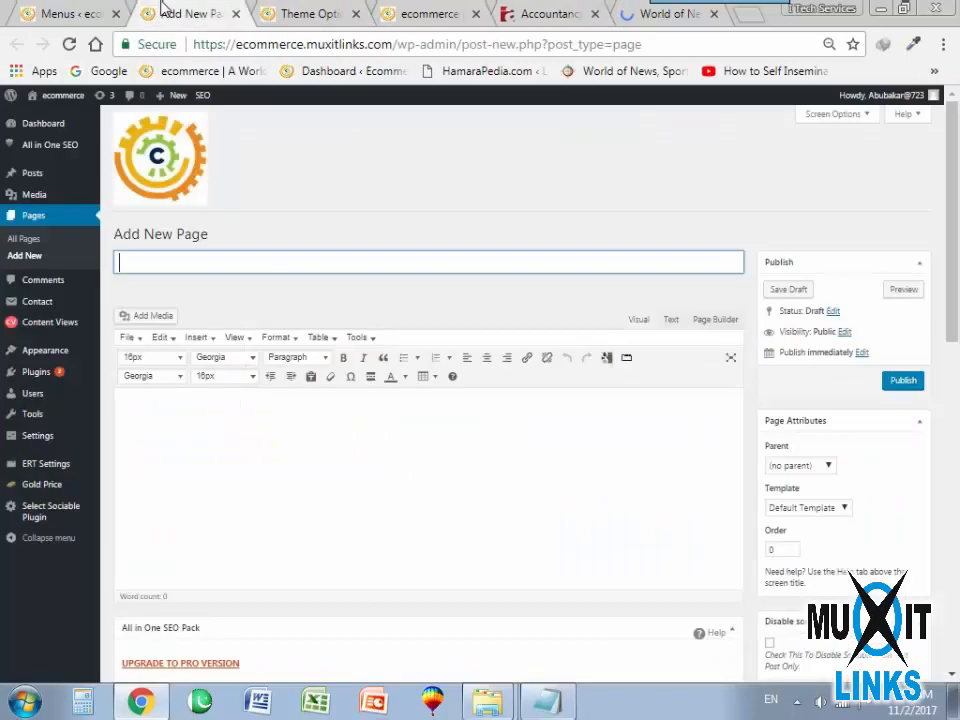
type("A")
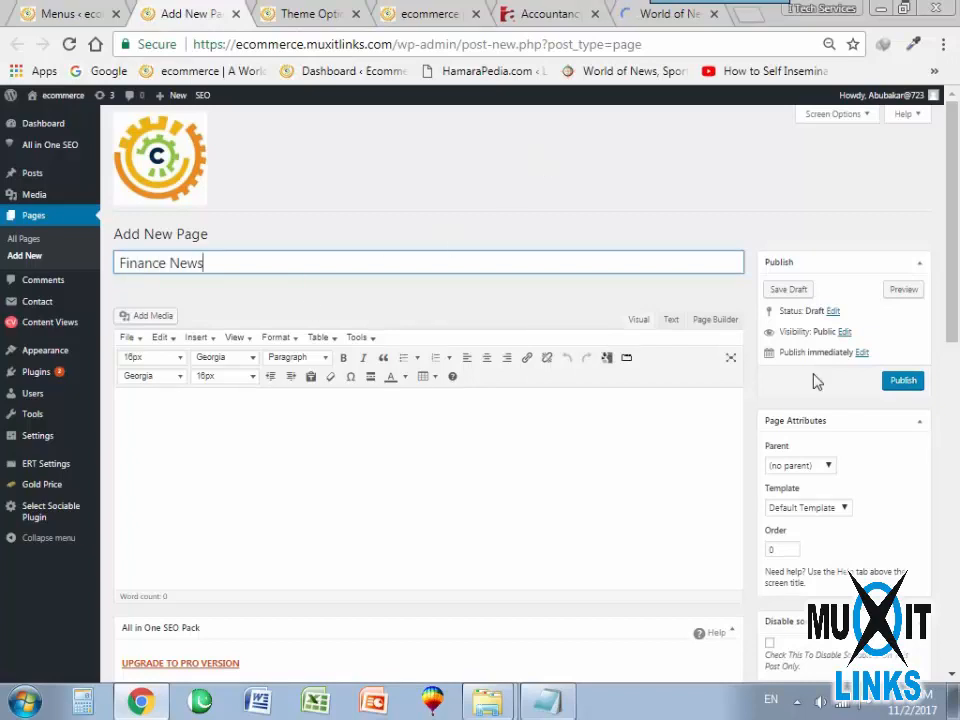
Fill the page body with "It's all about Latest Finance News and events." and publish the page.
key("ctrl+a")
key("ctrl+c")
left_click(321, 486)
key("ctrl+v")
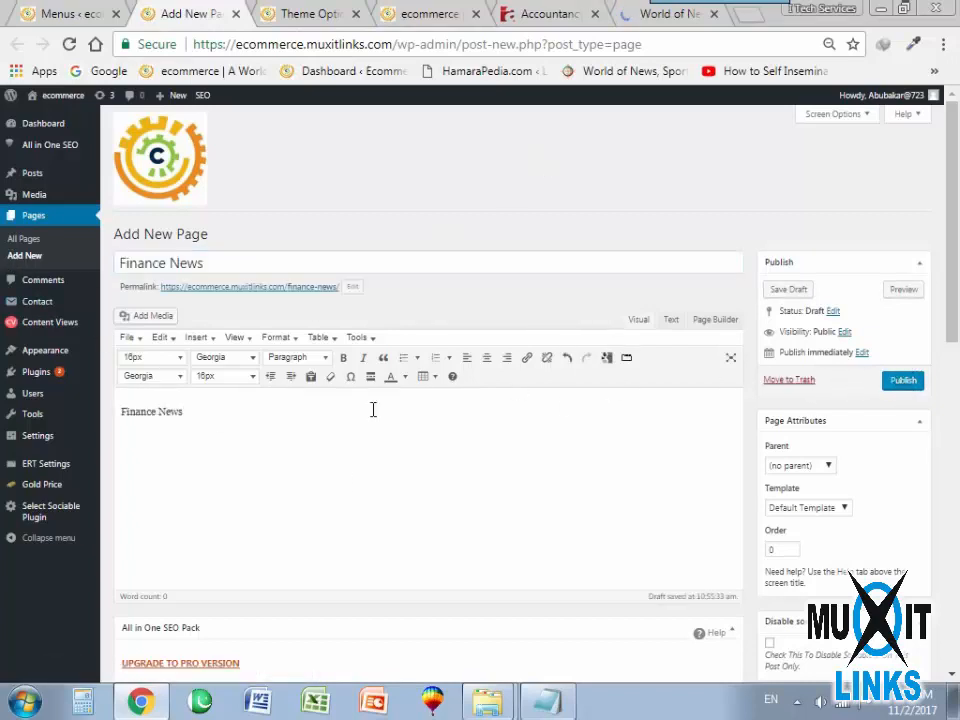
type("It")
type("'s all abou")
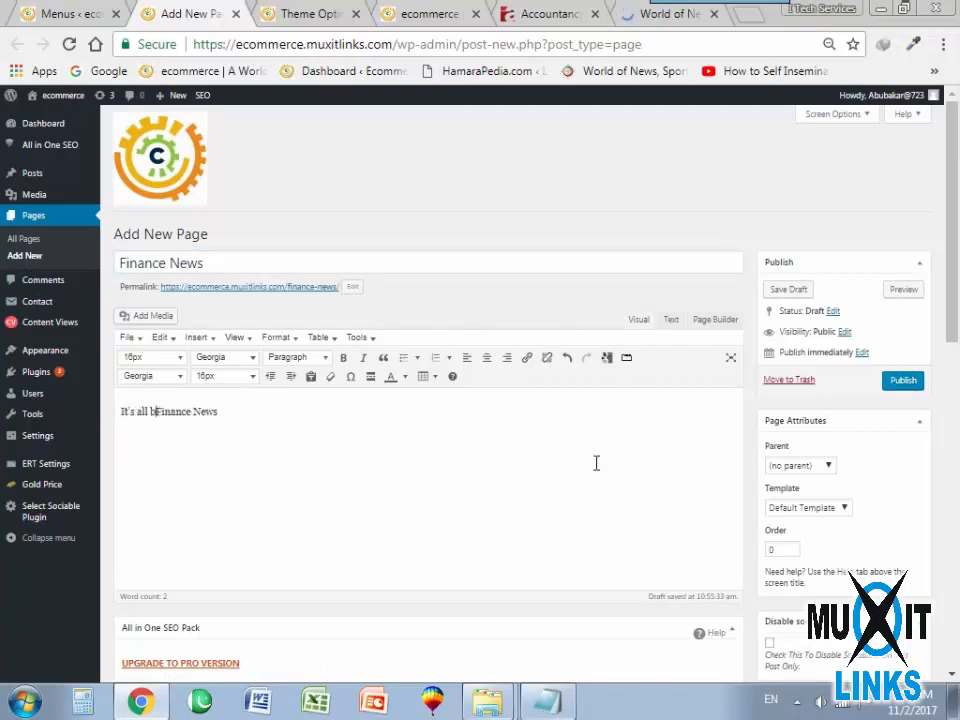
type("t ")
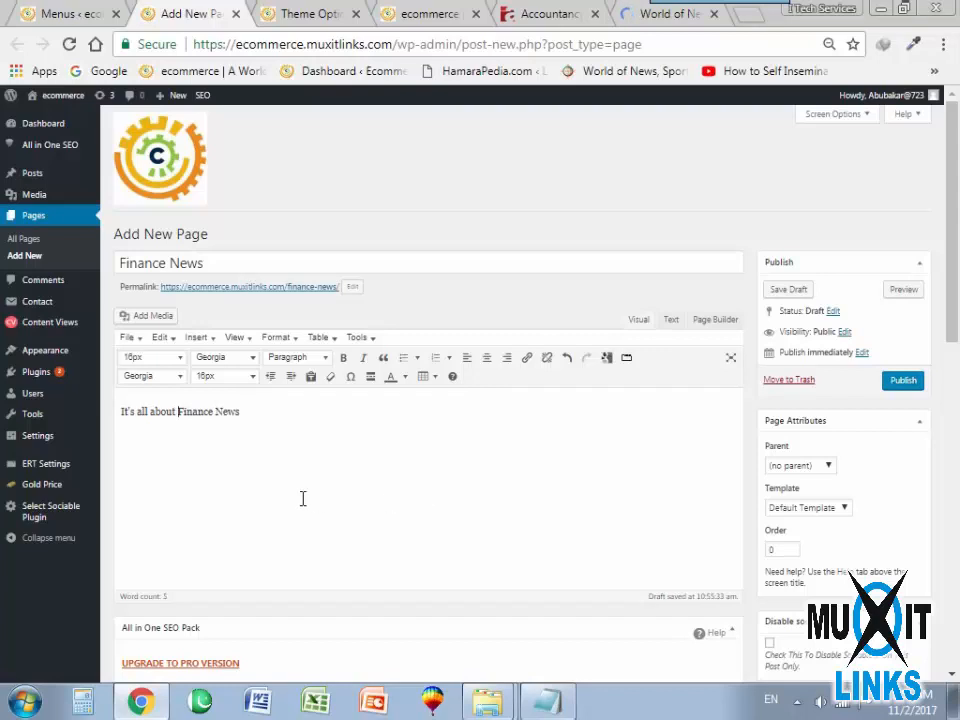
type("Latest")
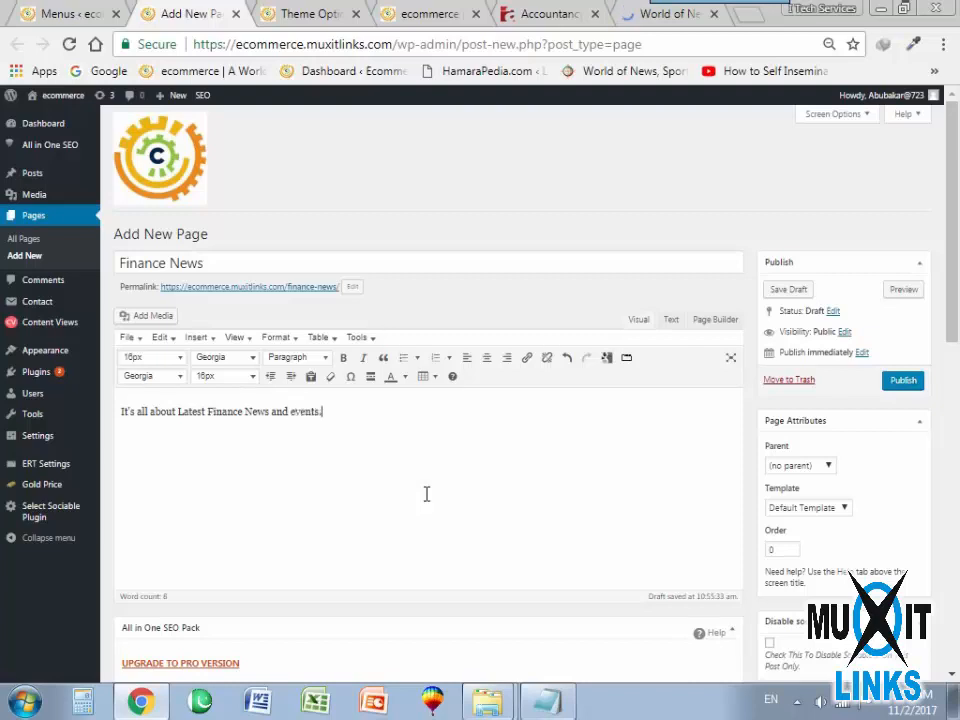
left_click(903, 381)
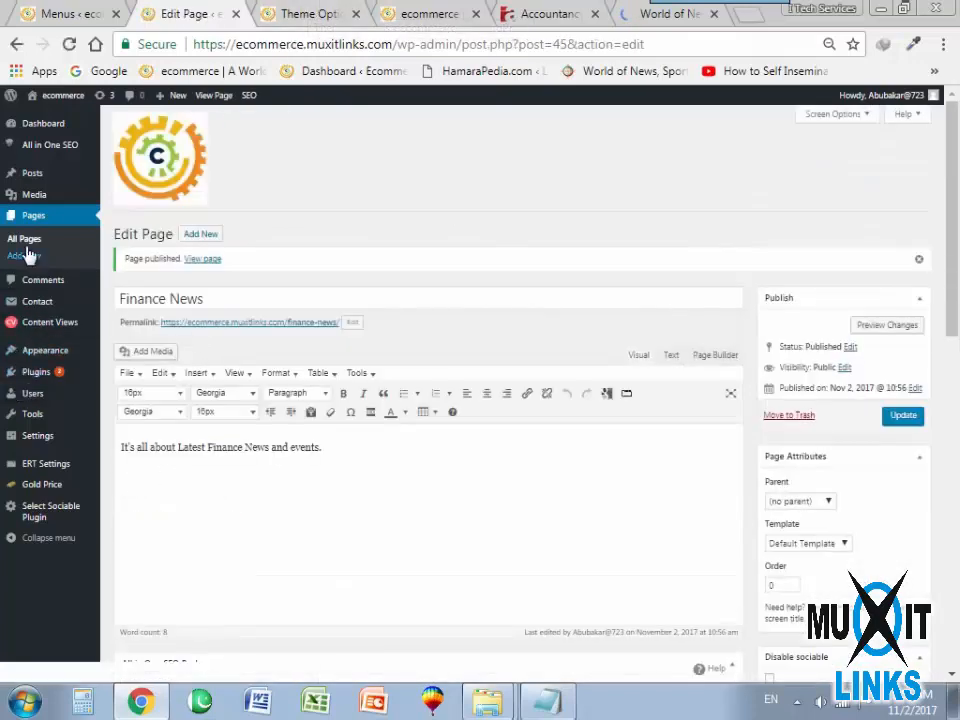
Open the post categories and view the Bcom category's archive in a separate browser tab, selecting its web address.
mouse_move(86, 450)
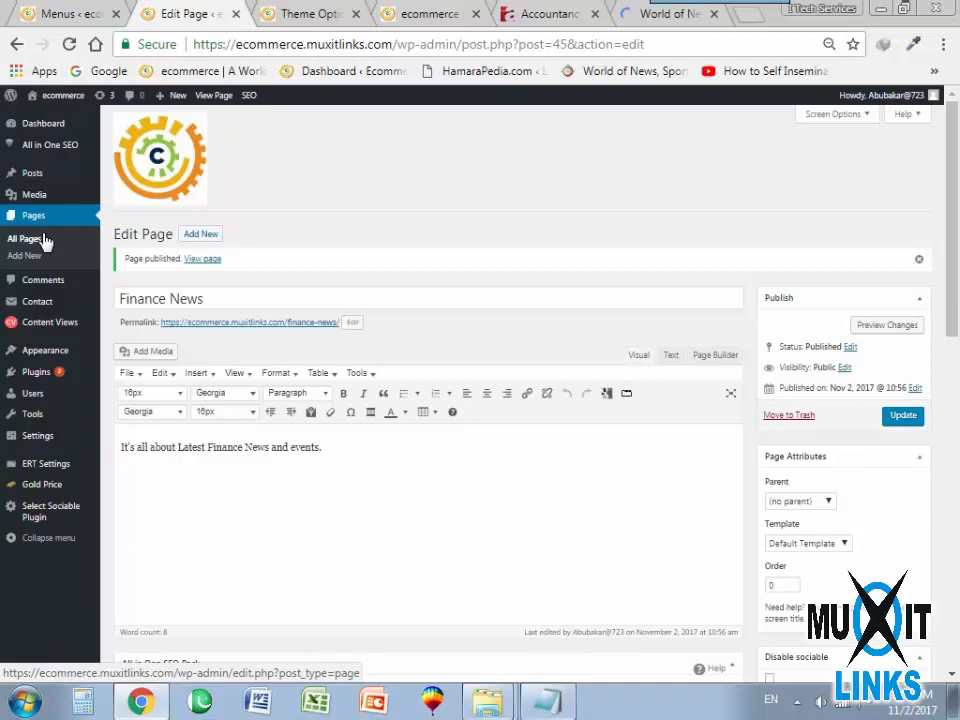
mouse_move(37, 188)
left_click(124, 208)
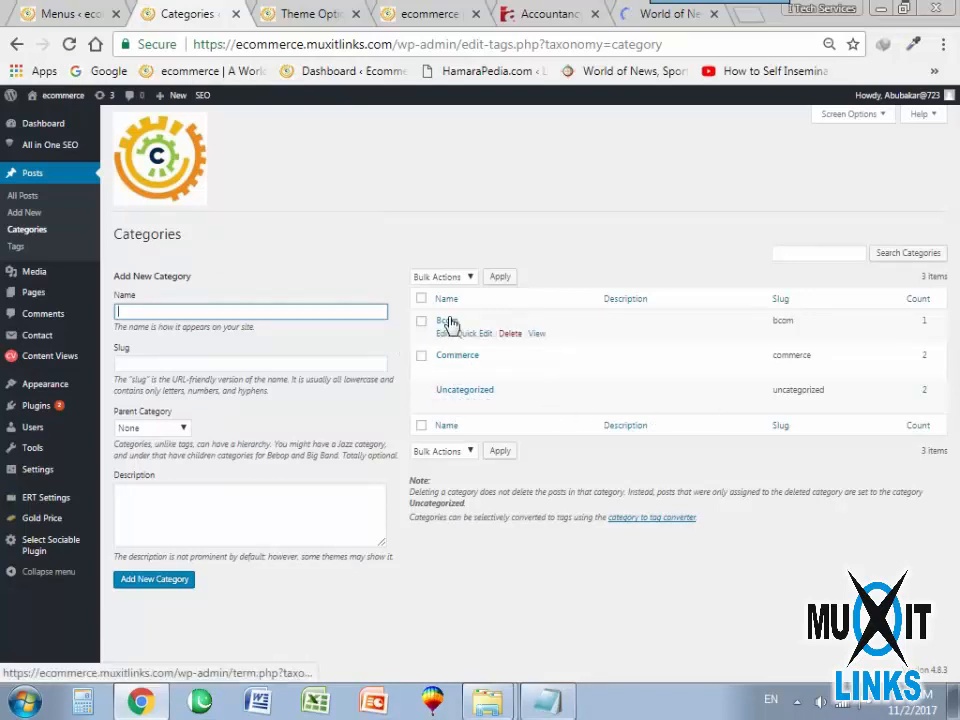
right_click(537, 338)
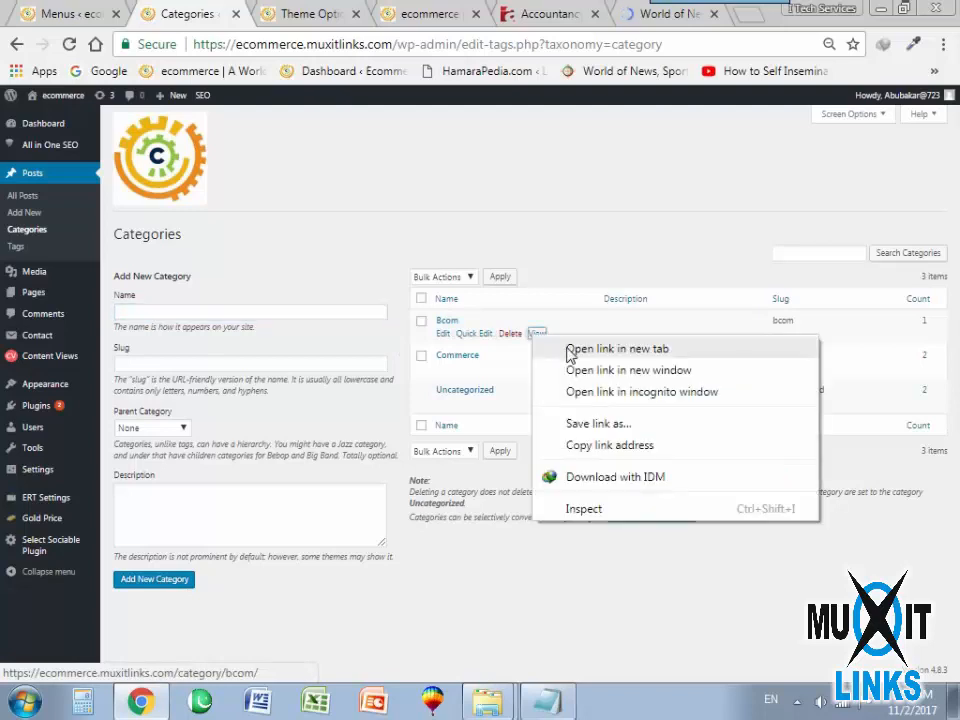
left_click(572, 349)
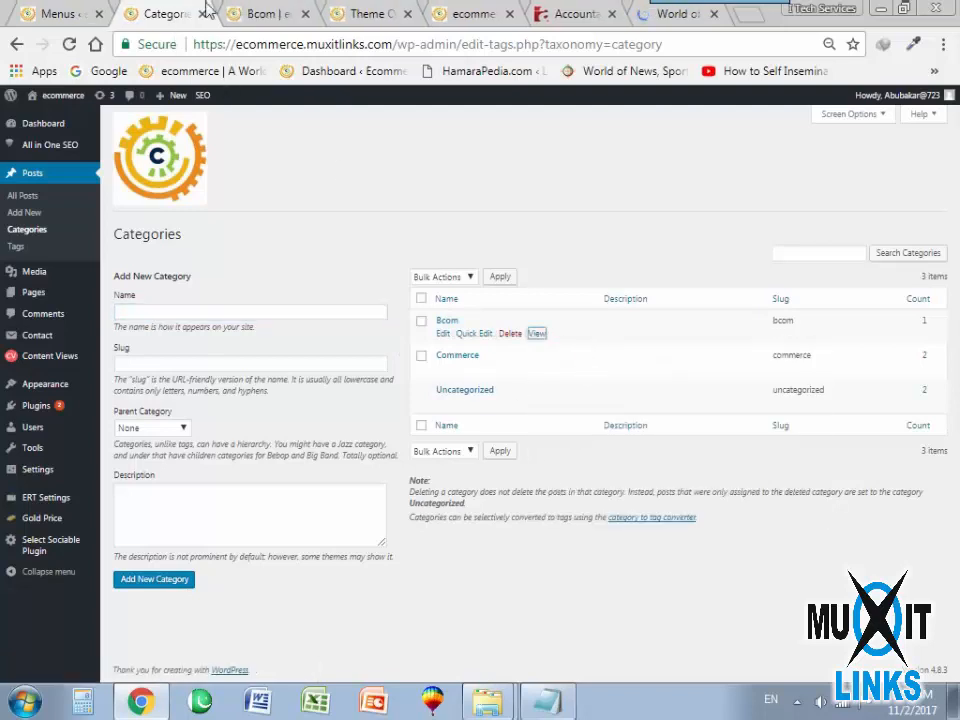
left_click(266, 13)
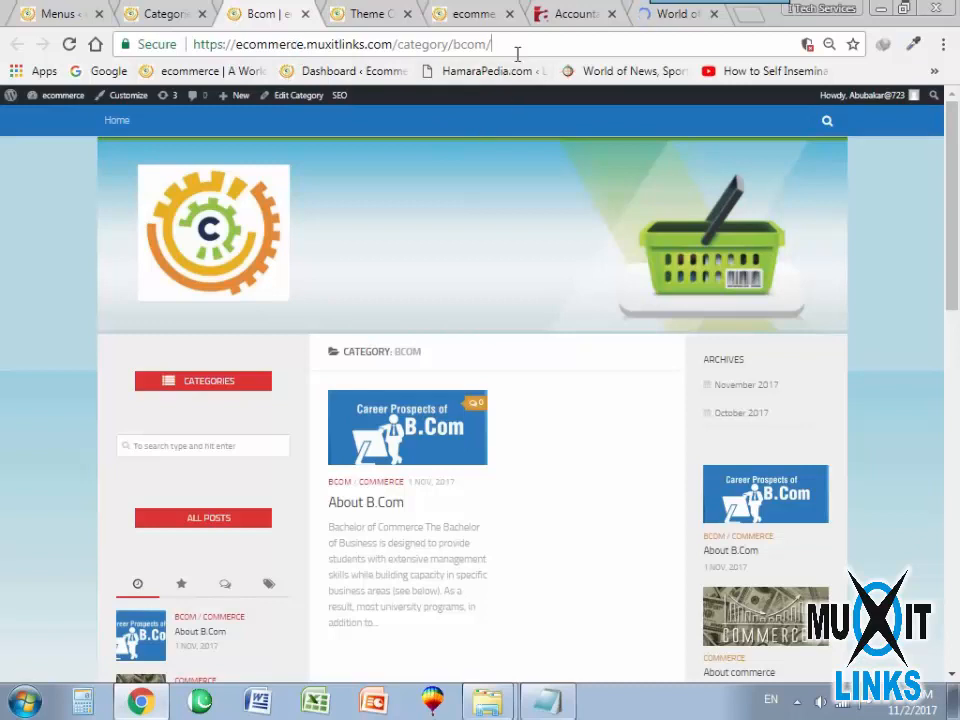
left_click_drag(516, 51, 198, 58)
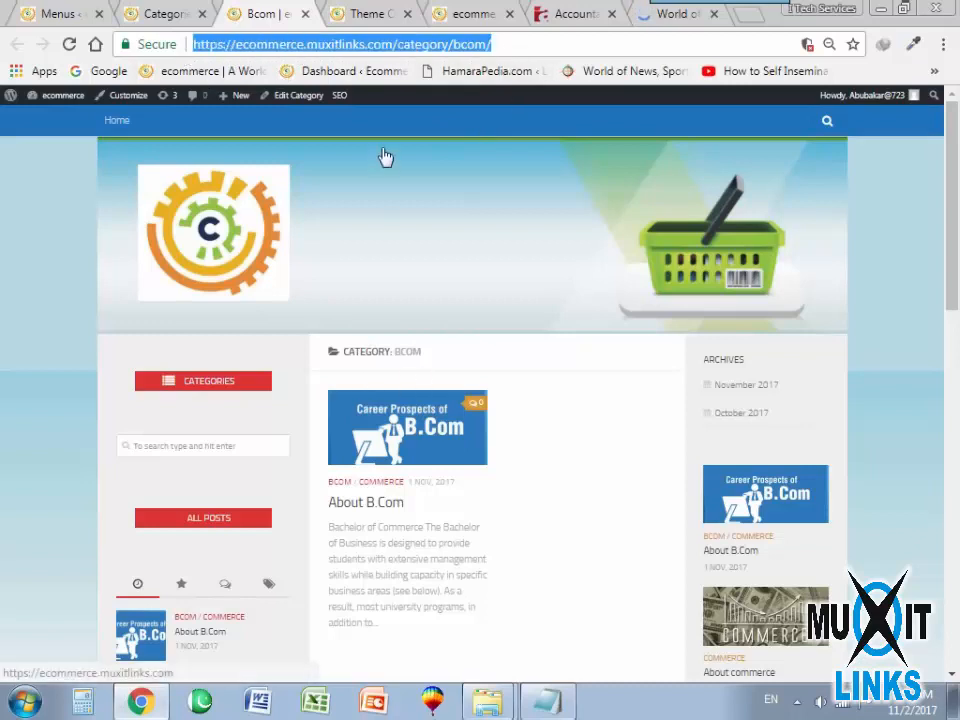
Reload the Menus editor, add the Finance News page to the Home menu, and save the menu.
left_click(150, 13)
left_click(55, 13)
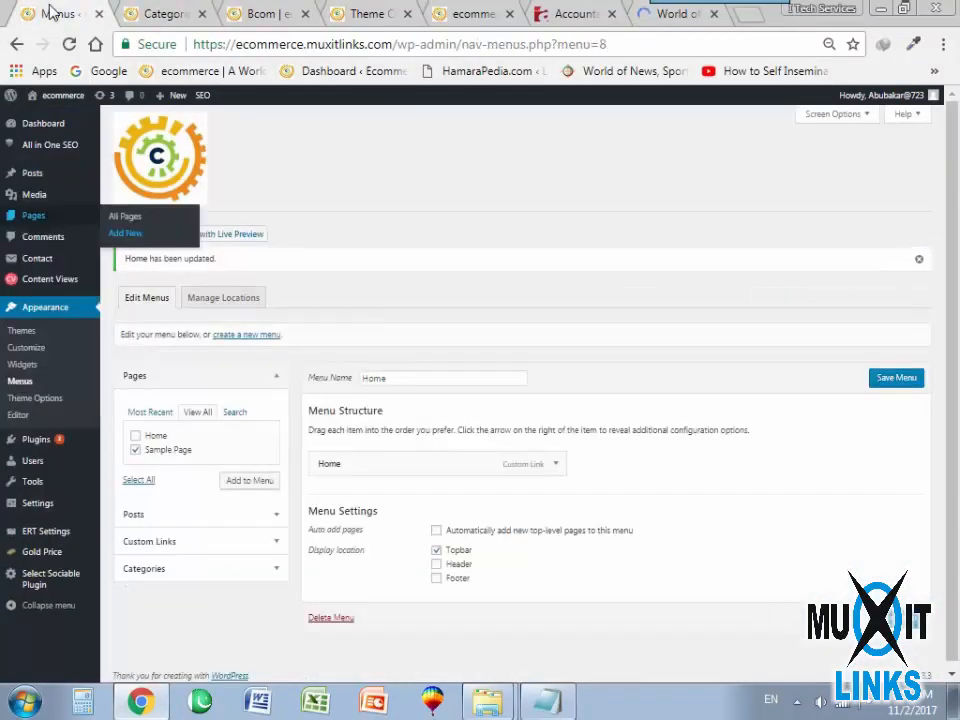
left_click(137, 15)
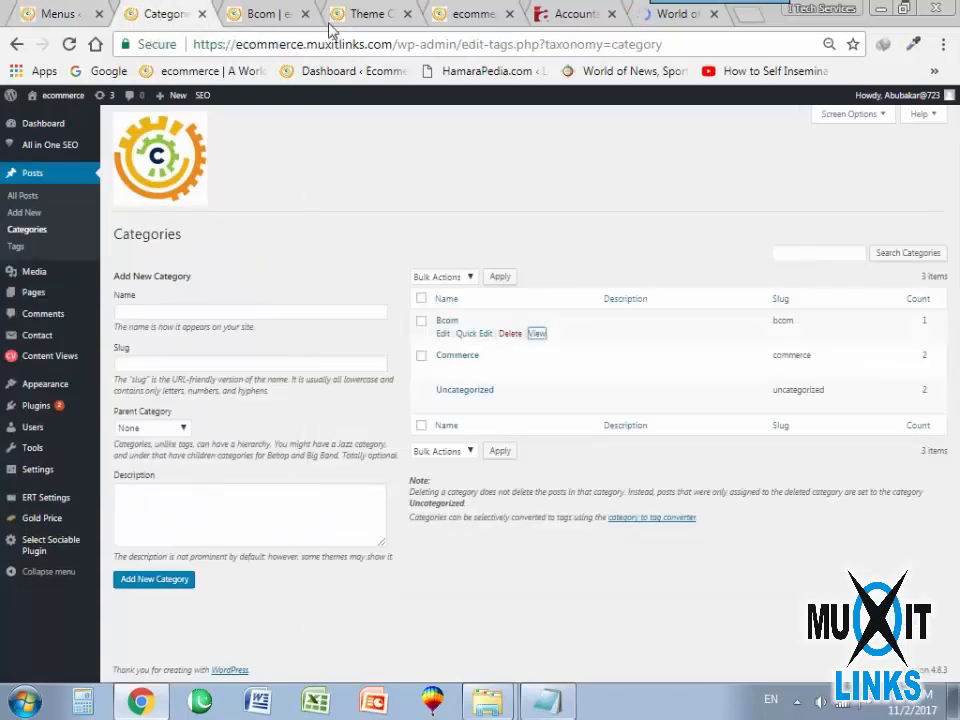
left_click(55, 14)
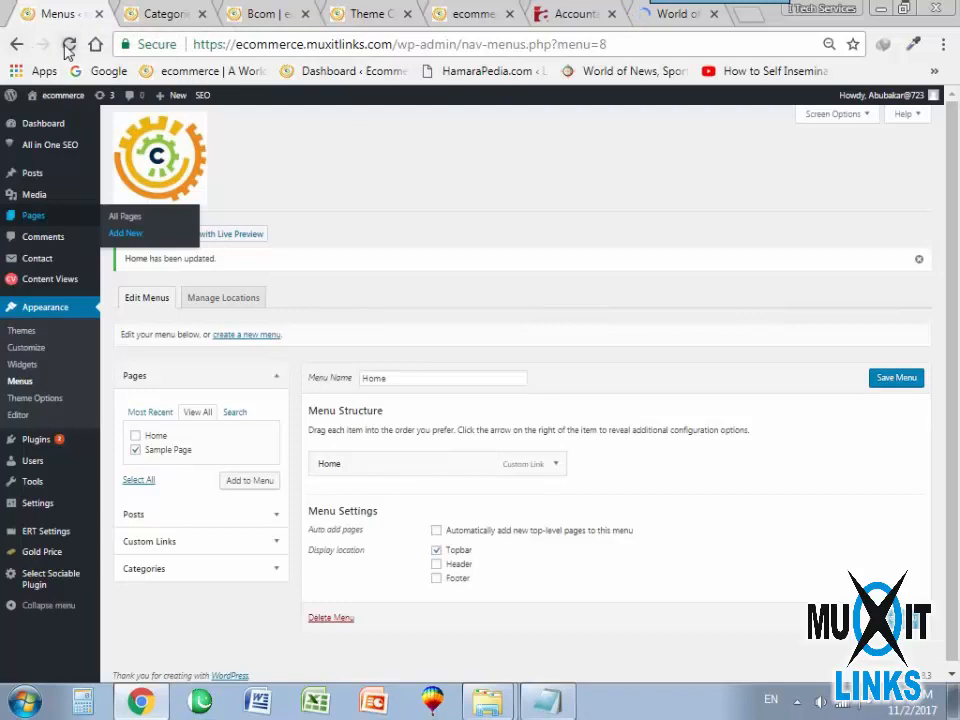
left_click(68, 45)
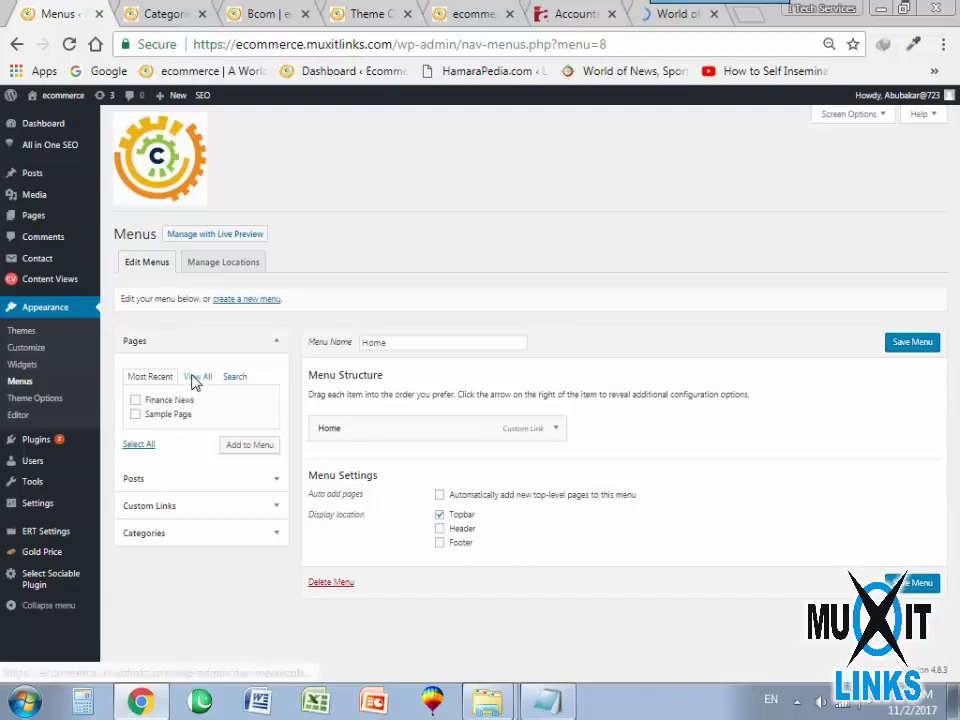
left_click(198, 378)
left_click(135, 414)
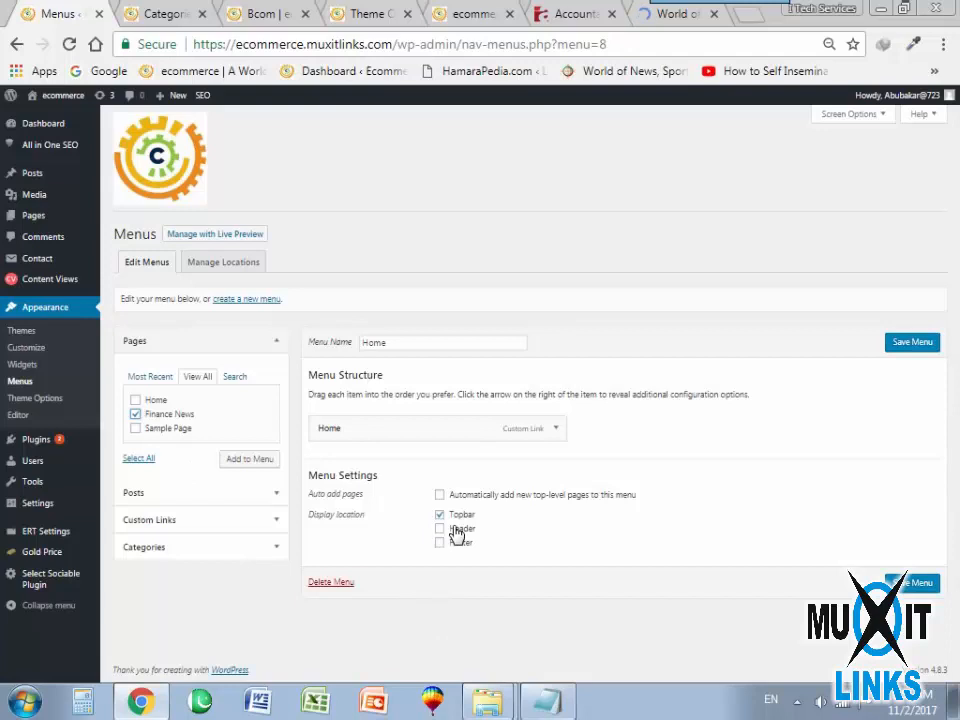
left_click(250, 462)
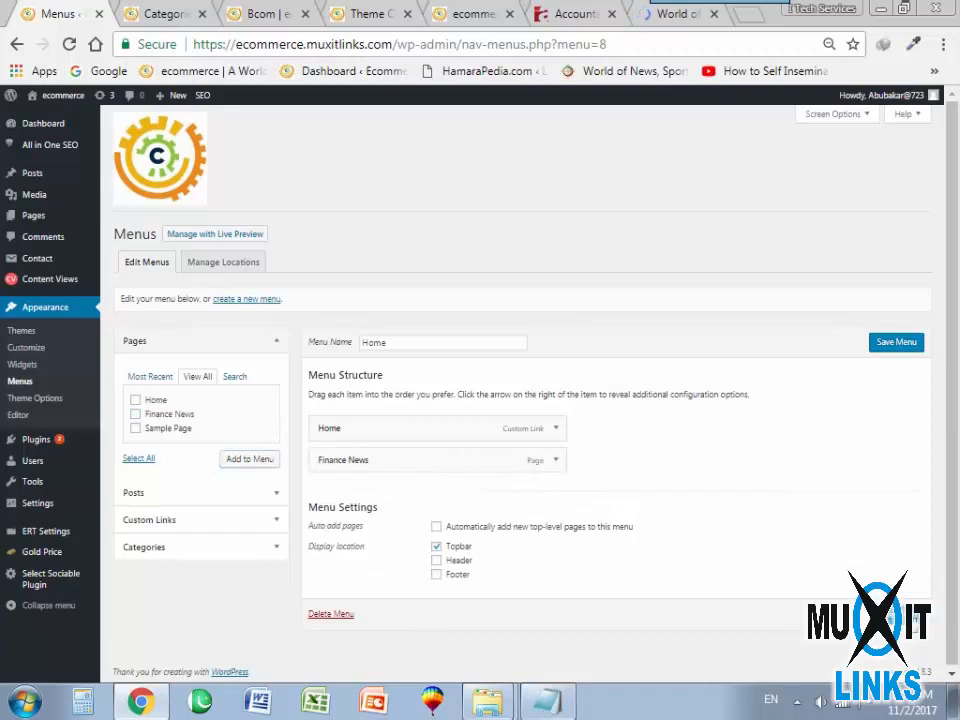
left_click(905, 616)
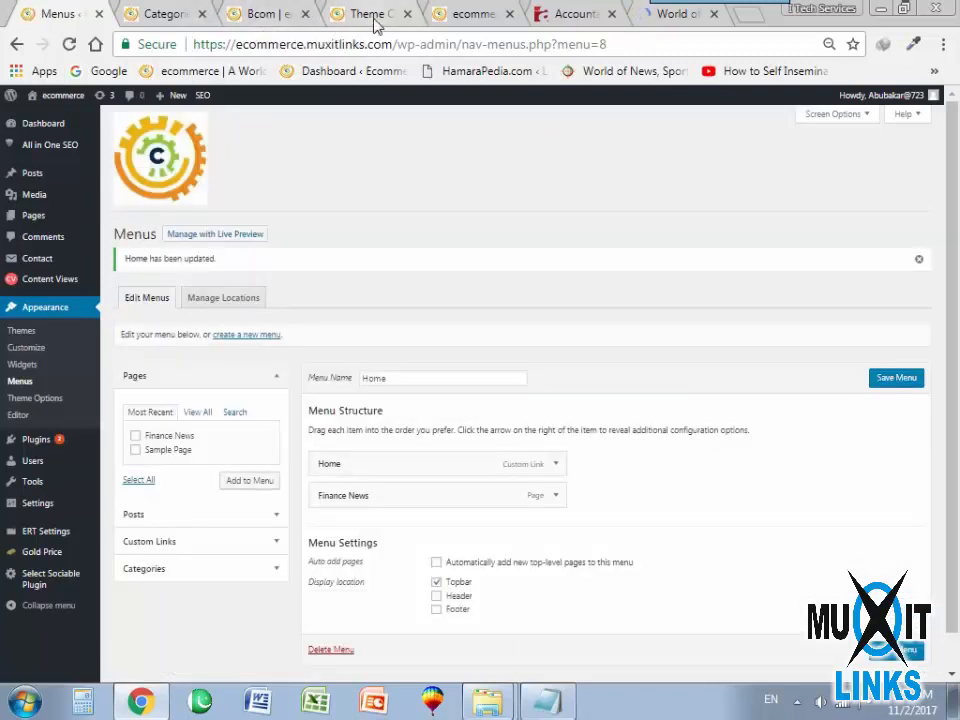
Reload the front page, check the Finance News page through its topbar link, and return to Home.
left_click(458, 14)
left_click(70, 45)
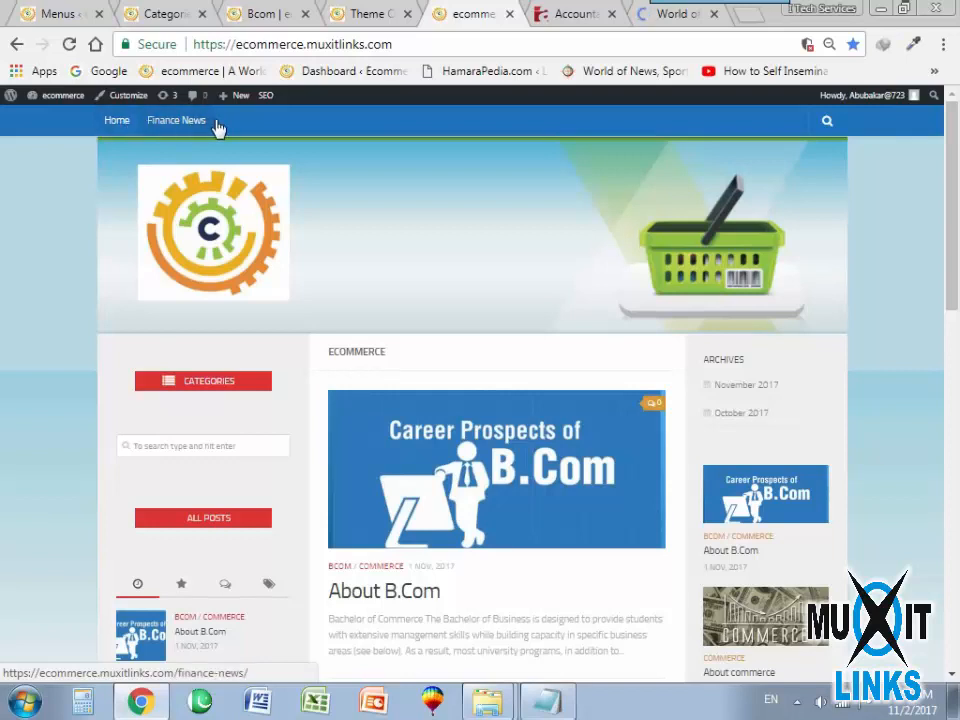
left_click(178, 121)
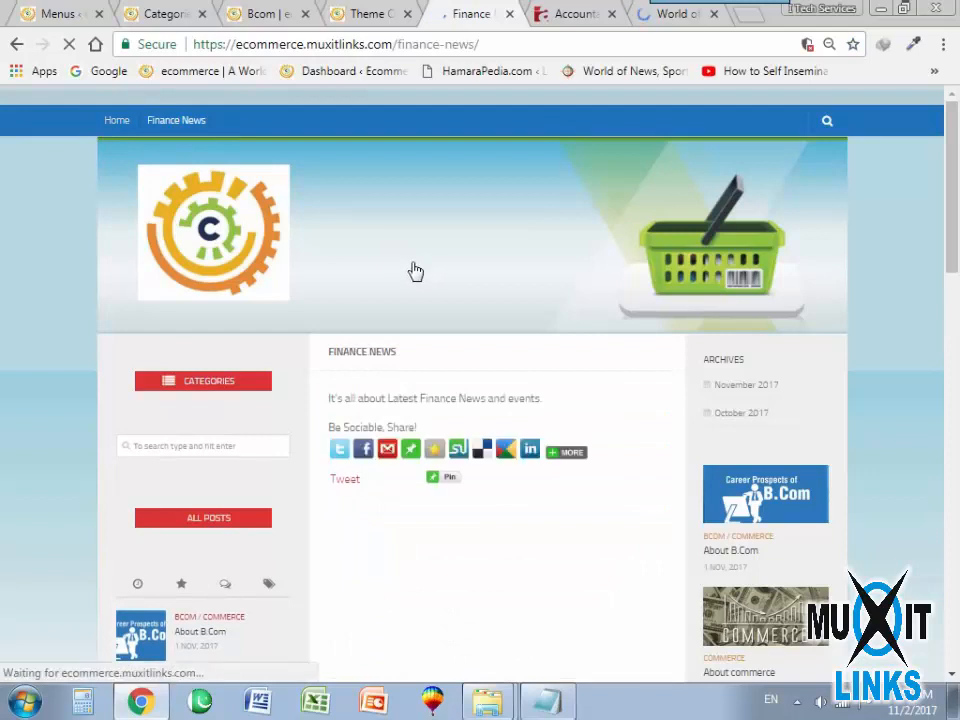
left_click_drag(335, 401, 555, 407)
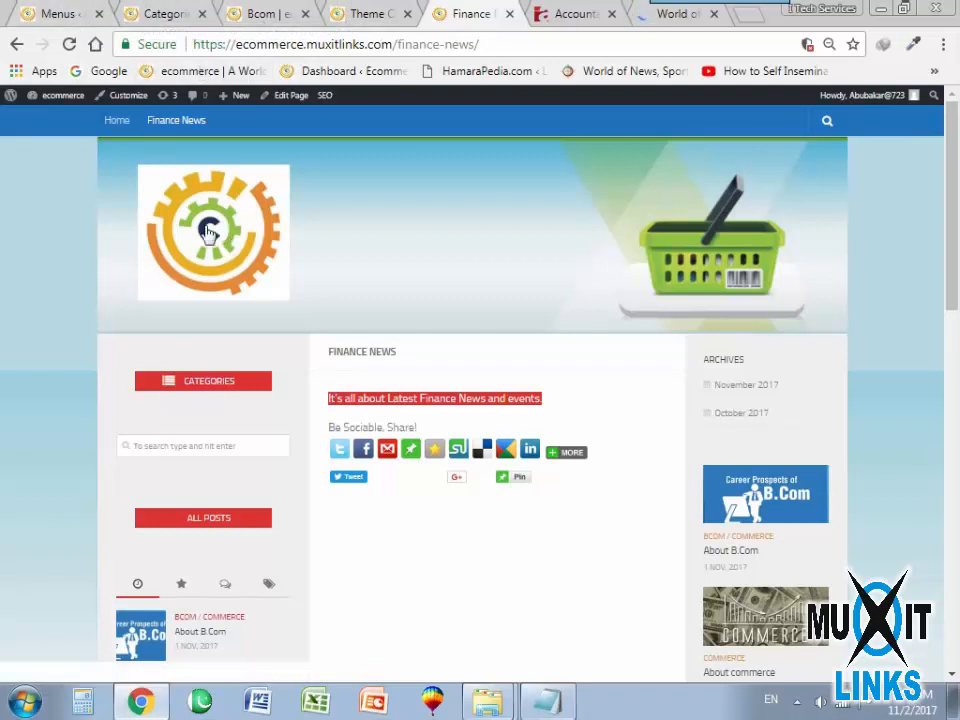
left_click(113, 122)
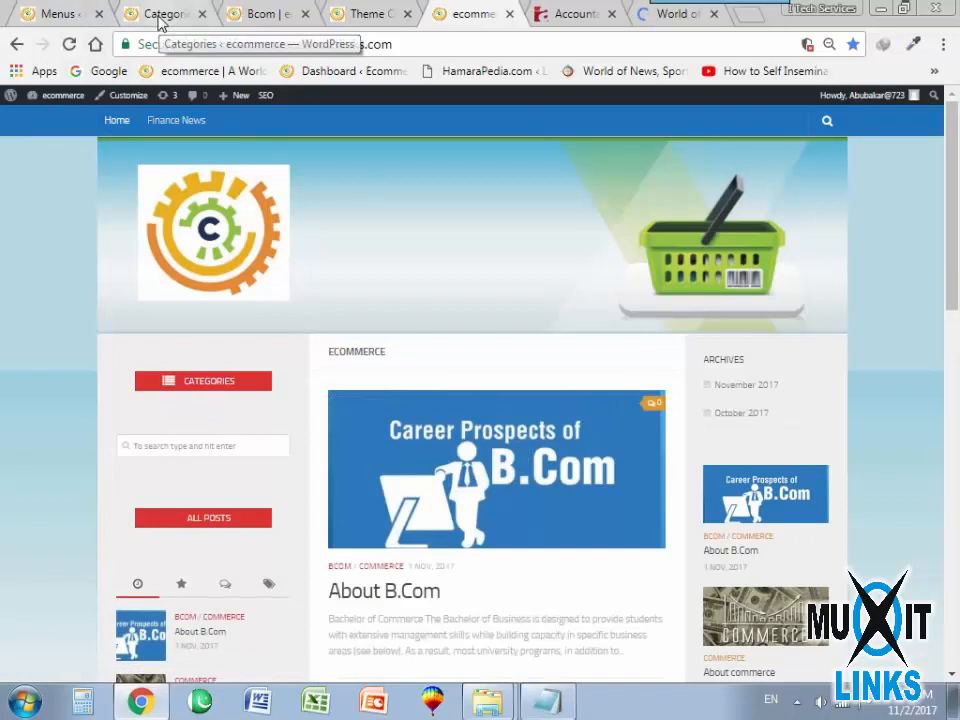
Open the Finance News page from the site's topbar and highlight its body sentence for review.
left_click(170, 121)
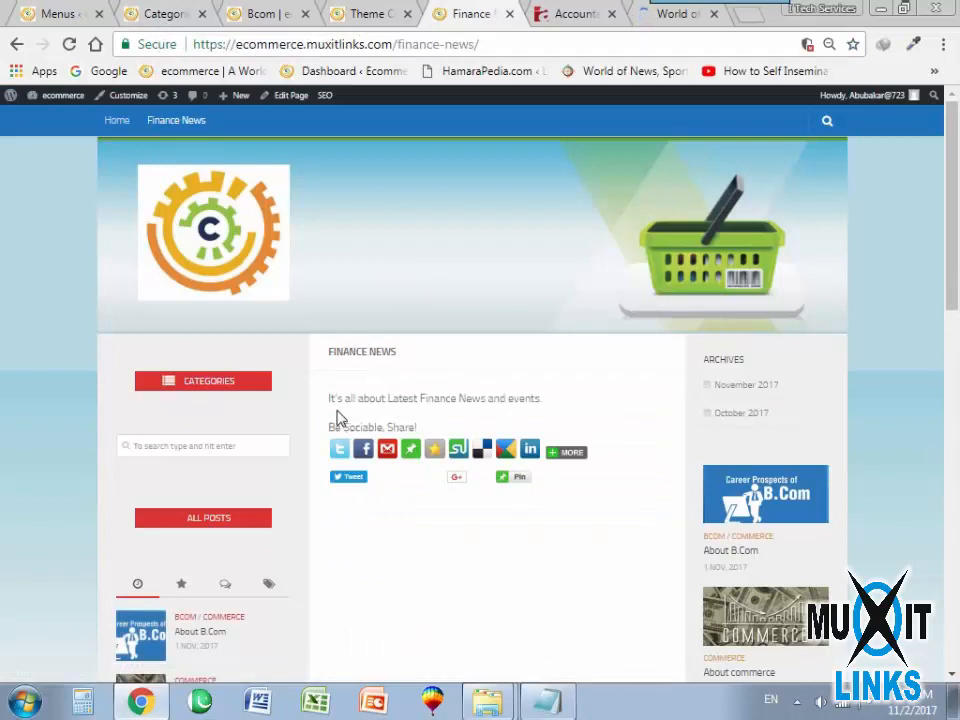
left_click_drag(330, 400, 548, 406)
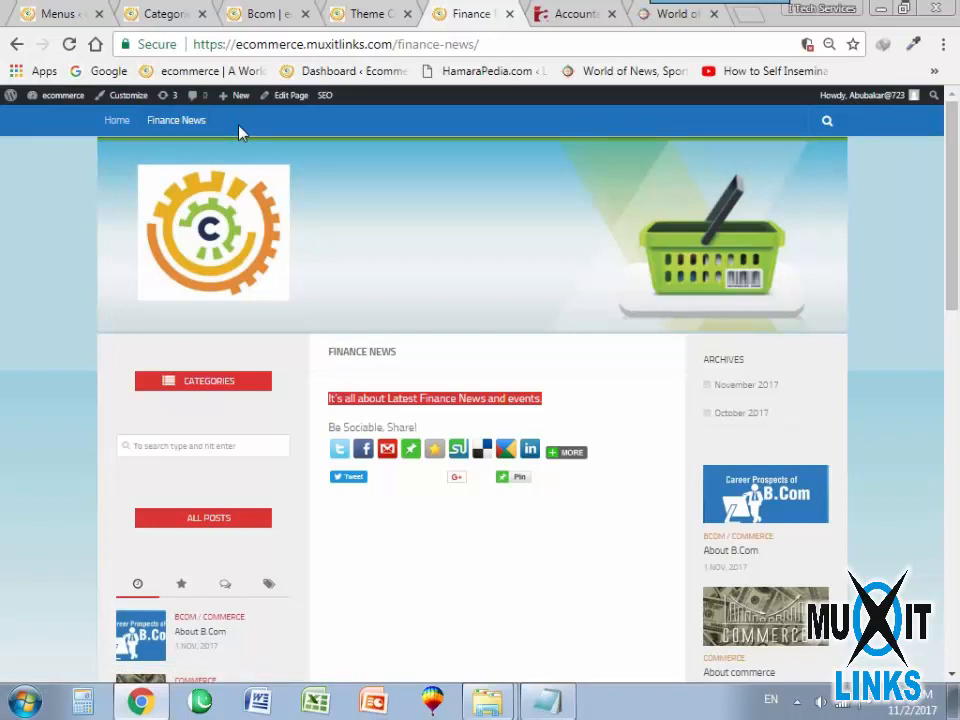
mouse_move(568, 460)
scroll(352, 563, "down", 4)
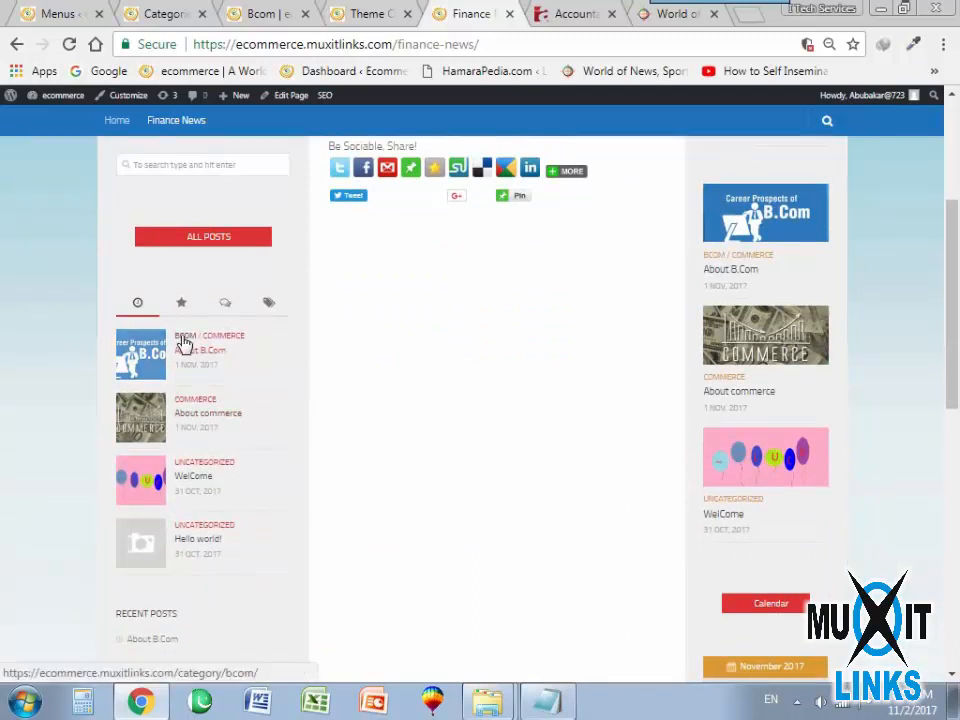
View the Bcom and Commerce category archives through the sidebar post links, and return to the site's Home page.
left_click(188, 340)
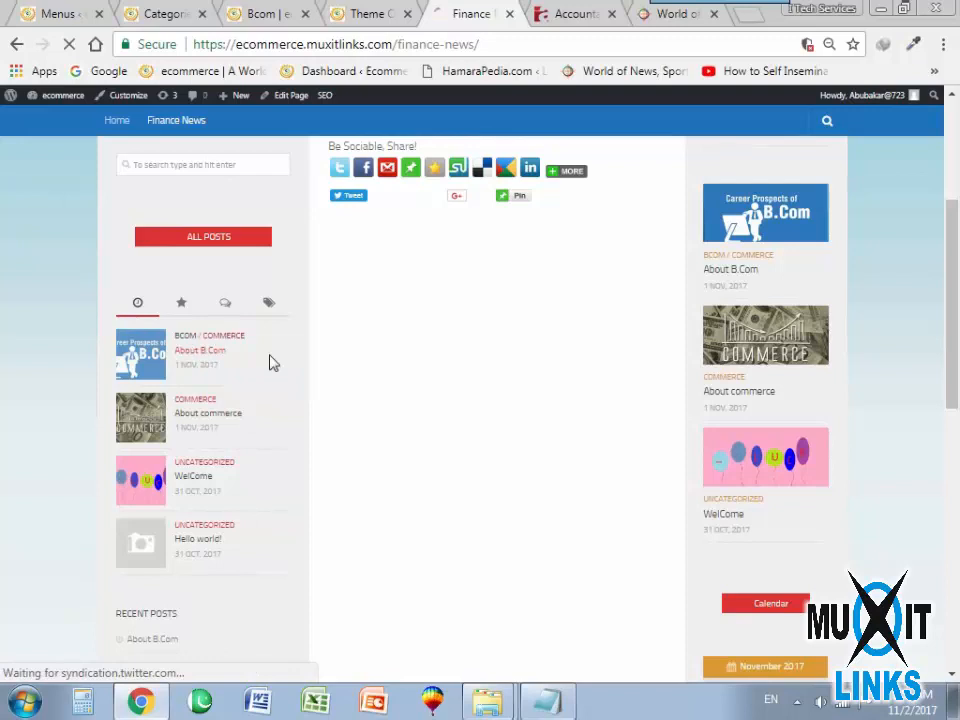
scroll(456, 439, "down", 6)
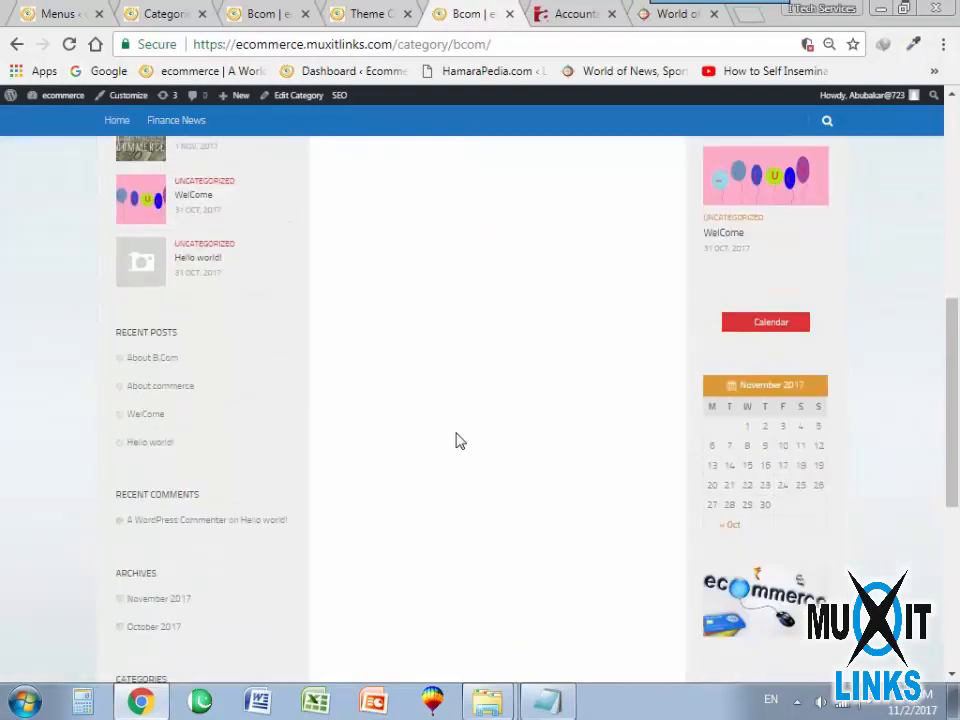
scroll(456, 439, "up", 5)
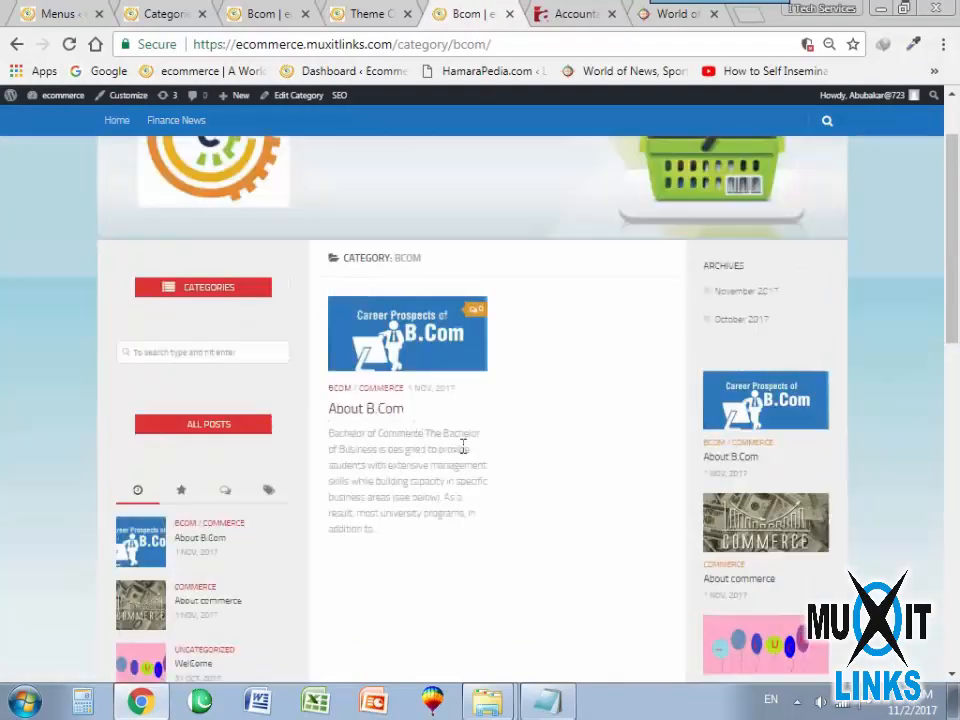
left_click(231, 527)
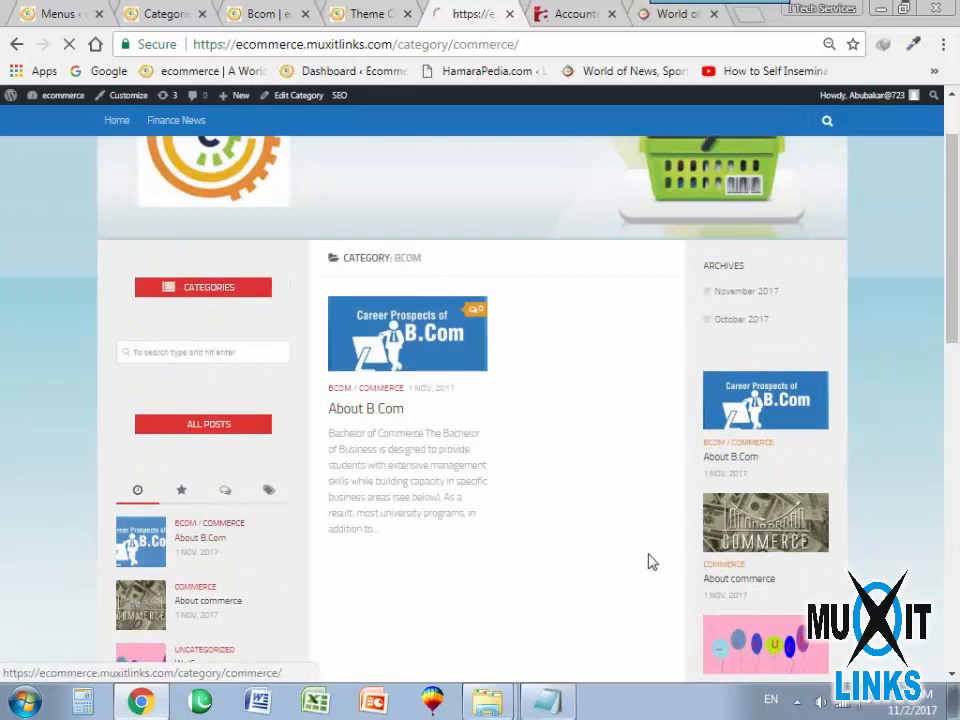
scroll(420, 555, "down", 4)
scroll(525, 435, "up", 4)
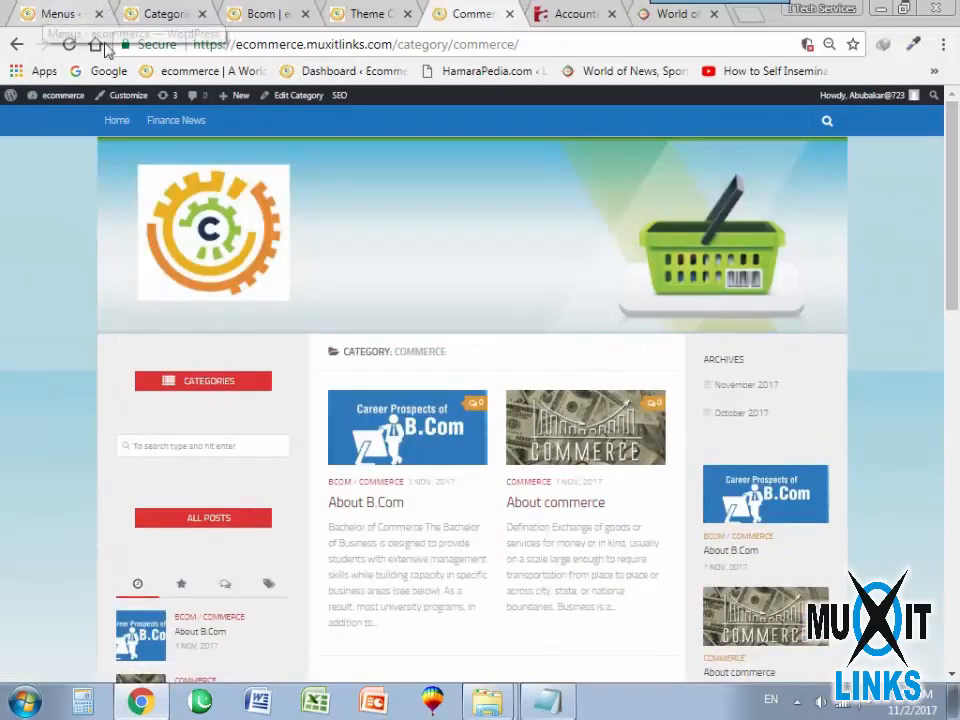
left_click(117, 121)
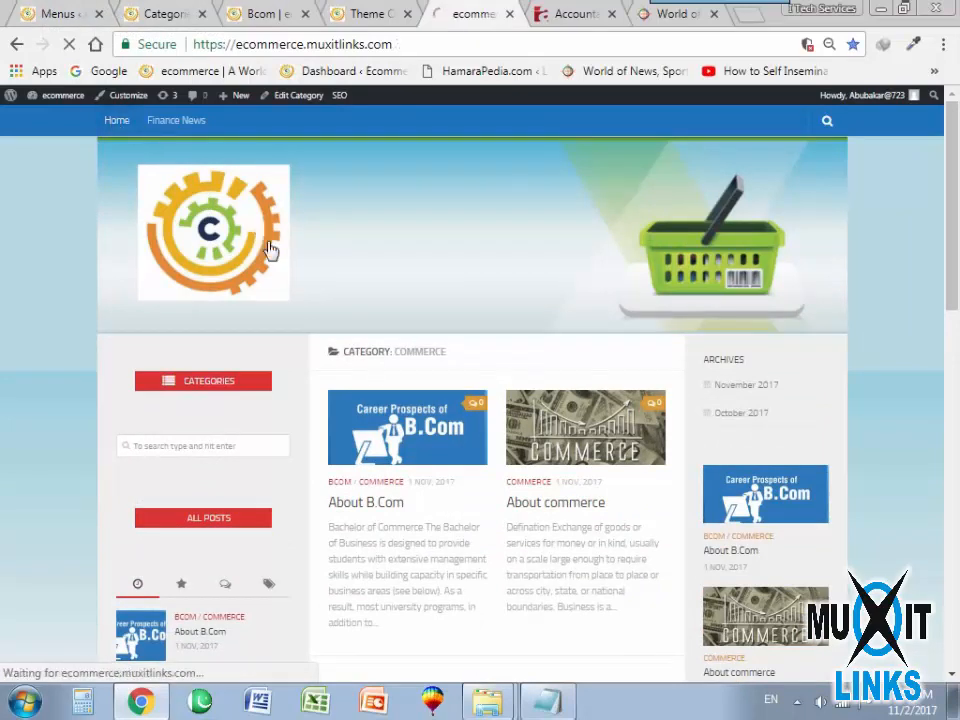
From the Menus admin page, open the list of all pages in a separate browser tab and edit the Finance News page.
left_click(90, 12)
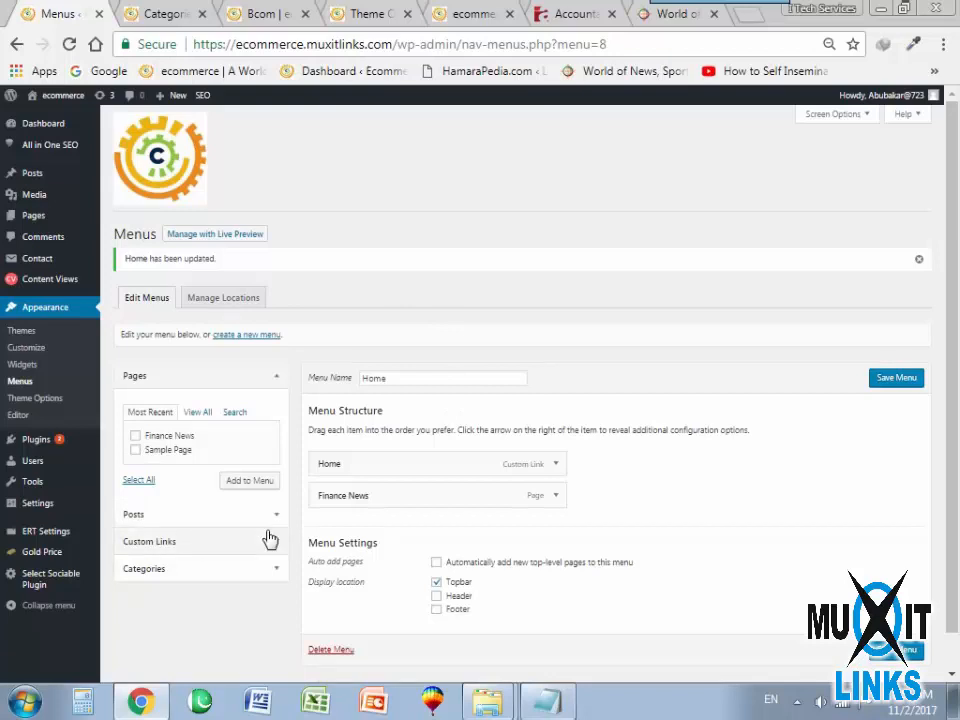
mouse_move(34, 215)
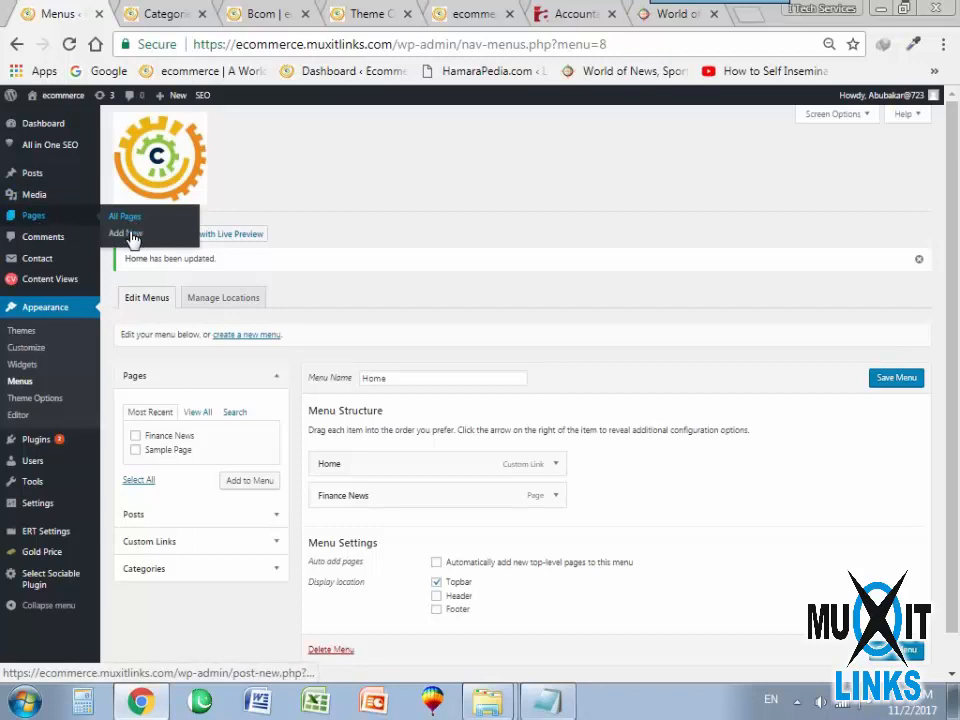
right_click(125, 217)
left_click(204, 236)
left_click(150, 12)
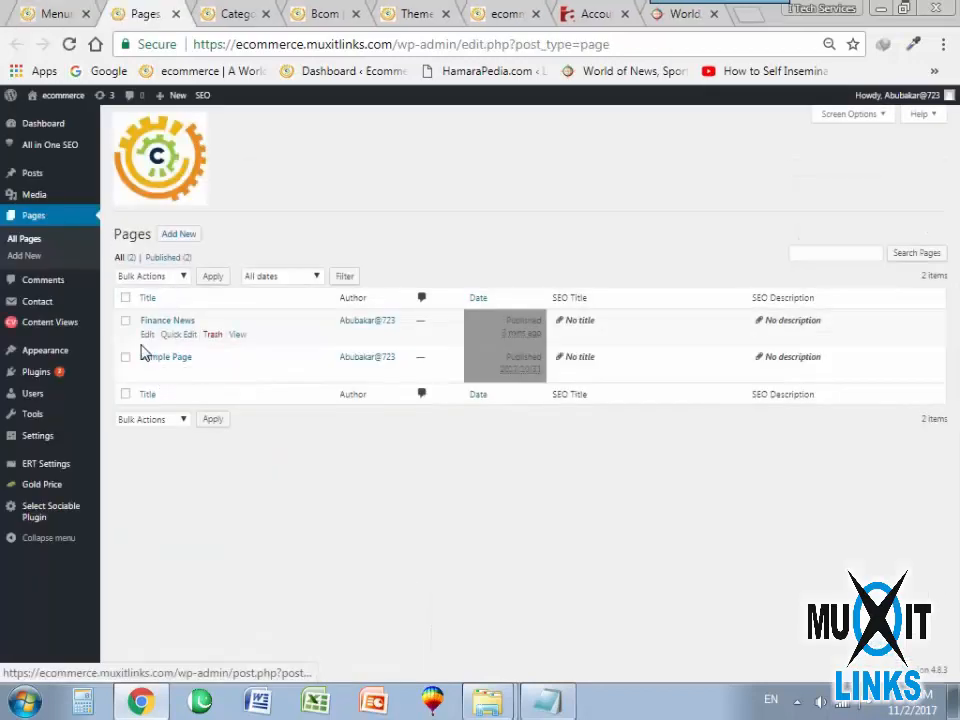
left_click(148, 335)
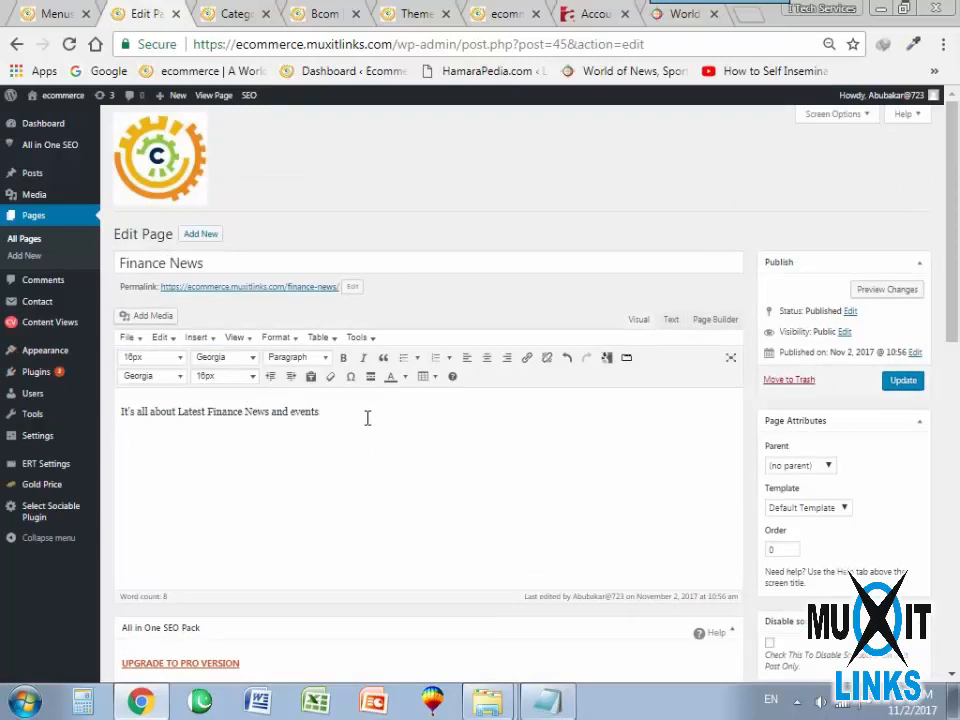
Cut the whole sentence from the Finance News page body and switch the editor to Page Builder.
left_click_drag(126, 420, 386, 433)
key("ctrl+c")
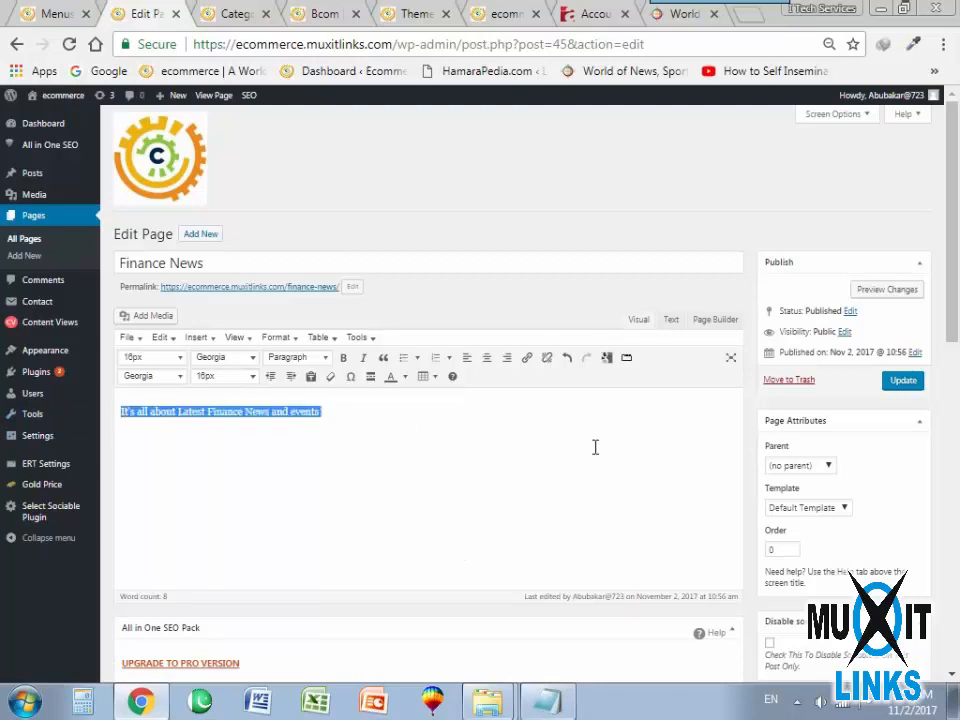
key("BackSpace")
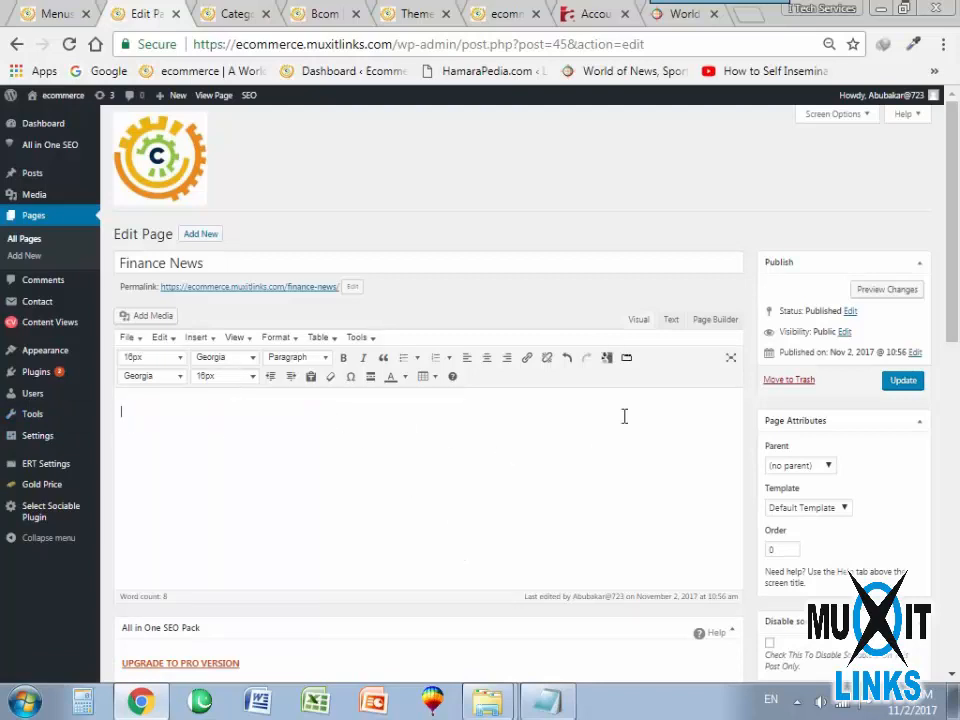
left_click(716, 320)
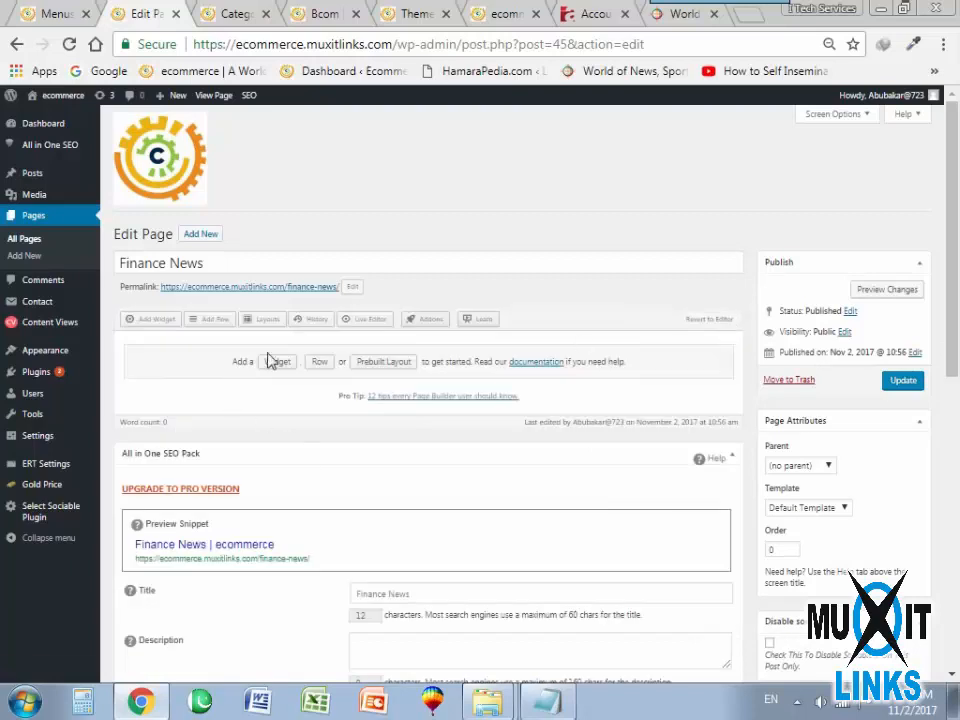
Insert a one-column row with a red background color into the page layout.
left_click(213, 331)
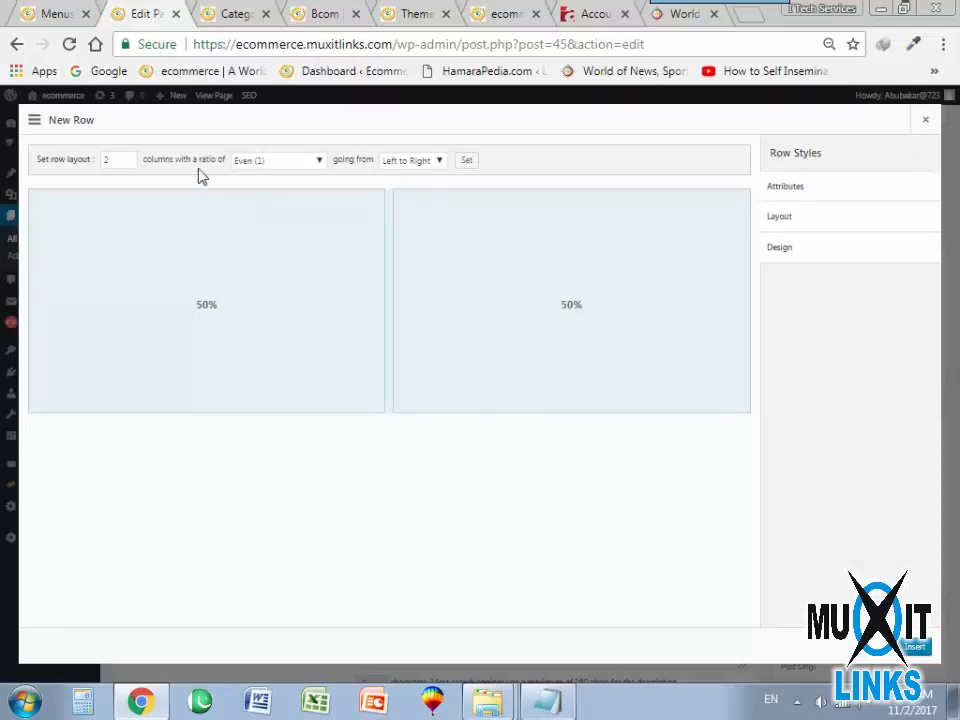
left_click(128, 164)
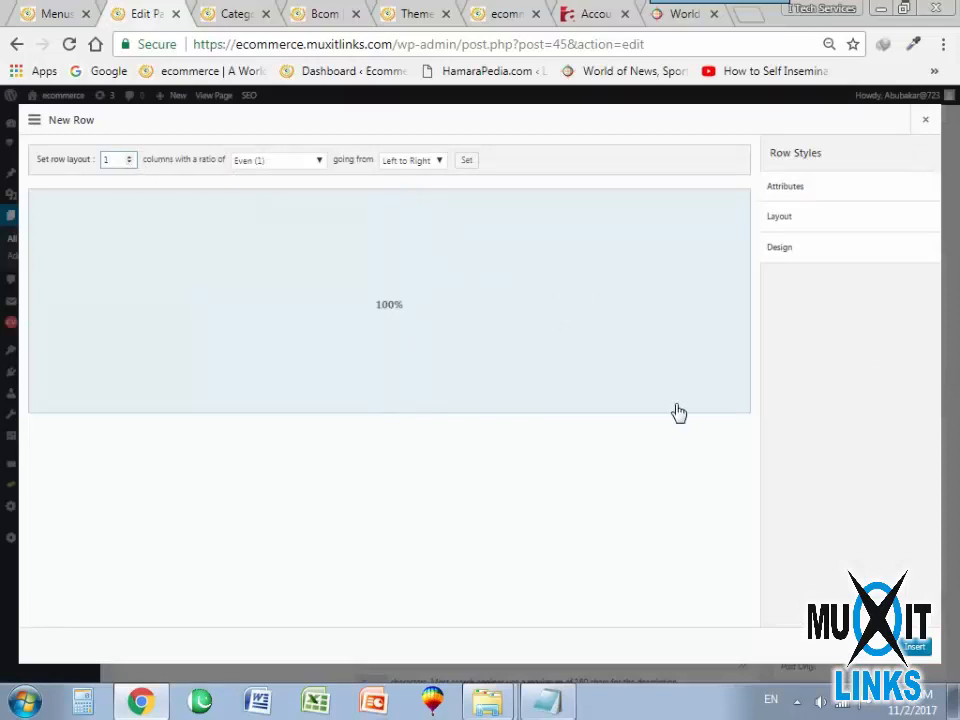
left_click(782, 248)
left_click(788, 296)
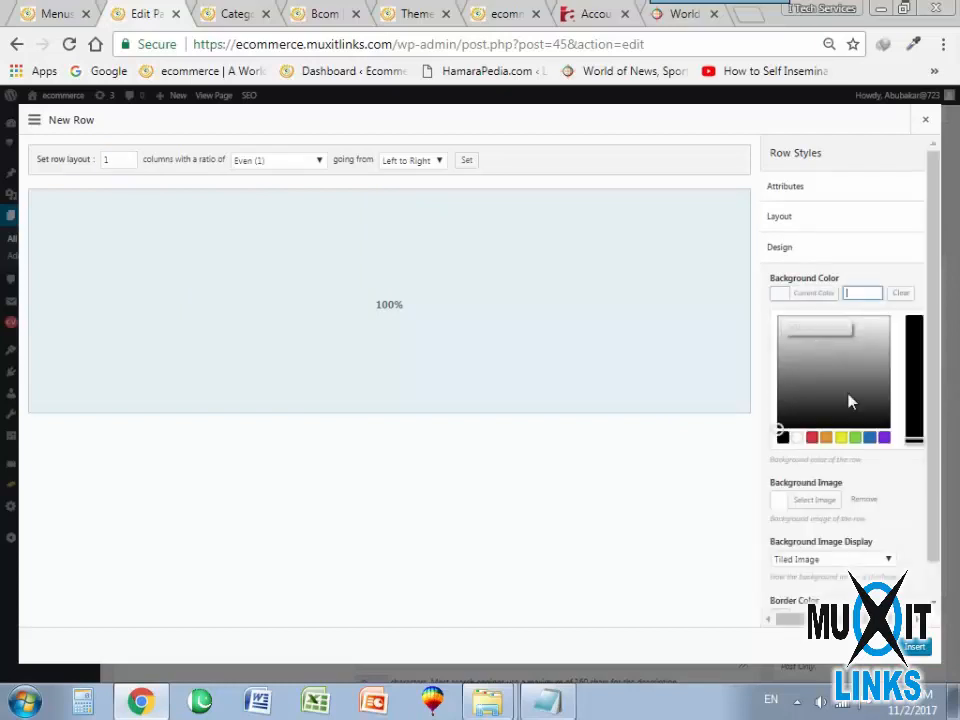
left_click(814, 438)
left_click(916, 646)
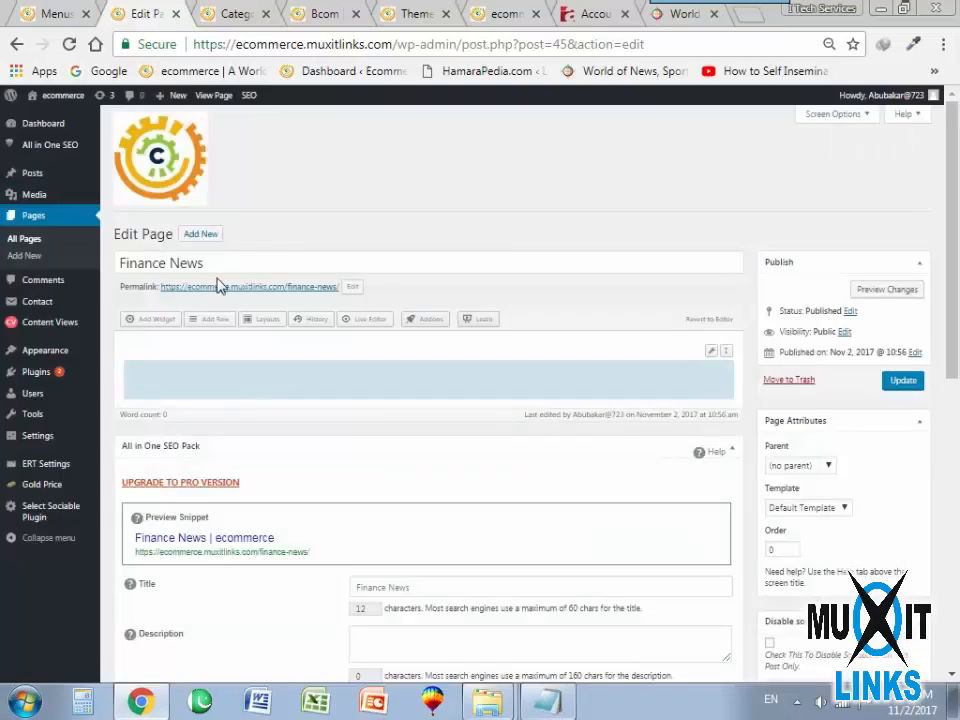
Add a SiteOrigin Button widget to the row and set its button text to "It's all about Latest Finance News and events".
left_click(150, 319)
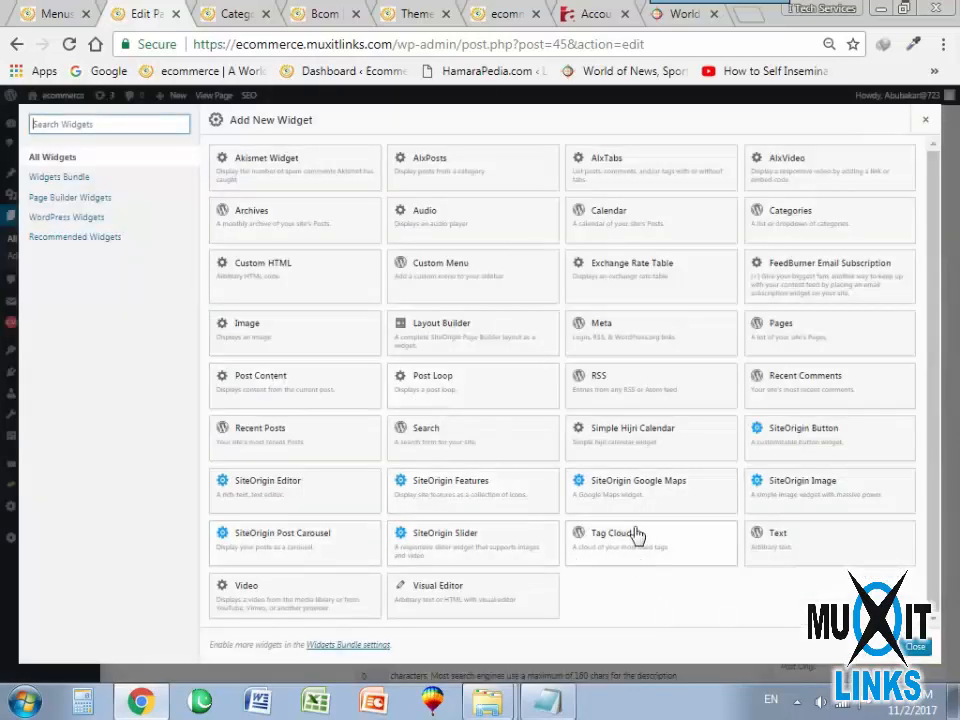
left_click(844, 449)
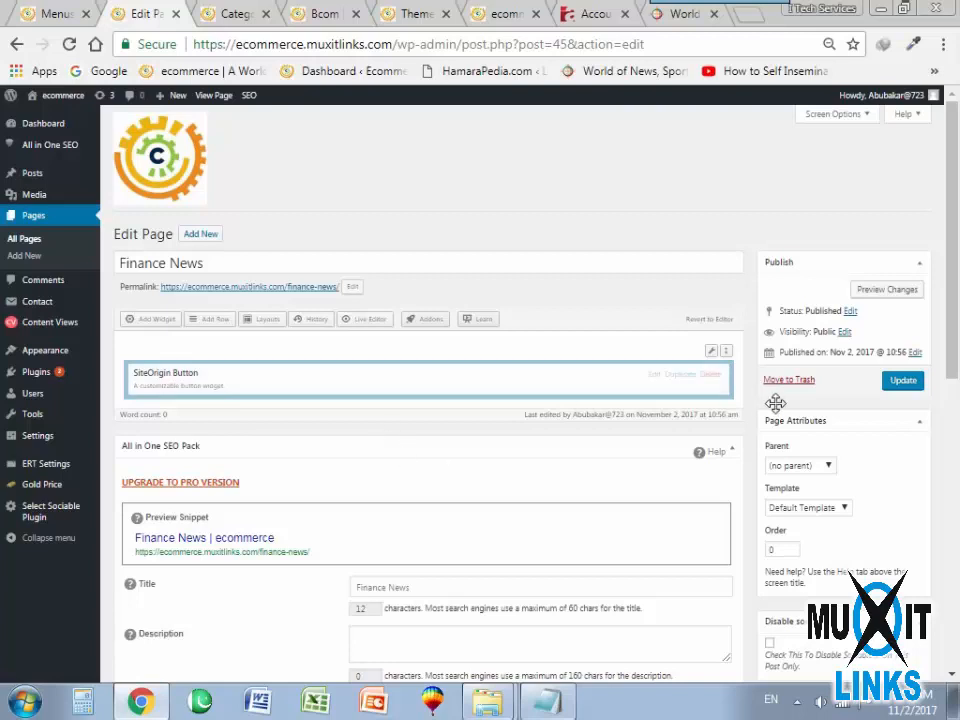
left_click(658, 384)
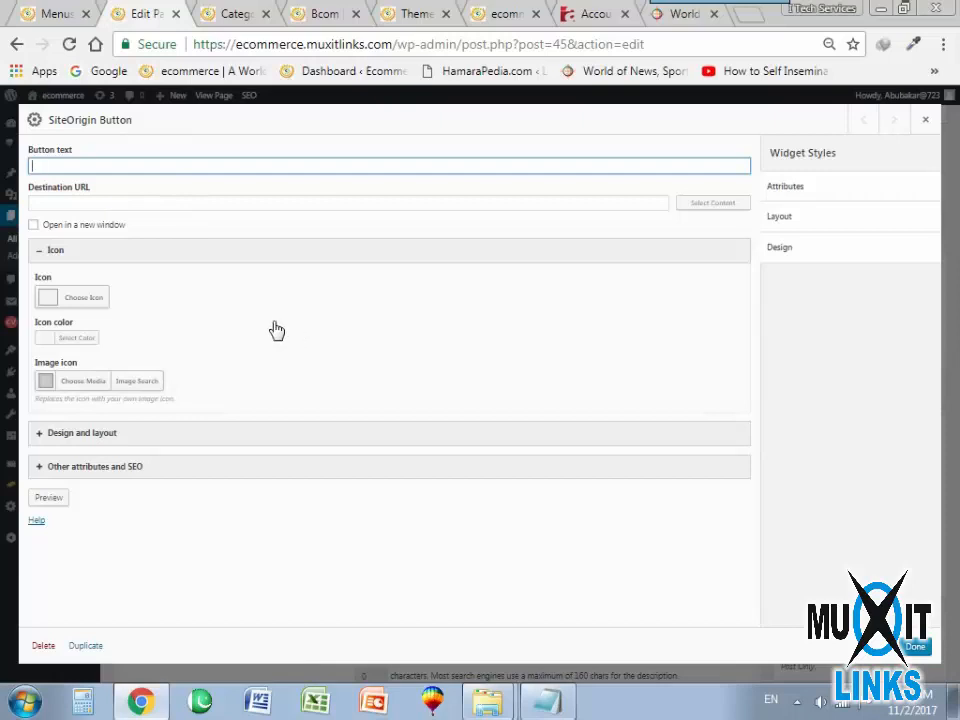
key("ctrl+v")
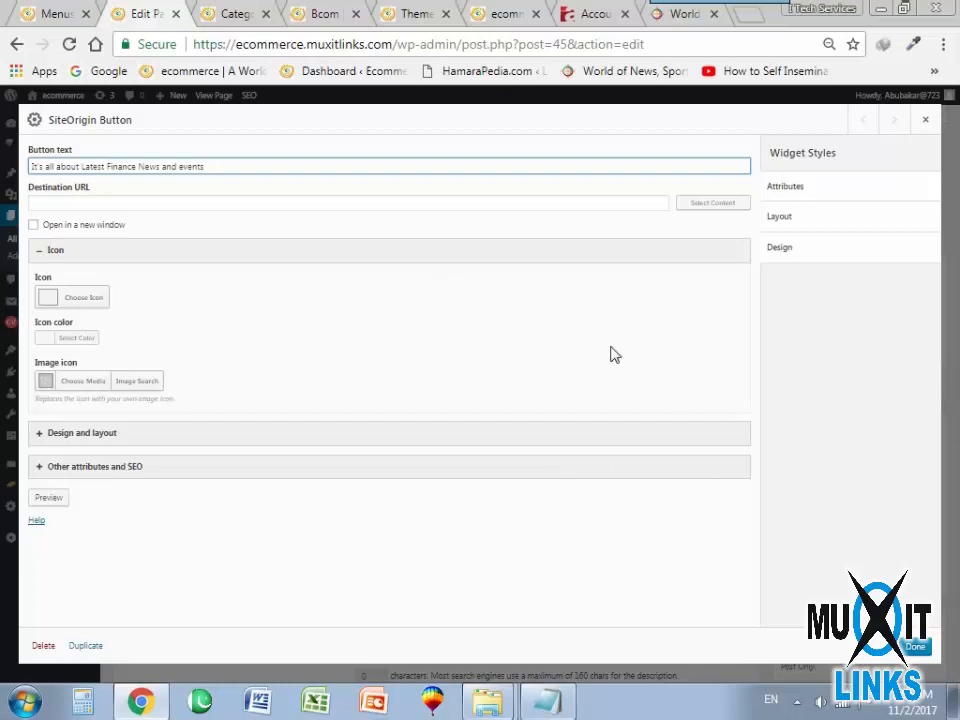
In the button's design and layout settings, set the button color to red and the text color to white.
left_click(71, 434)
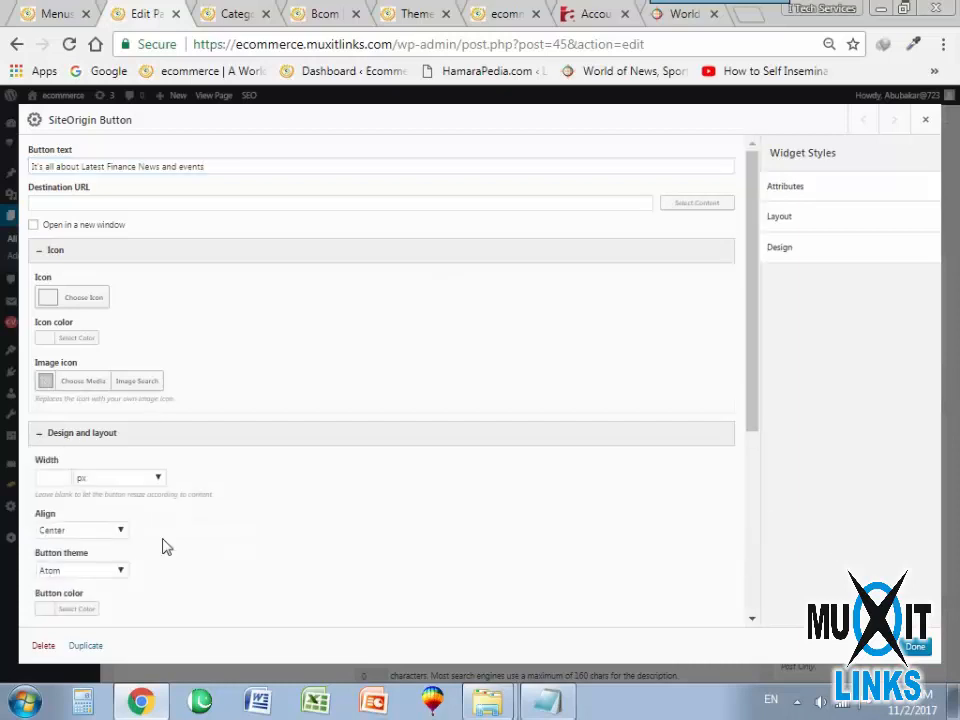
scroll(175, 500, "down", 1)
scroll(107, 519, "down", 1)
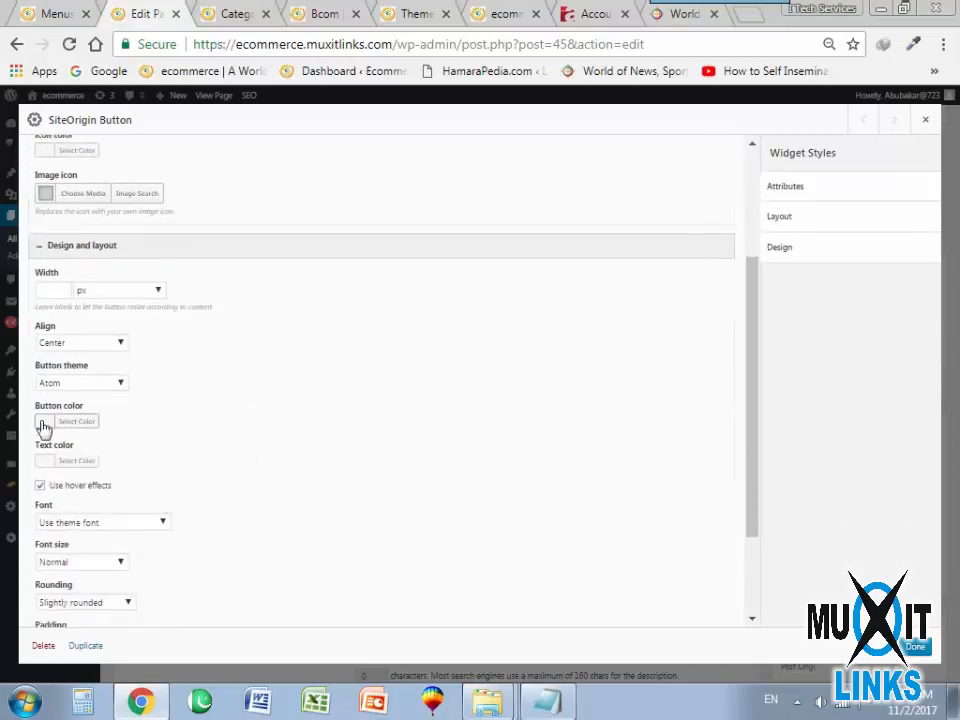
left_click(52, 424)
left_click(80, 566)
left_click(358, 489)
left_click(47, 463)
left_click(66, 605)
left_click(328, 521)
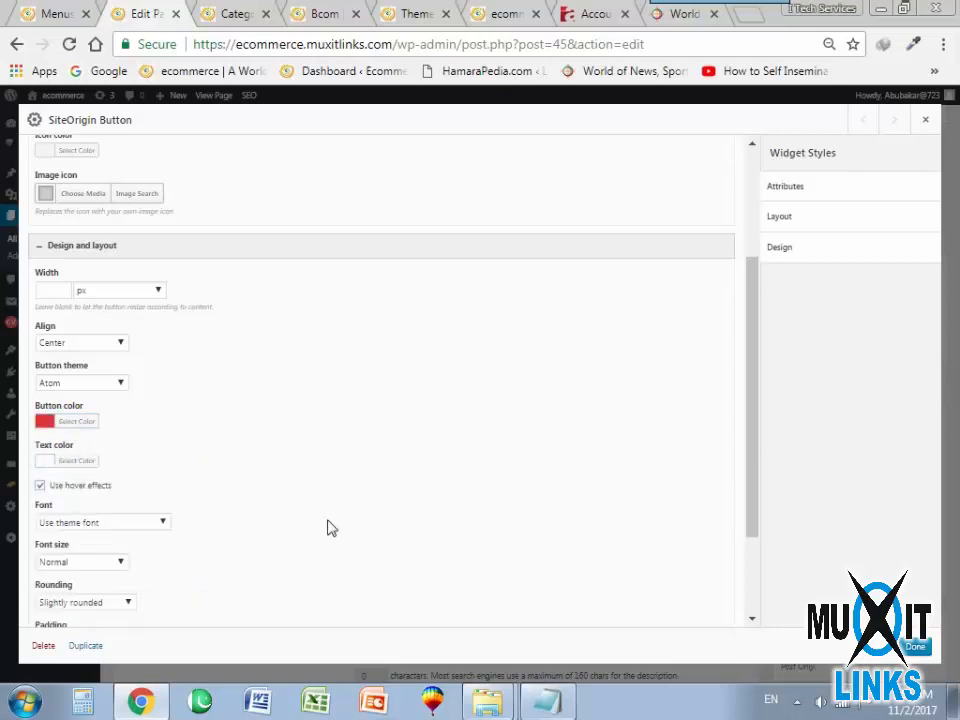
Set the button's font size to Medium, its rounding to None and its padding to Low.
left_click(112, 566)
left_click(77, 590)
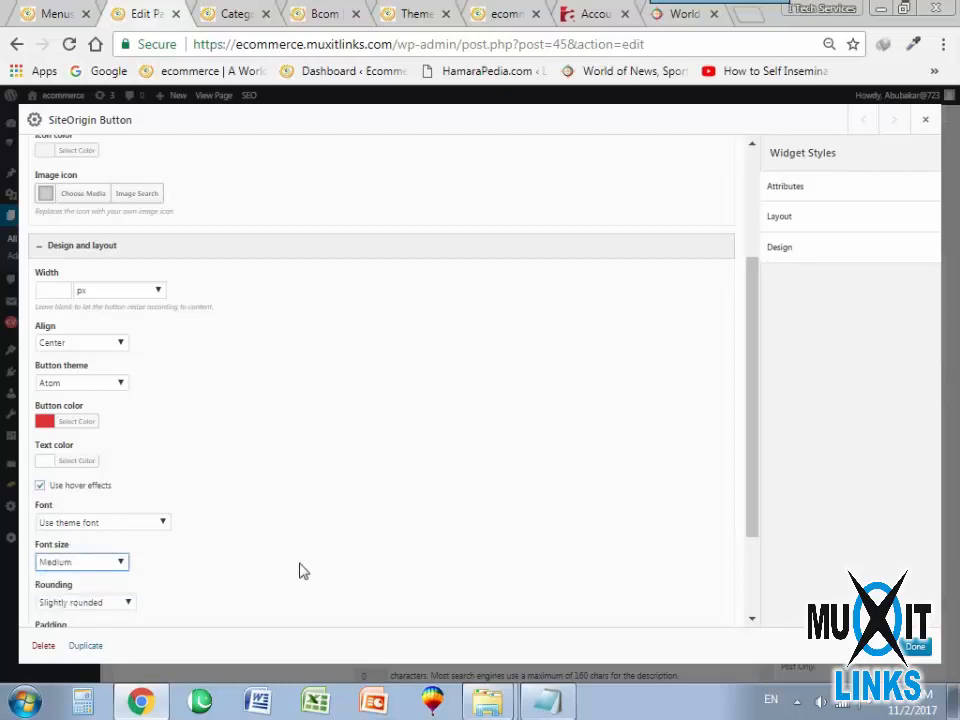
scroll(301, 550, "down", 2)
left_click(97, 473)
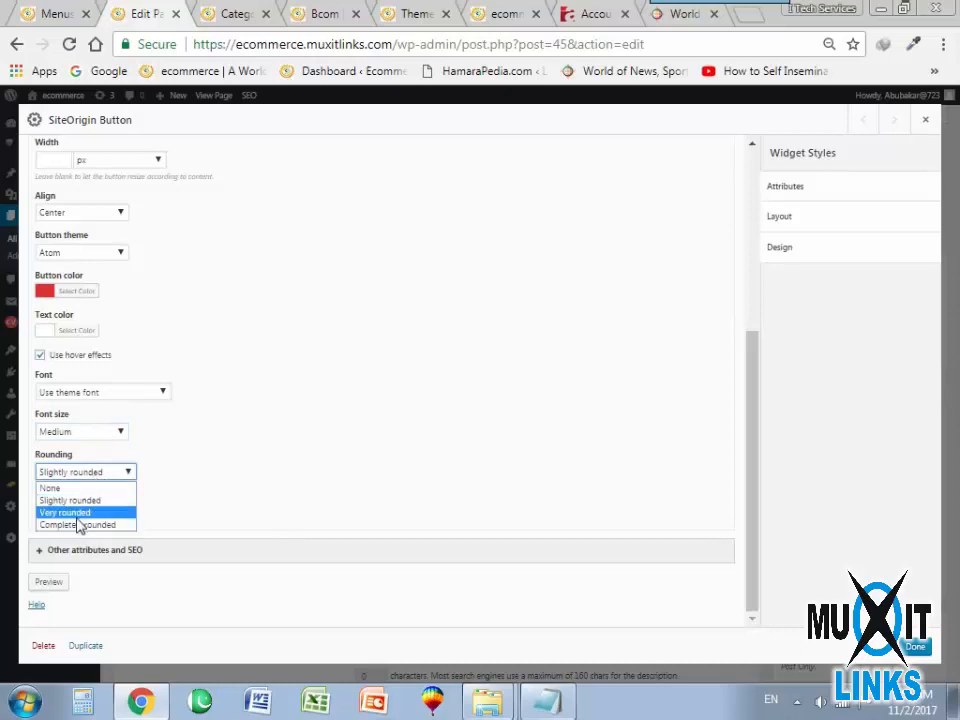
left_click(78, 488)
left_click(70, 512)
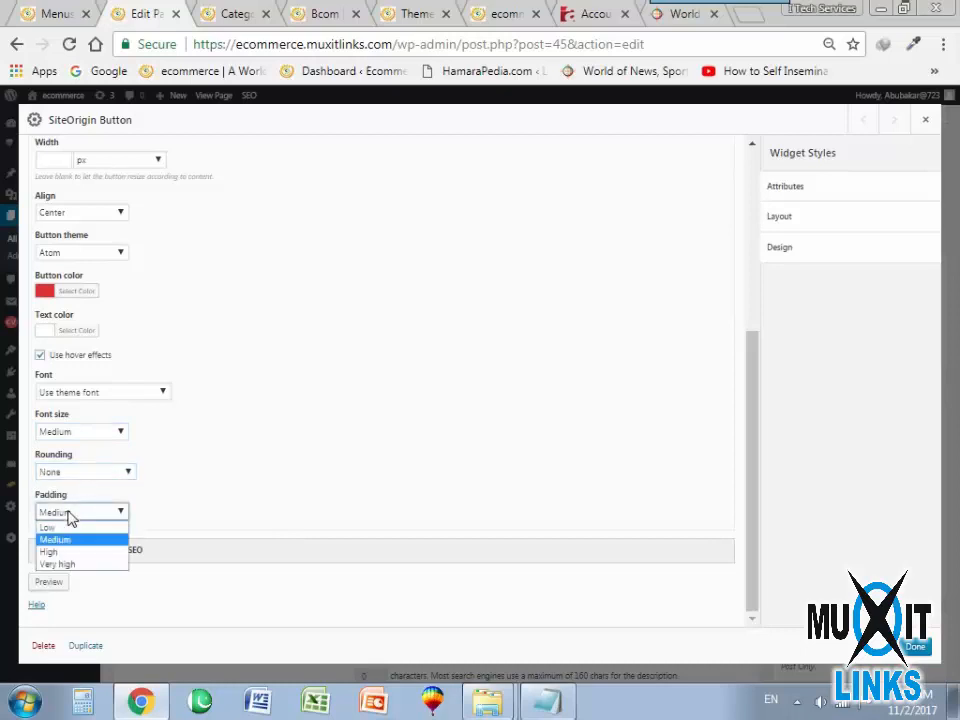
left_click(62, 528)
Set the button theme to Flat, finish the widget settings and update the Finance News page.
scroll(101, 274, "up", 3)
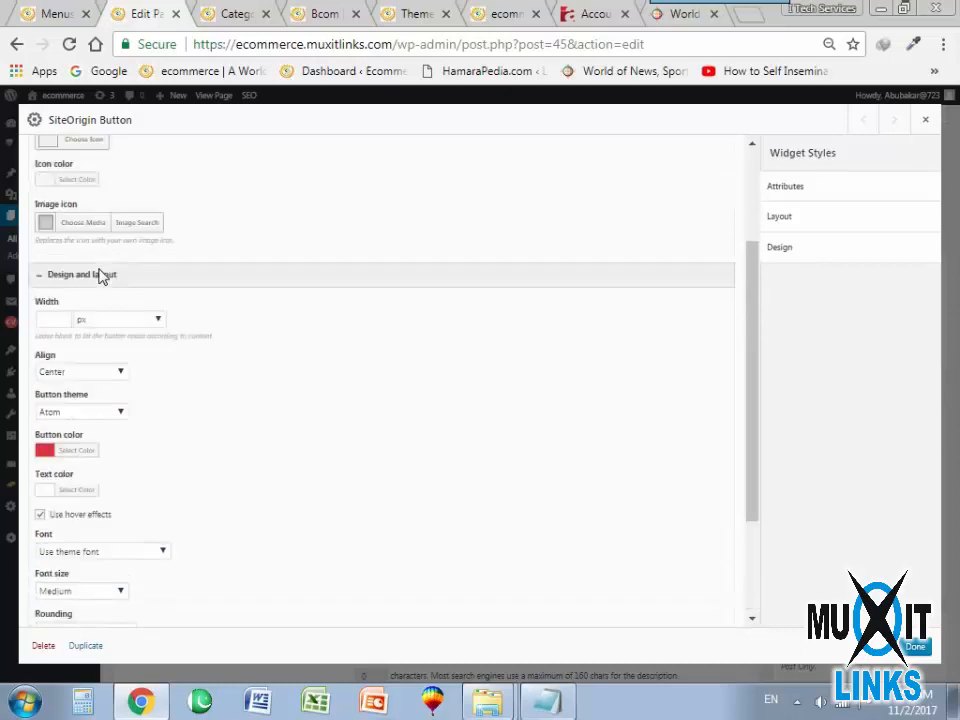
left_click(104, 442)
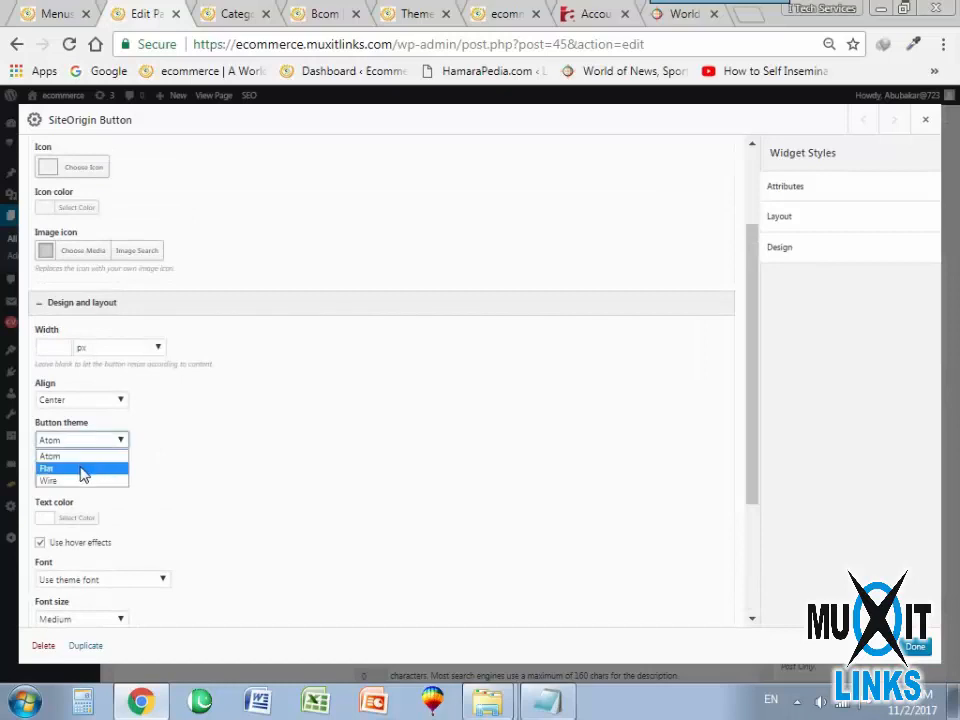
left_click(84, 469)
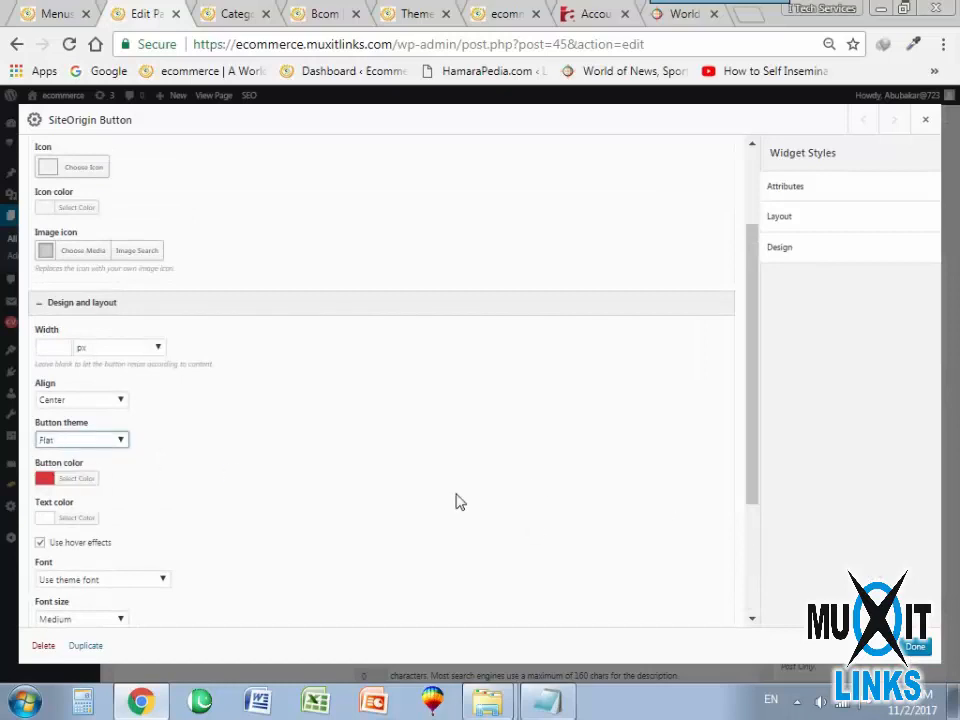
scroll(455, 502, "up", 3)
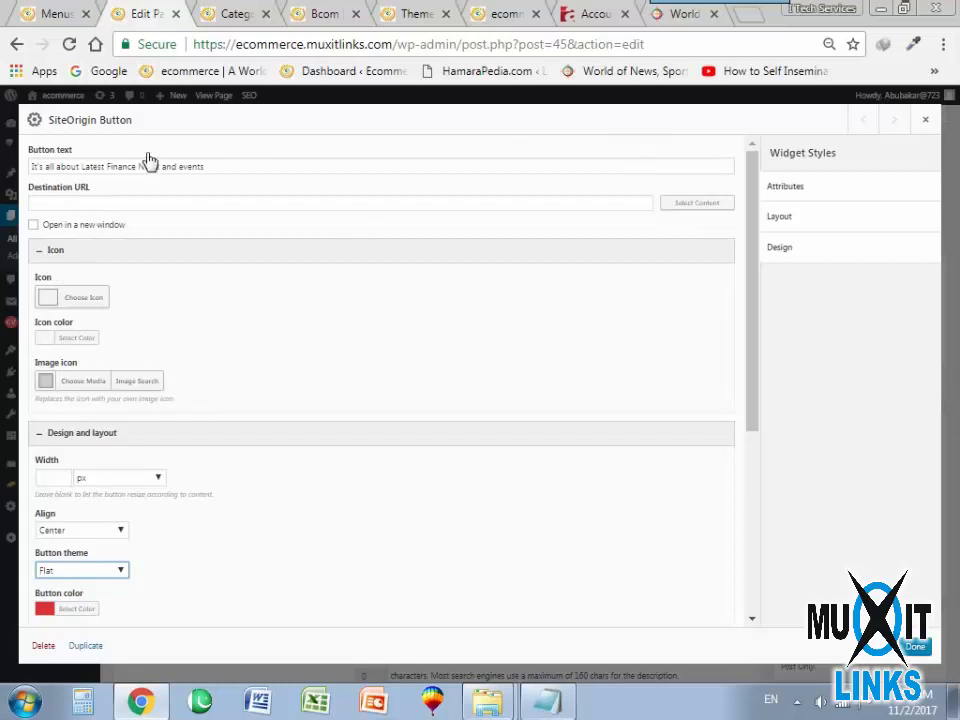
left_click(914, 648)
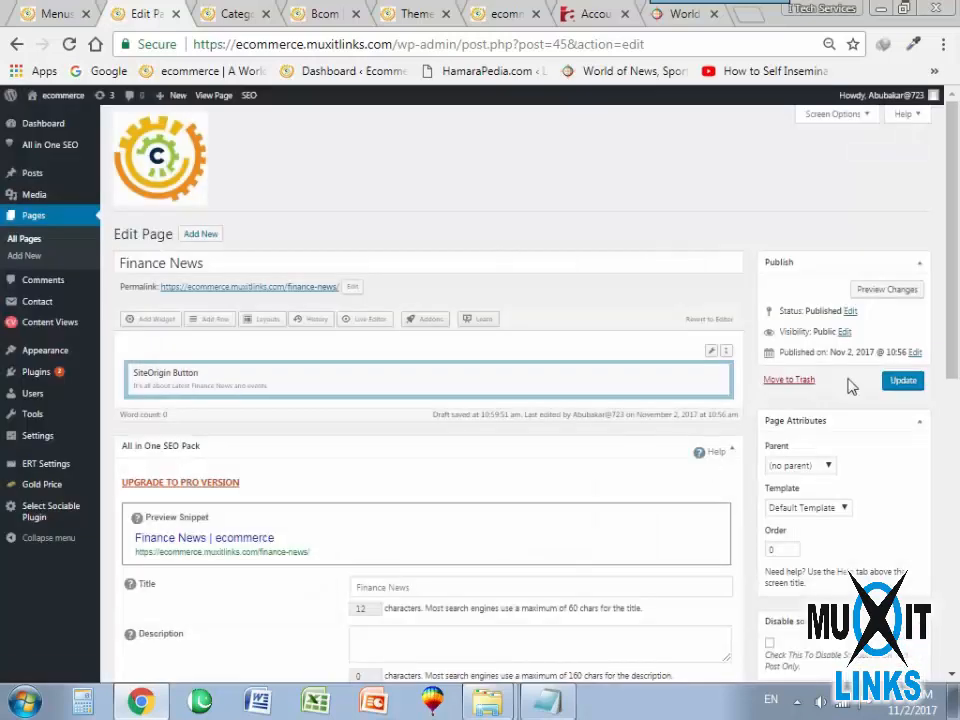
left_click(905, 381)
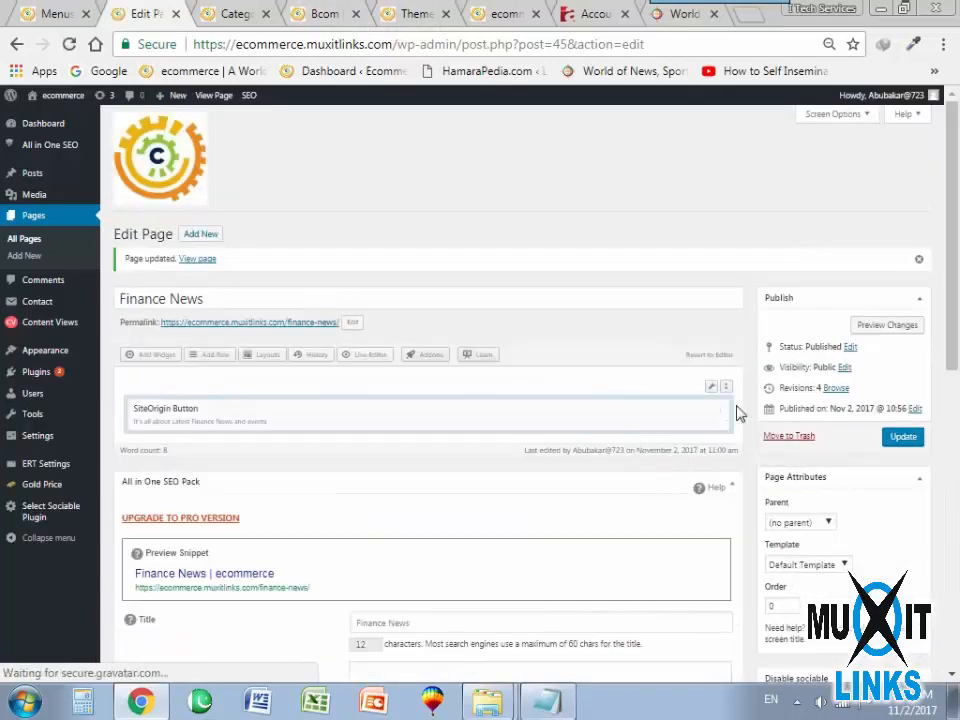
Duplicate the SiteOrigin Button row in the Finance News page layout.
mouse_move(721, 393)
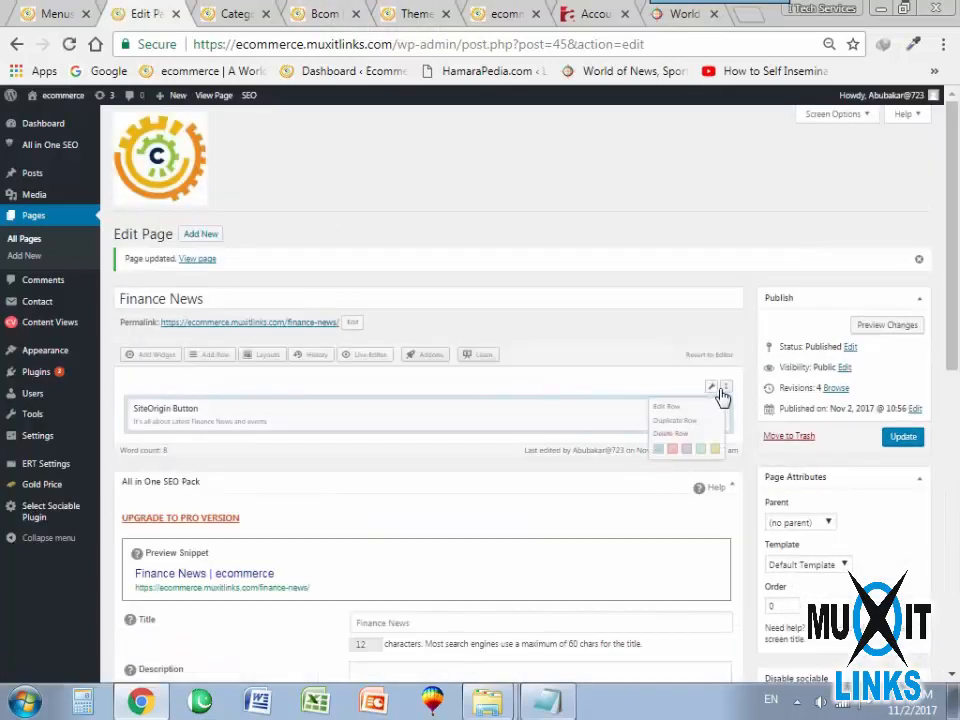
left_click(676, 421)
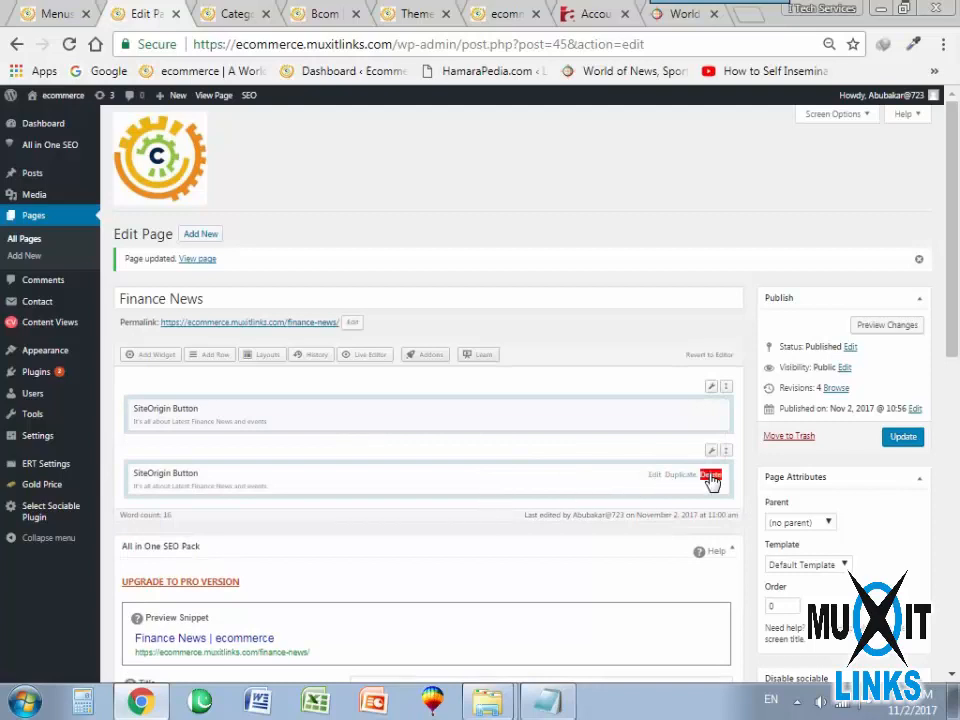
mouse_move(713, 455)
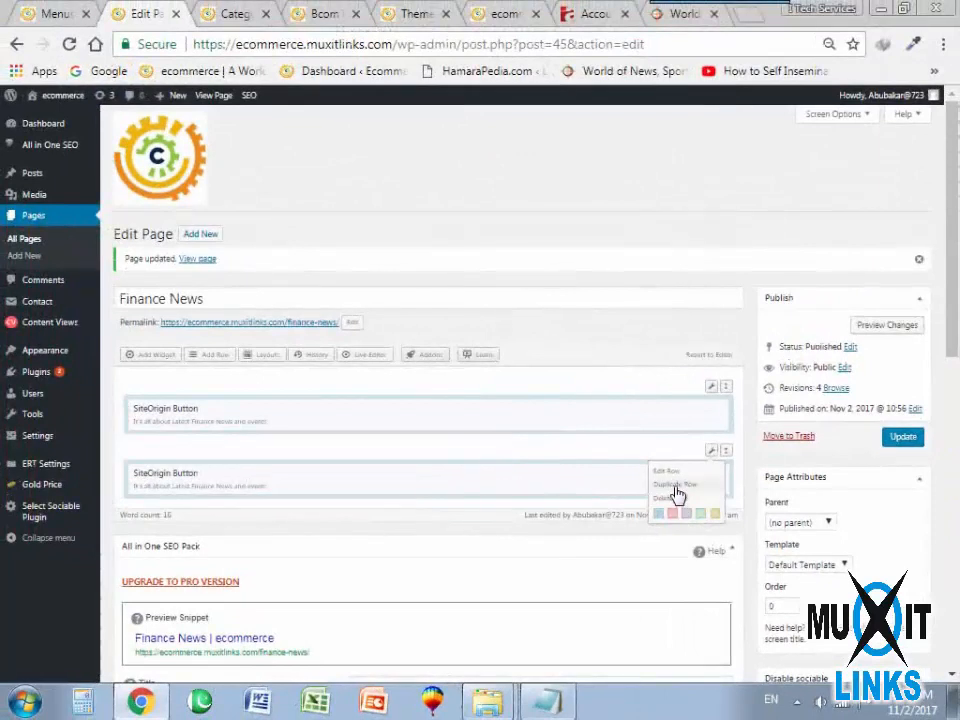
left_click(675, 486)
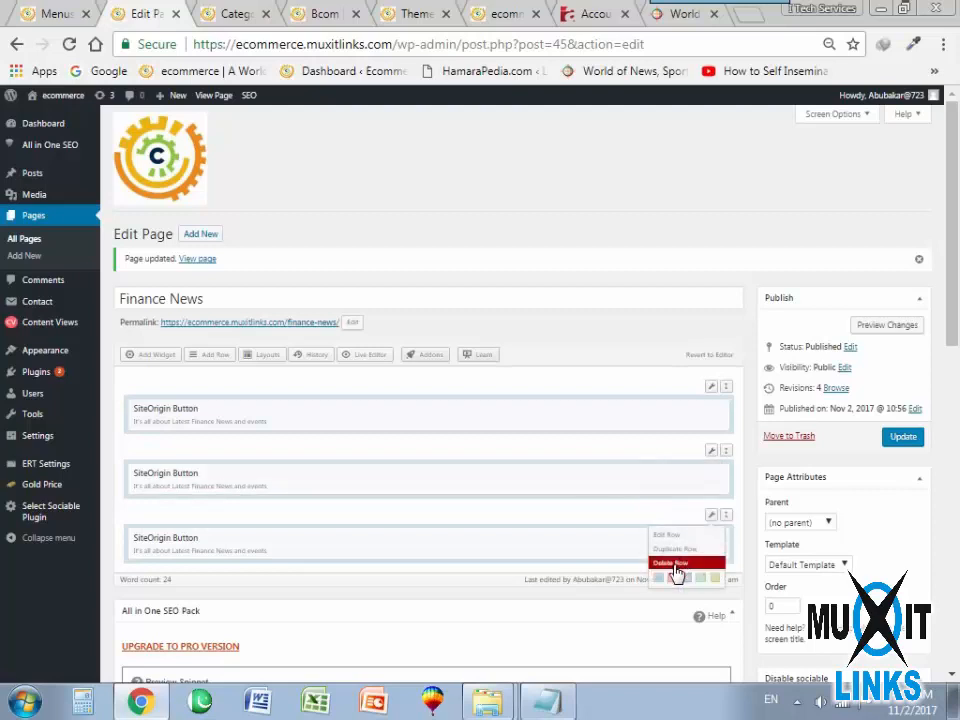
left_click(675, 563)
left_click(675, 565)
Change the duplicated second row to a two-column layout and delete the SiteOrigin Button copy from it.
mouse_move(714, 456)
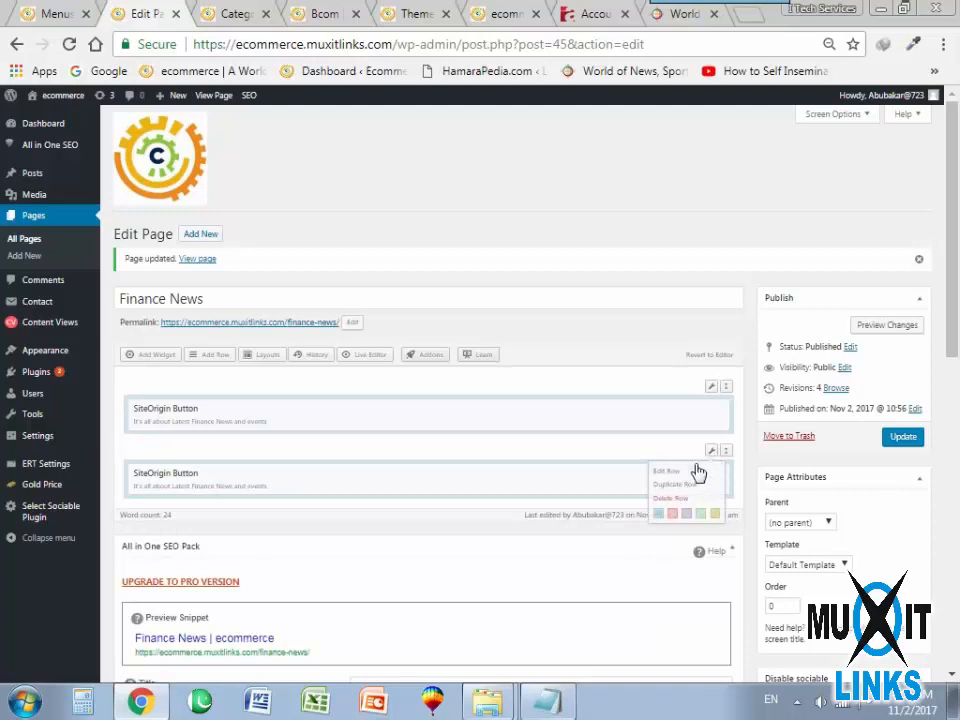
left_click(667, 471)
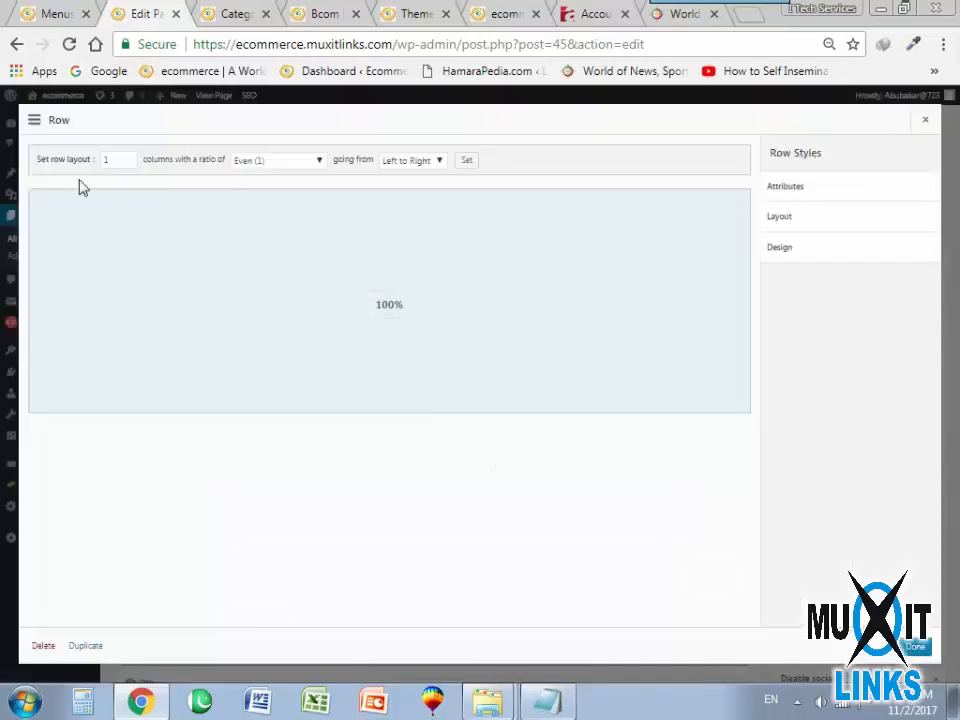
left_click(129, 158)
left_click(129, 158)
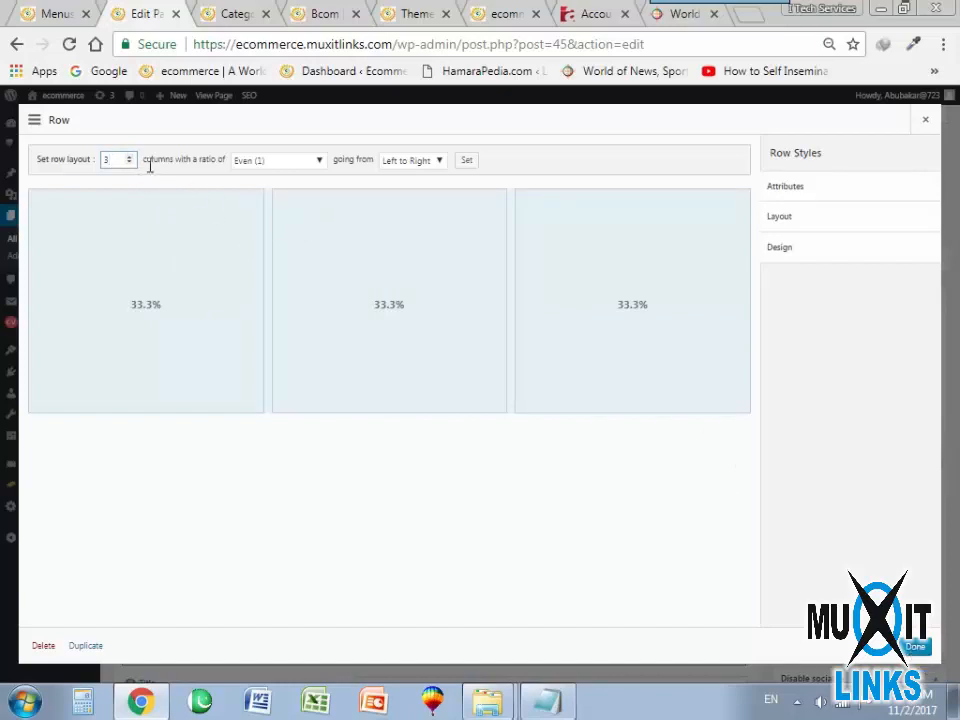
left_click(129, 162)
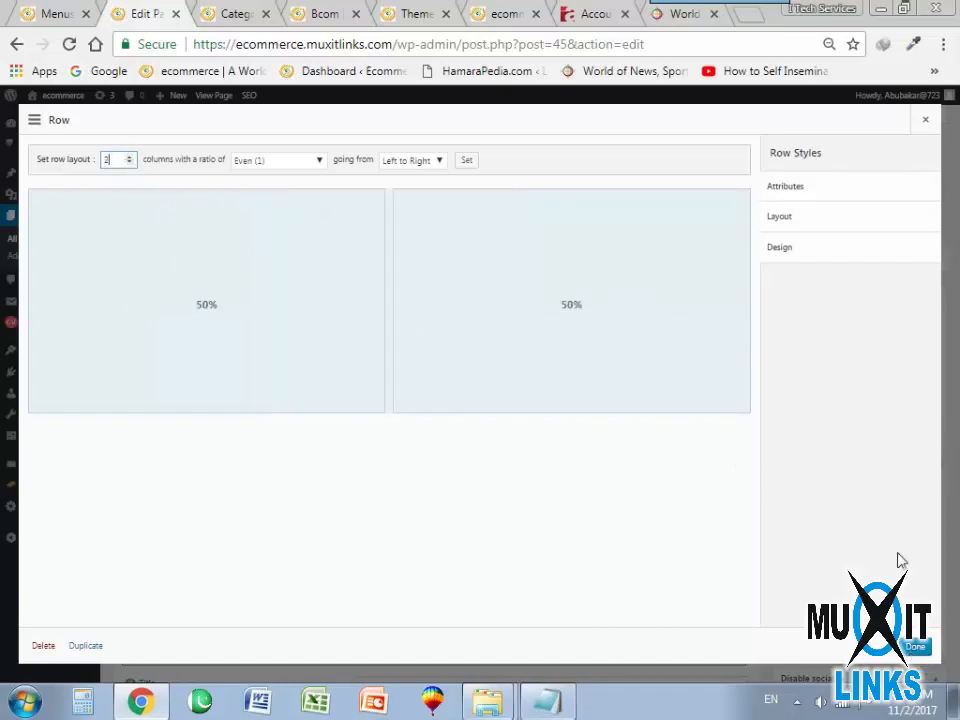
left_click(916, 648)
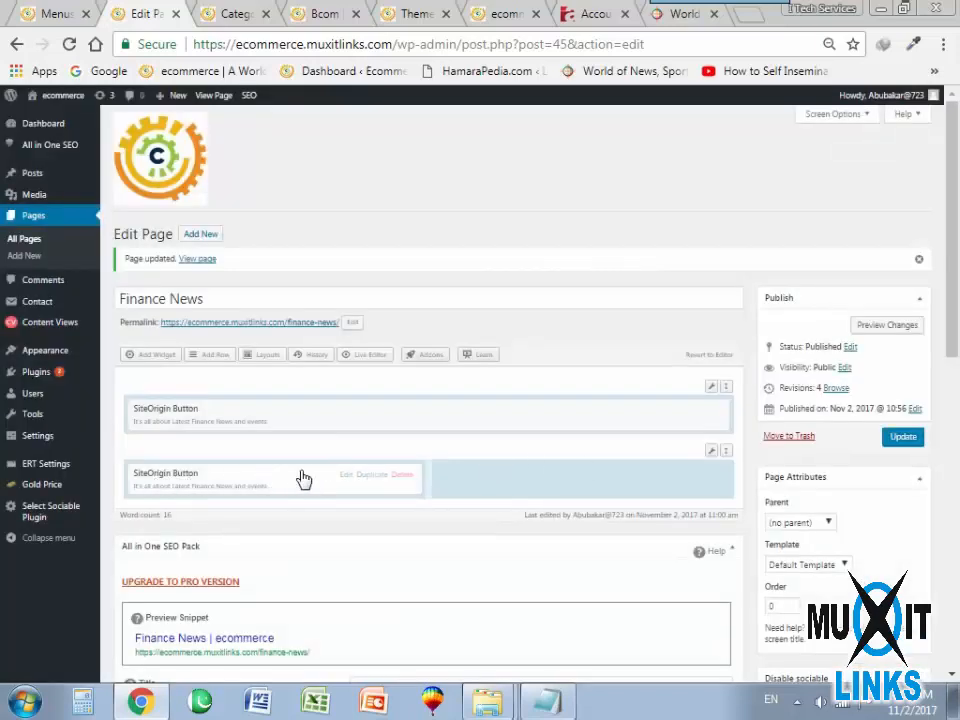
left_click(401, 475)
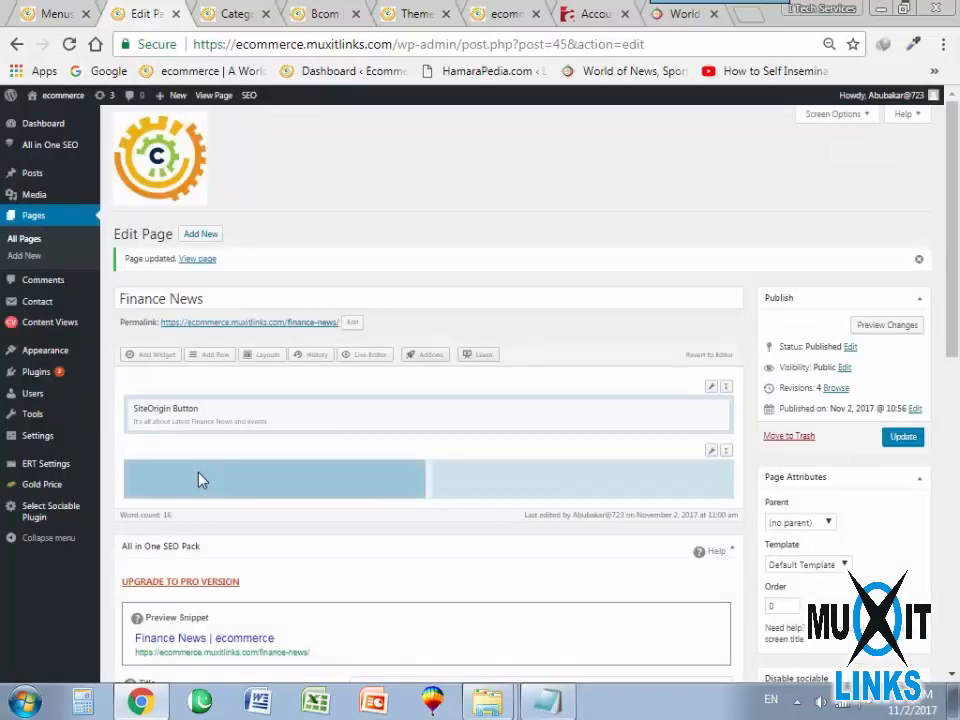
Add an AlxPosts widget to the second row's first column and AlxTabs to its second, then update the page.
left_click(151, 356)
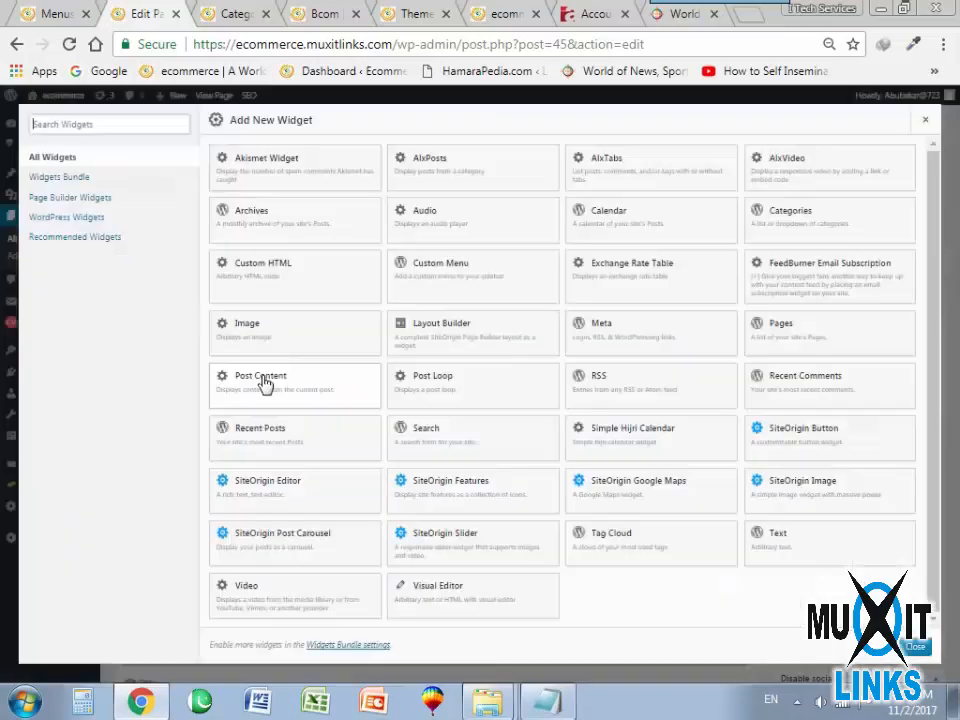
left_click(508, 172)
left_click(528, 487)
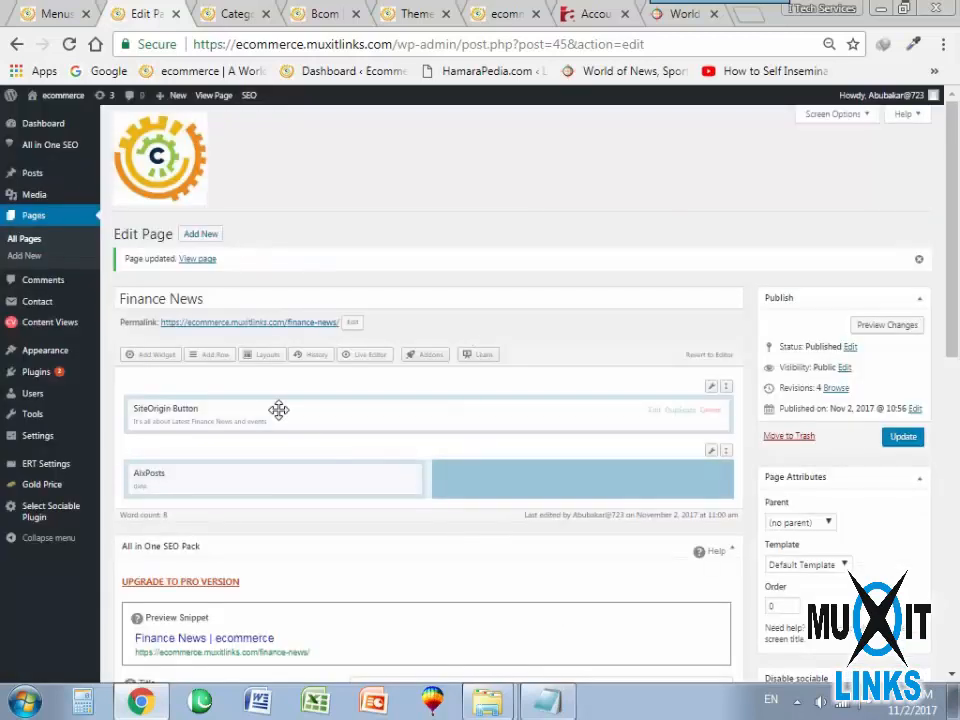
left_click(168, 358)
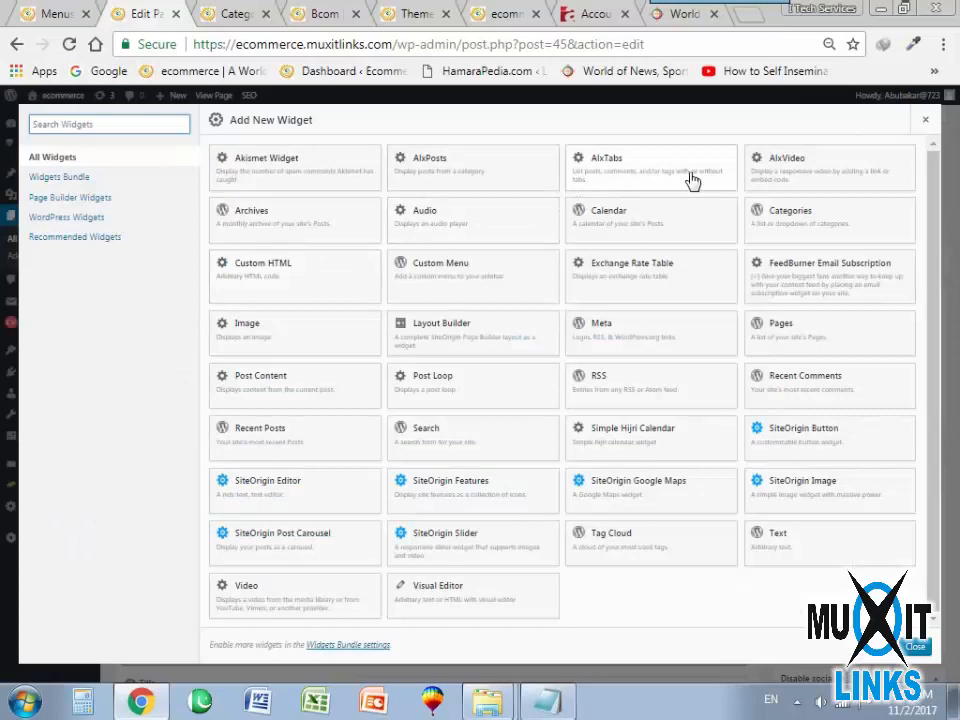
left_click(632, 180)
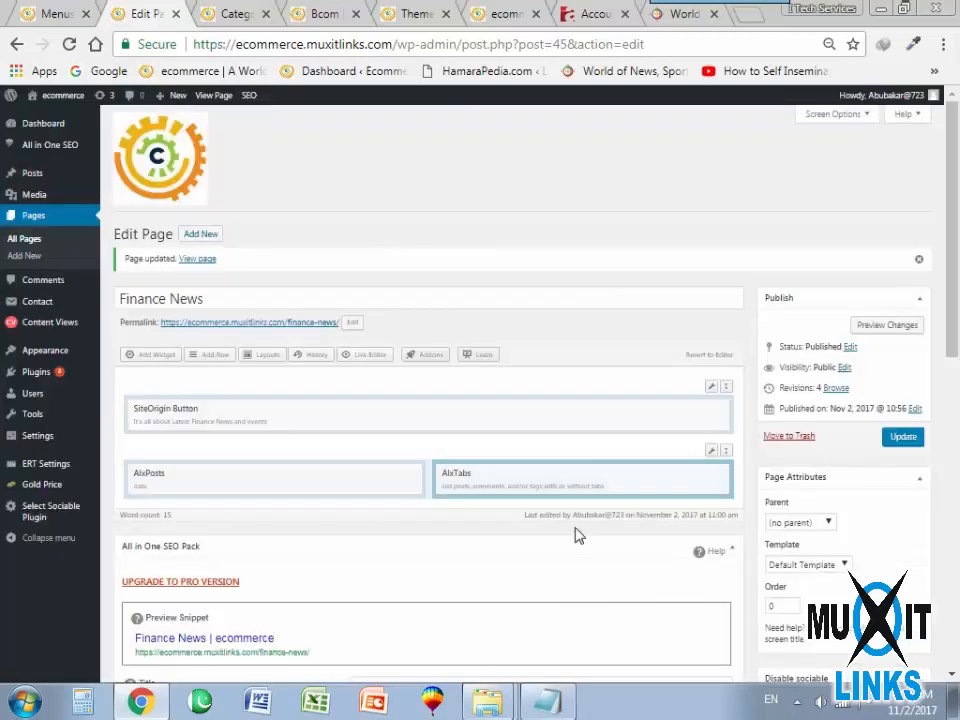
left_click(908, 440)
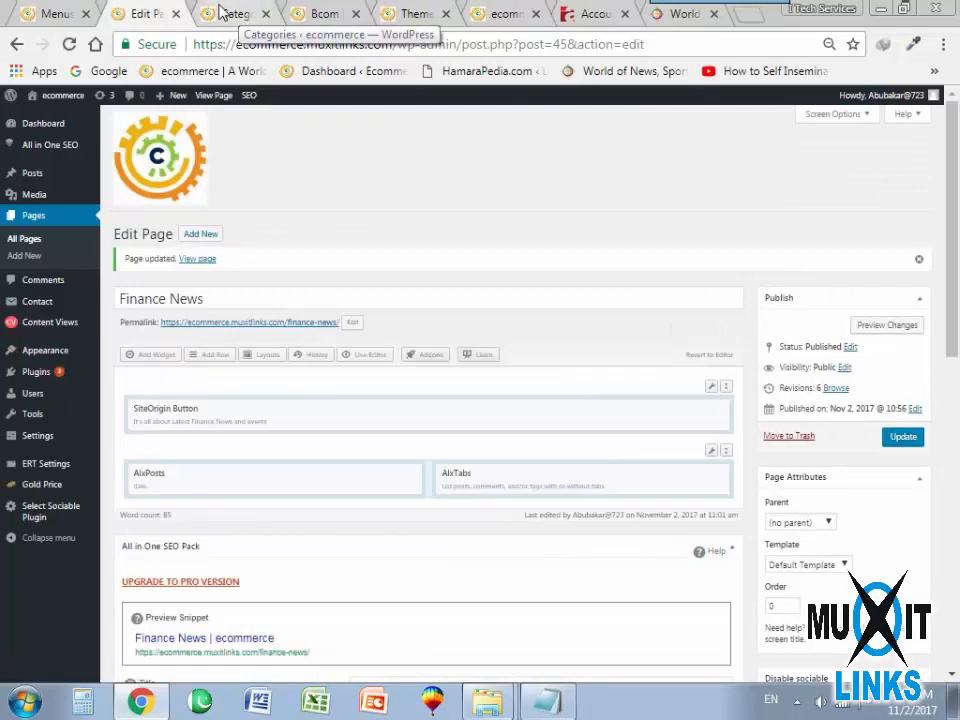
Reload the live site and examine how the Finance News page shows the new post widgets.
left_click(494, 18)
left_click(69, 44)
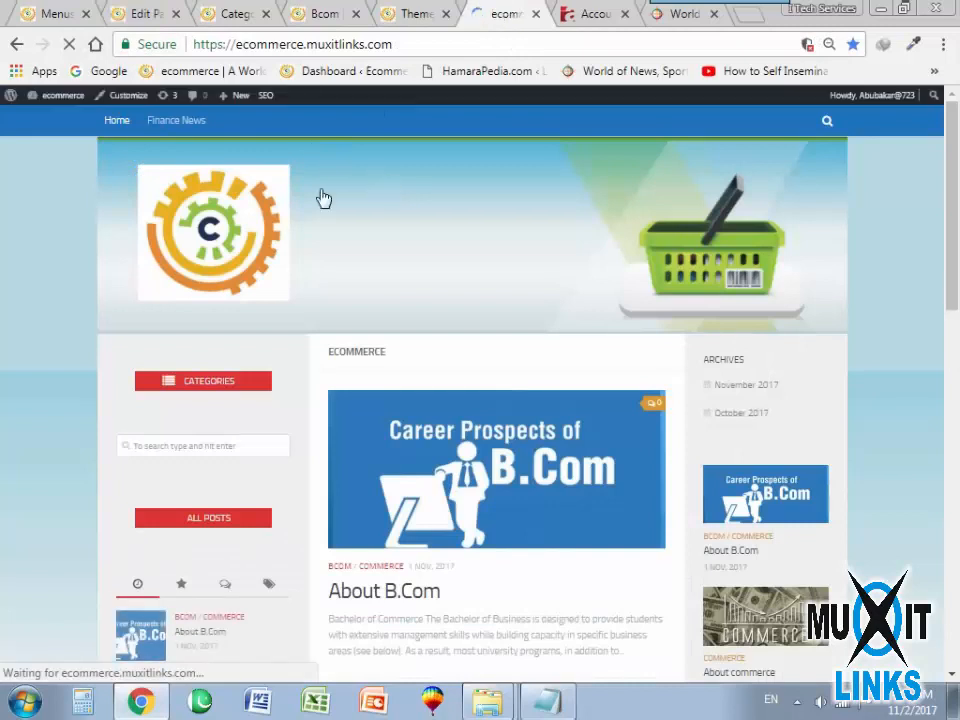
left_click(166, 124)
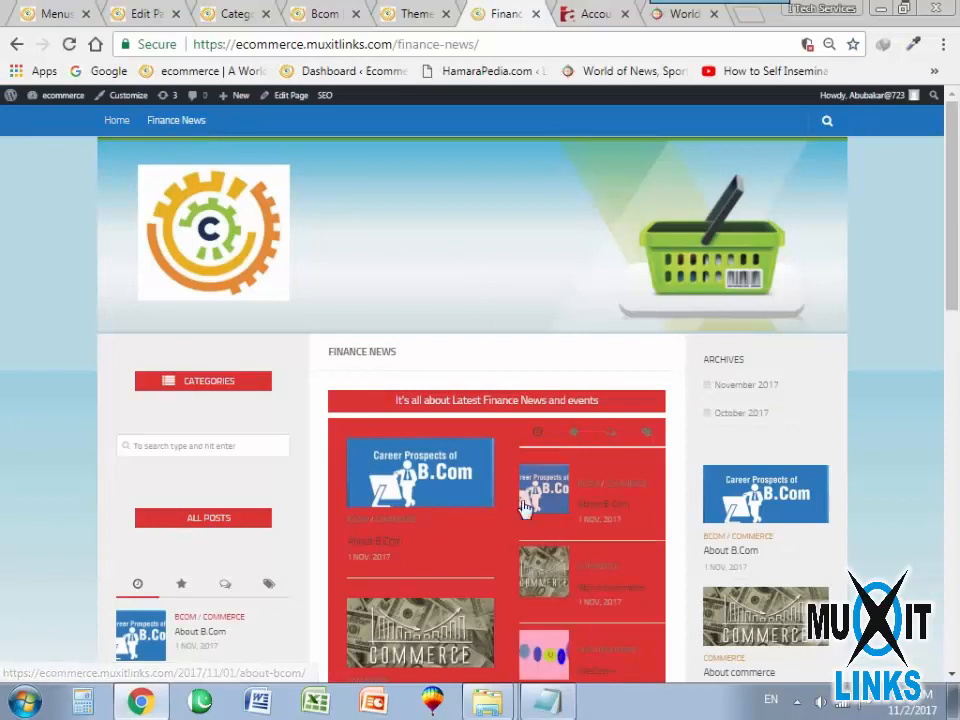
scroll(430, 520, "down", 5)
scroll(540, 500, "up", 3)
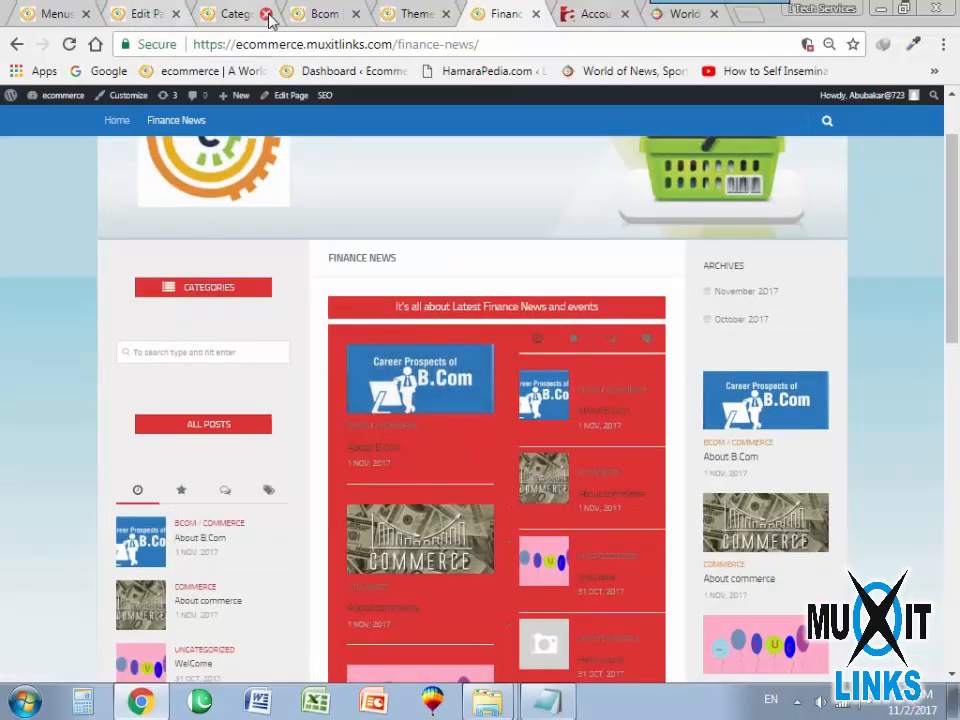
Clear the background color of the two-column row on the Finance News page and update the page.
left_click(139, 17)
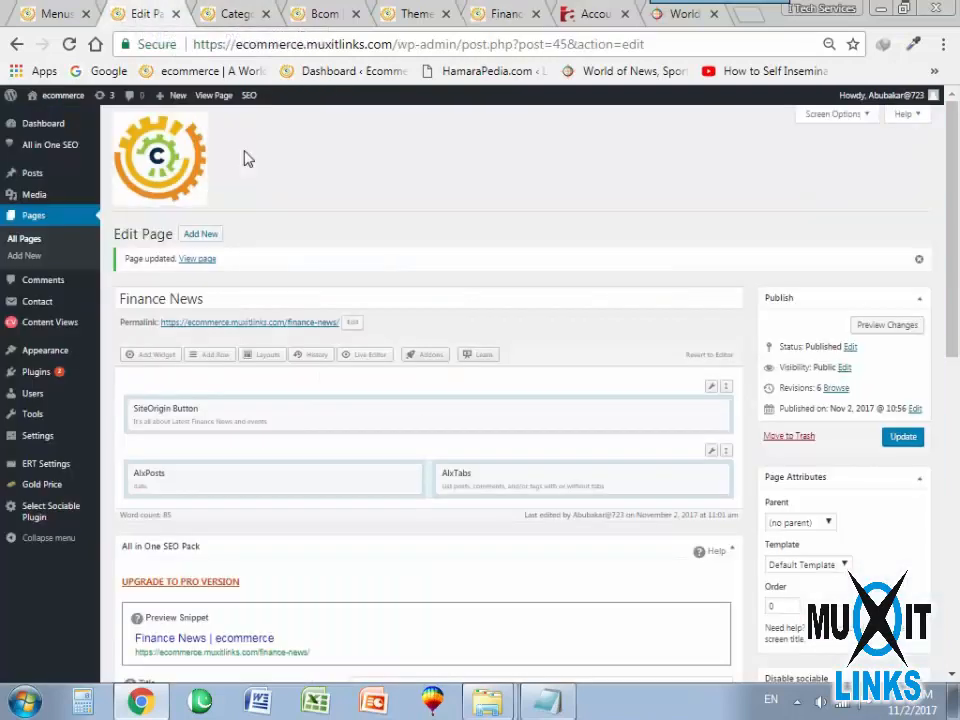
mouse_move(716, 455)
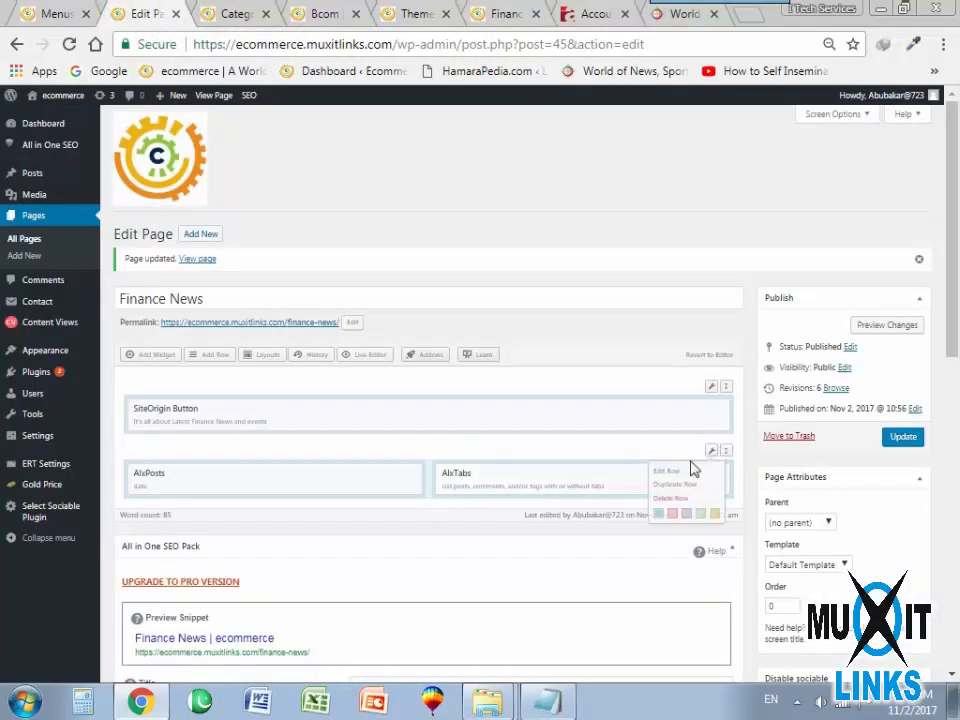
left_click(677, 472)
left_click(783, 249)
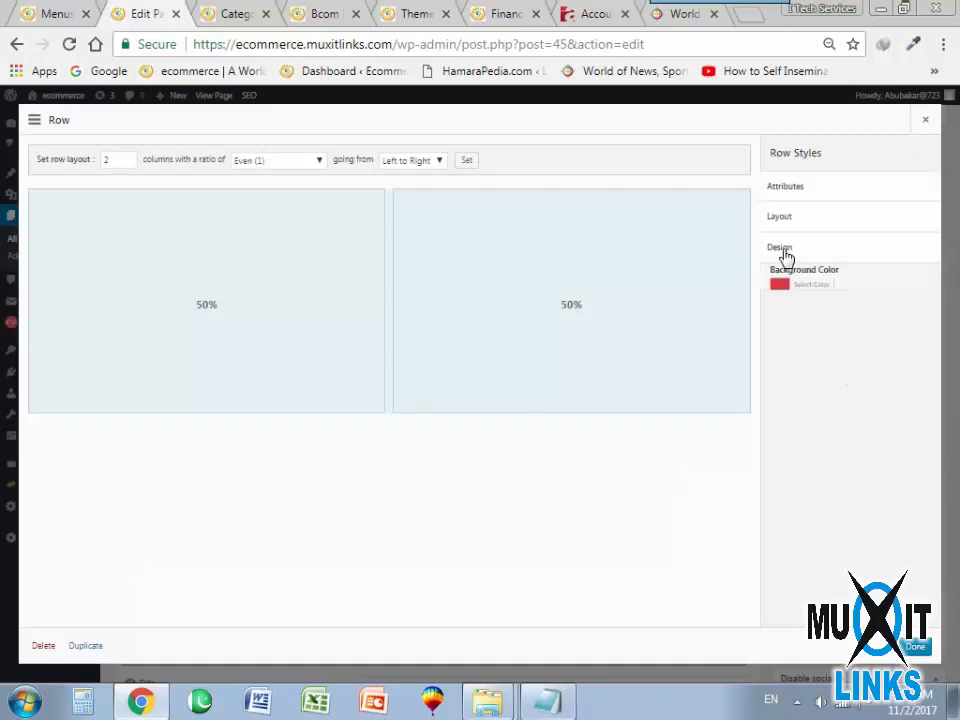
left_click(788, 295)
left_click(900, 293)
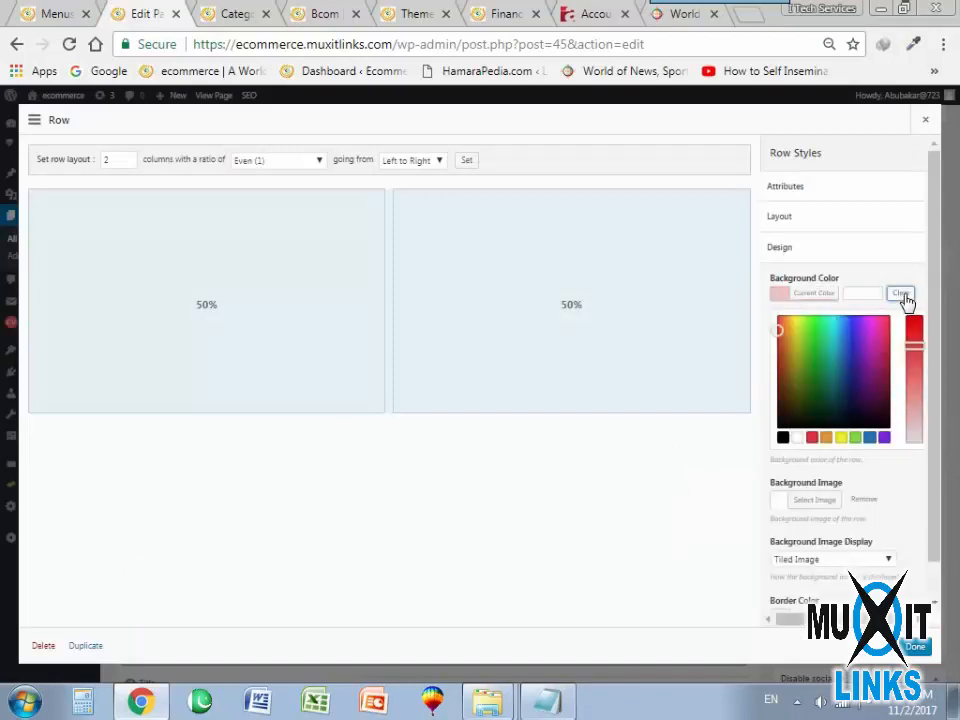
left_click(917, 530)
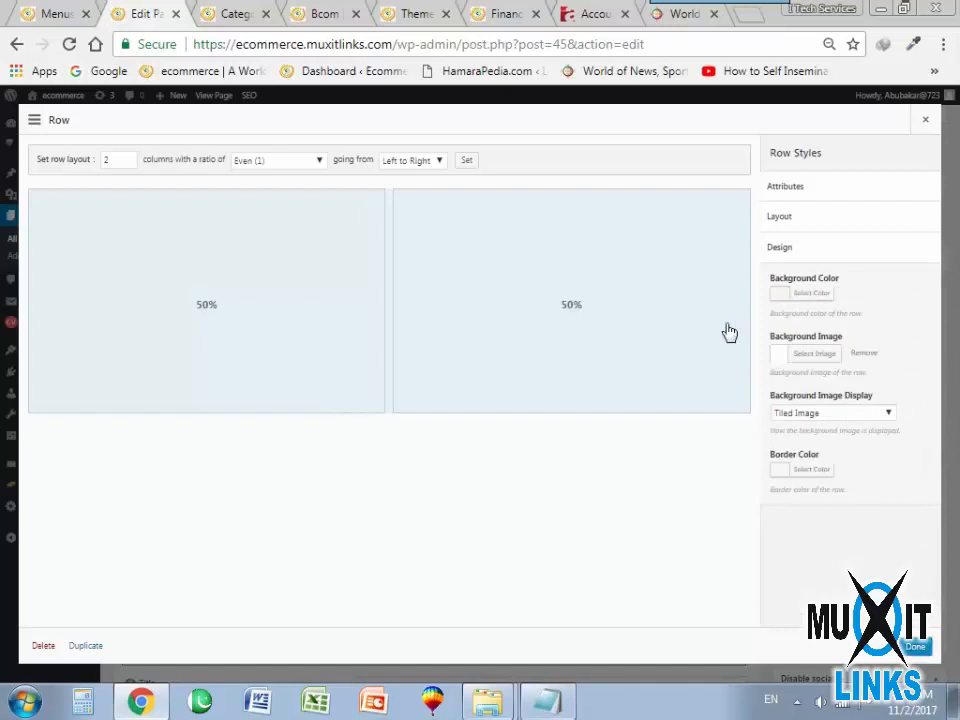
left_click(917, 648)
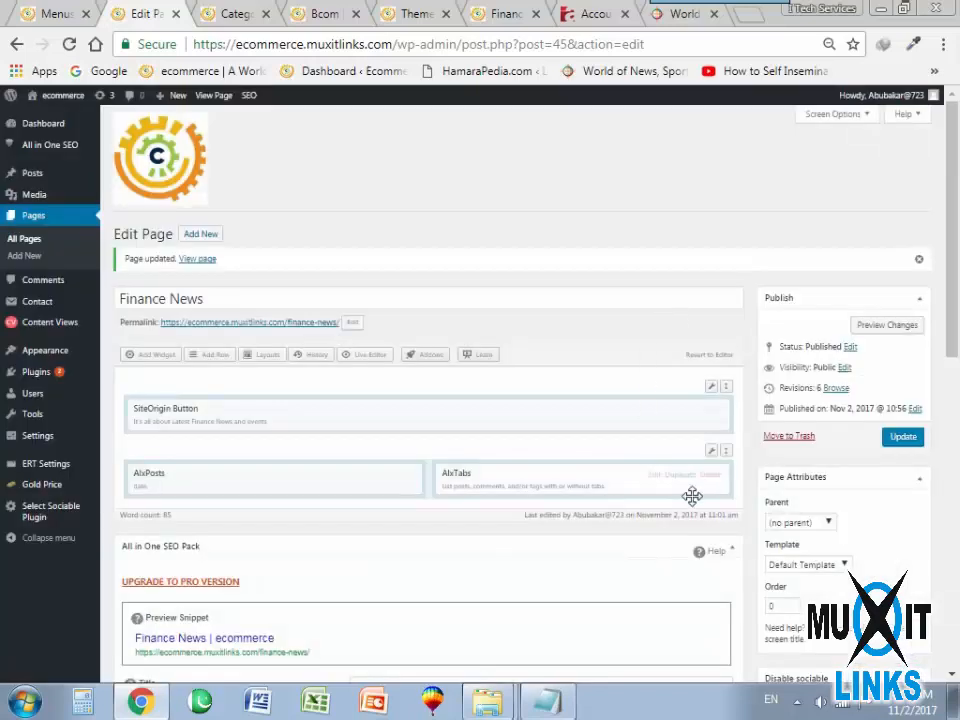
left_click(909, 445)
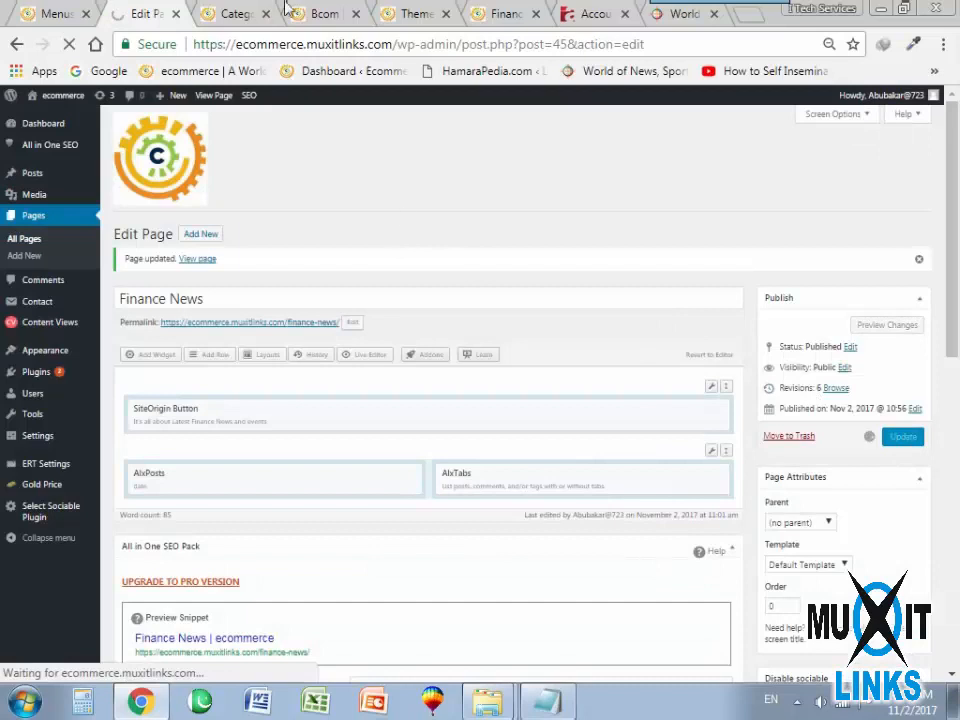
Reload the live Finance News page and check the two-column row's background.
left_click(490, 13)
left_click(70, 44)
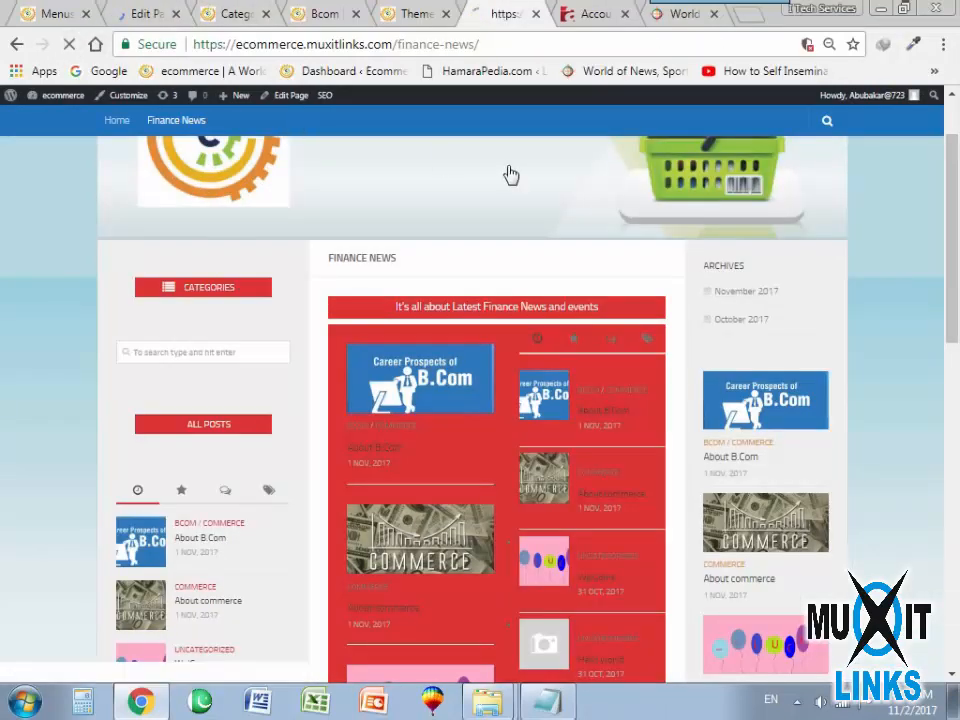
scroll(407, 524, "down", 6)
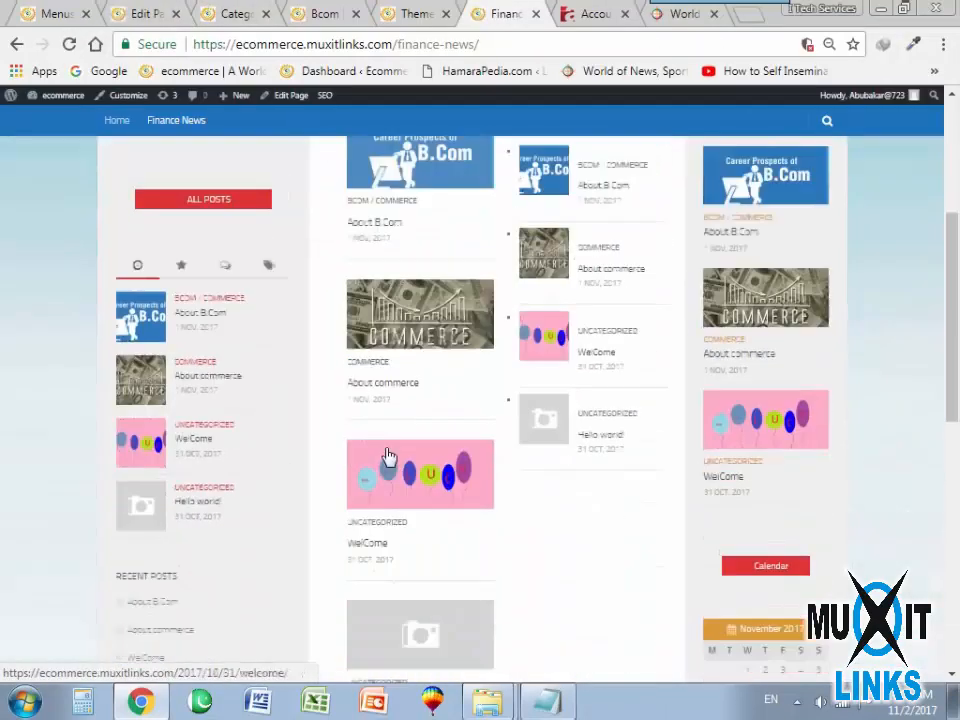
scroll(386, 467, "up", 8)
Browse between the site's home page and the Finance News page to compare their content.
left_click(212, 249)
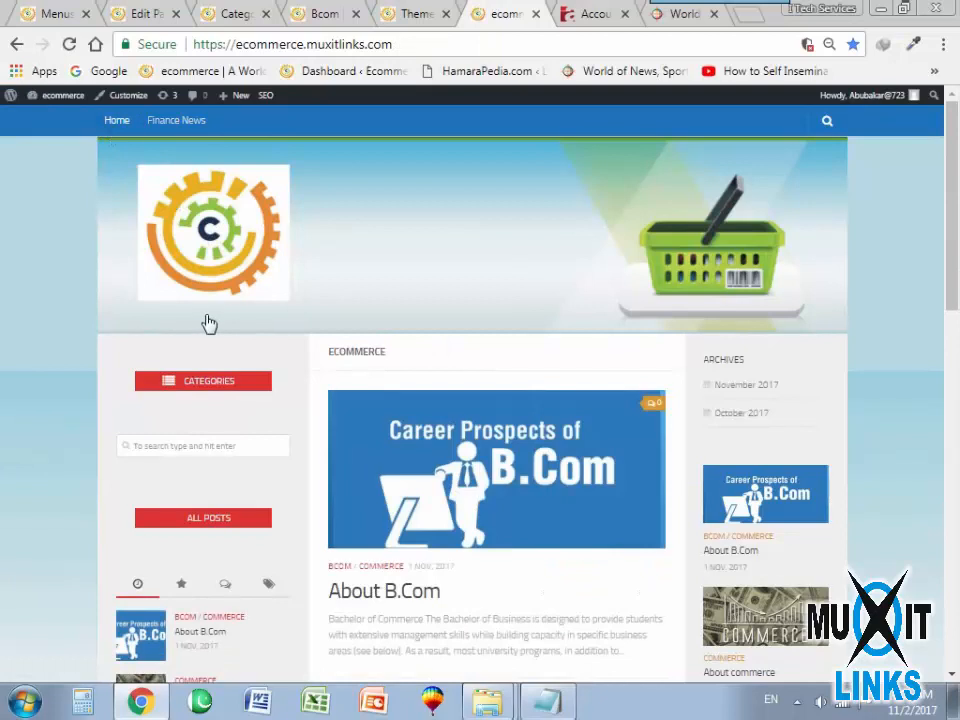
scroll(275, 374, "down", 5)
scroll(262, 372, "up", 5)
left_click(187, 120)
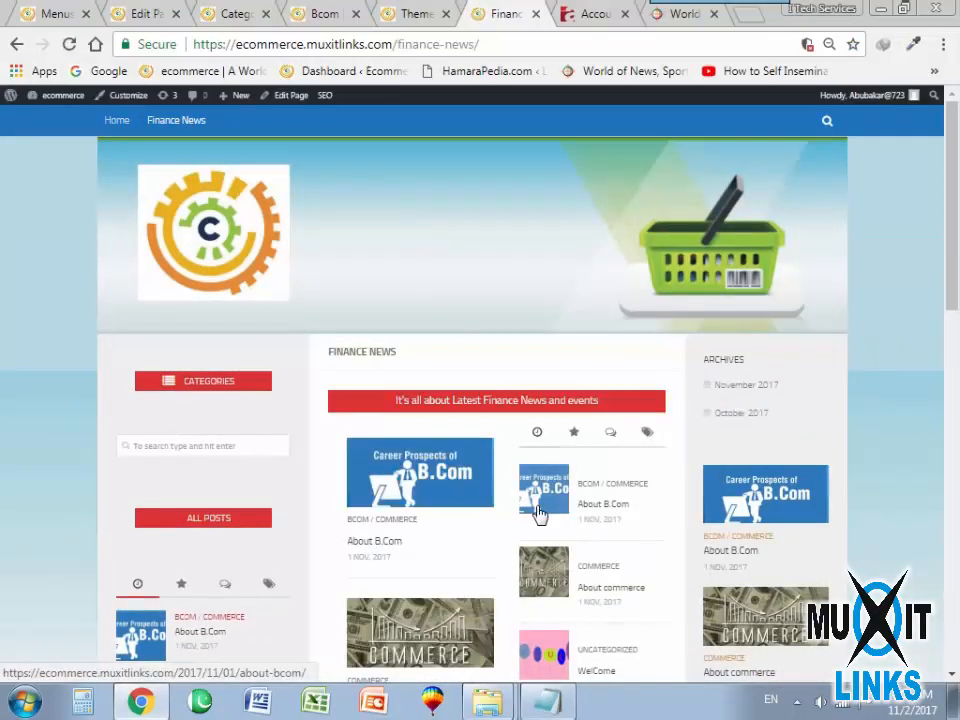
scroll(560, 485, "down", 2)
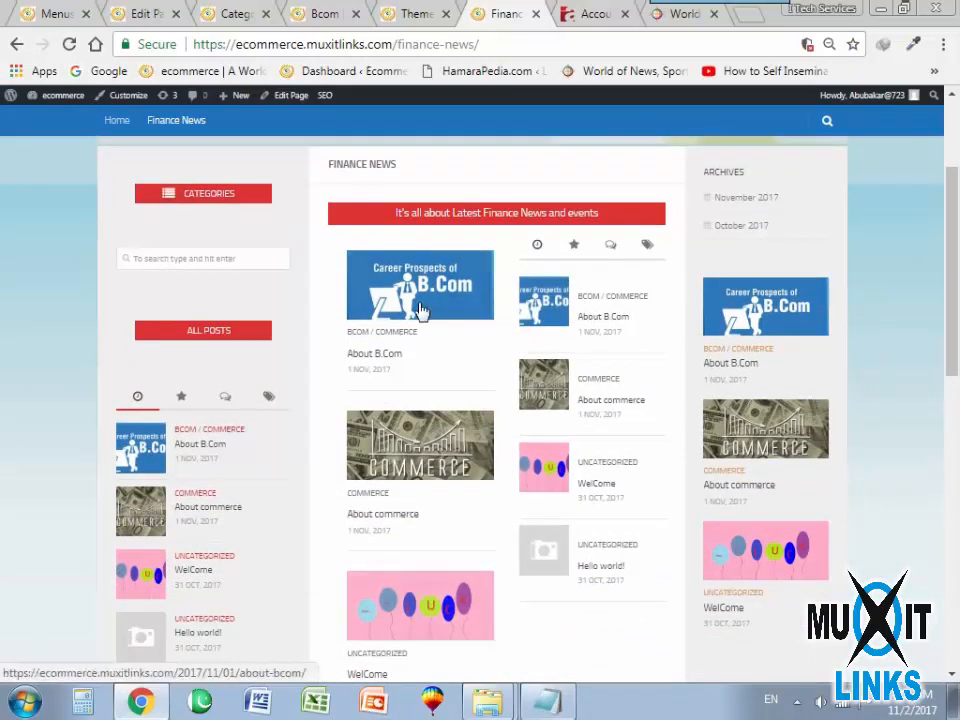
scroll(385, 305, "up", 2)
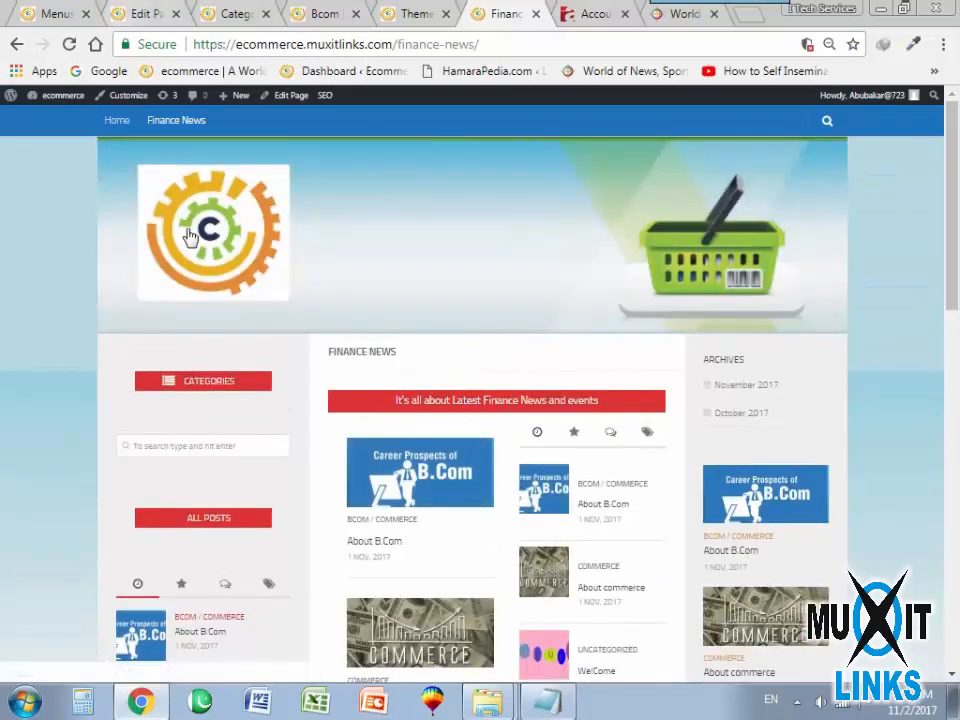
left_click(133, 130)
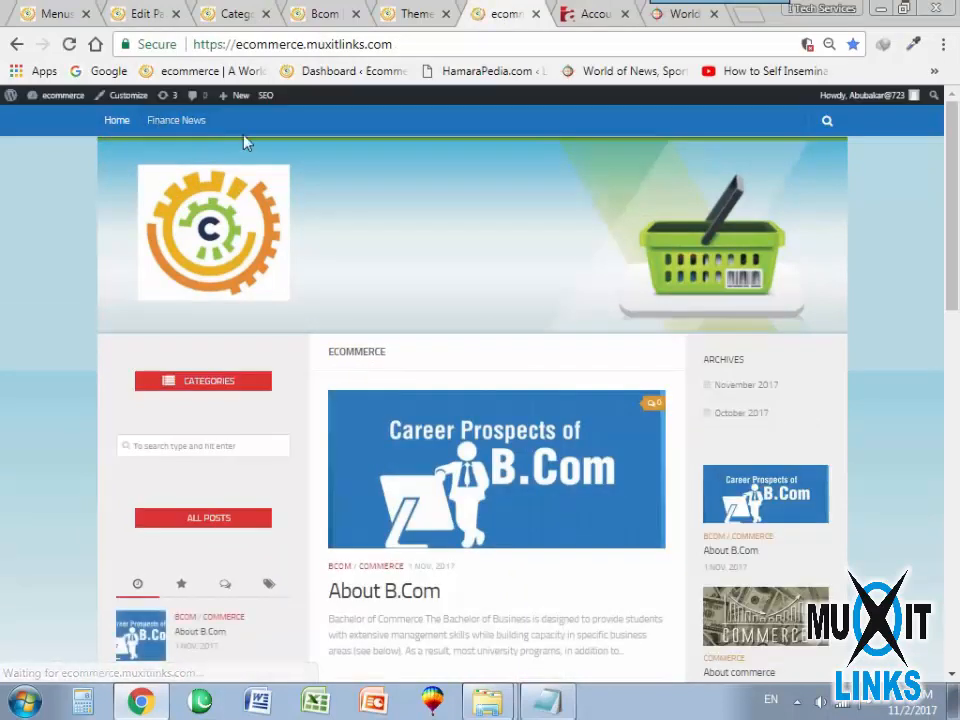
Add the Bcom and Commerce categories to the Home menu after Finance News and save the menu.
left_click(60, 13)
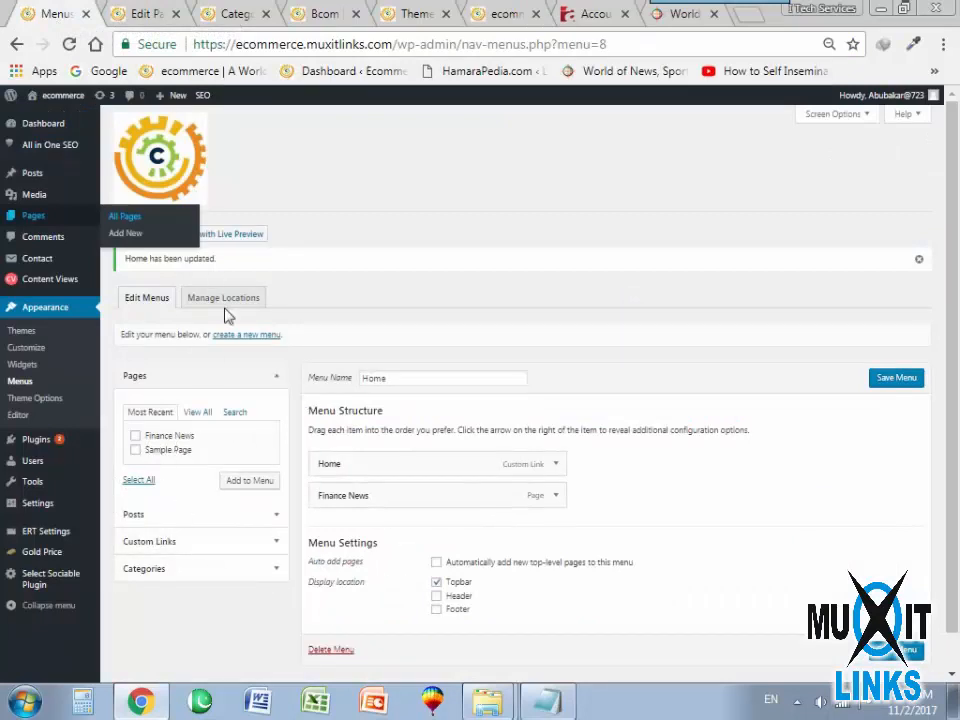
left_click(200, 414)
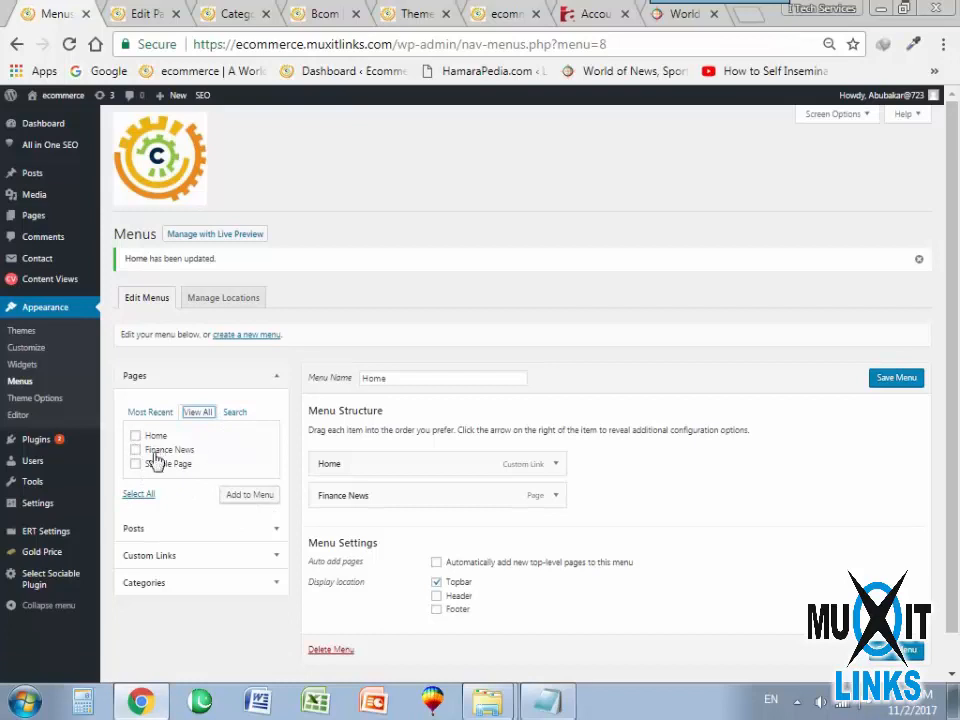
scroll(233, 555, "down", 1)
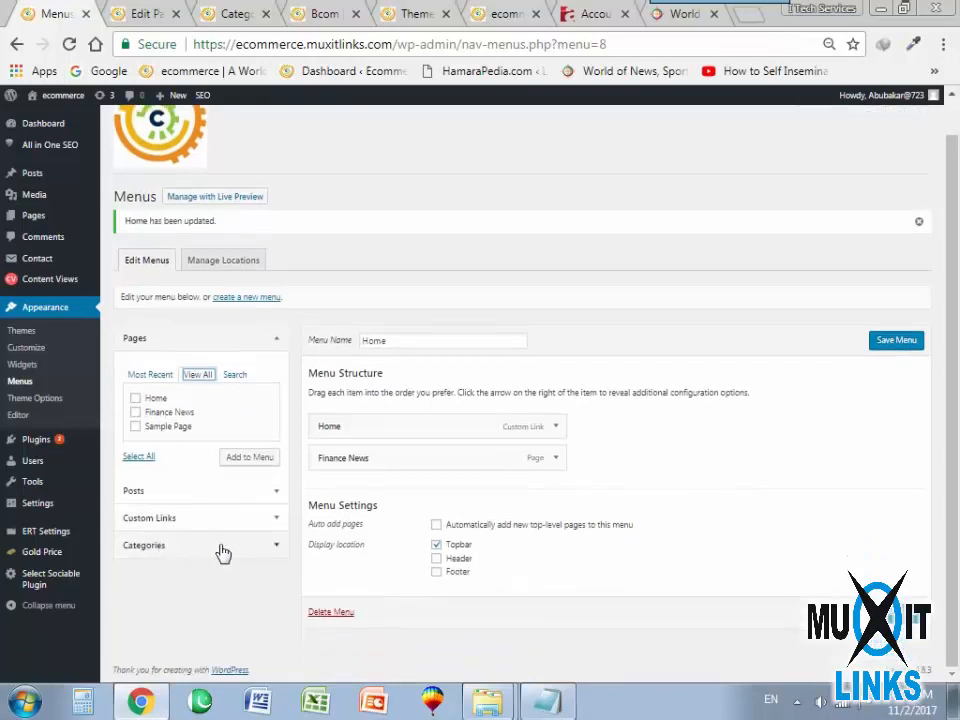
left_click(203, 548)
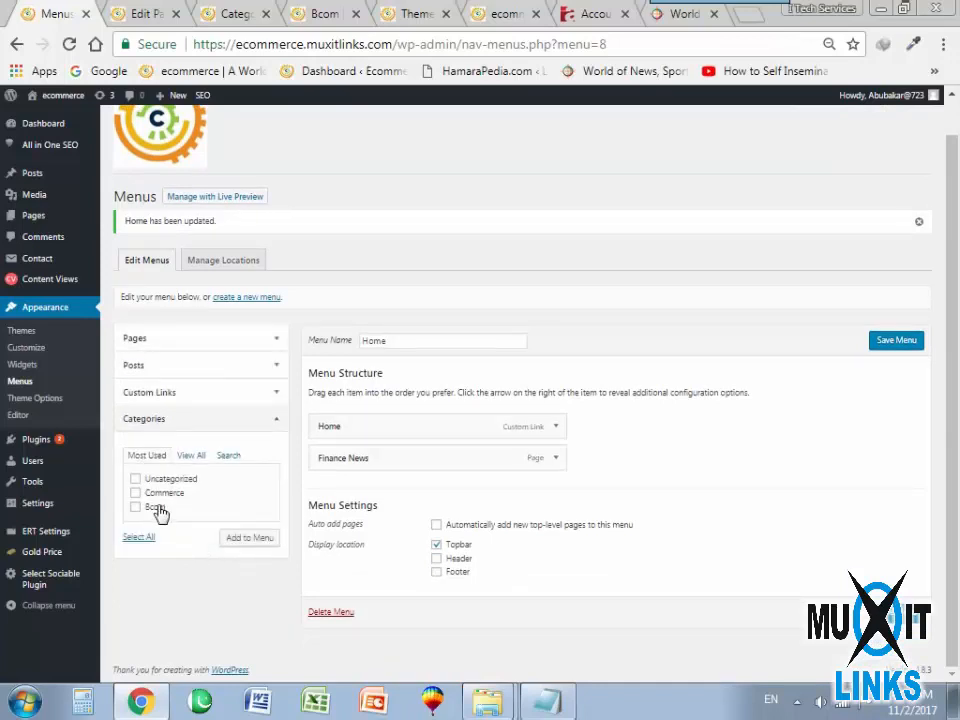
left_click(192, 456)
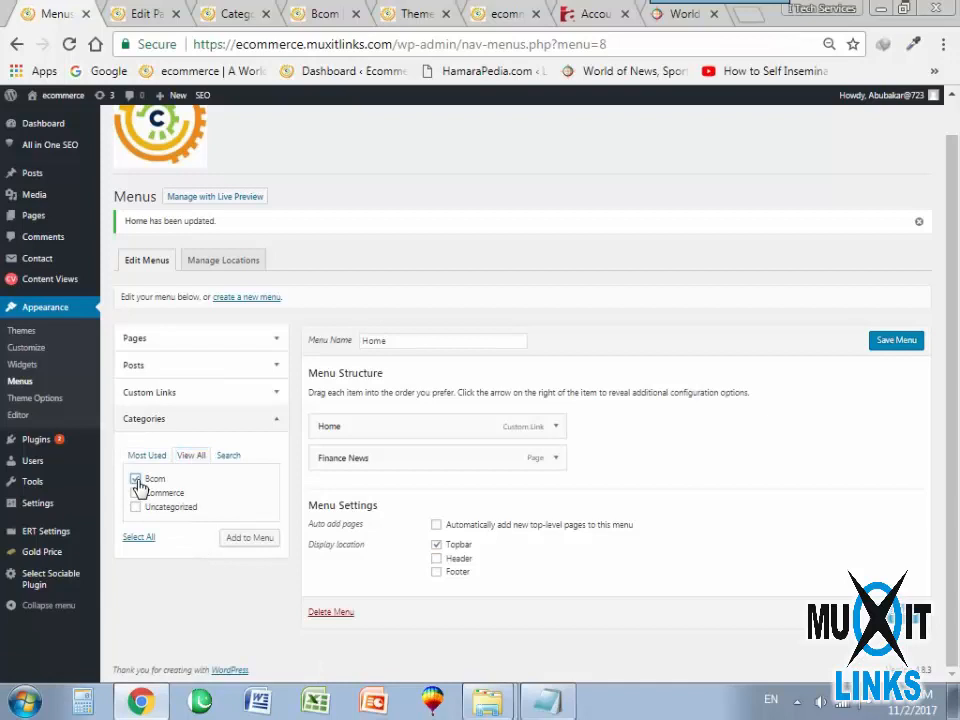
left_click(246, 540)
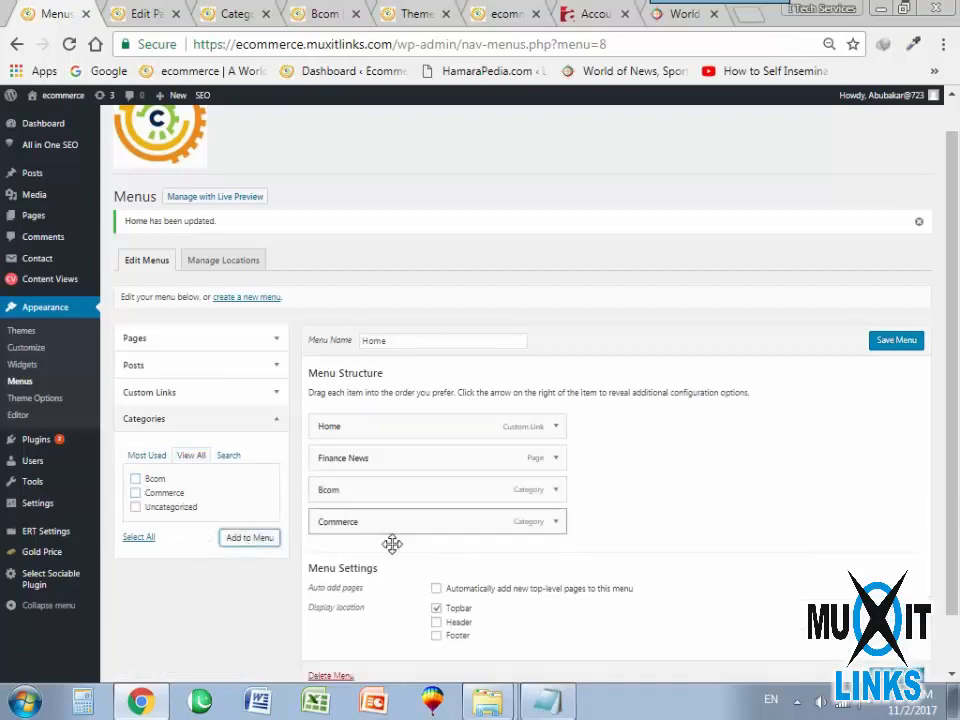
left_click(906, 342)
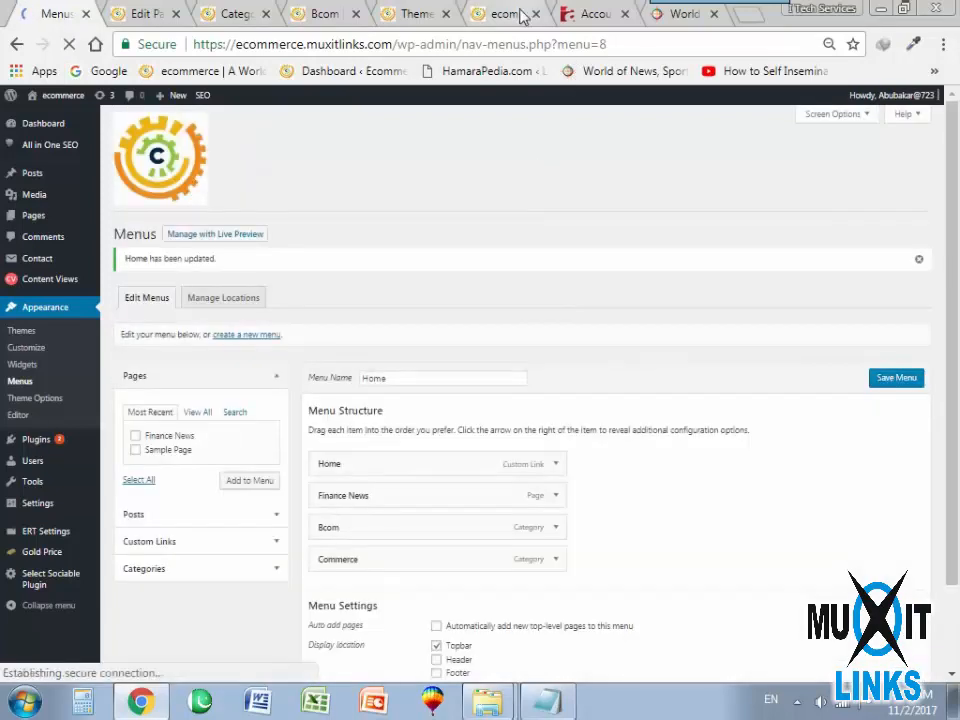
Reload the live site and examine the Bcom category page through its new topbar menu entry.
left_click(500, 14)
left_click(69, 44)
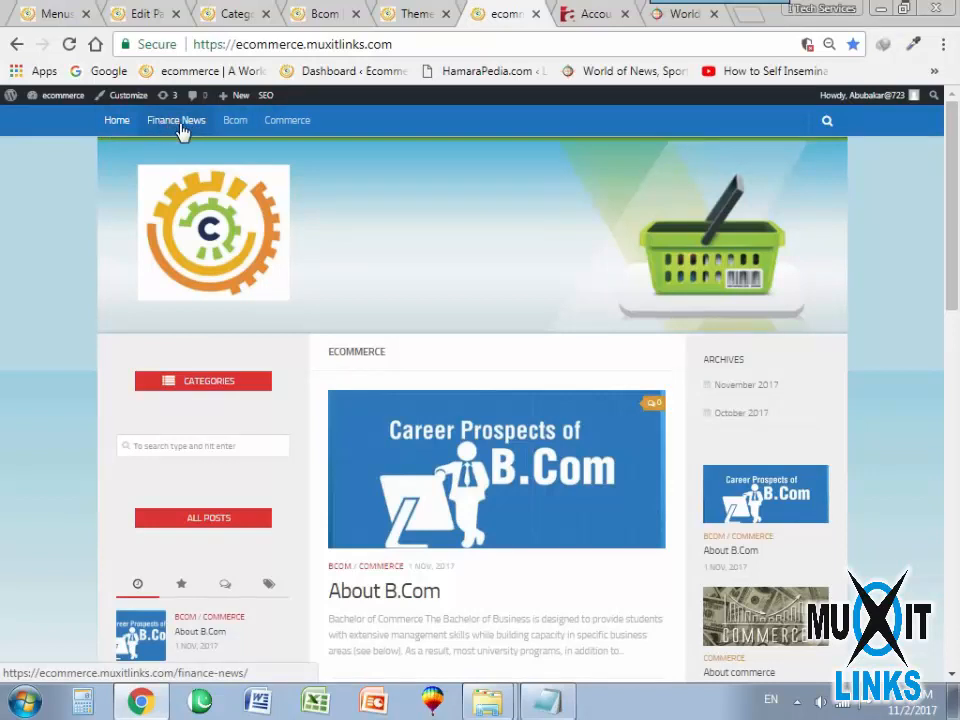
left_click(232, 122)
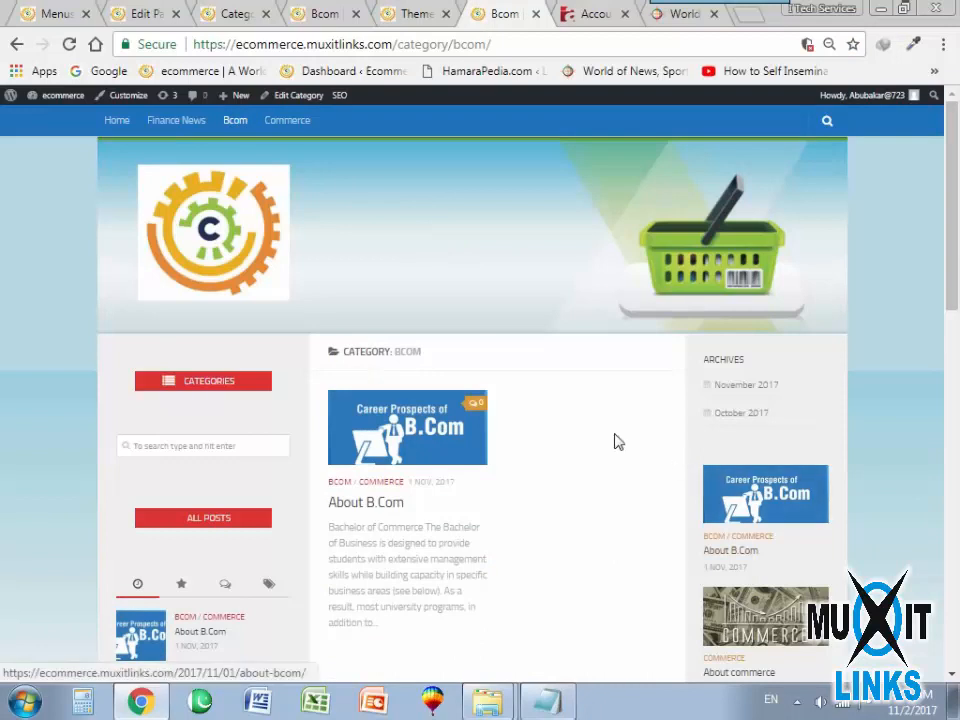
scroll(402, 520, "down", 3)
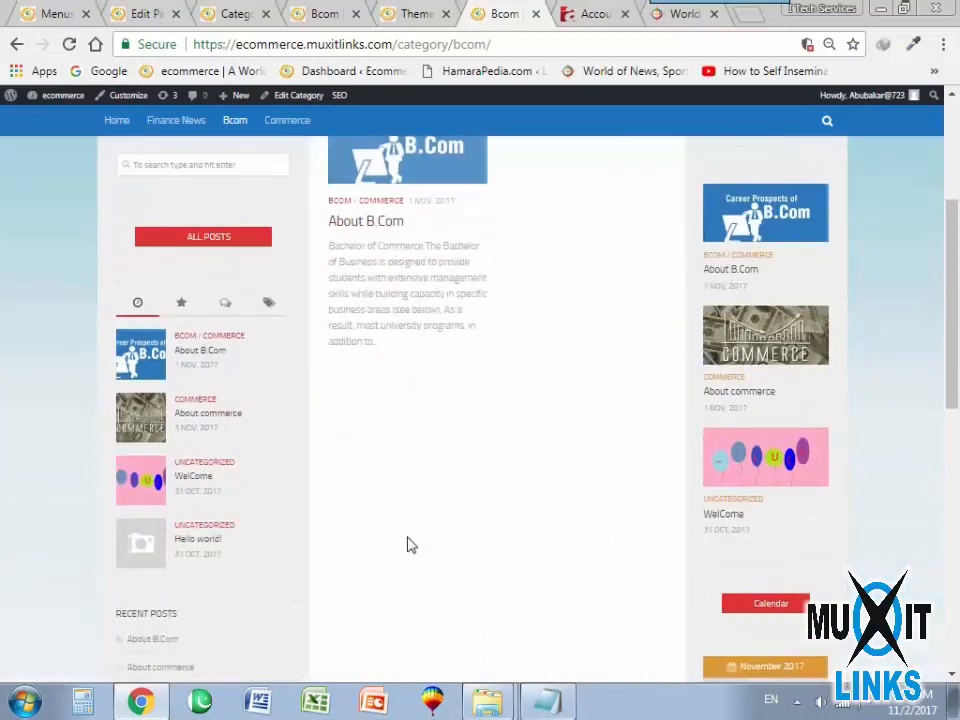
scroll(400, 515, "up", 3)
scroll(445, 483, "down", 10)
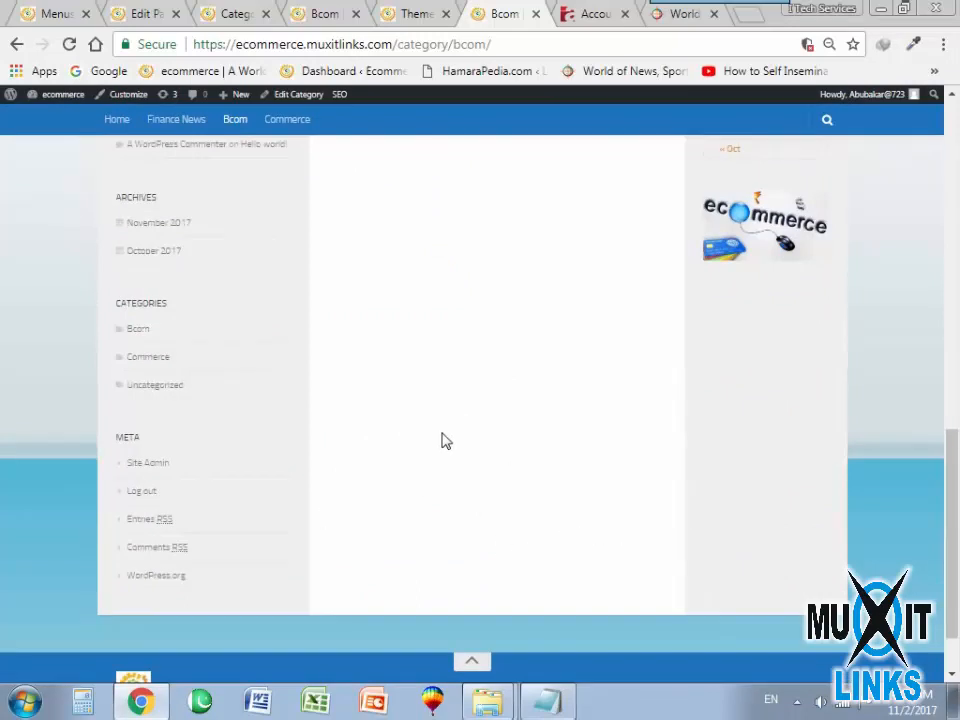
scroll(445, 441, "up", 10)
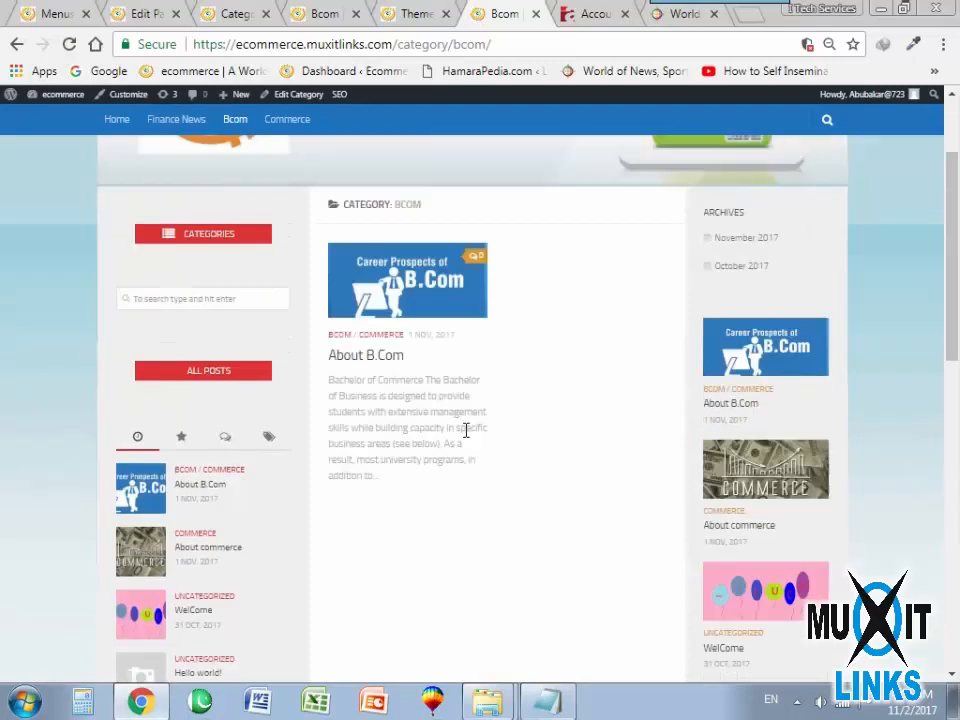
scroll(498, 539, "down", 1)
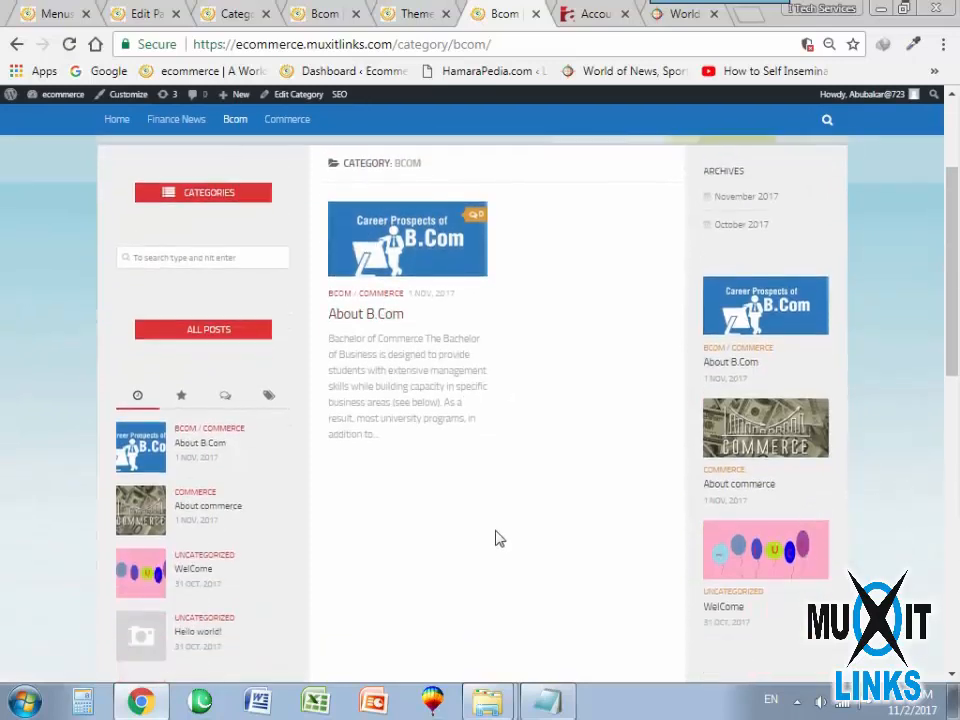
scroll(498, 539, "up", 2)
Examine the Commerce category page through its topbar menu entry, then return to the site's home page.
left_click(282, 128)
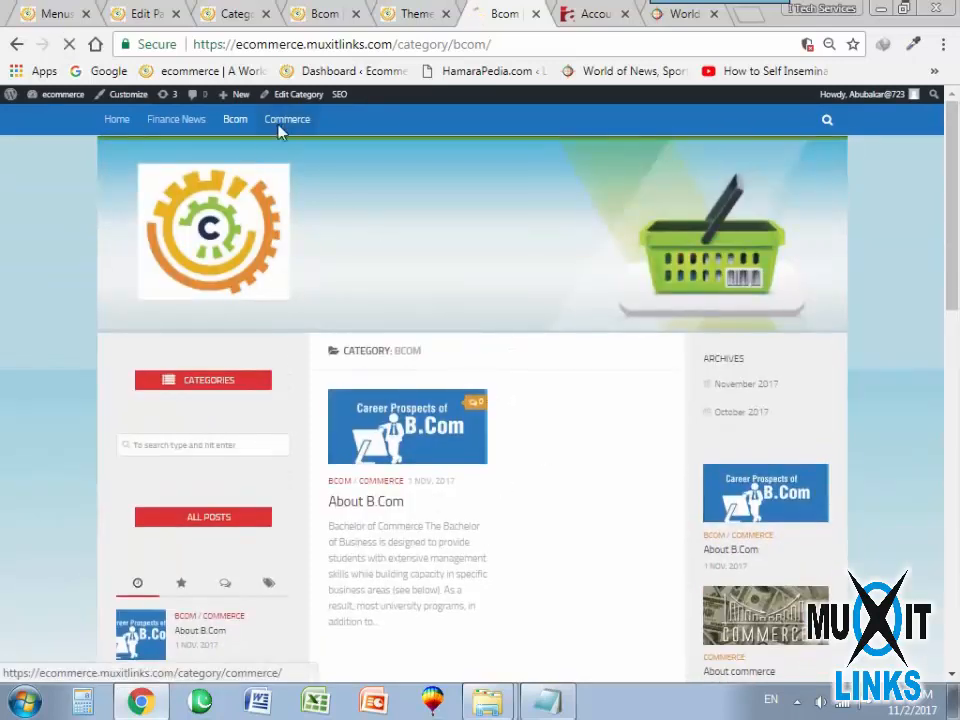
scroll(433, 521, "down", 4)
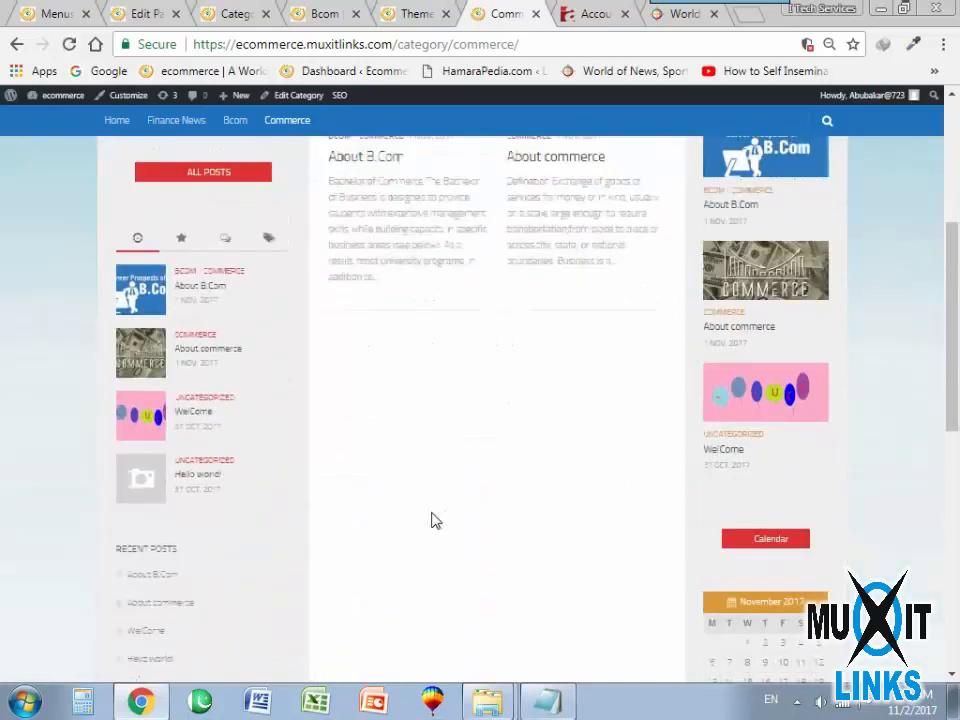
scroll(435, 521, "up", 2)
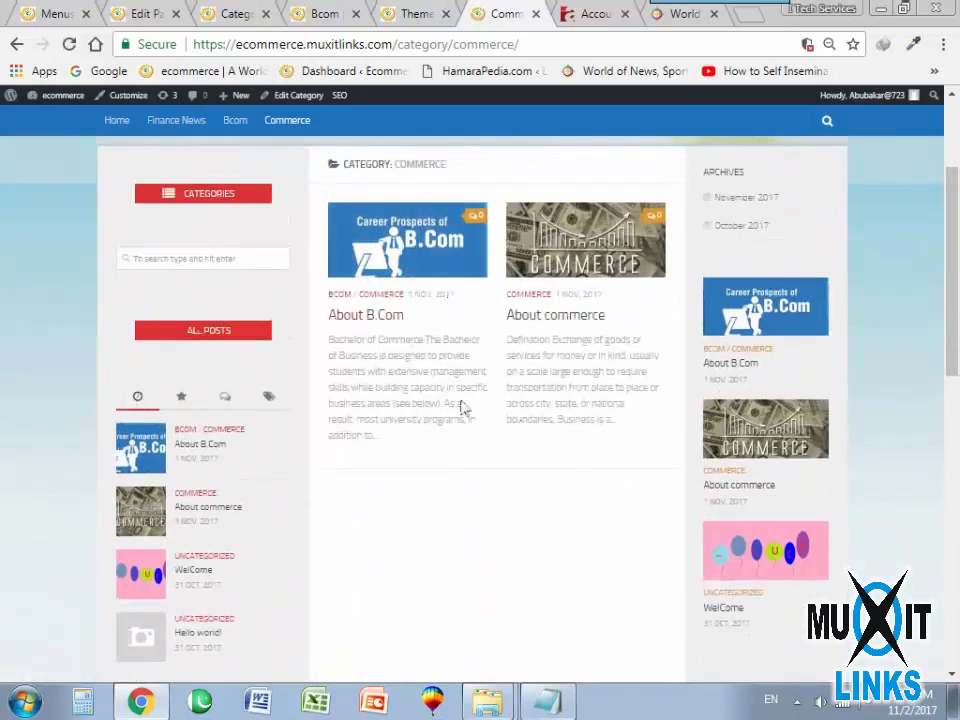
scroll(458, 450, "up", 2)
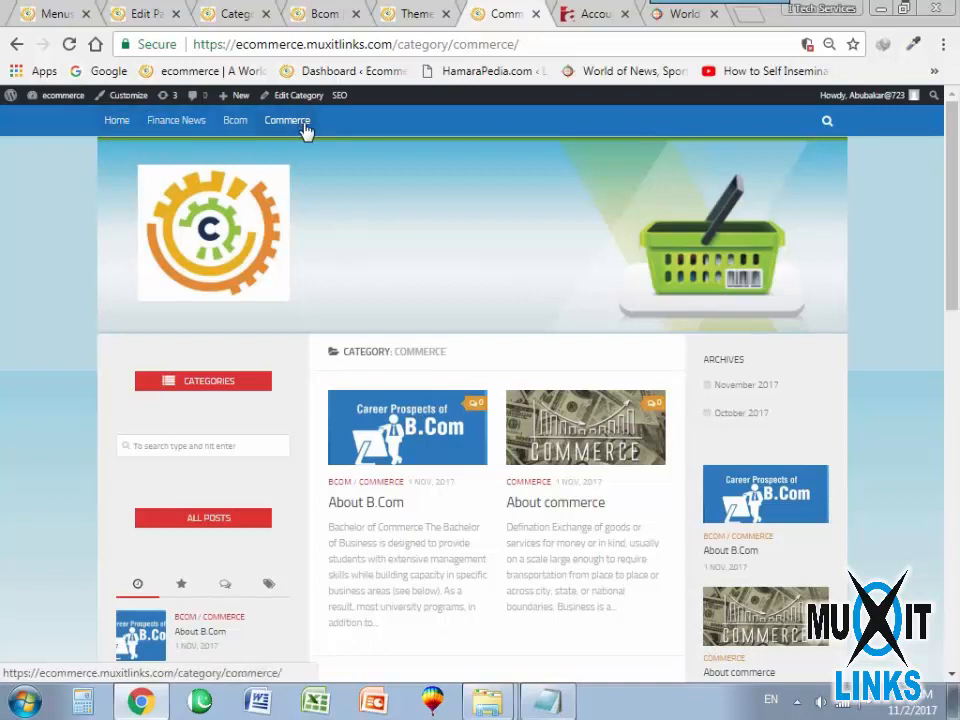
left_click(114, 122)
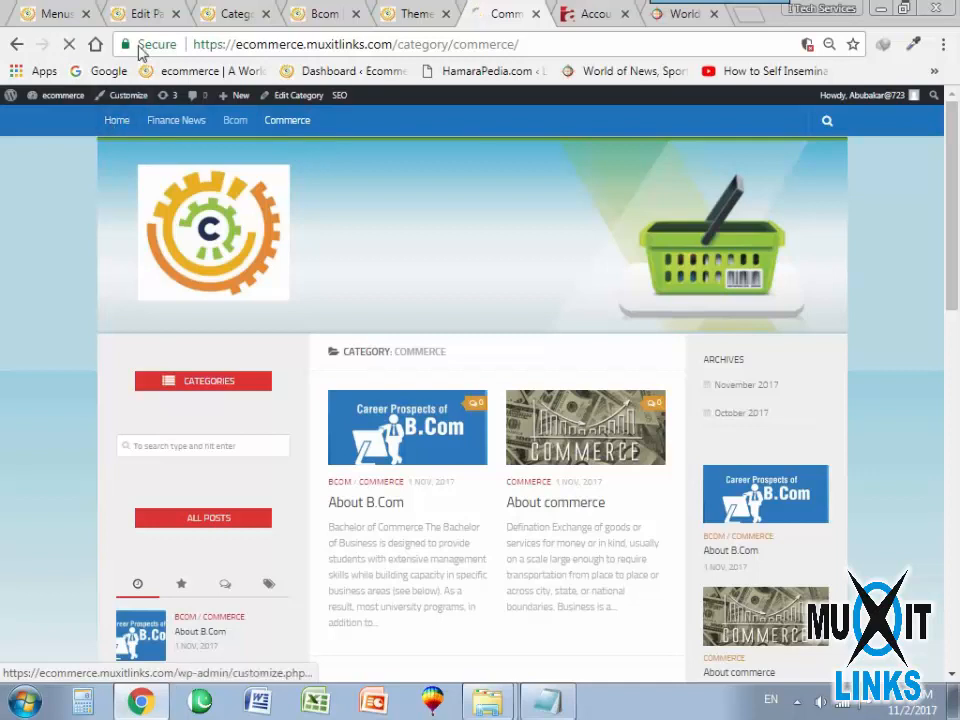
Return to the menu editor and expand the form for adding custom links.
left_click(51, 18)
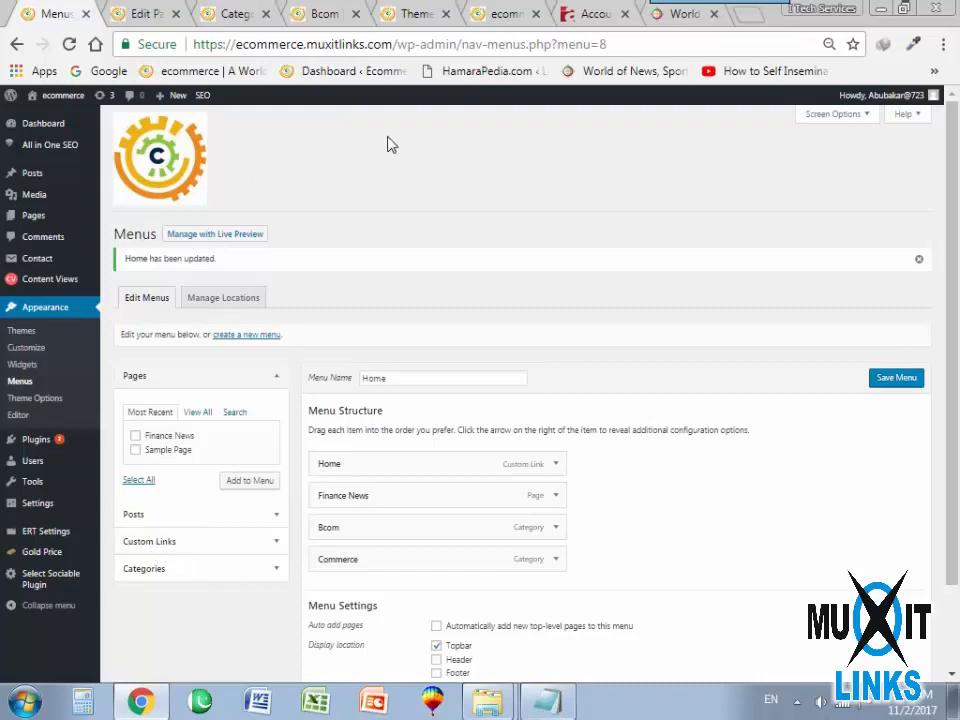
left_click(143, 543)
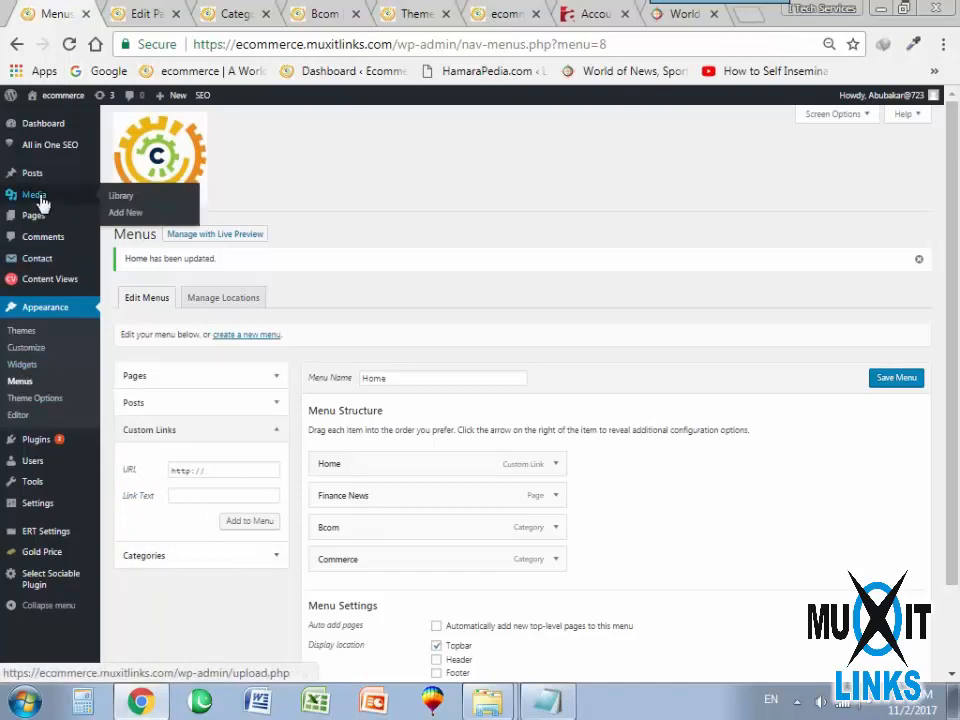
mouse_move(37, 180)
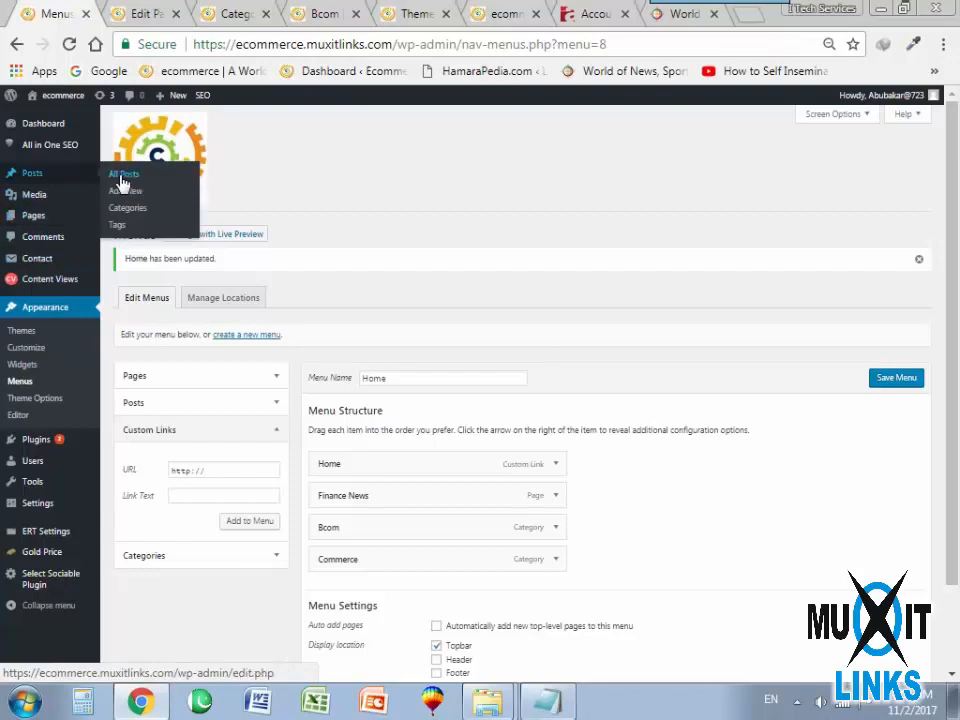
mouse_move(17, 224)
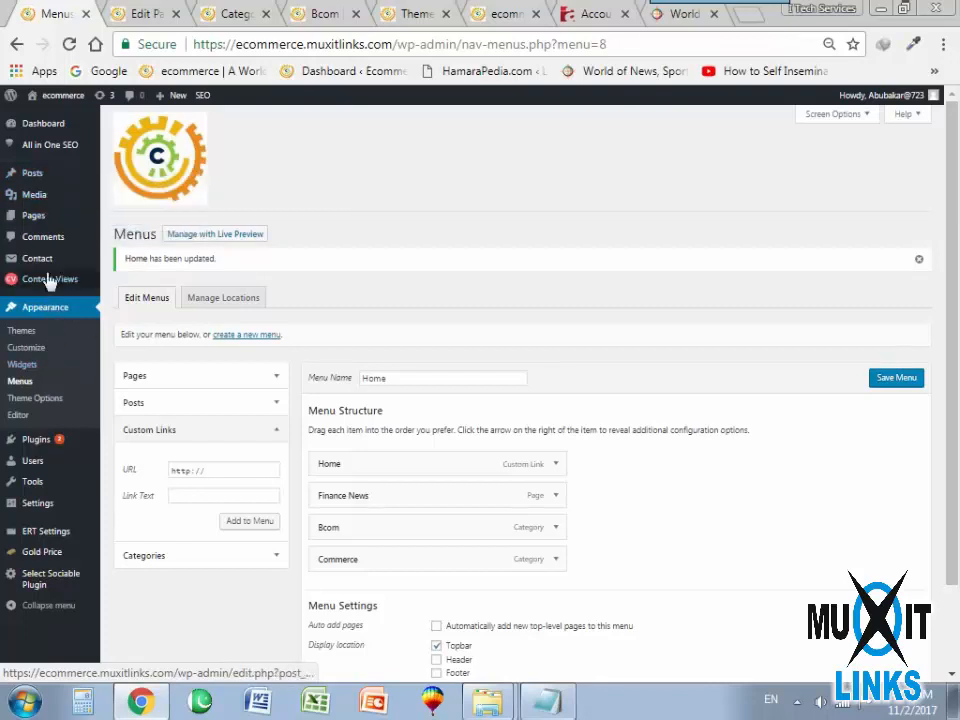
right_click(123, 237)
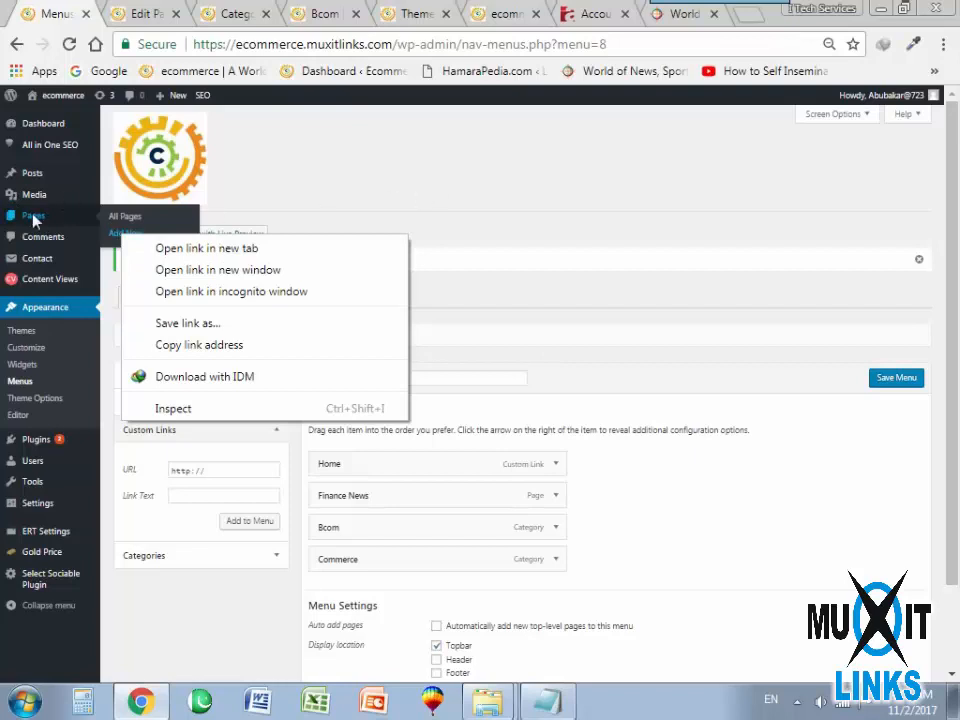
left_click(31, 176)
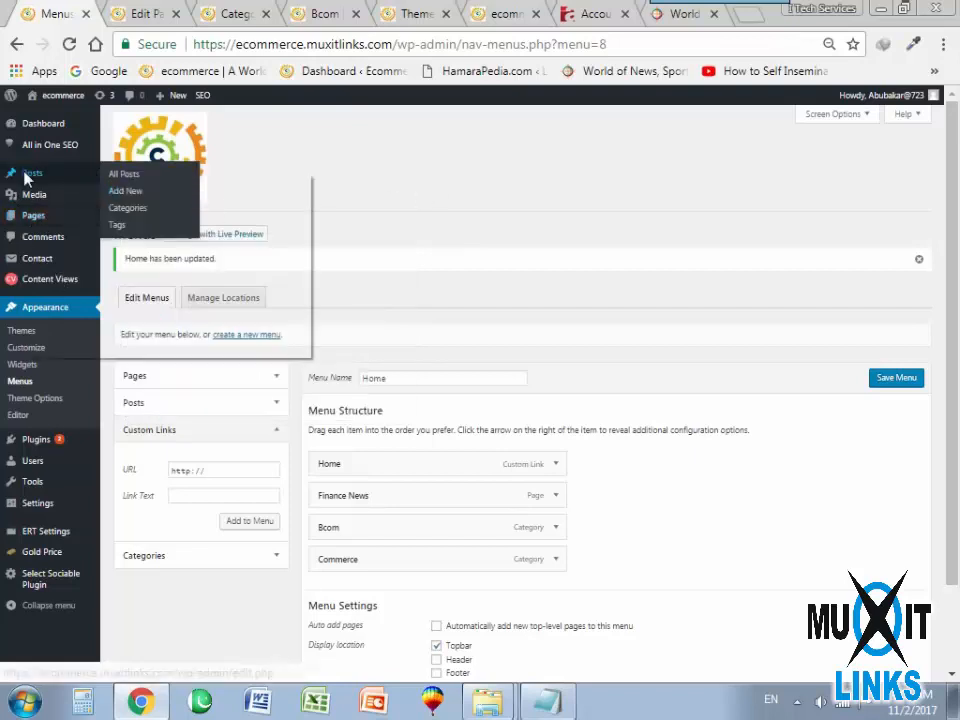
right_click(24, 174)
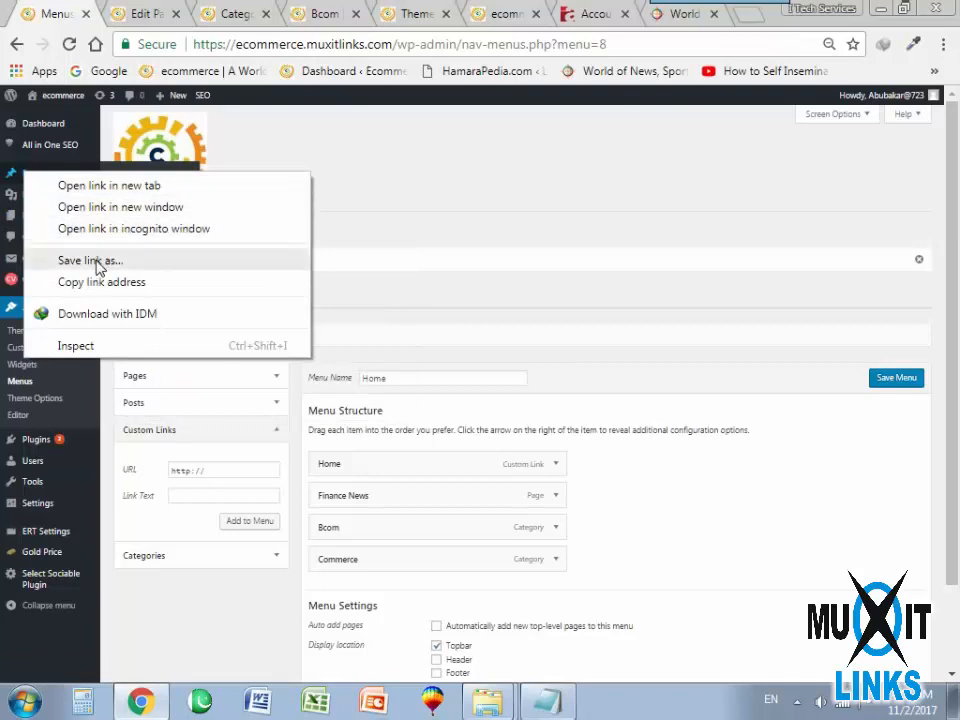
left_click(413, 162)
Create a new post titled "Register" with the same word as its content, and publish it.
left_click(124, 191)
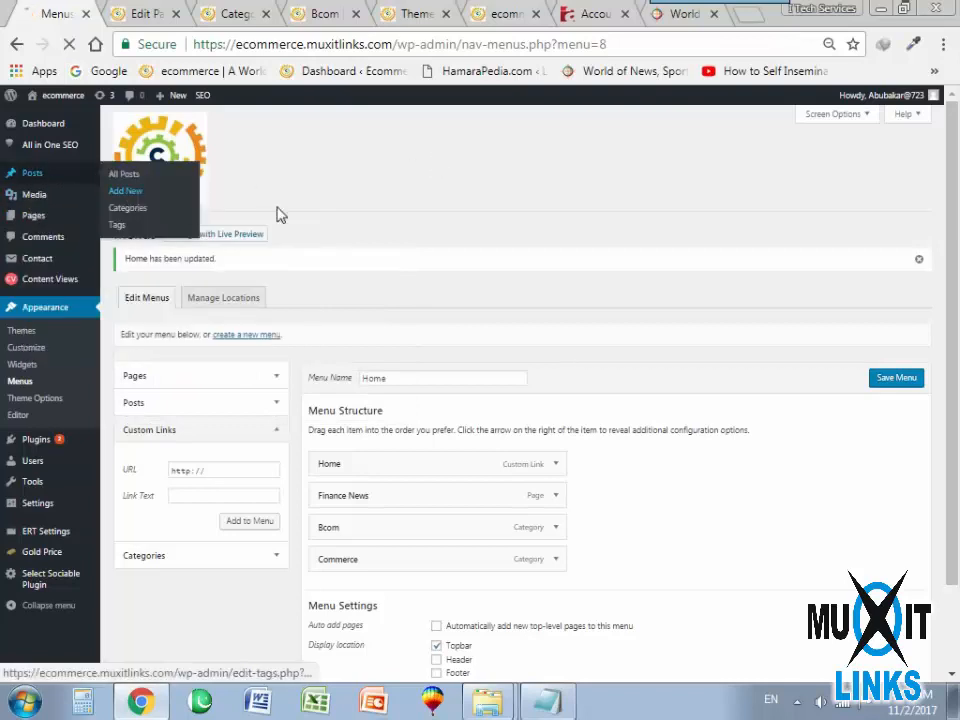
left_click(160, 266)
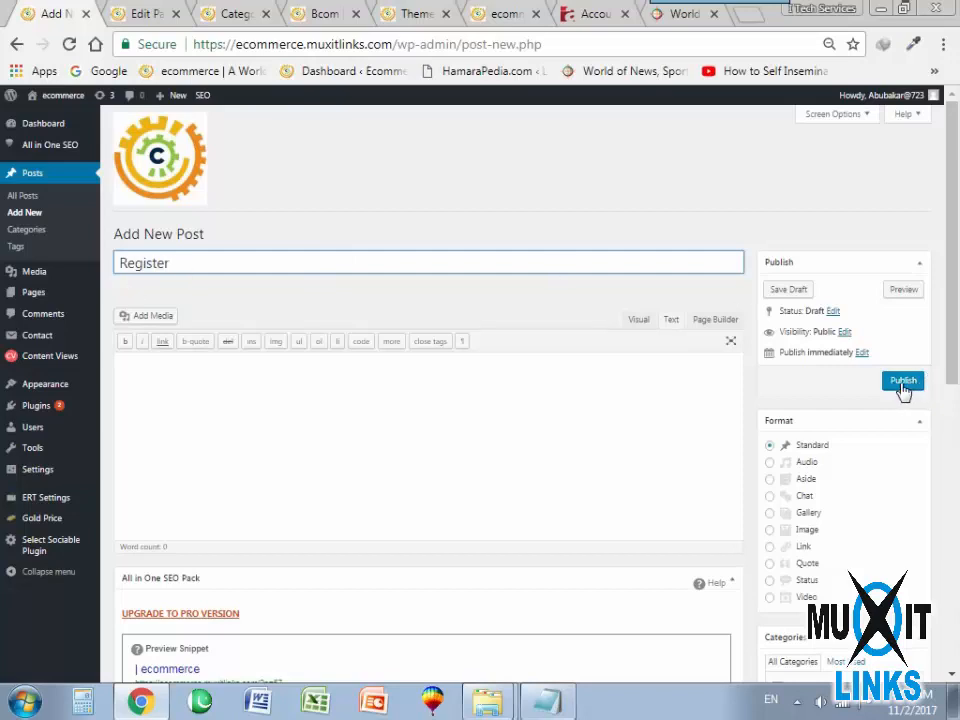
left_click_drag(171, 263, 107, 330)
key("ctrl+c")
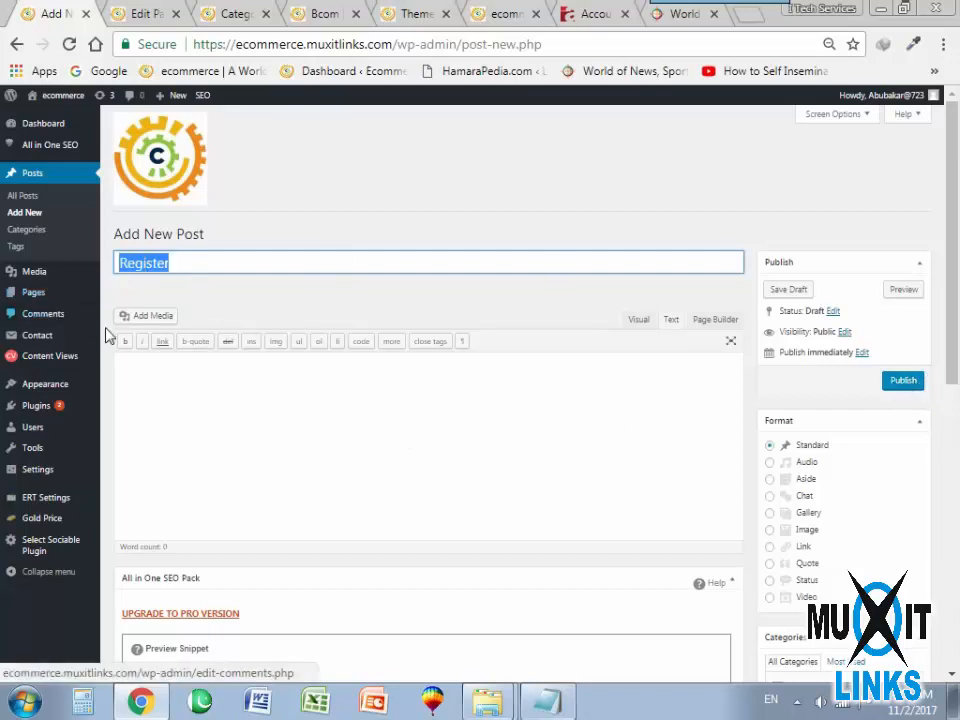
left_click(209, 420)
key("ctrl+v")
left_click(903, 381)
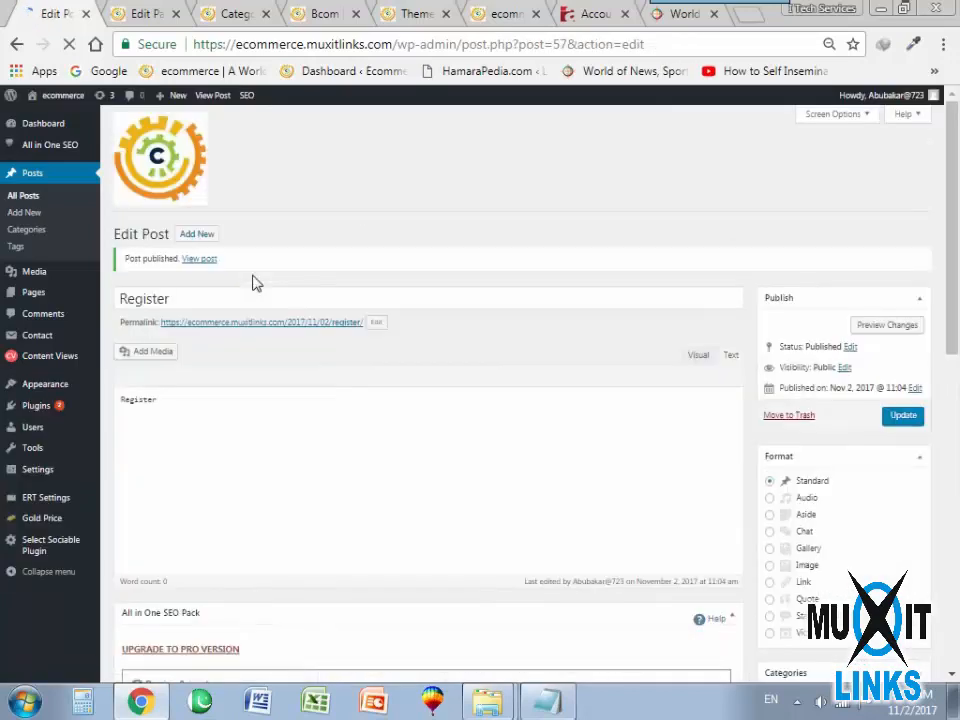
Reopen the menu editor and show the list of all posts in a separate browser tab.
mouse_move(55, 438)
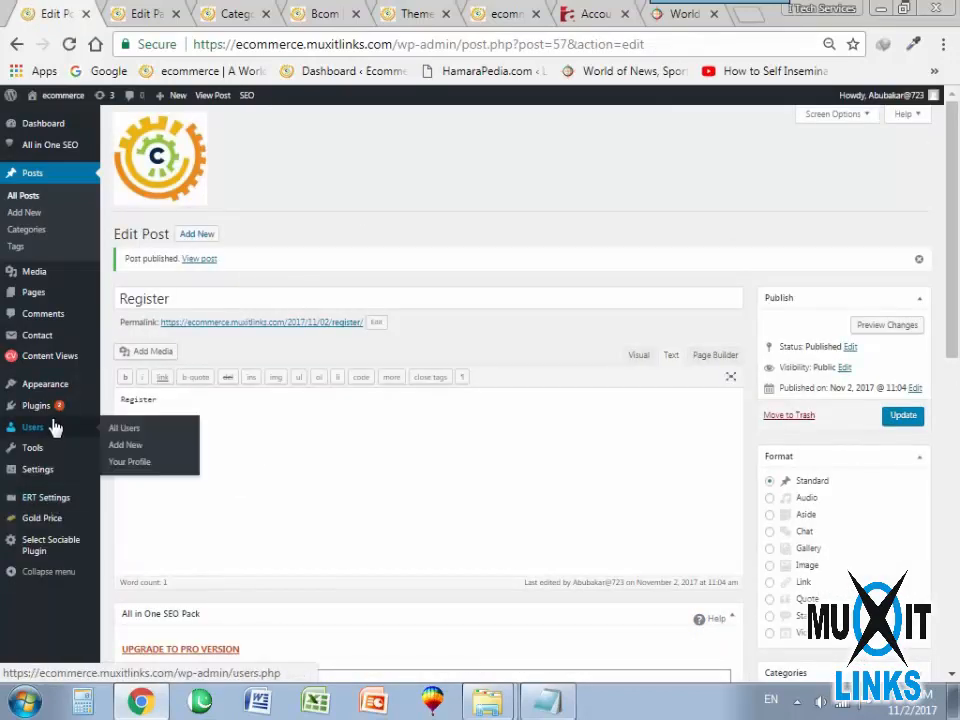
mouse_move(36, 392)
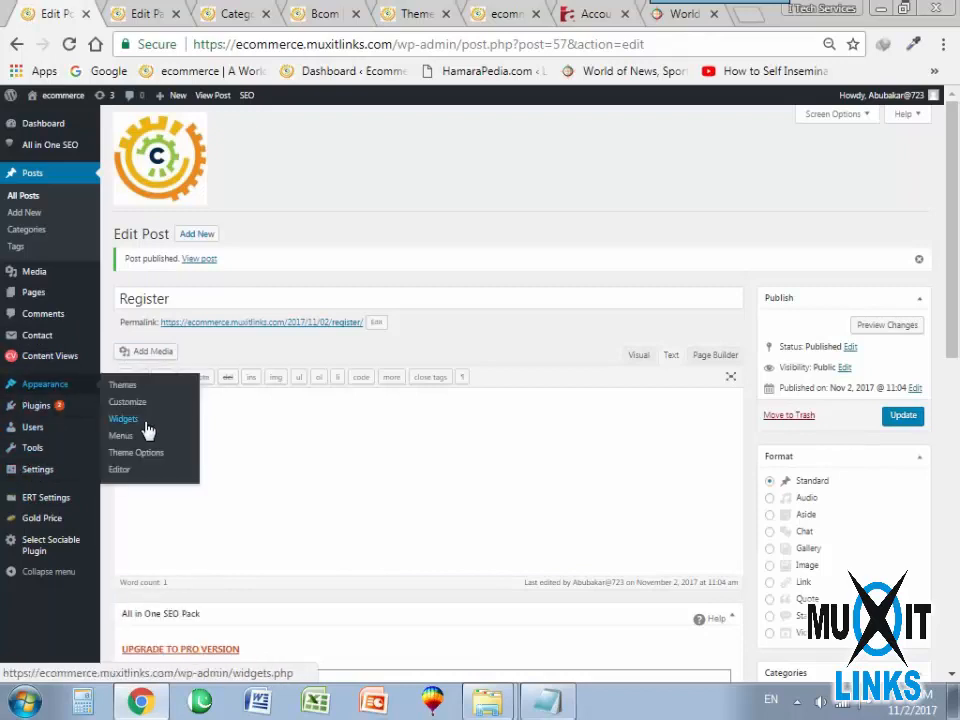
left_click(119, 437)
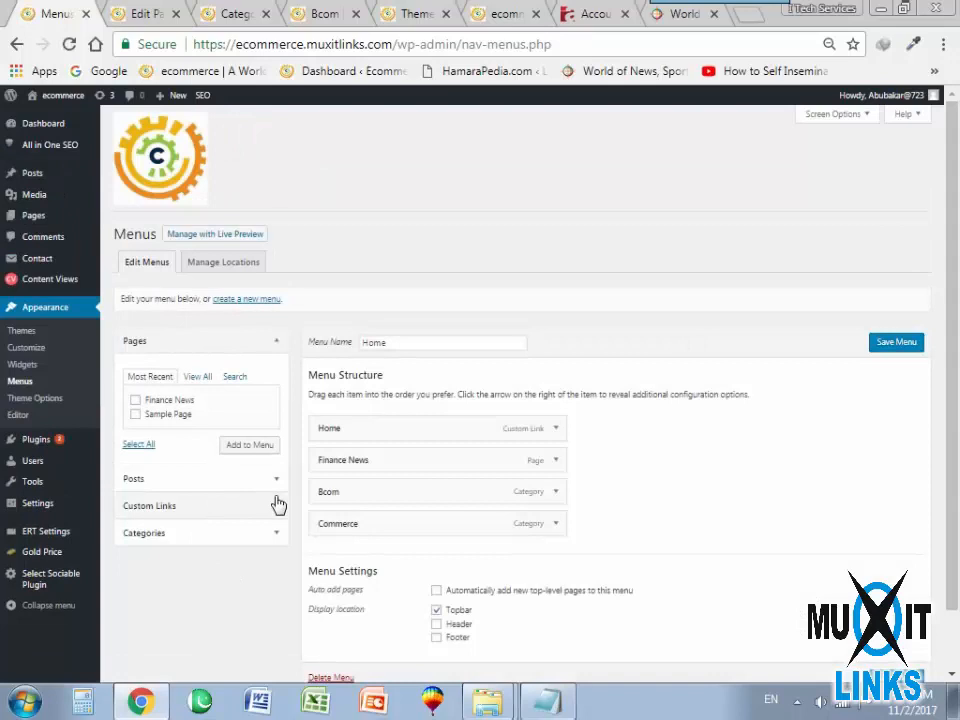
mouse_move(34, 178)
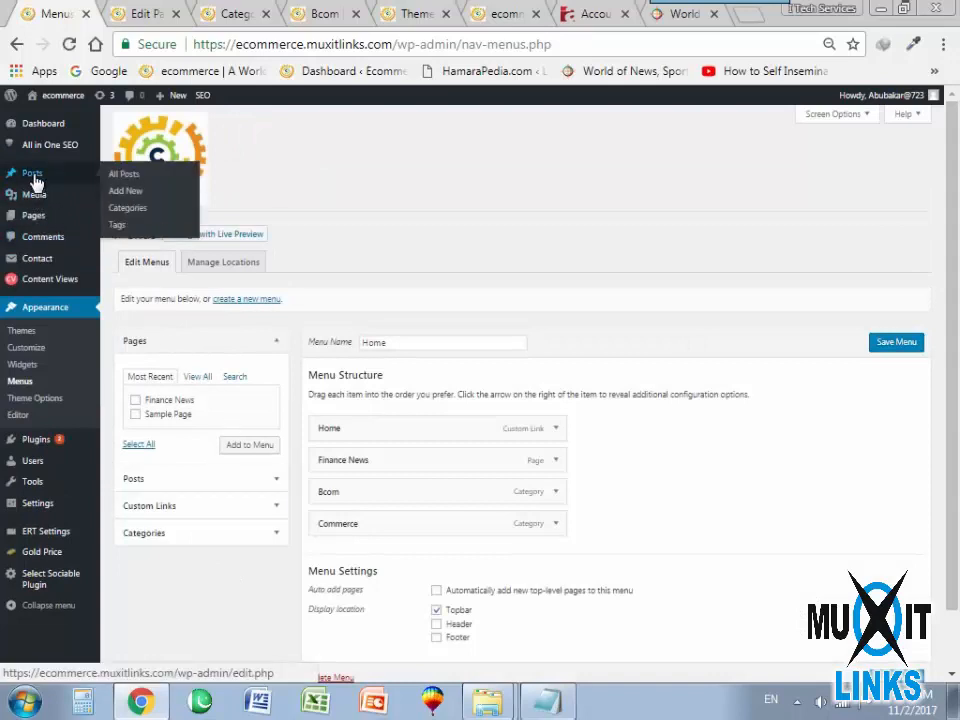
right_click(127, 182)
left_click(165, 192)
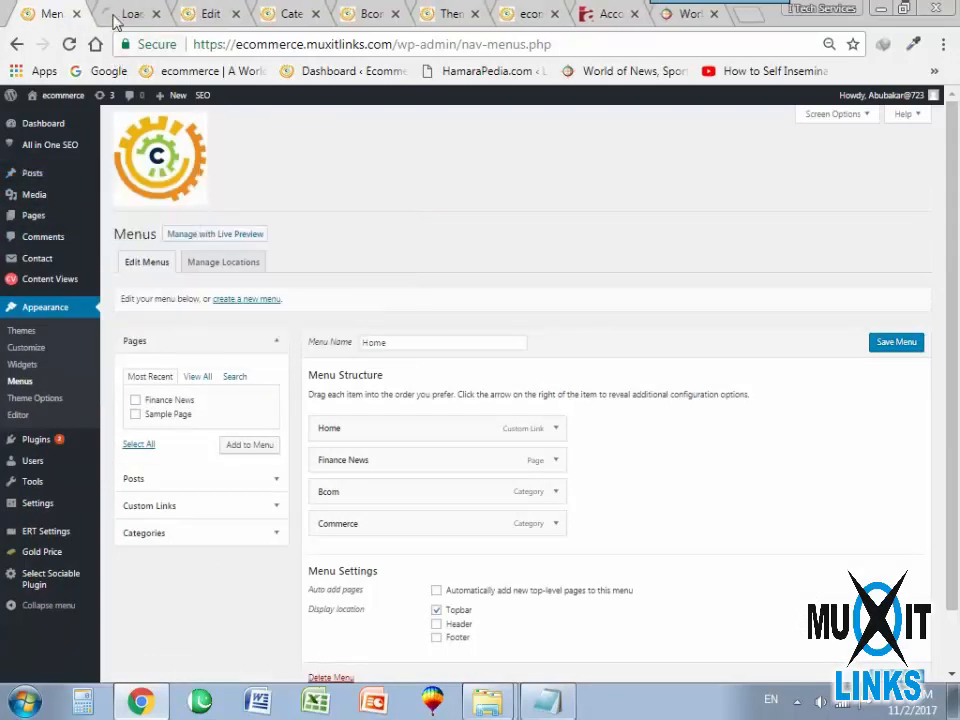
left_click(120, 14)
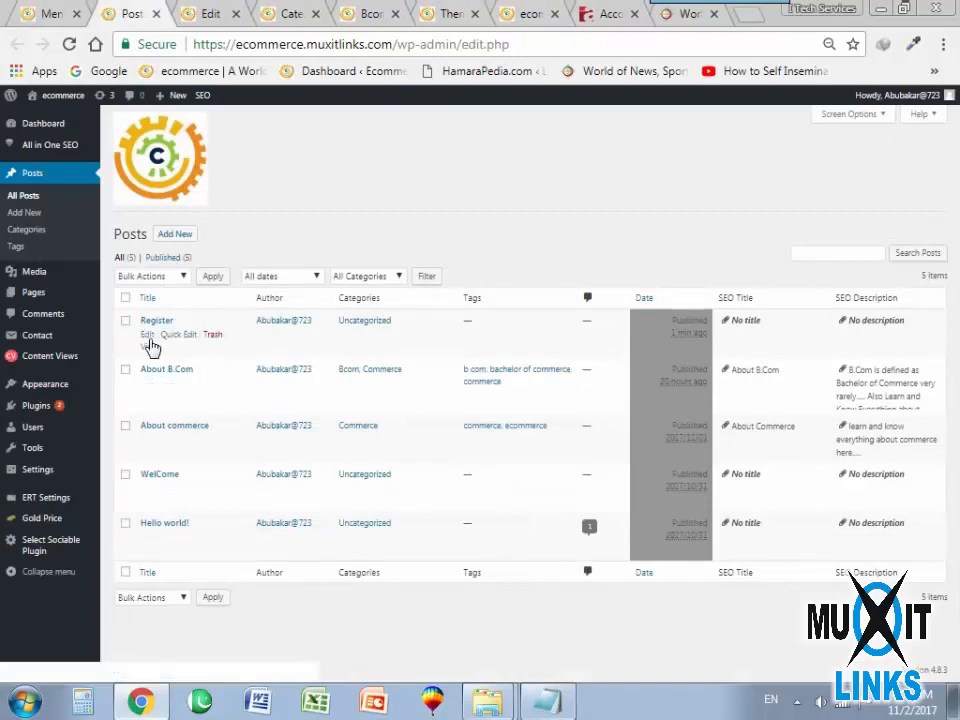
Copy the published Register post's web address into the URL of a new custom link in the menu editor.
left_click(149, 346)
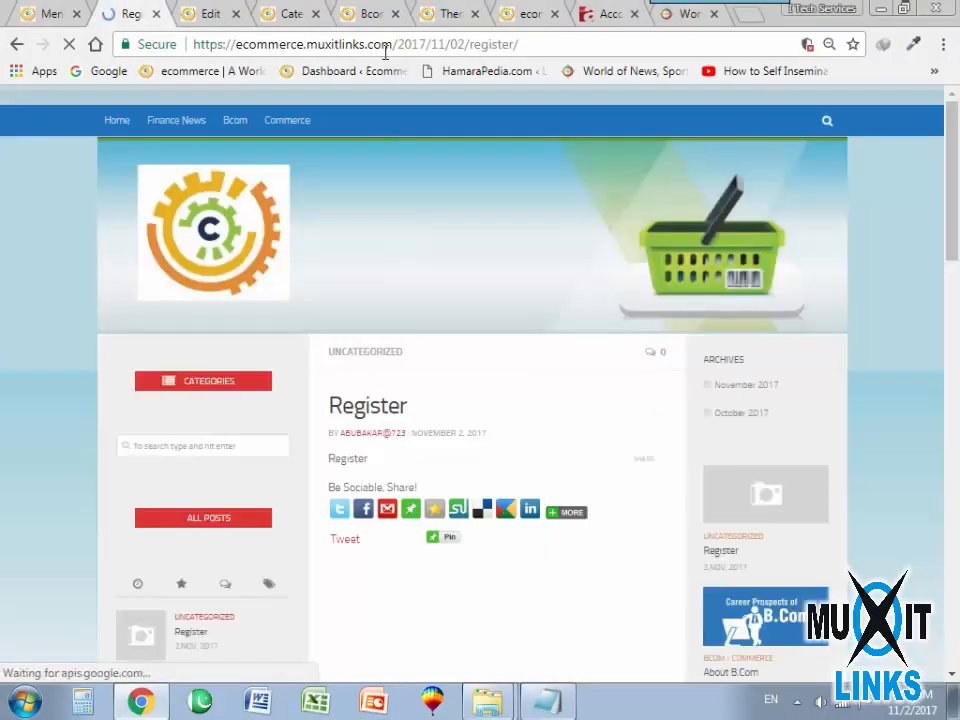
left_click(386, 44)
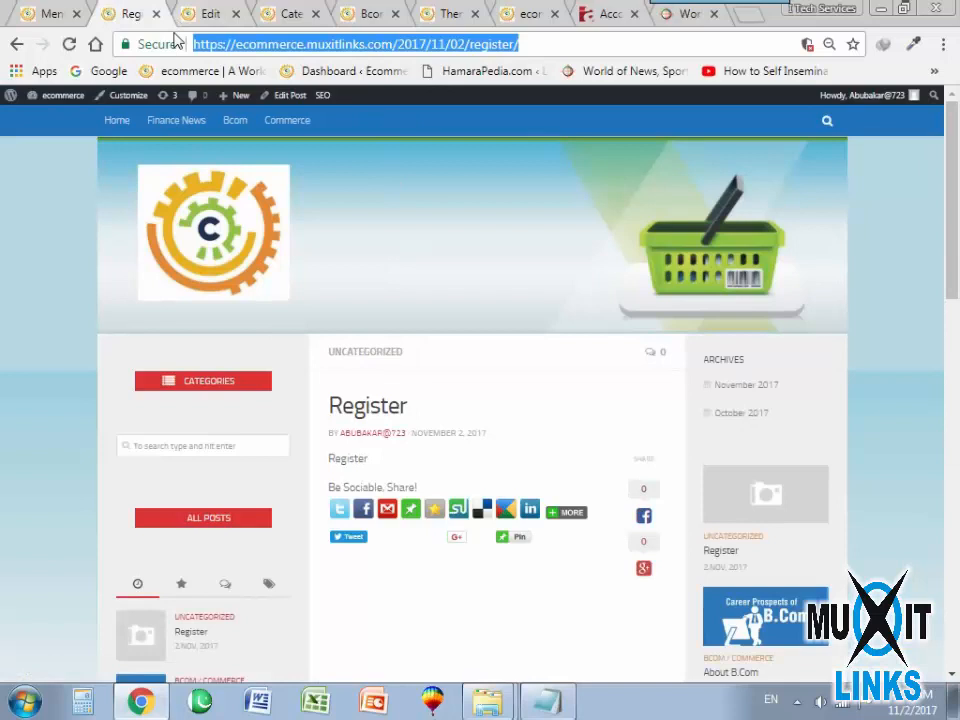
left_click(45, 14)
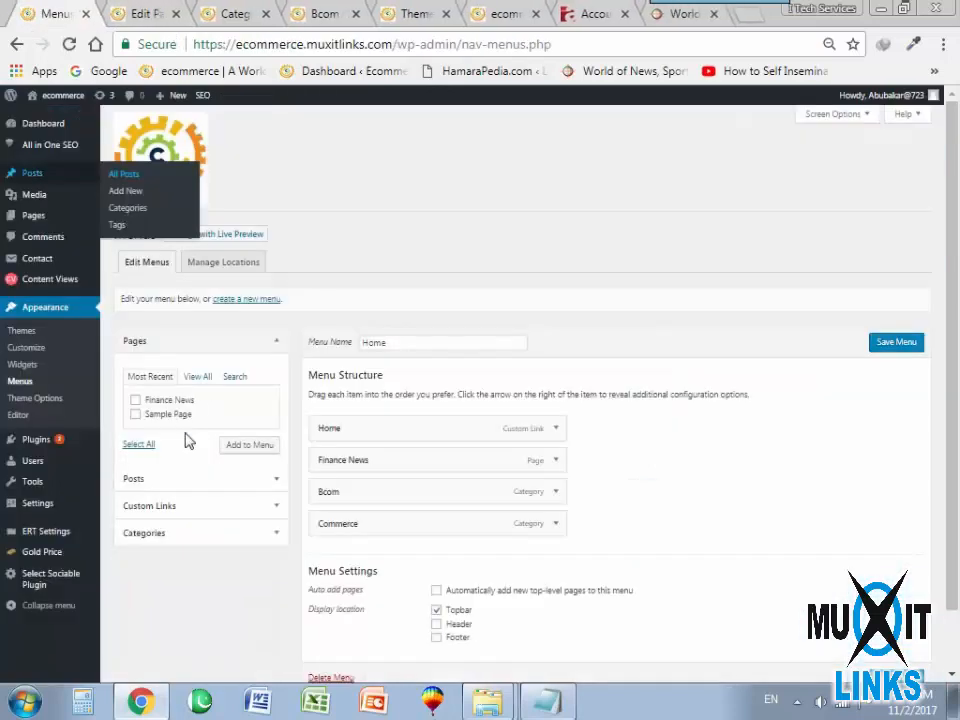
left_click(188, 508)
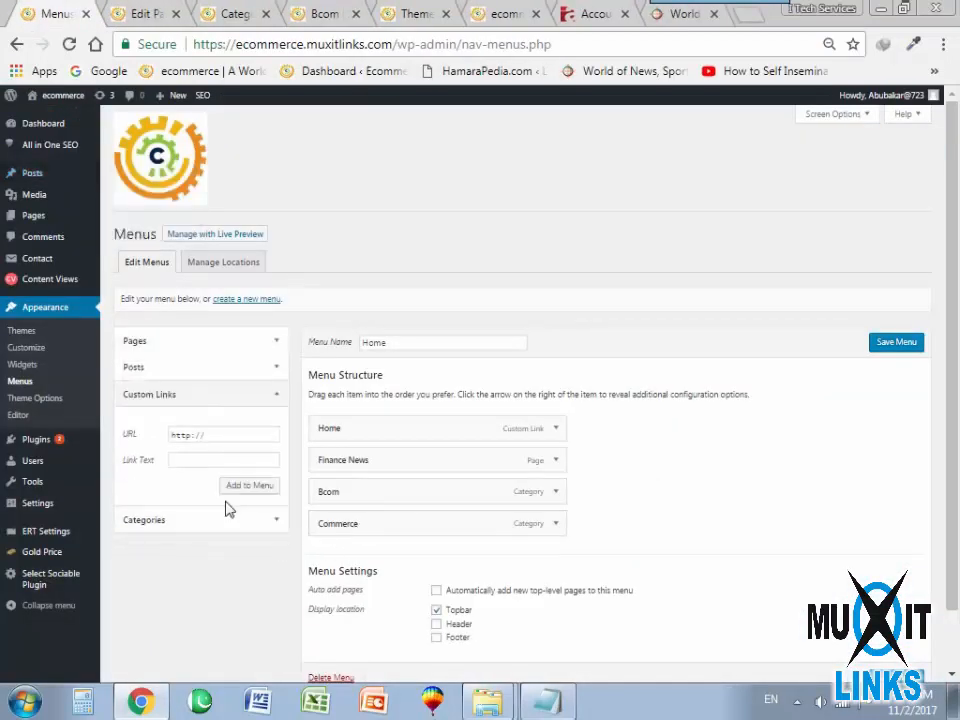
triple_click(229, 441)
key("ctrl+v")
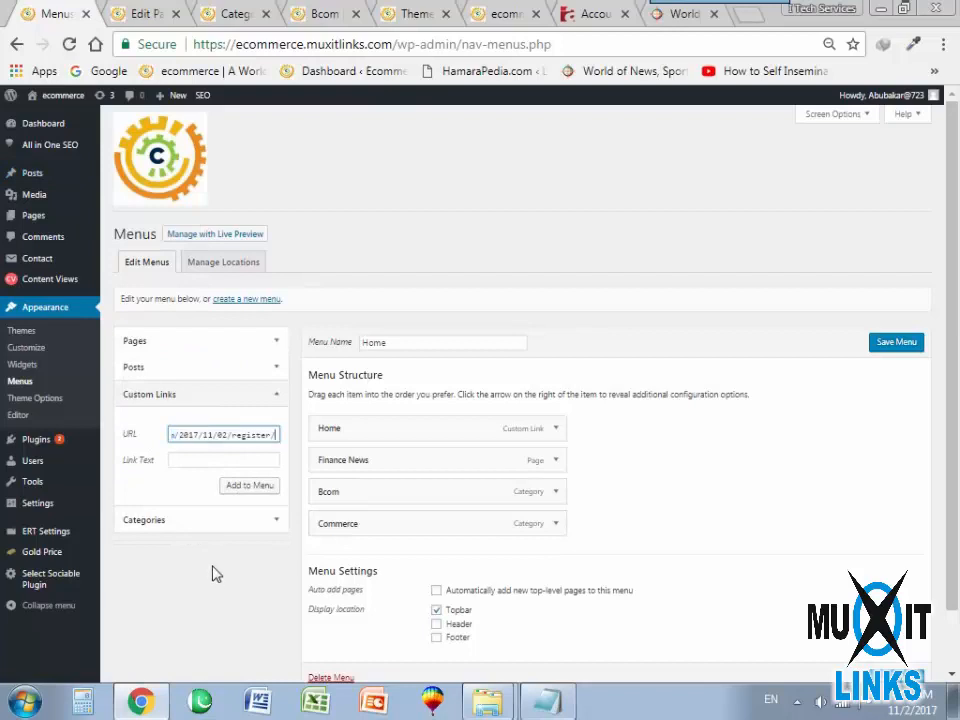
Give the custom link the text "Register", add it to the Home menu, and save the menu.
left_click(241, 493)
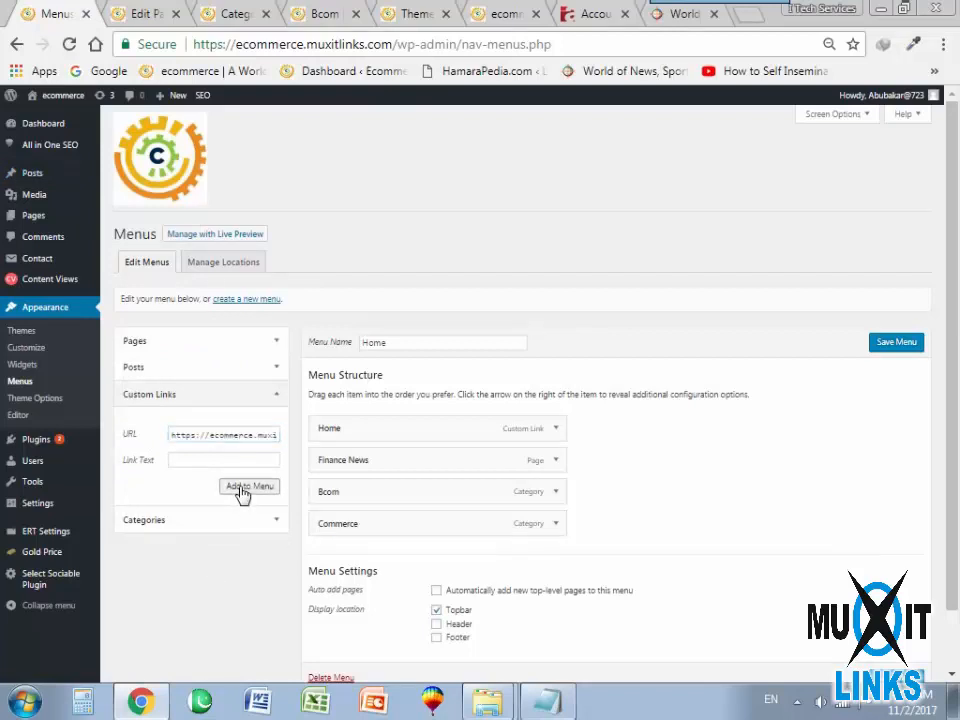
left_click(188, 462)
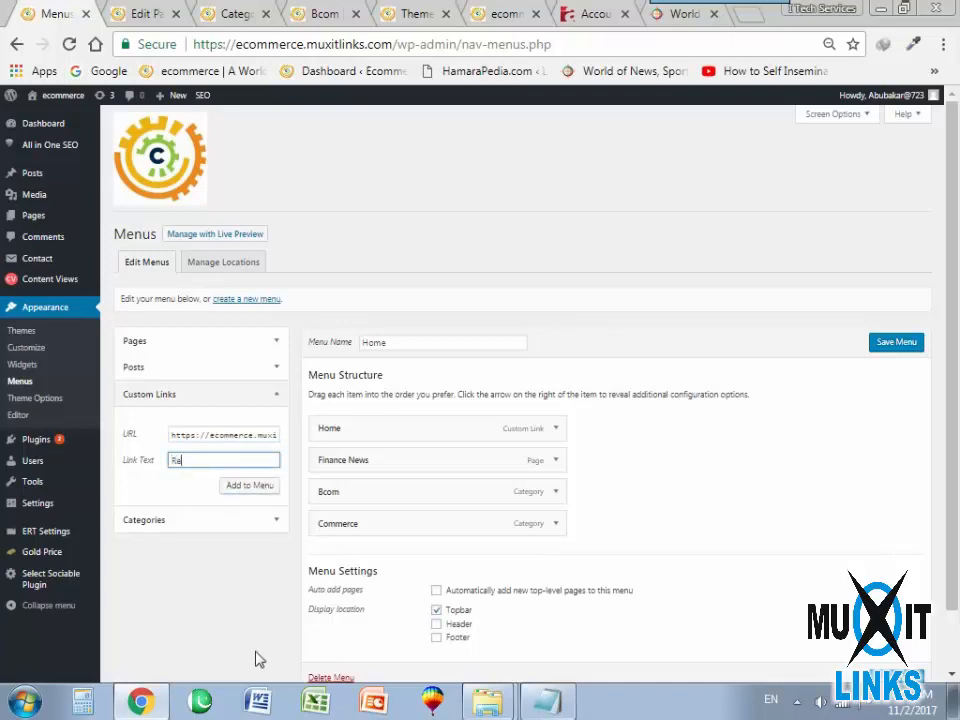
type("Register")
left_click(246, 488)
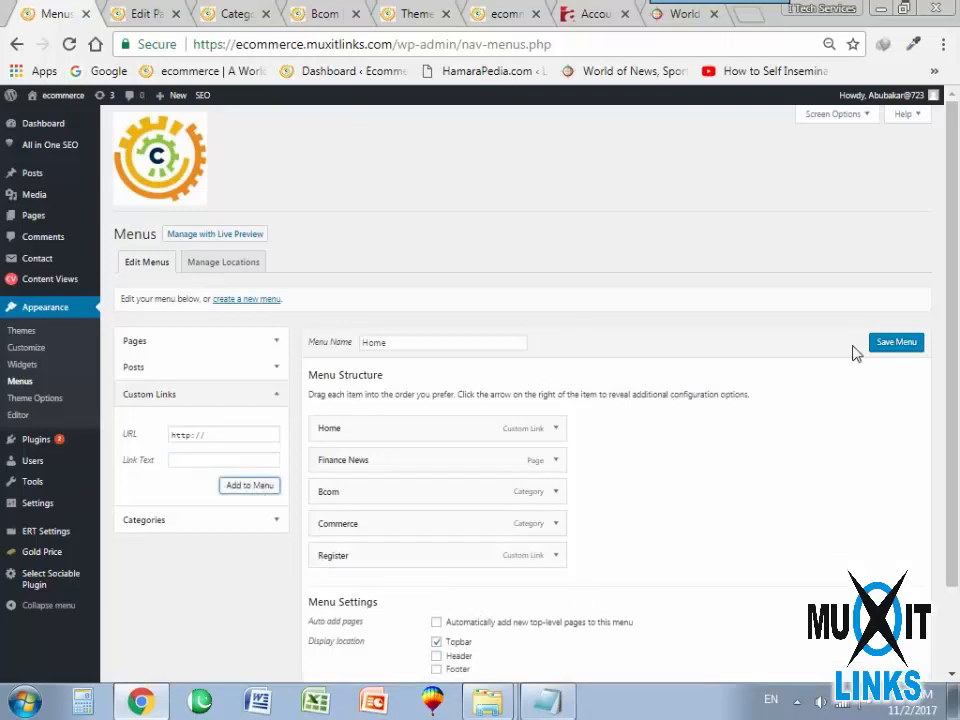
left_click(894, 342)
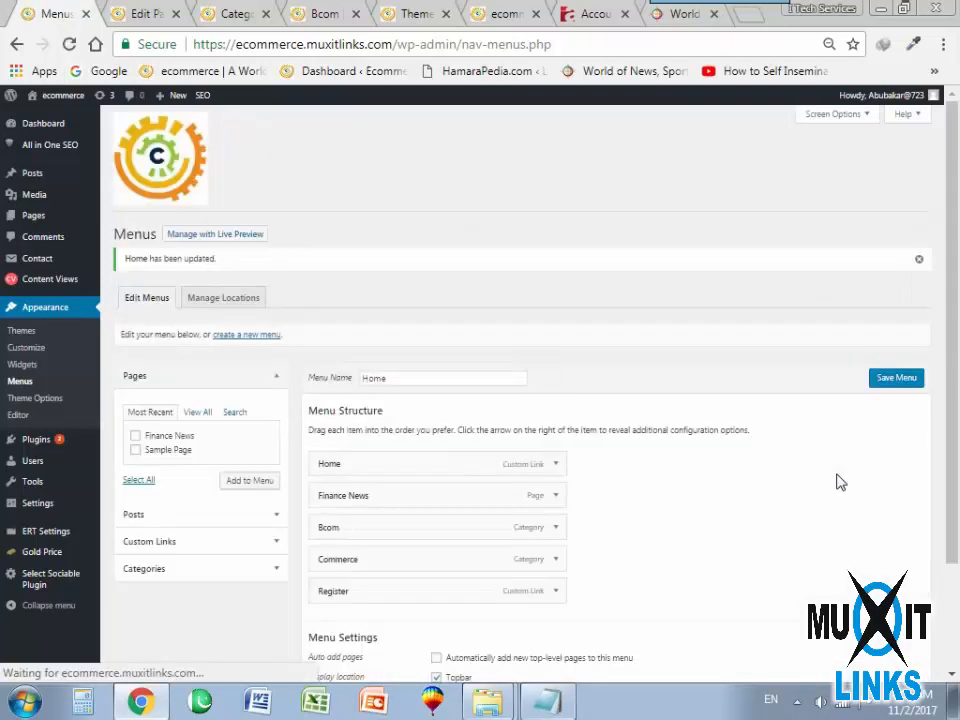
Reload the site's home page, check the Register entry in the topbar menu, and return to the menu editor.
left_click(494, 13)
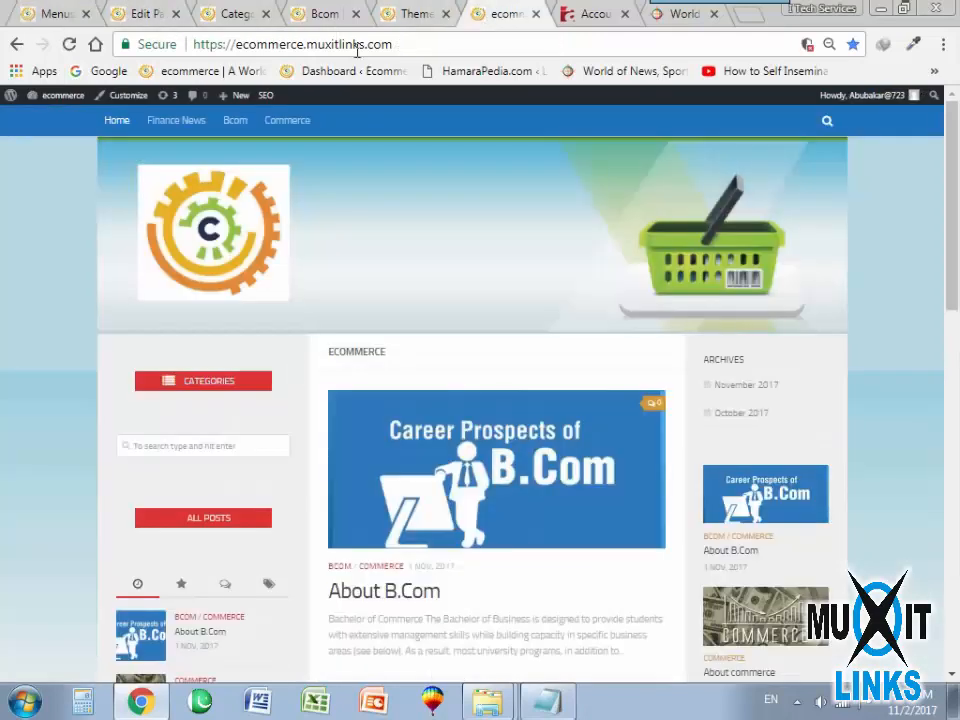
left_click(69, 44)
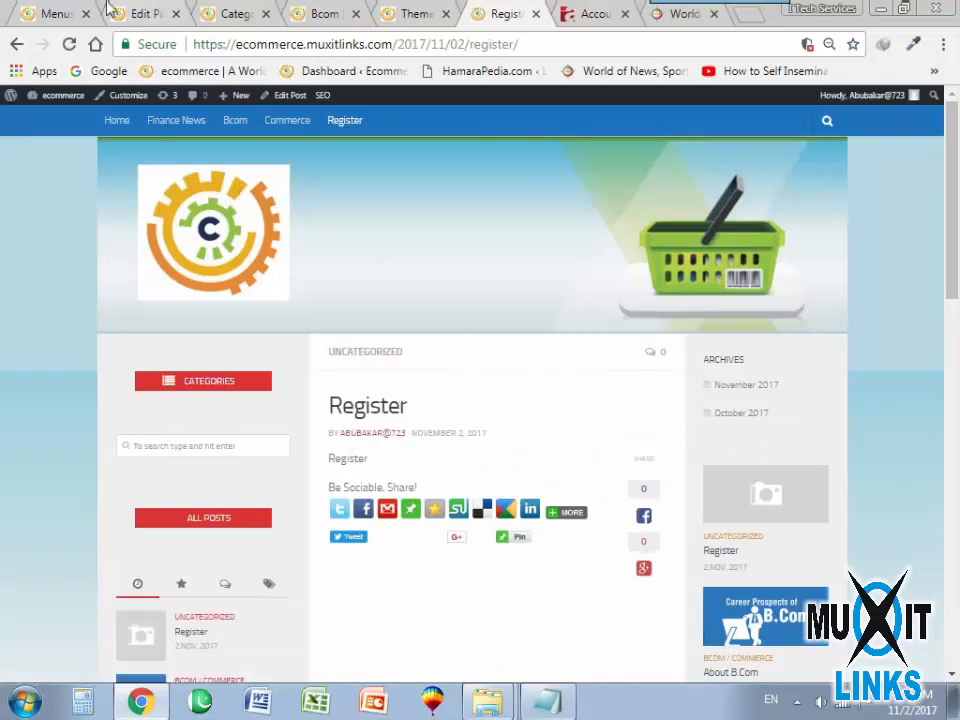
left_click(47, 14)
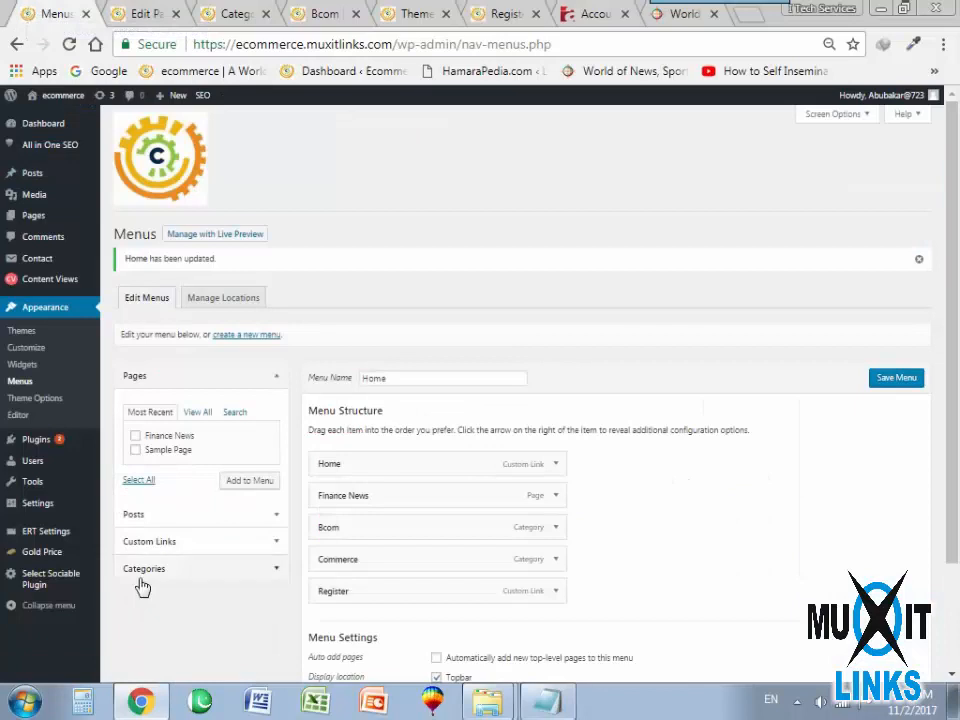
Leave the Finance News page editor for the list of installed plugins and look through it.
left_click(140, 13)
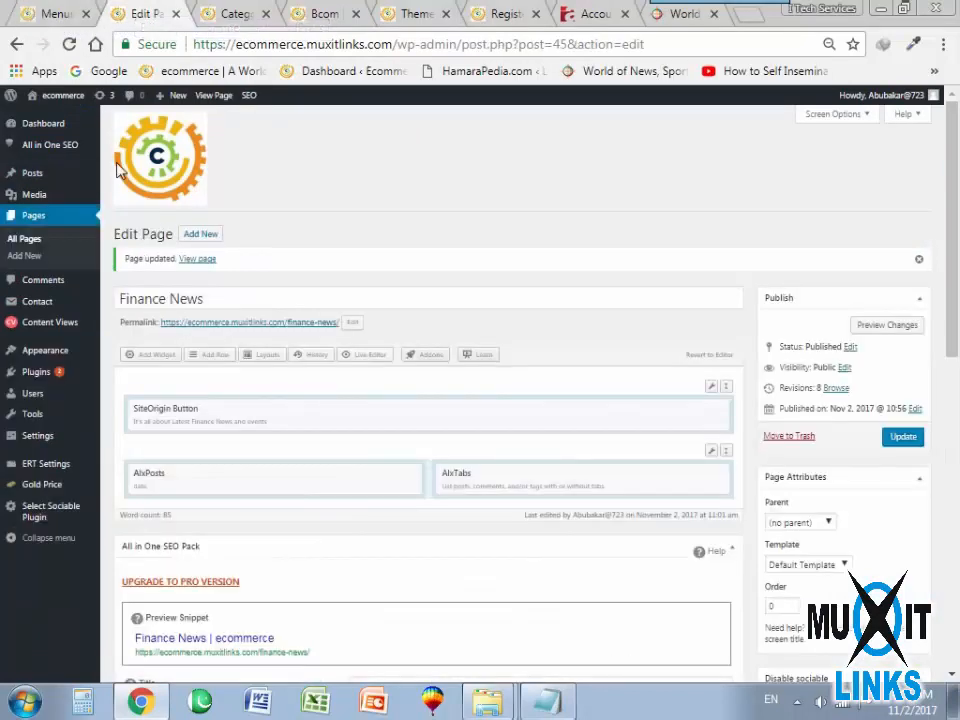
mouse_move(45, 352)
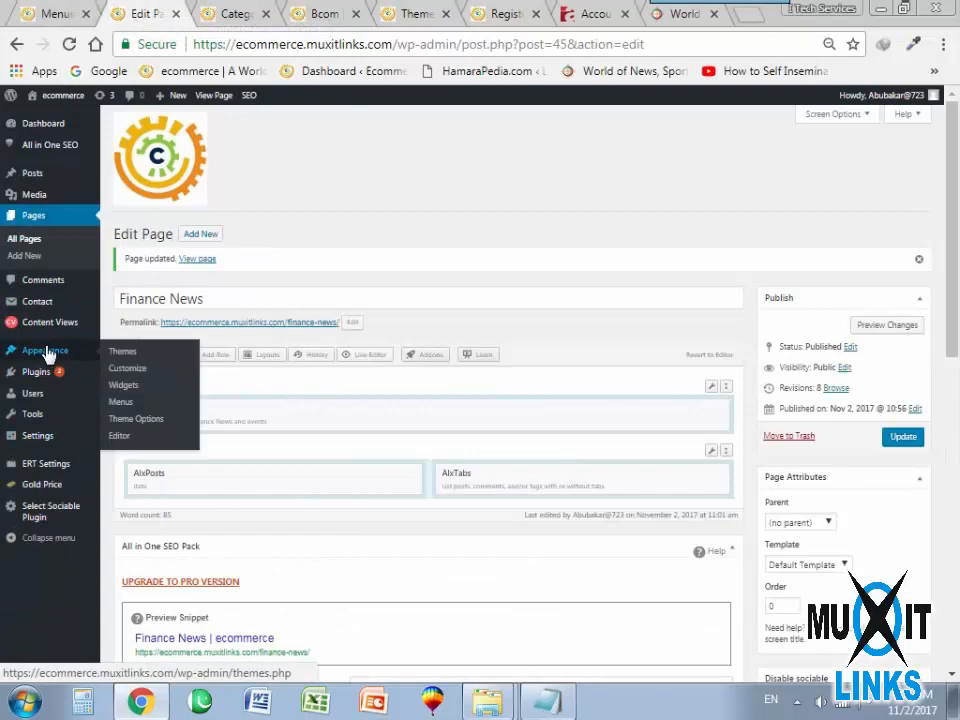
left_click(37, 374)
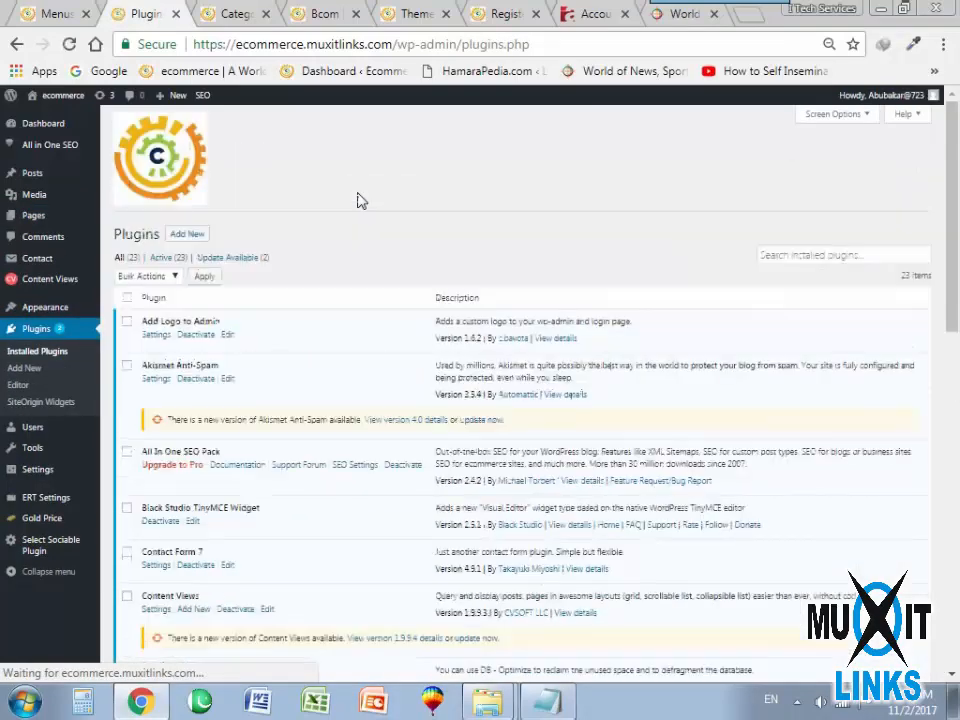
scroll(329, 354, "down", 2)
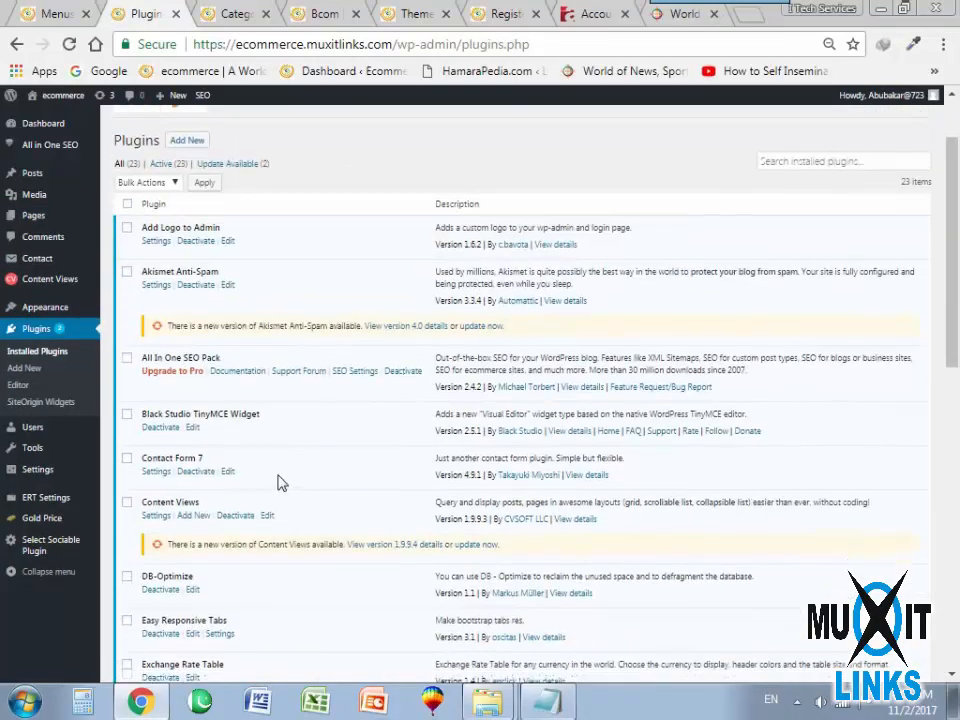
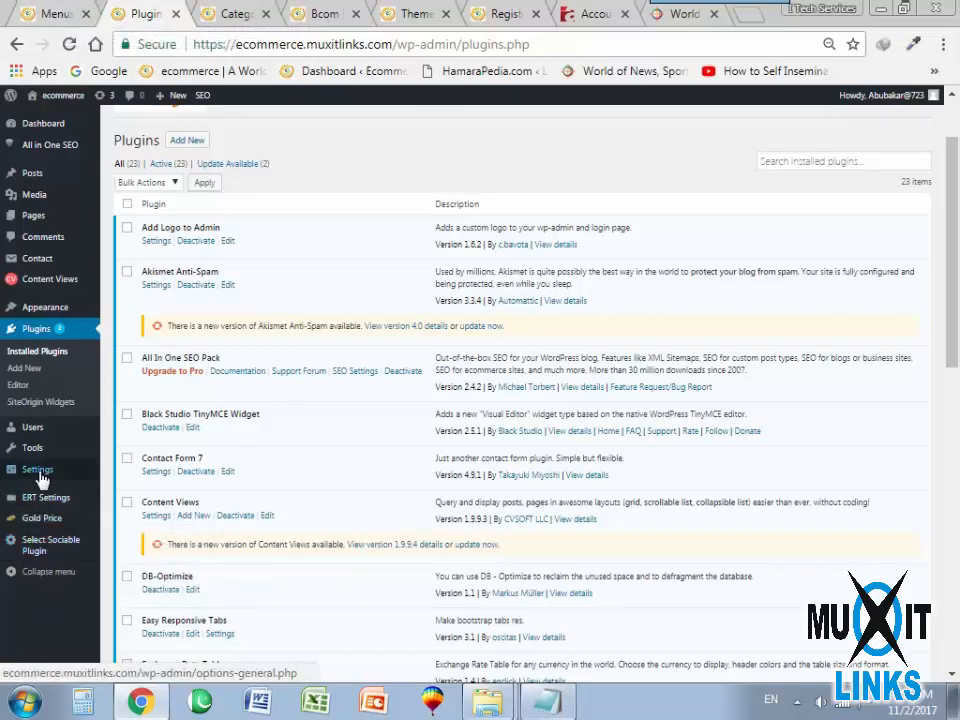
Create a new contact form titled "Contact Us" with the default form template and save it.
mouse_move(41, 474)
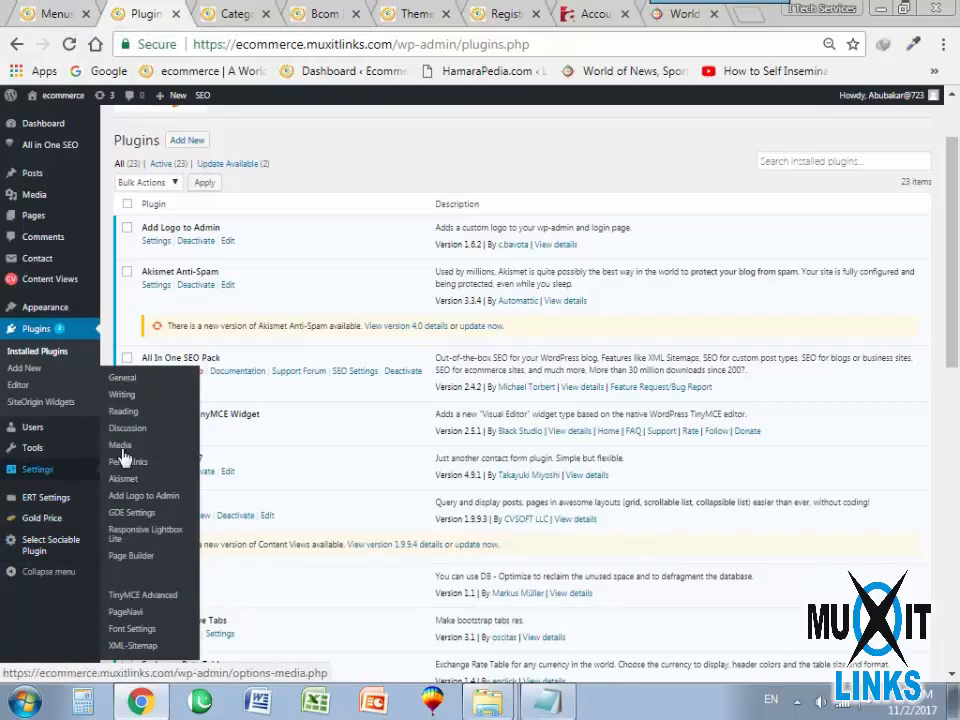
mouse_move(45, 260)
mouse_move(40, 427)
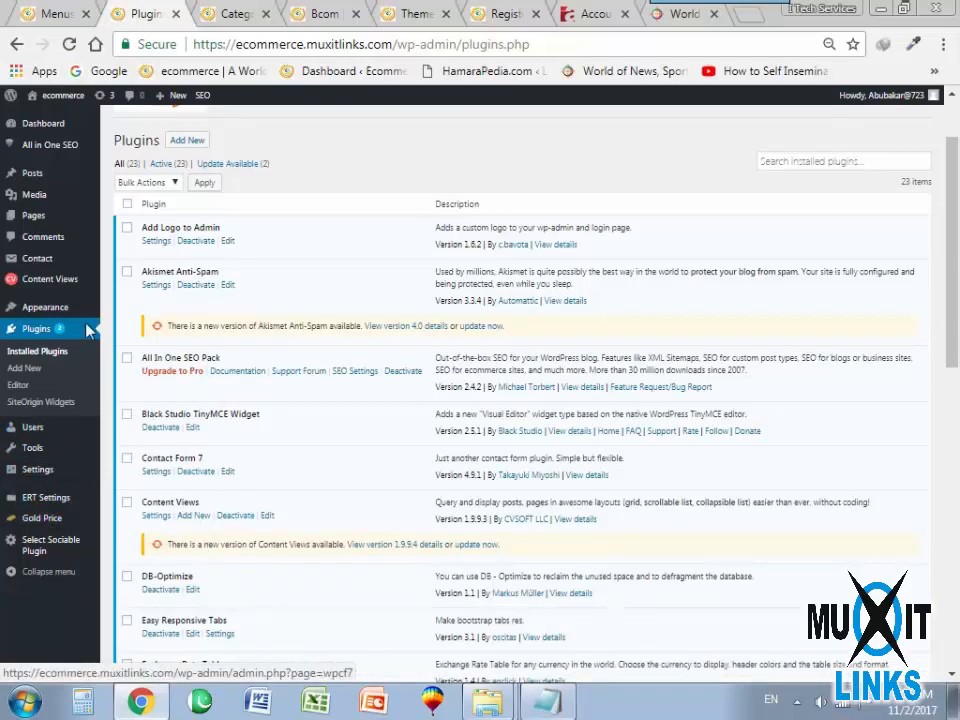
mouse_move(50, 308)
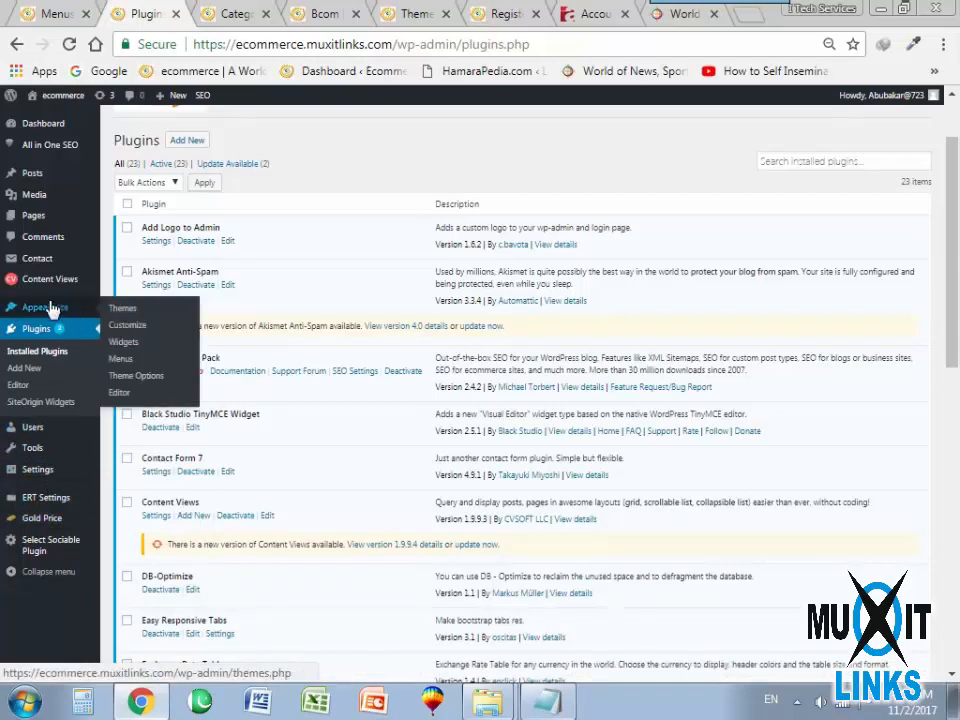
mouse_move(40, 270)
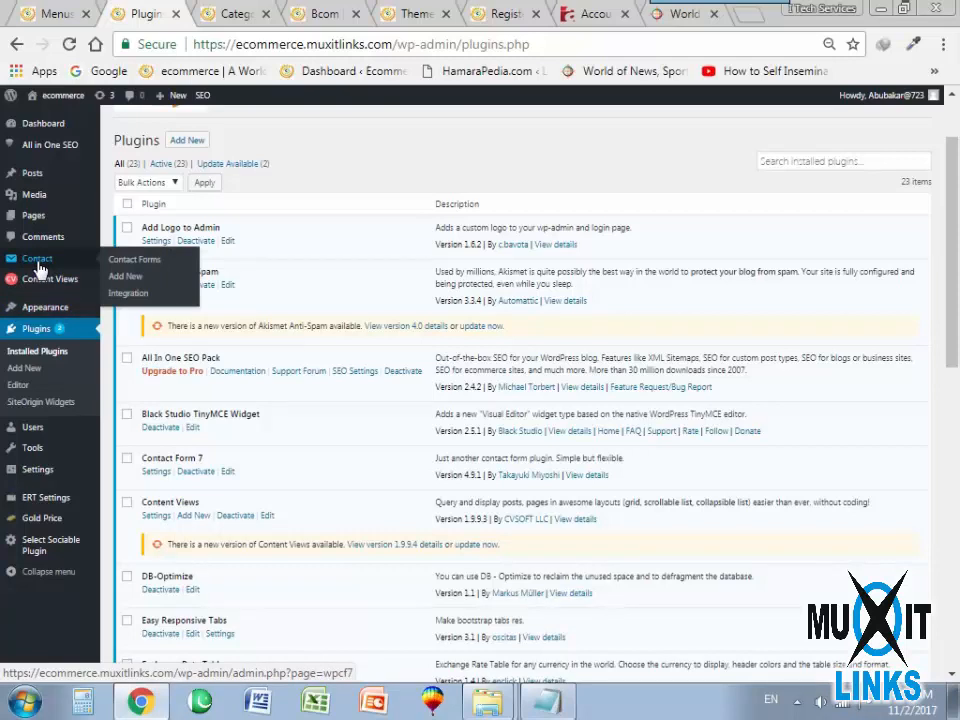
left_click(127, 277)
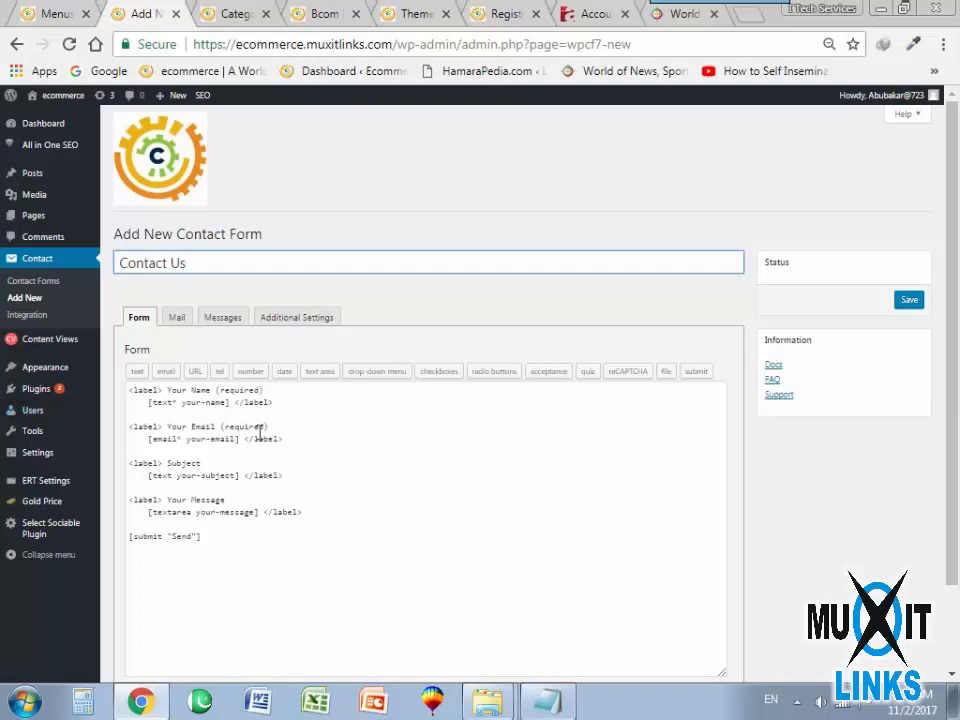
scroll(283, 466, "down", 1)
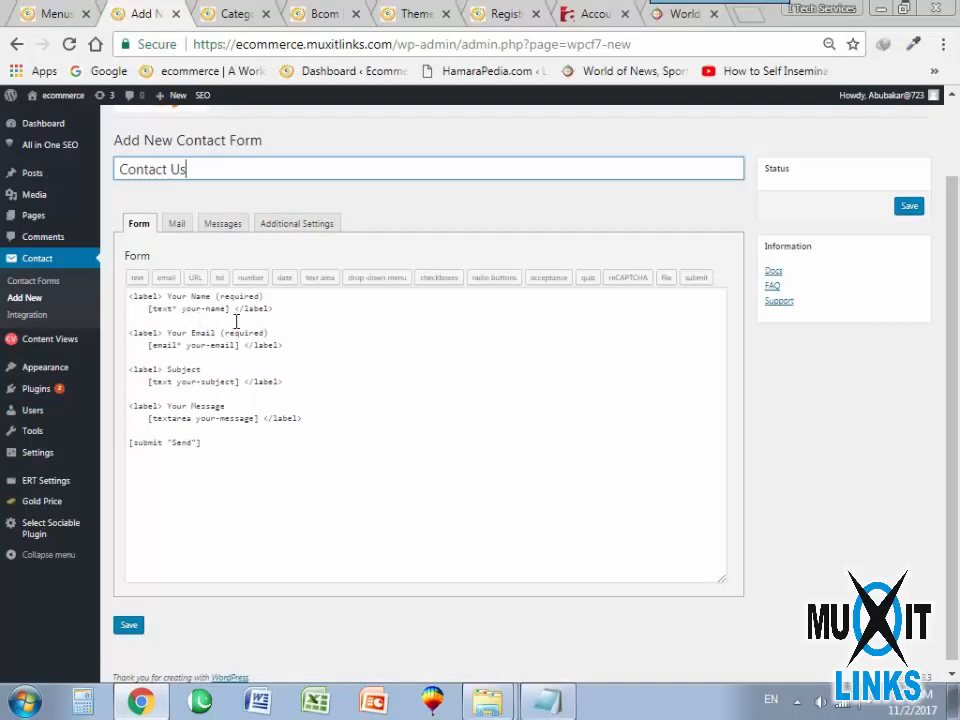
left_click(134, 627)
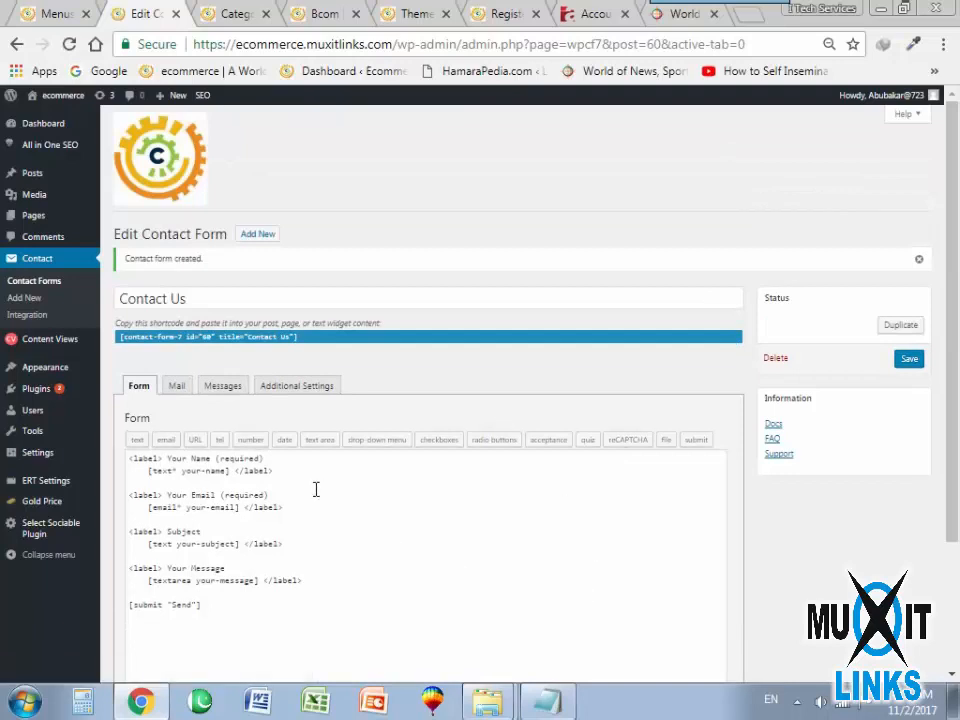
Look through the Contact Us form's mail, messages and additional settings, and copy the form's shortcode.
scroll(315, 489, "down", 1)
left_click(176, 291)
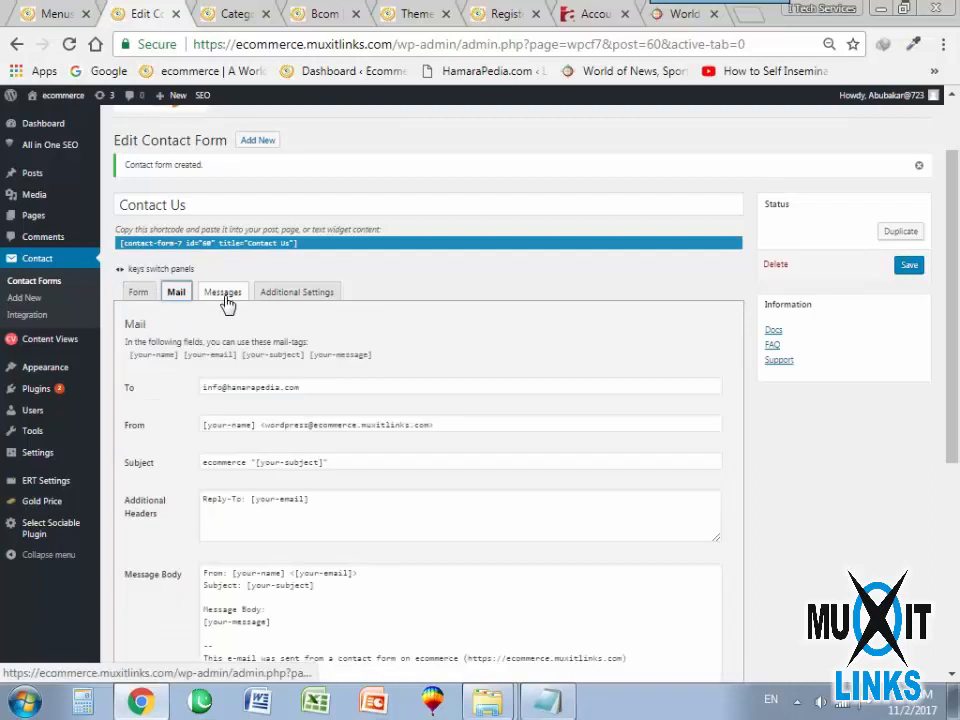
left_click(224, 298)
left_click(302, 296)
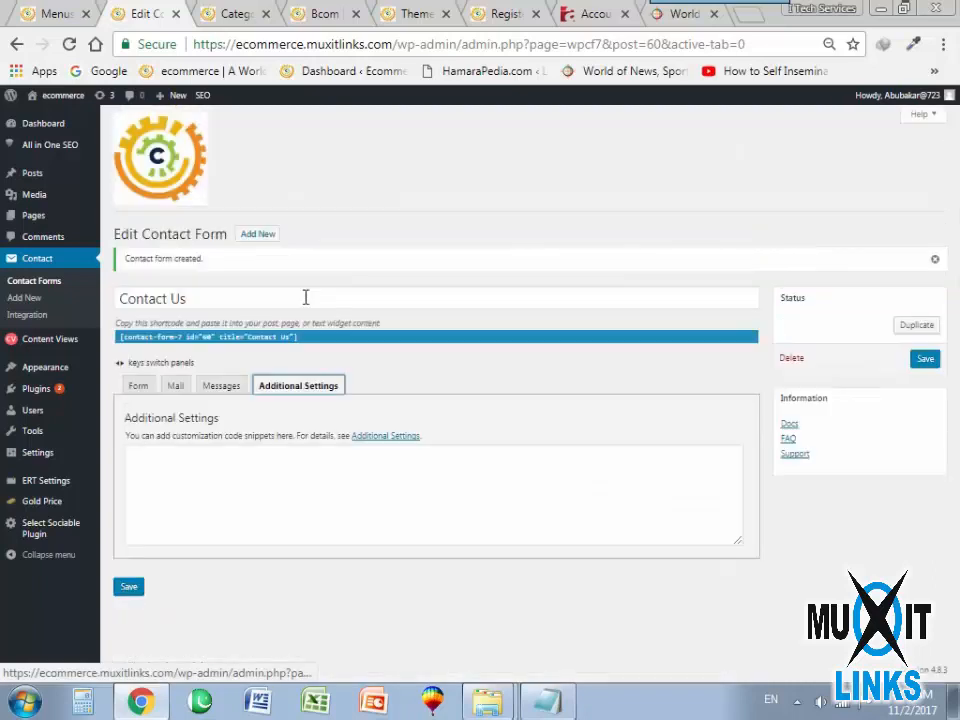
left_click_drag(298, 340, 274, 343)
right_click(278, 343)
left_click(317, 352)
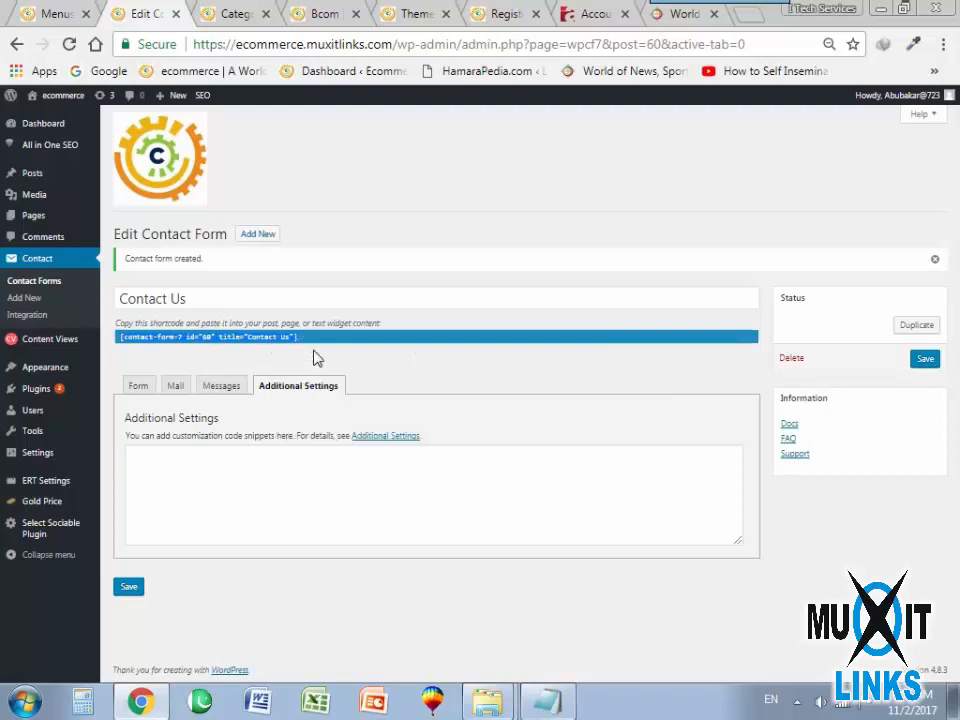
Open the list of all posts in a new browser tab and open the Register post for editing.
mouse_move(32, 173)
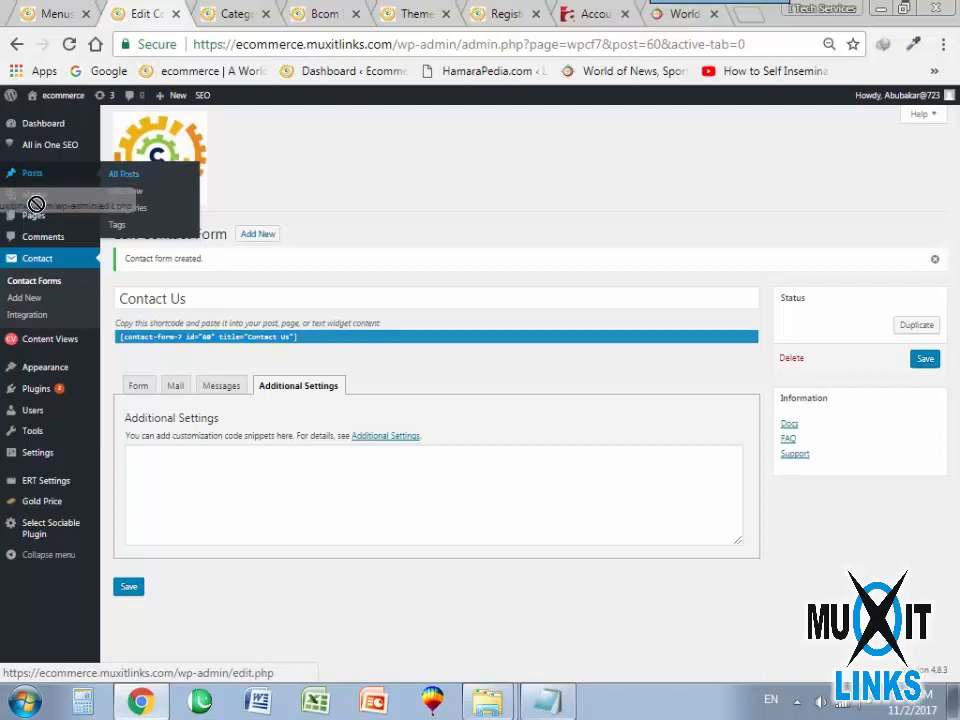
right_click(159, 177)
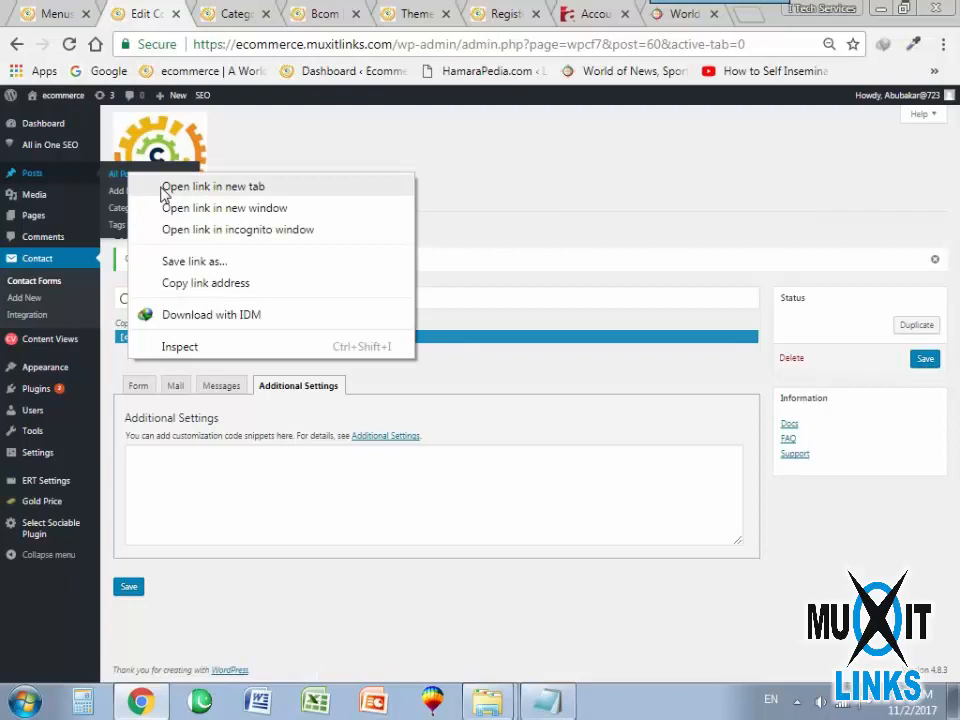
left_click(164, 188)
left_click(208, 15)
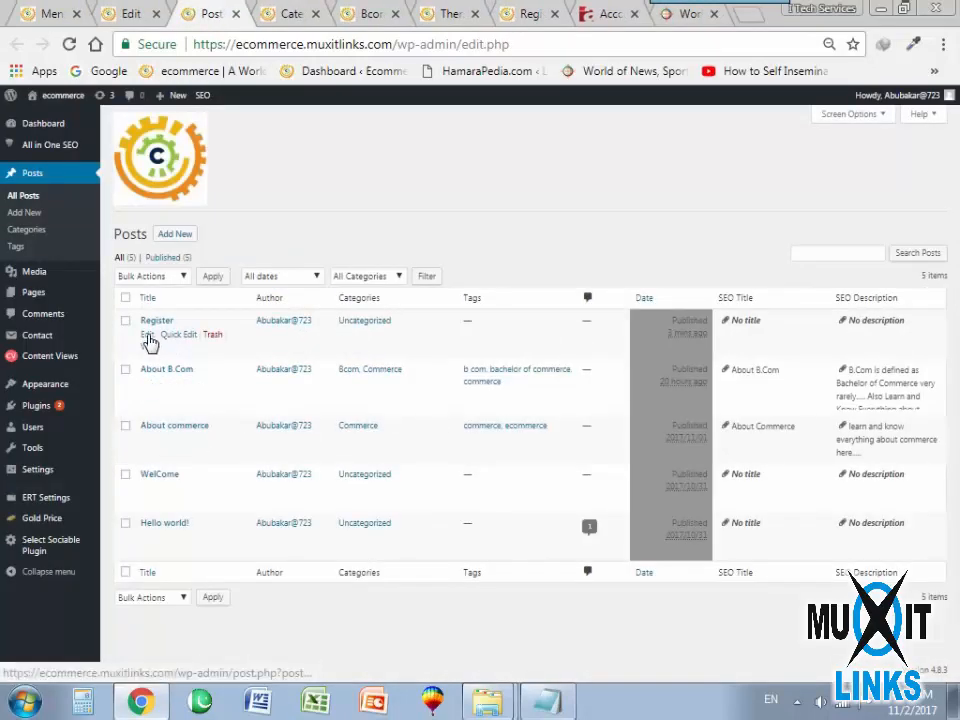
left_click(146, 335)
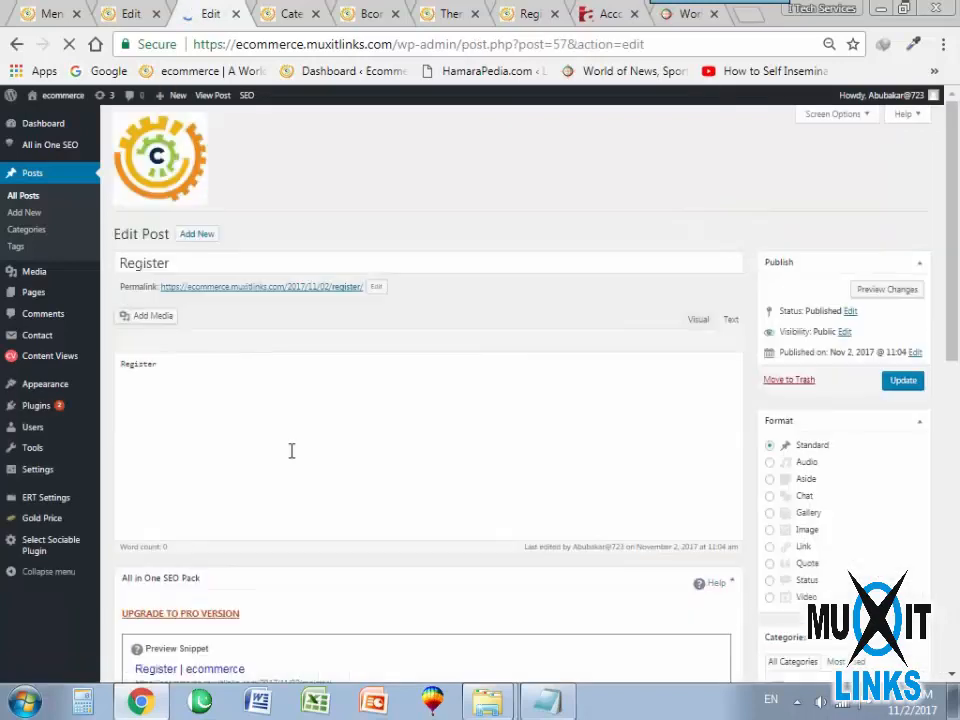
Replace the Register post's content with the shortcode [contact-form-7 id="60" title="Contact Us"] and update the post.
left_click_drag(186, 386, 71, 371)
key("BackSpace")
key("ctrl+z")
left_click(280, 444)
key("ctrl+a")
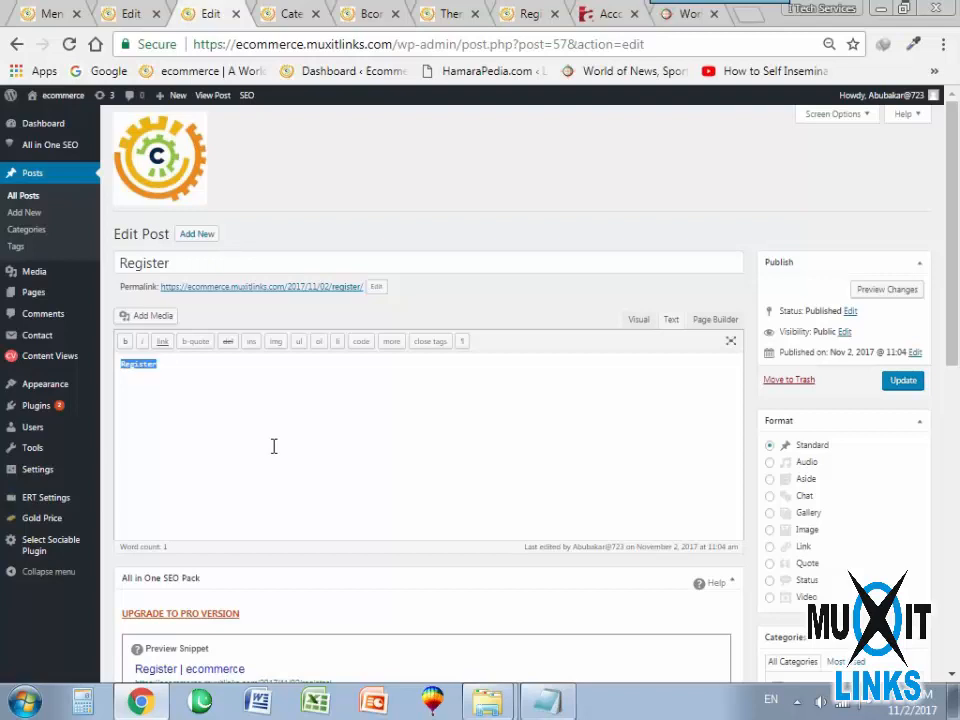
key("ctrl+v")
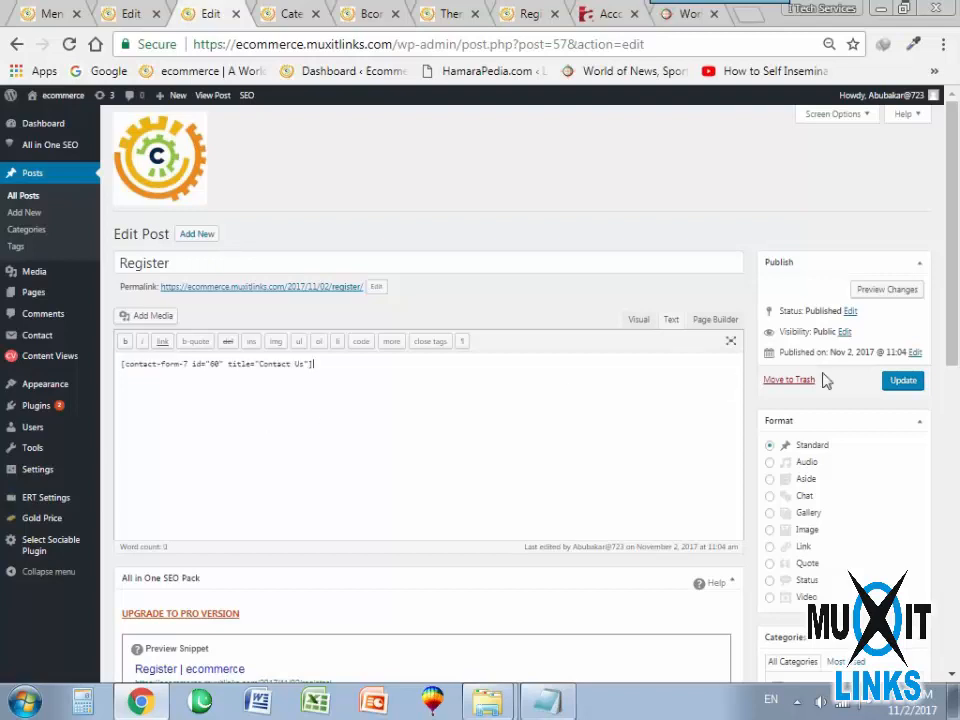
left_click(896, 381)
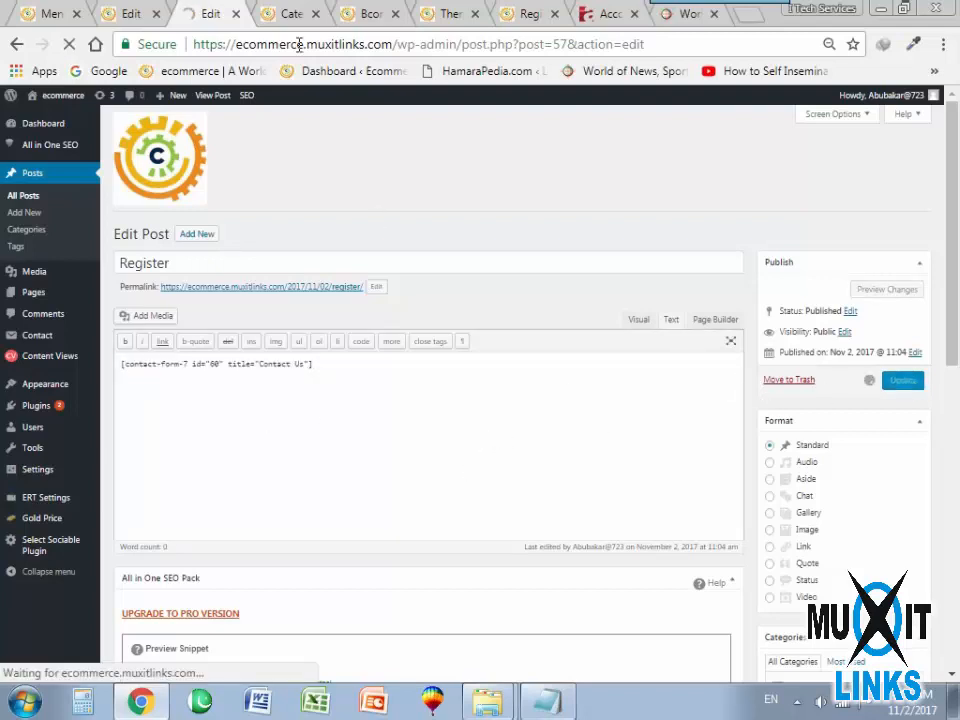
Go to the live site's home page and open the Register page from its topbar menu.
left_click(447, 14)
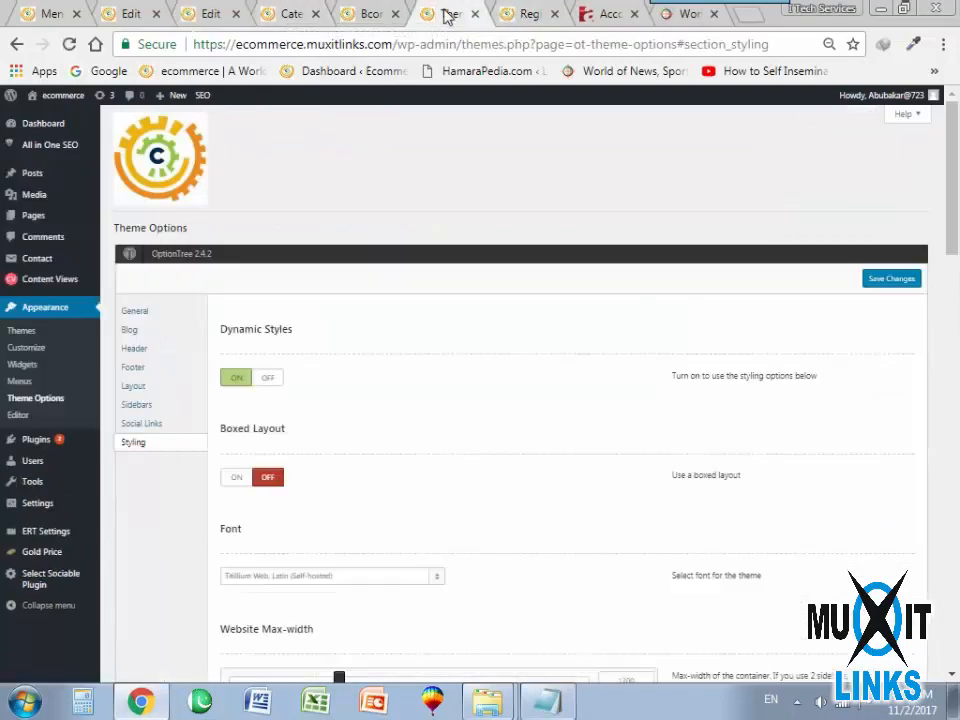
left_click(529, 15)
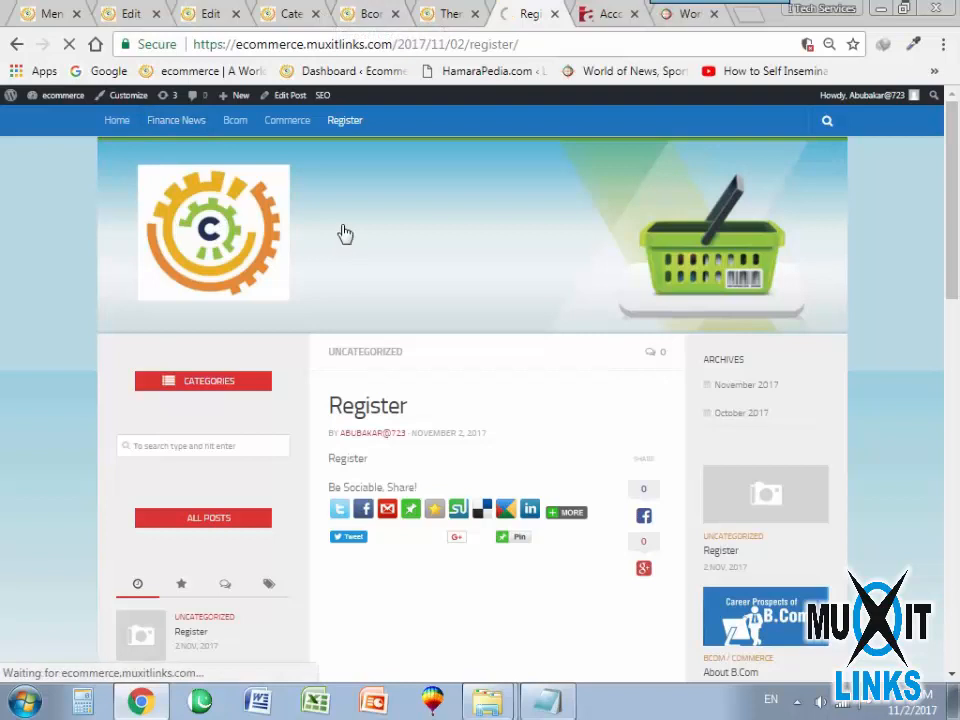
left_click(274, 242)
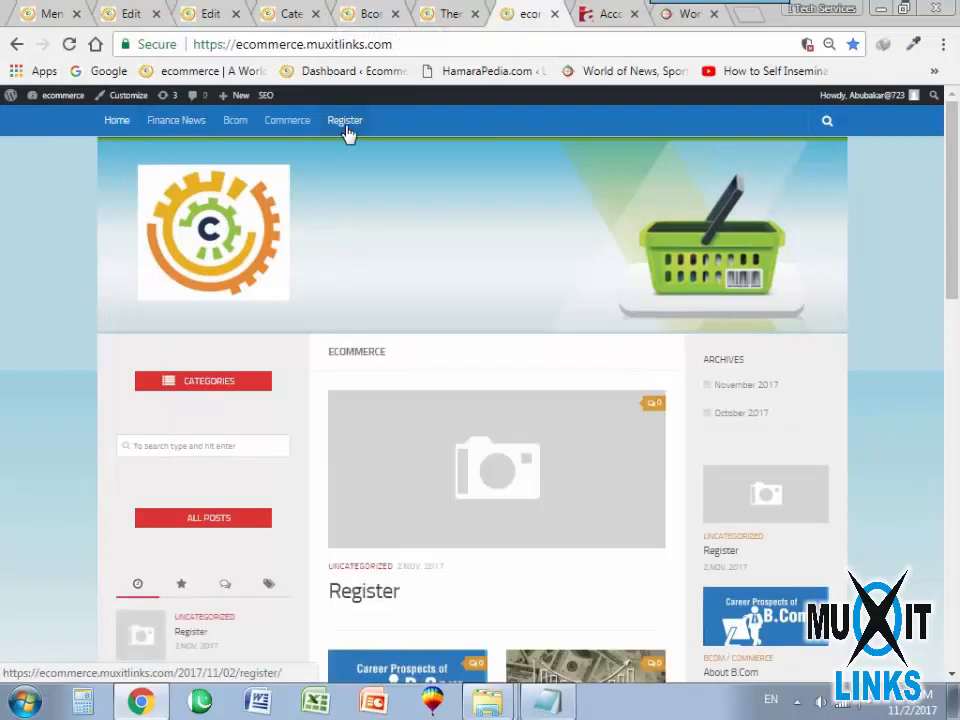
left_click(345, 128)
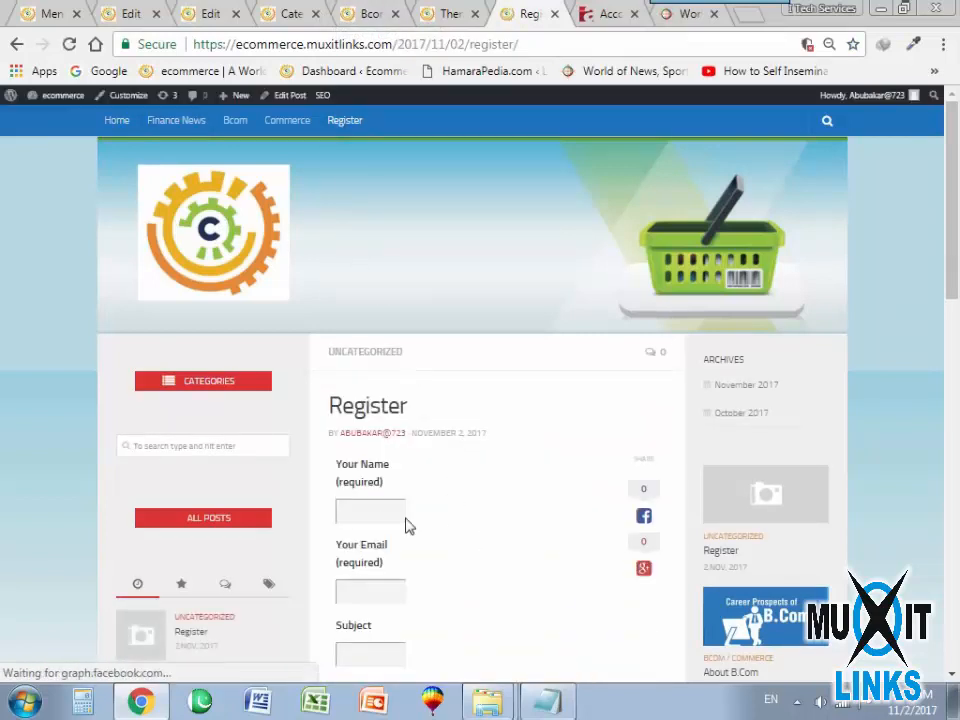
Check the contact form on the Register page, going through its name, email, subject and message fields.
scroll(452, 492, "down", 1)
left_click(377, 420)
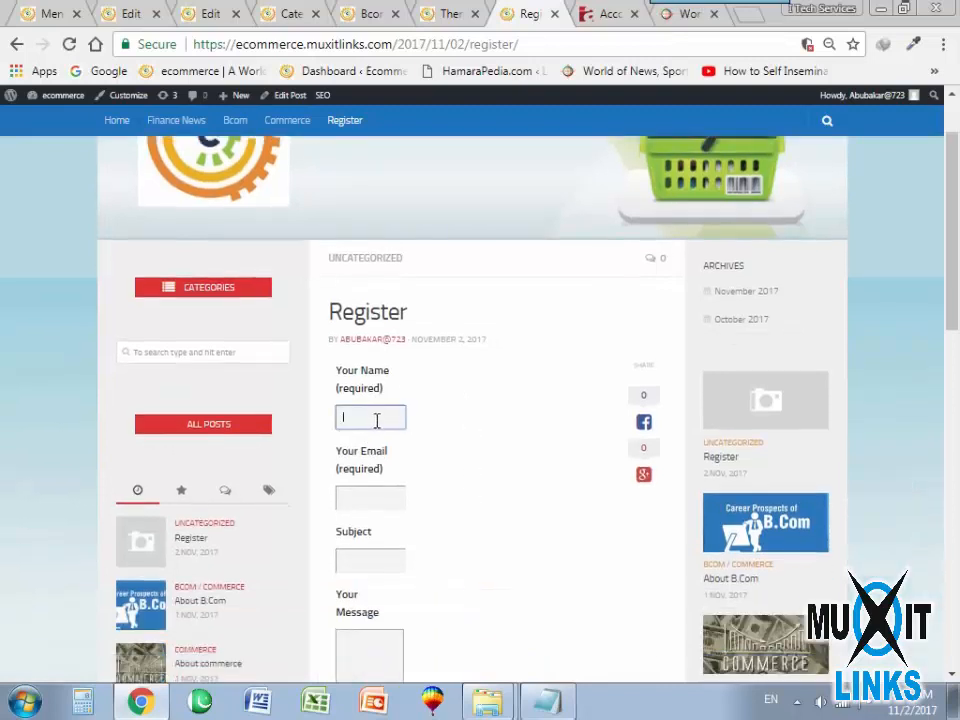
left_click(376, 507)
left_click(362, 565)
scroll(484, 536, "down", 2)
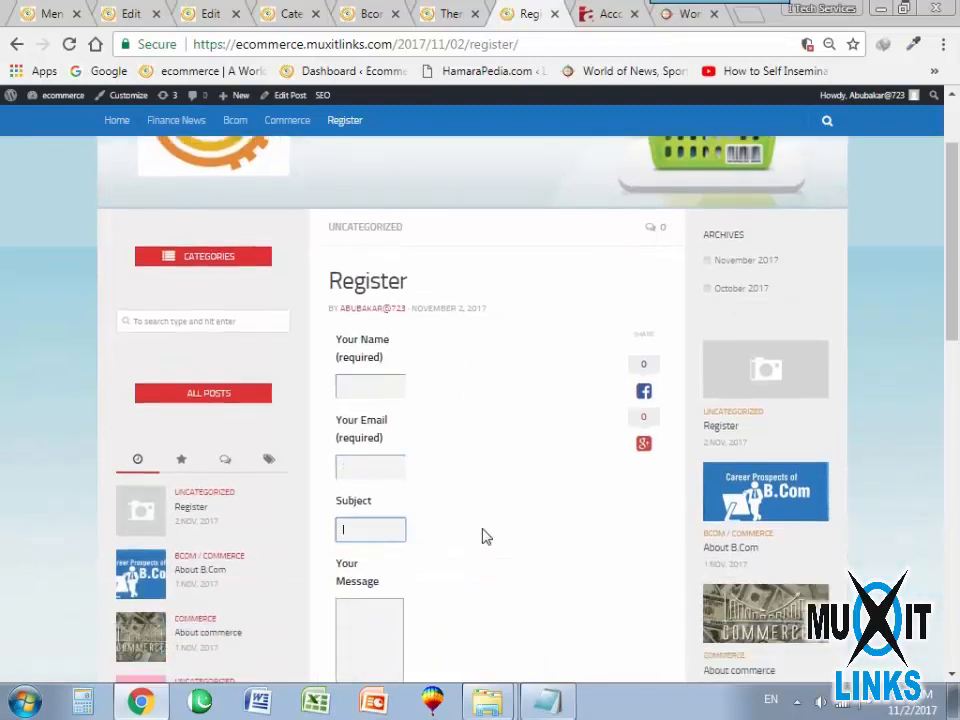
left_click(388, 491)
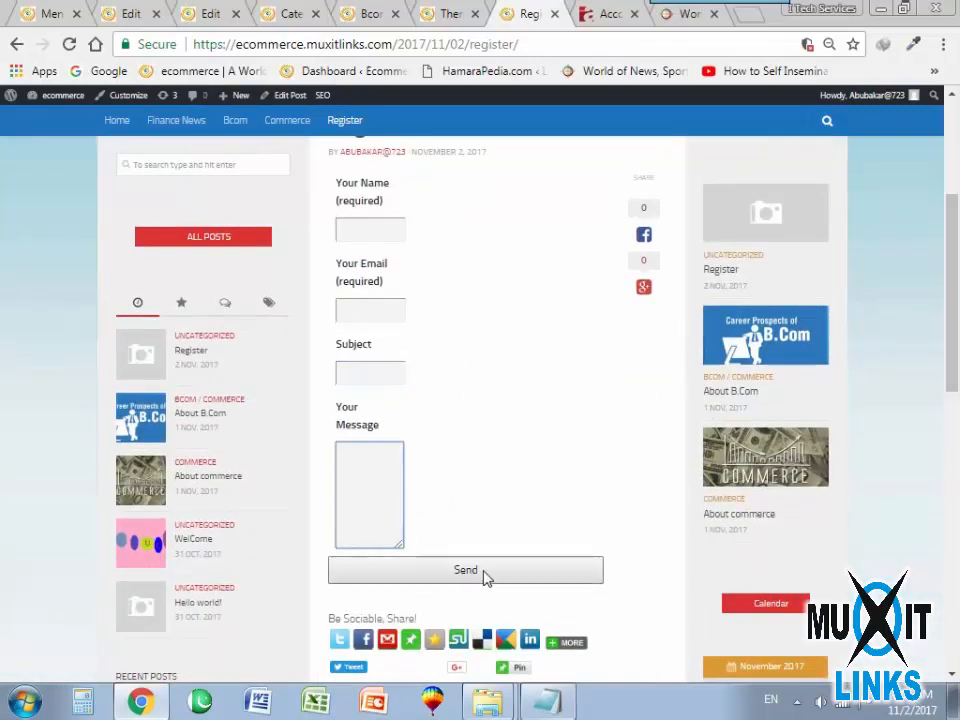
scroll(420, 564, "up", 3)
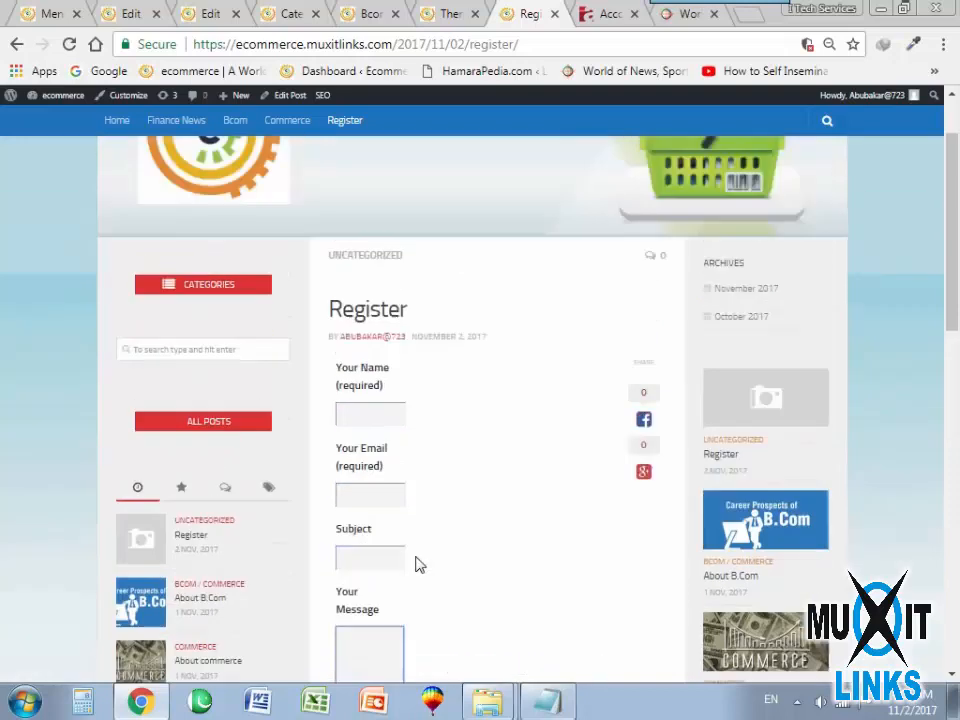
left_click(404, 512)
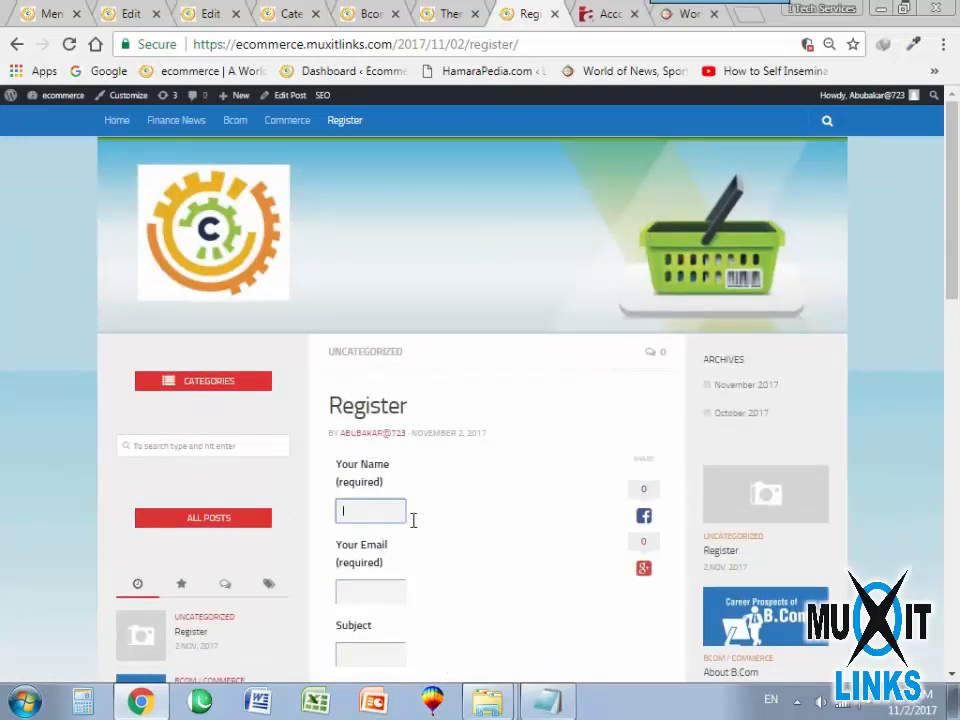
left_click(407, 511)
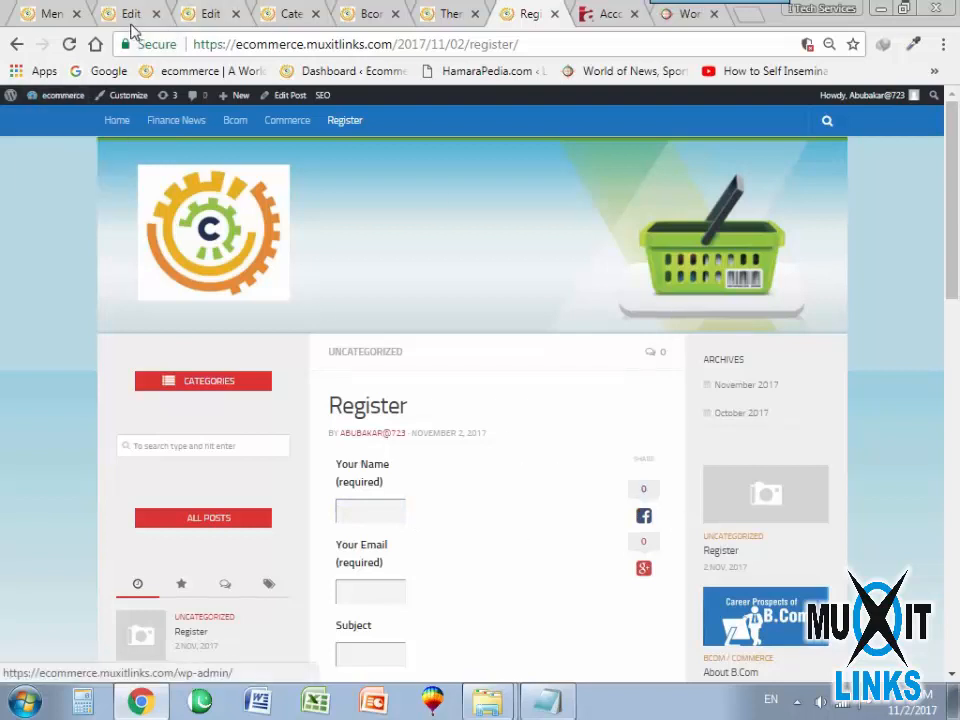
Return to the Contact Us form editor and review its form template, mail, messages and additional settings.
left_click(131, 14)
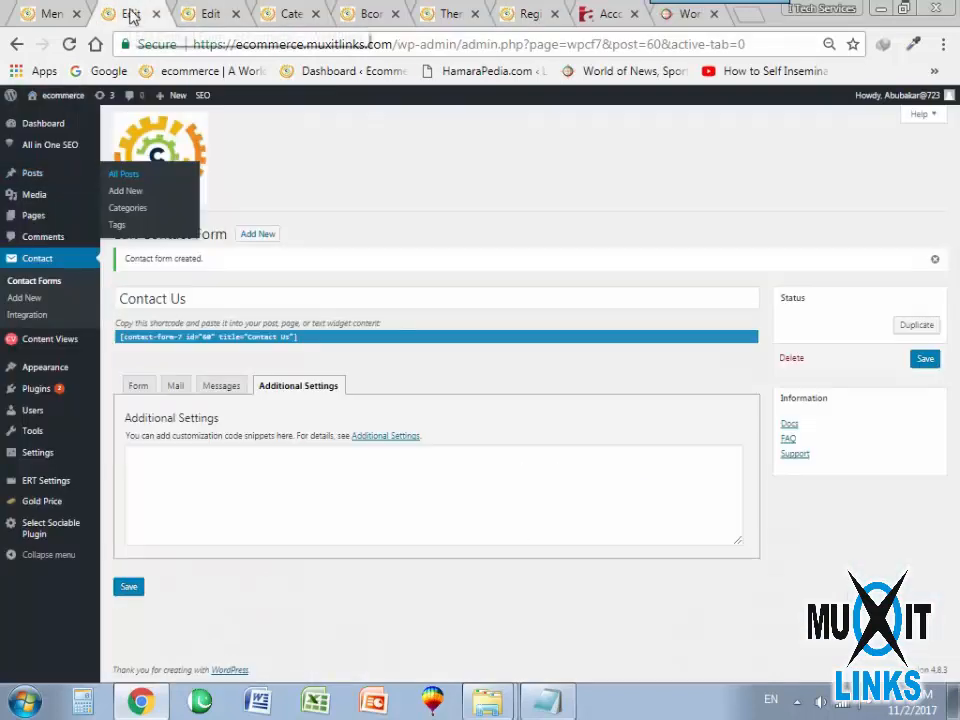
left_click(147, 390)
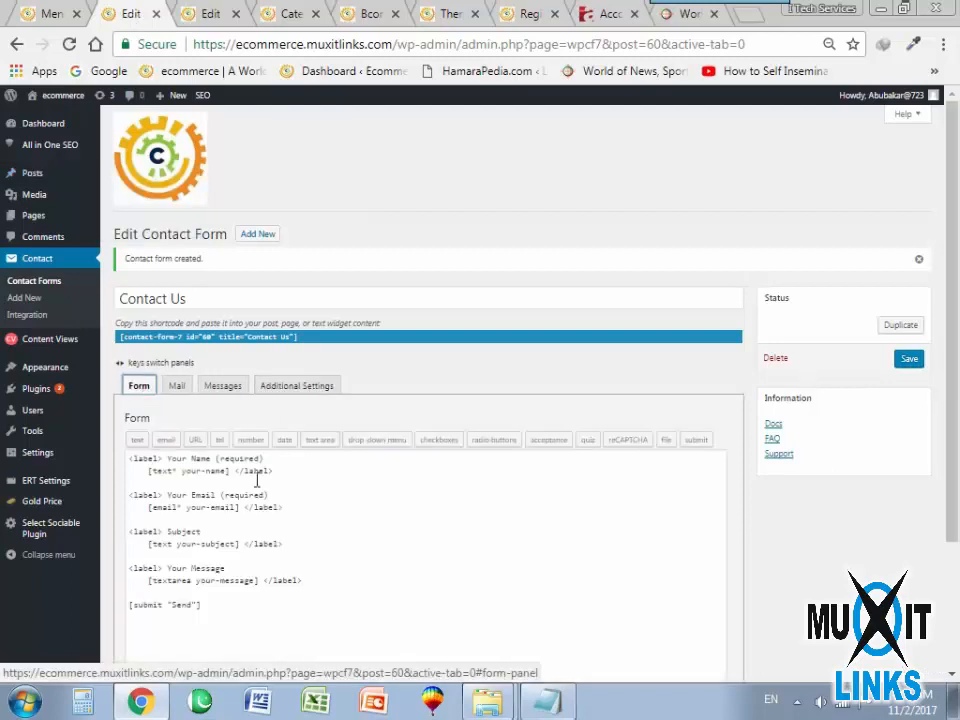
scroll(240, 460, "down", 1)
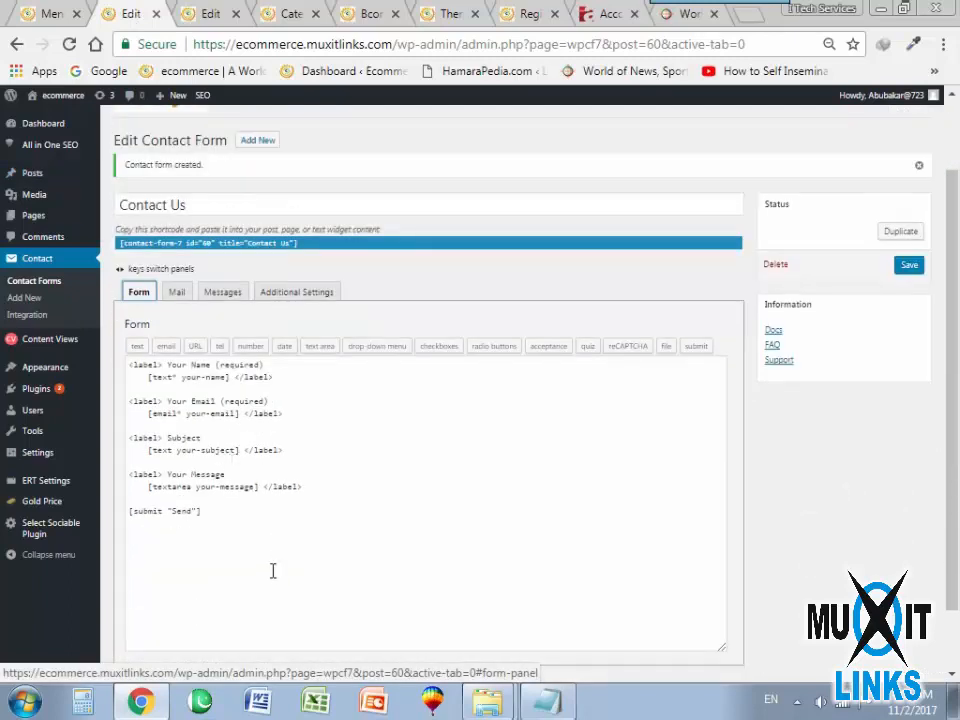
scroll(200, 534, "down", 1)
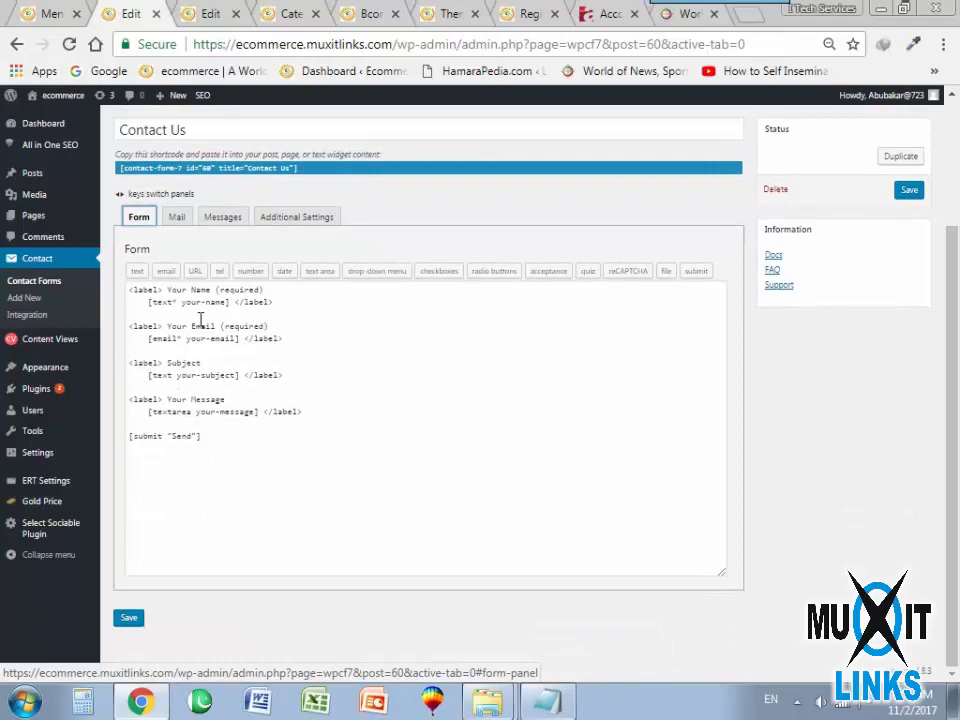
left_click(176, 218)
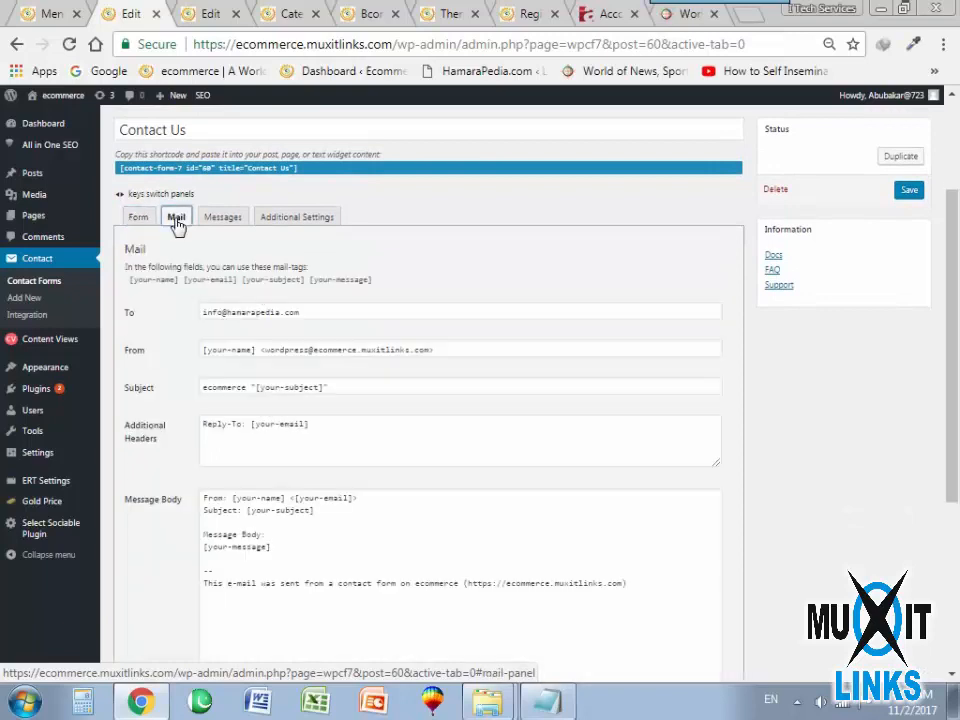
scroll(285, 430, "down", 3)
scroll(232, 401, "up", 3)
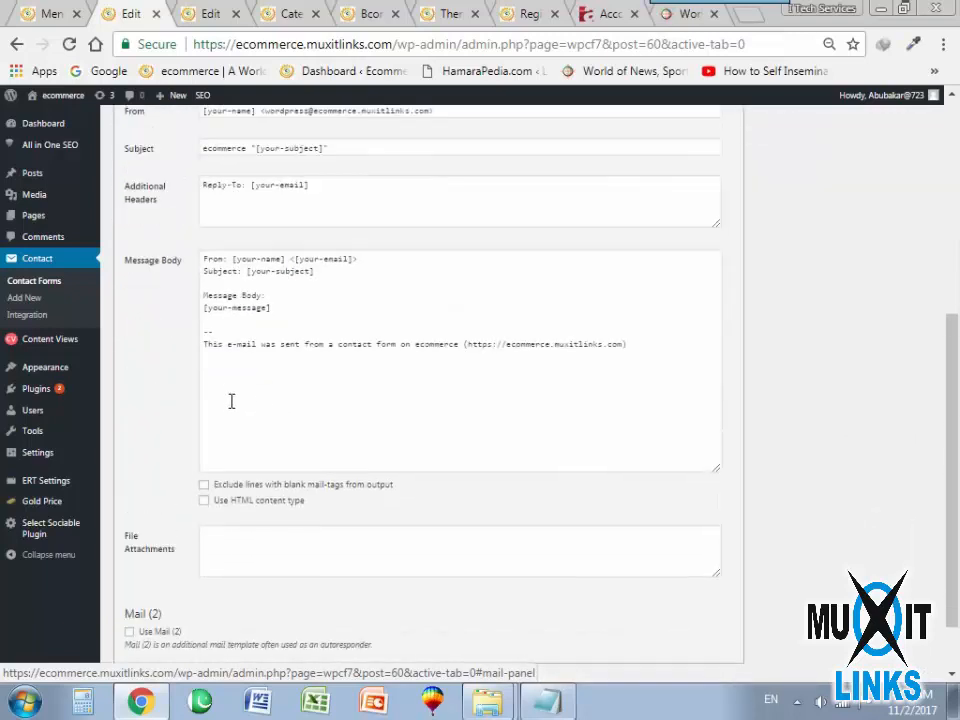
left_click(221, 217)
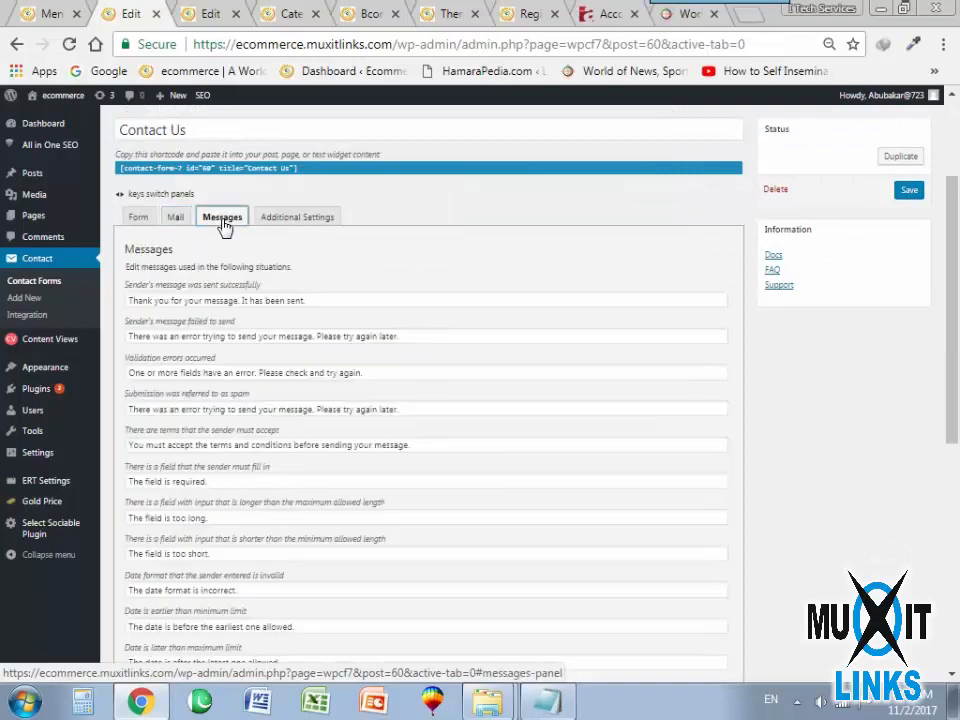
left_click(145, 218)
left_click(278, 218)
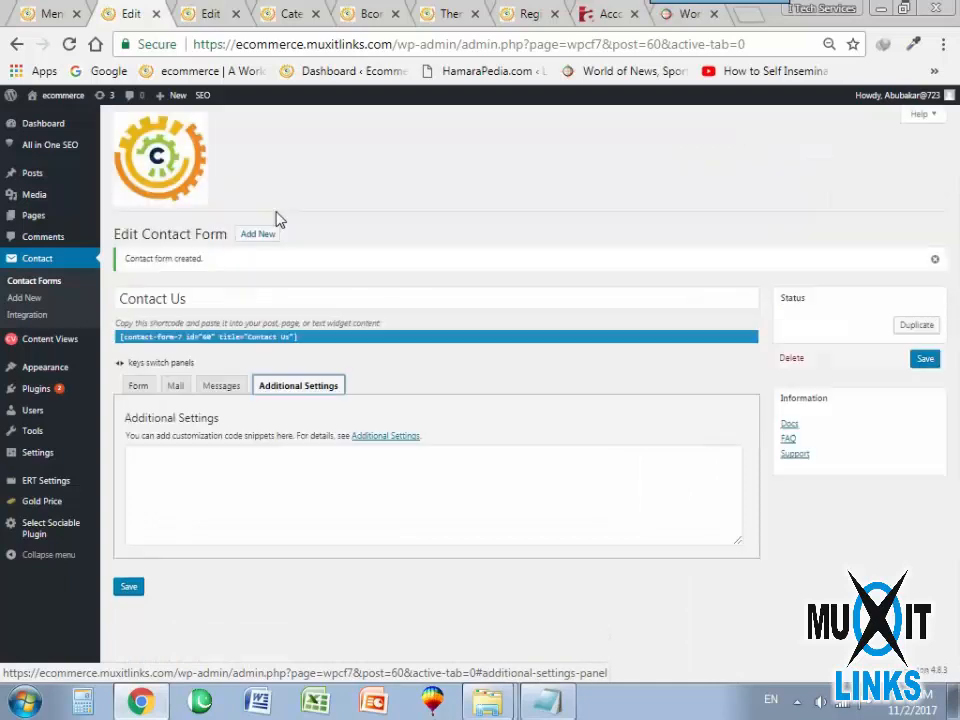
Save the Contact Us form with its existing form template and copy its shortcode.
left_click(140, 388)
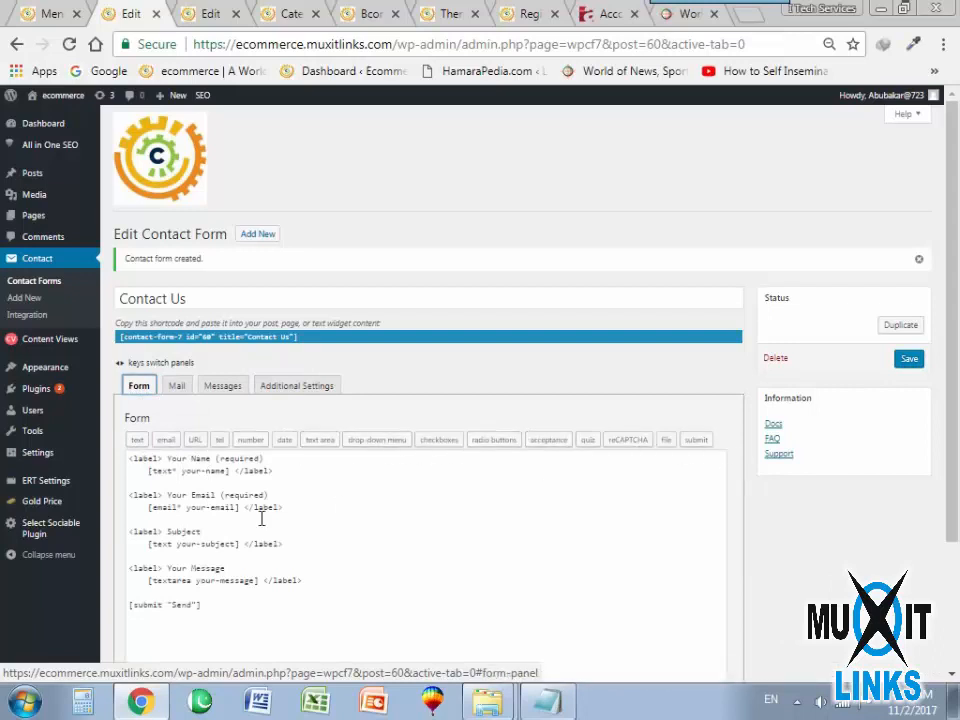
scroll(262, 518, "down", 2)
left_click(131, 619)
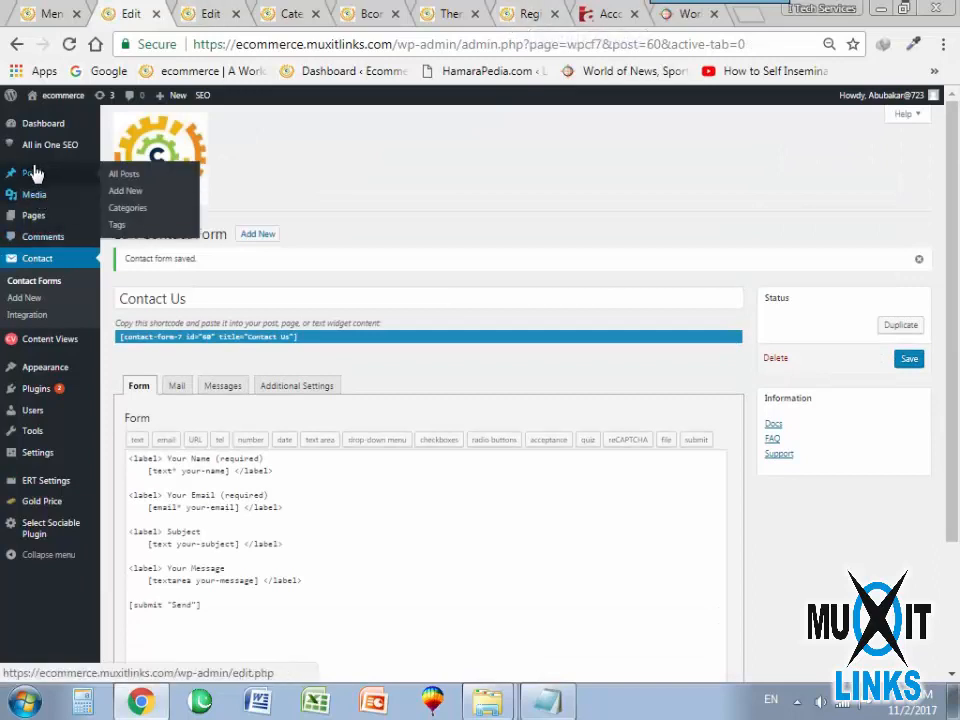
right_click(250, 343)
left_click(285, 349)
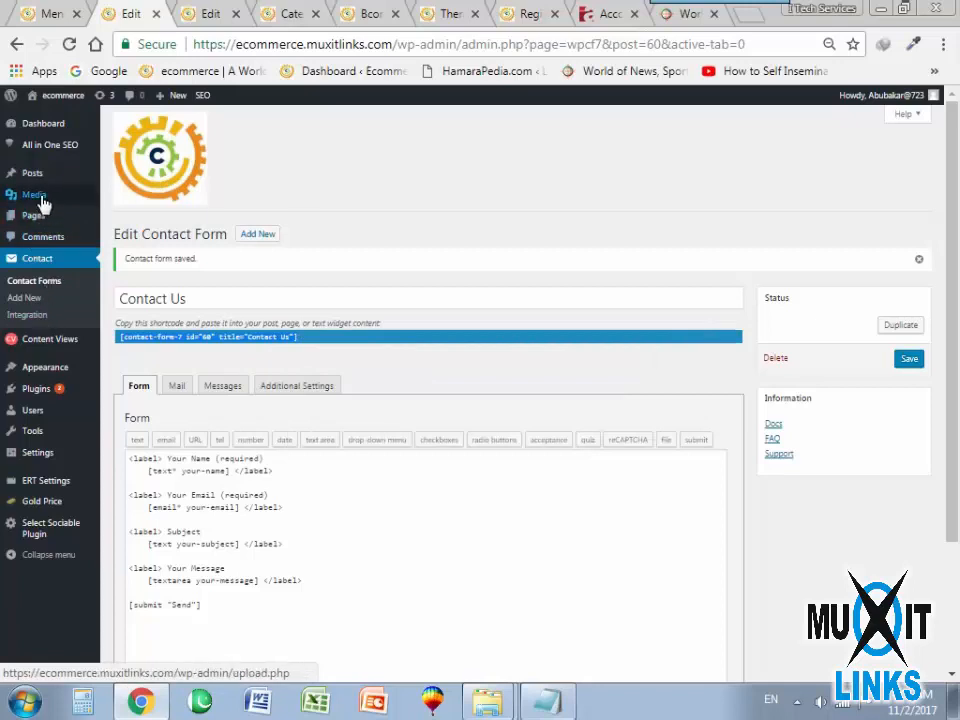
Start a new page in a separate browser tab and title it "Contact Us".
mouse_move(43, 218)
right_click(127, 233)
left_click(160, 245)
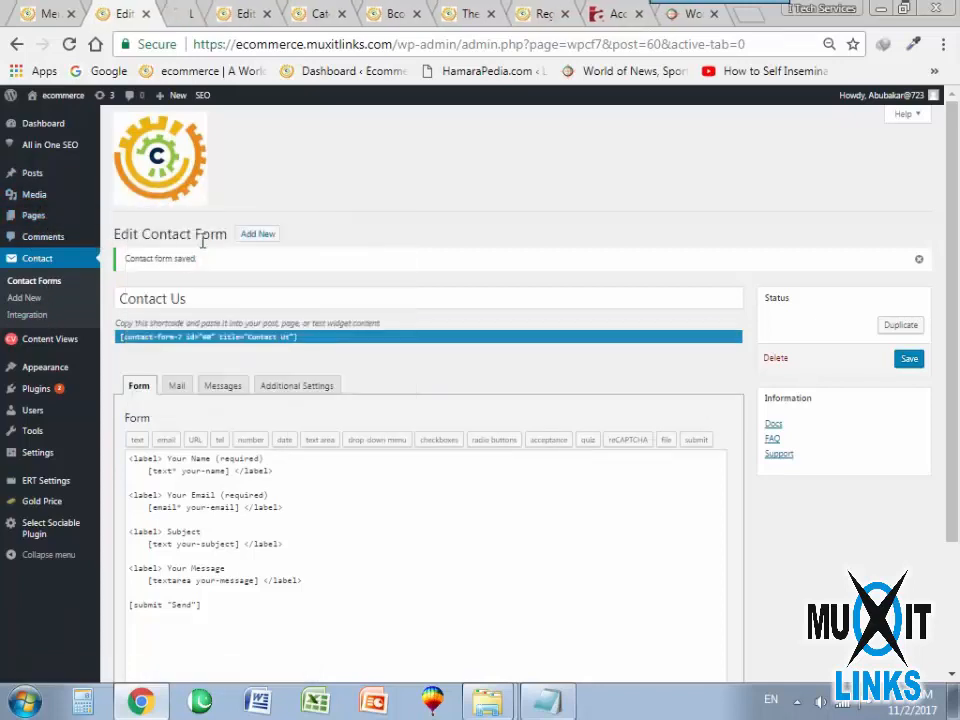
key("ctrl+Tab")
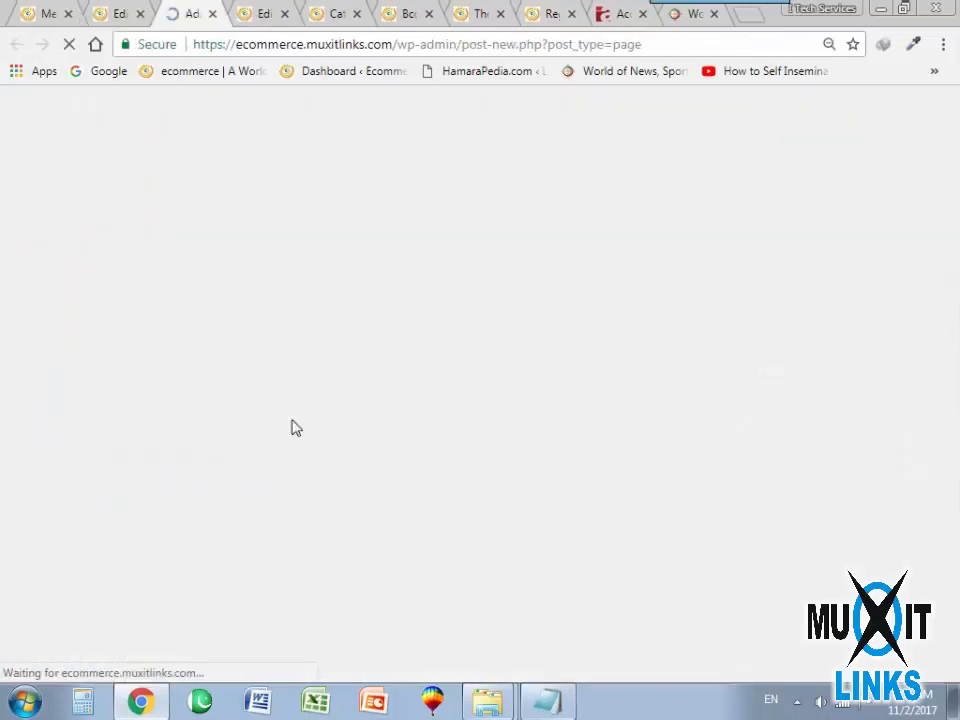
type("Contact Us")
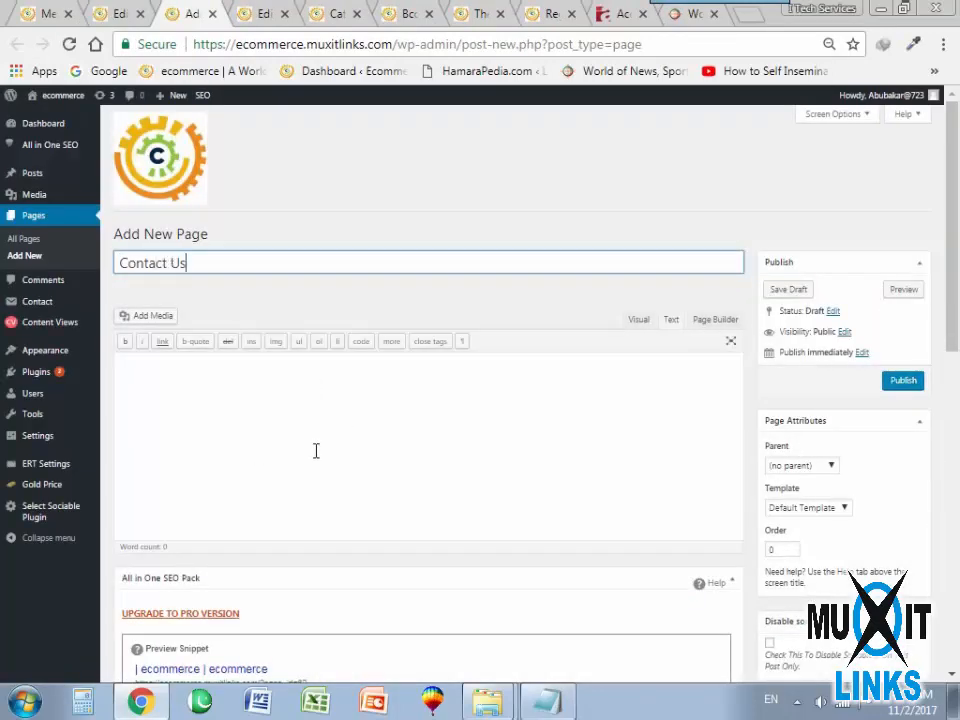
Paste the shortcode [contact-form-7 id="60" title="Contact Us"] into the page content and publish the page.
left_click(315, 451)
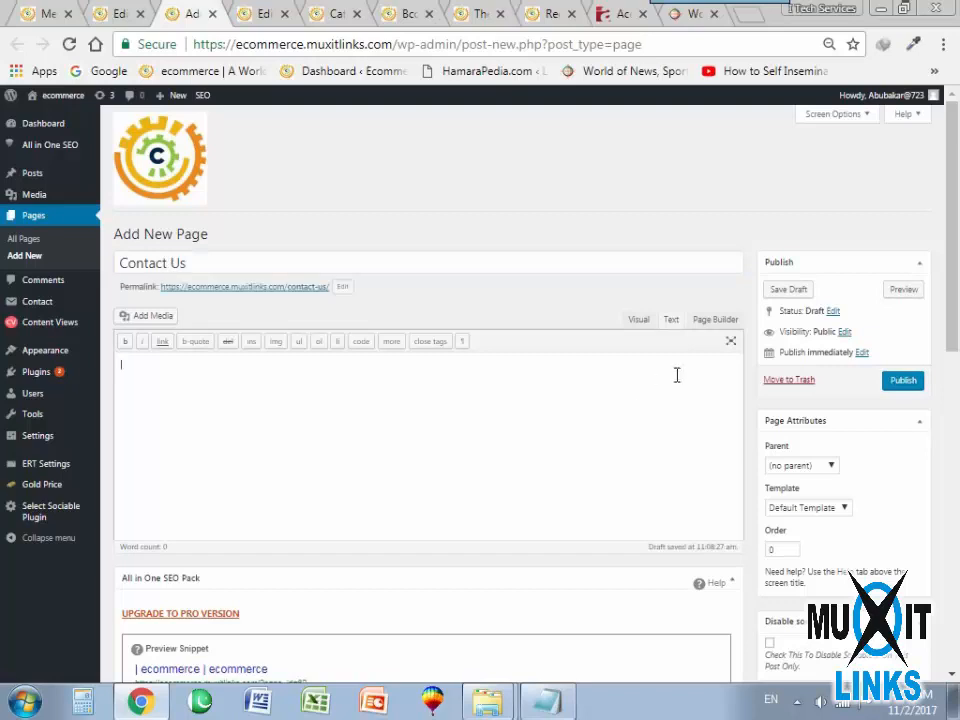
key("ctrl+v")
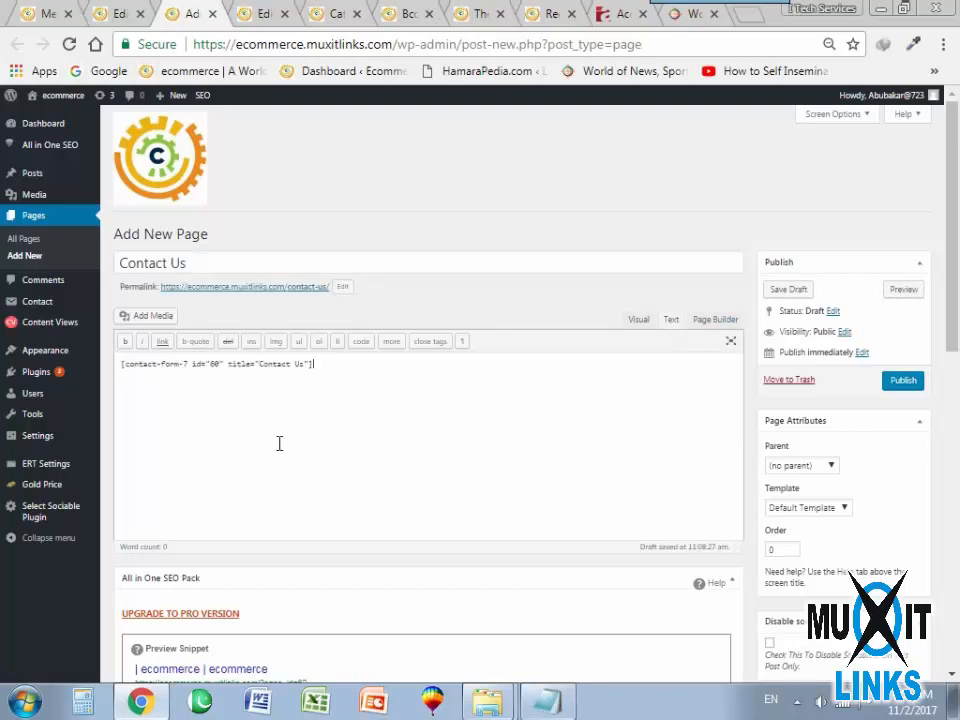
left_click(888, 381)
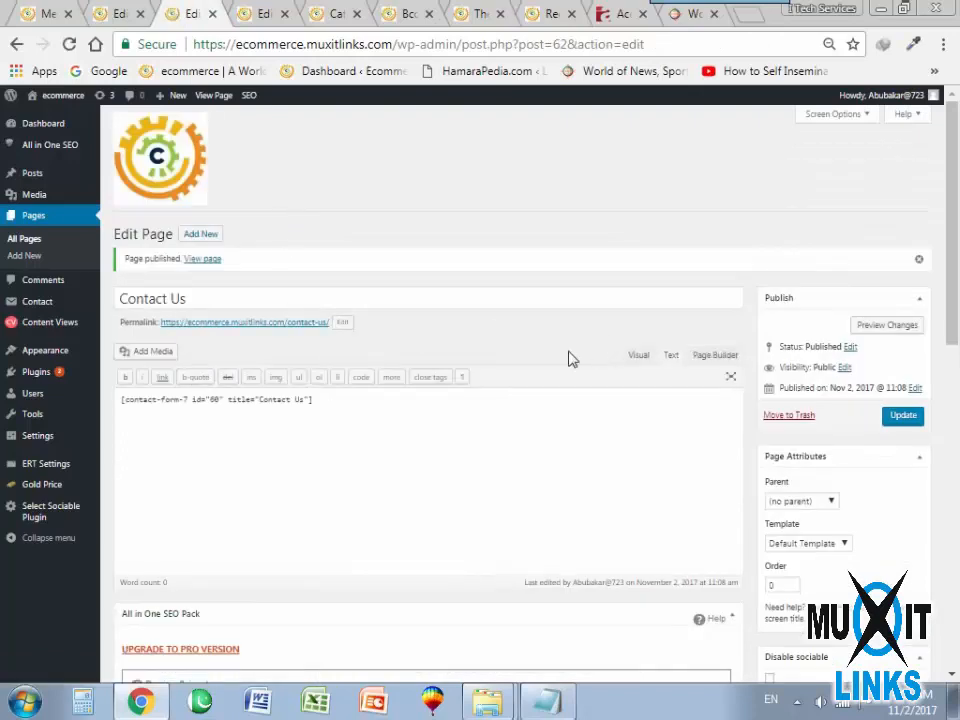
Open the published Contact Us page in a new browser tab and check its form fields and surrounding sidebars.
right_click(202, 259)
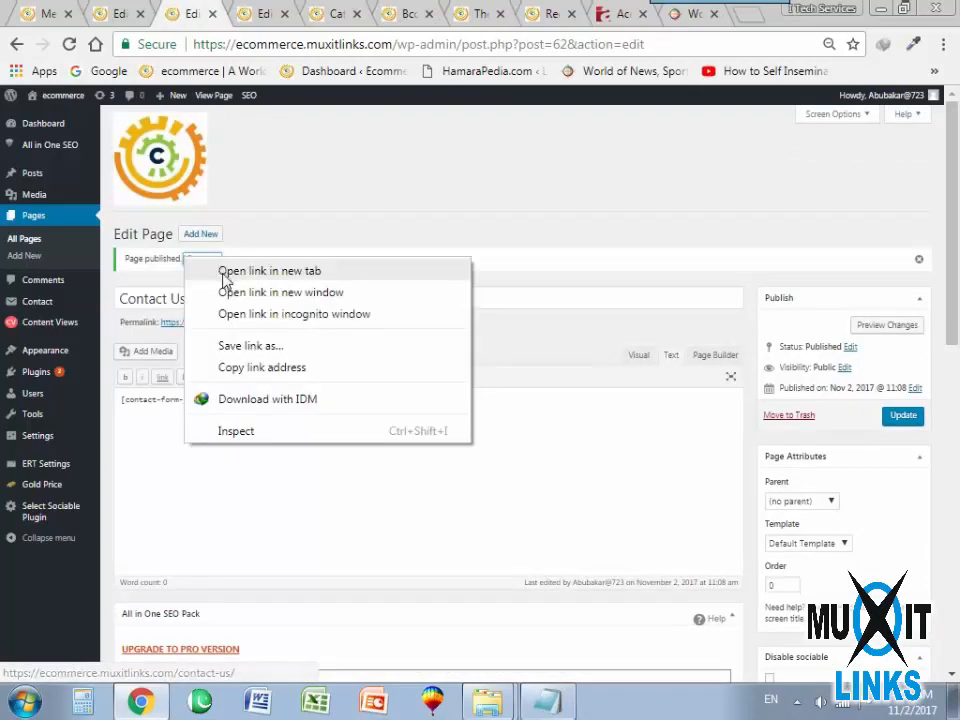
left_click(225, 272)
left_click(238, 14)
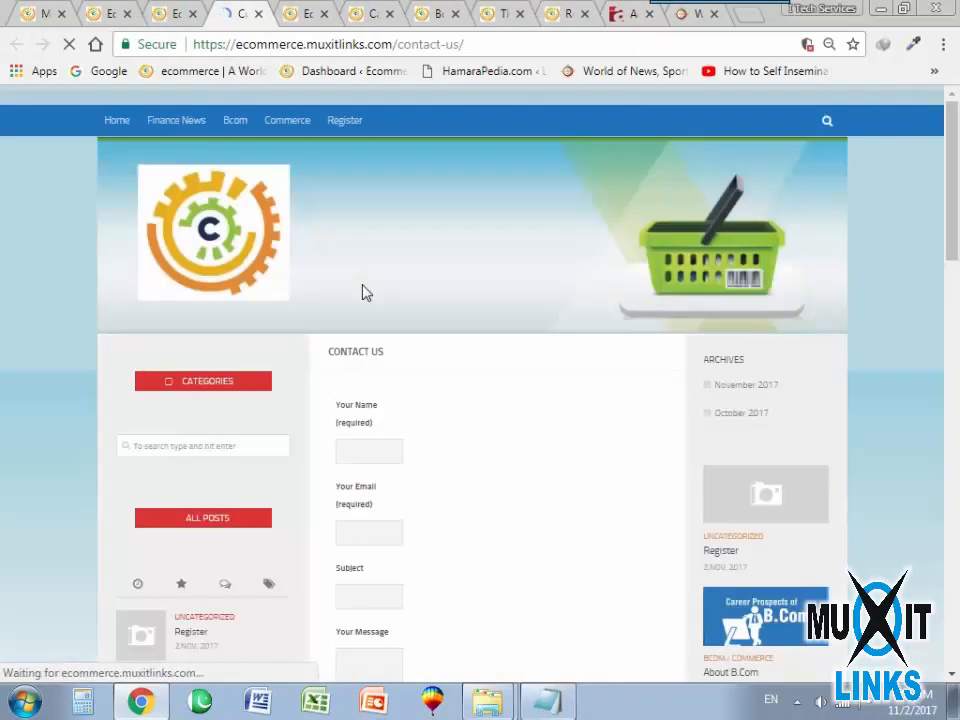
scroll(408, 491, "down", 3)
scroll(405, 510, "down", 3)
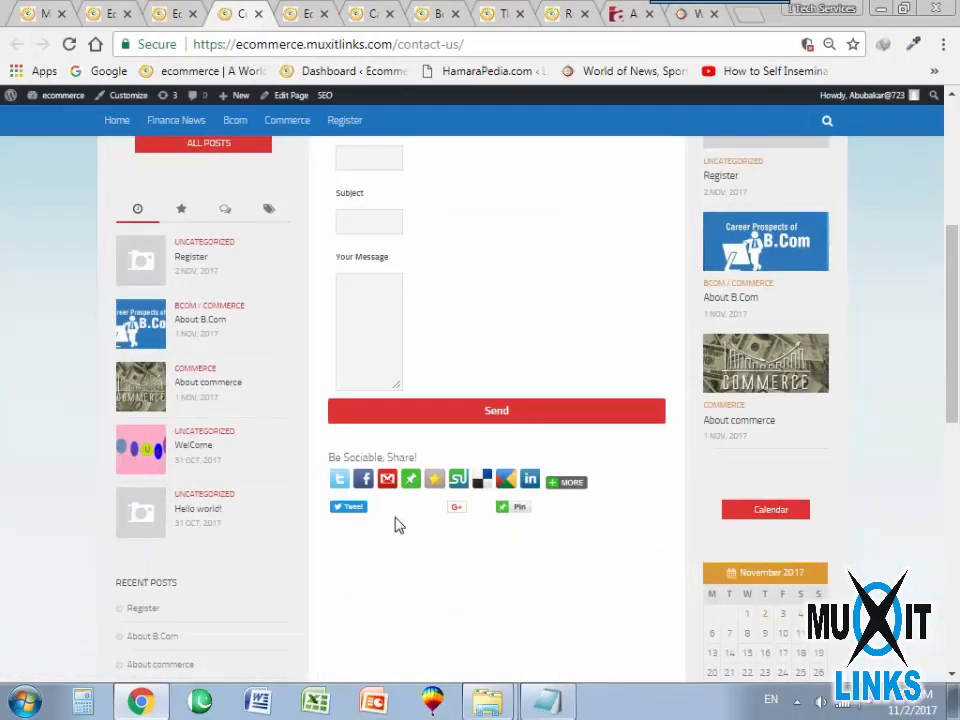
scroll(400, 523, "up", 1)
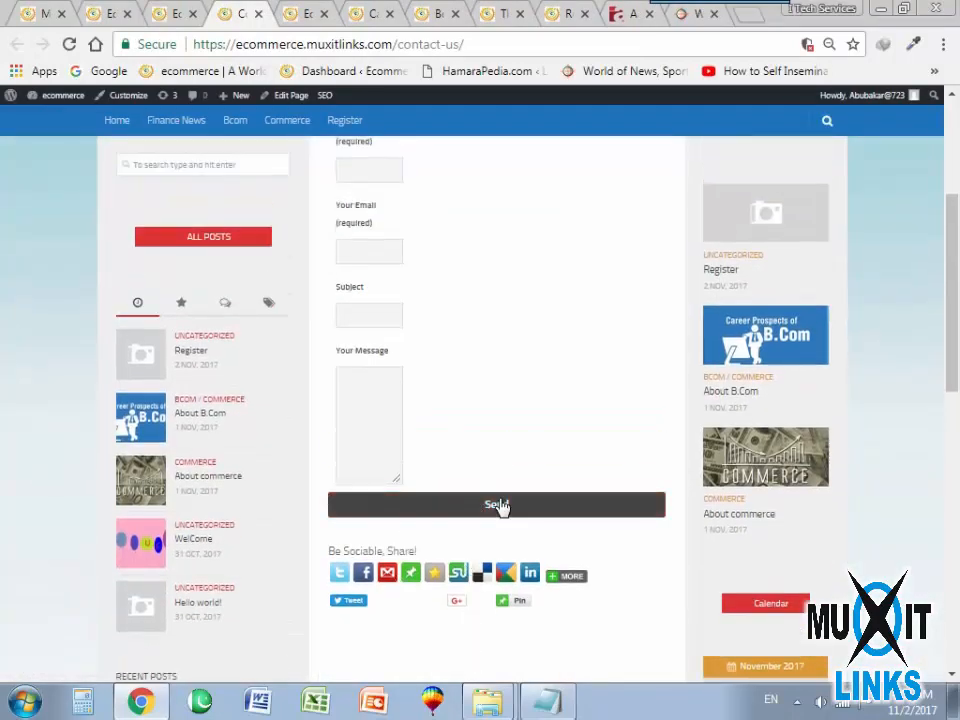
scroll(343, 572, "up", 3)
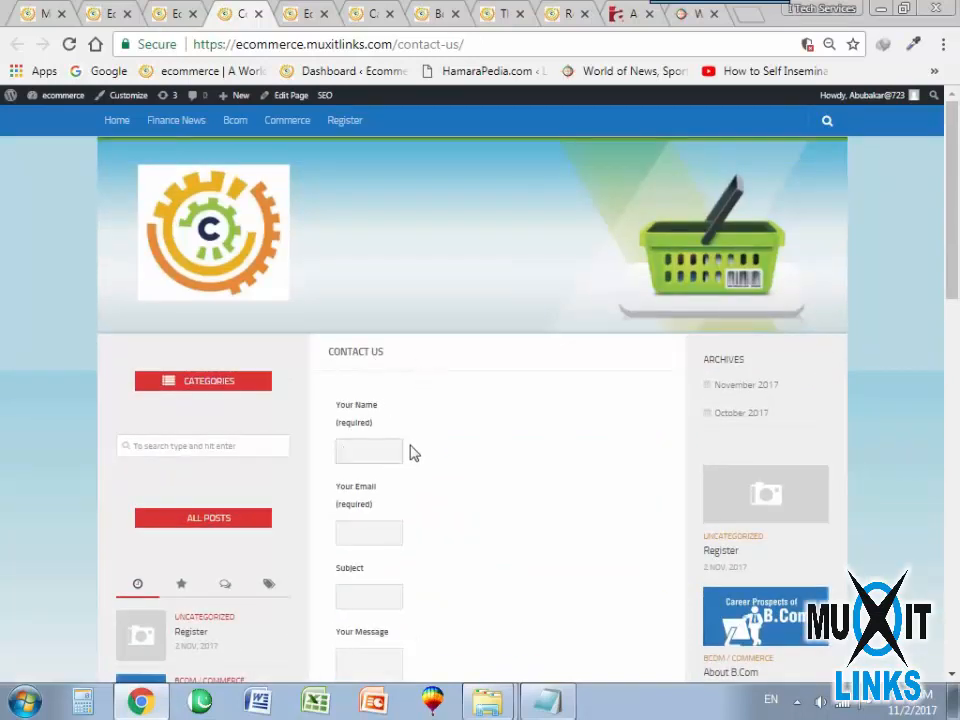
scroll(425, 487, "down", 4)
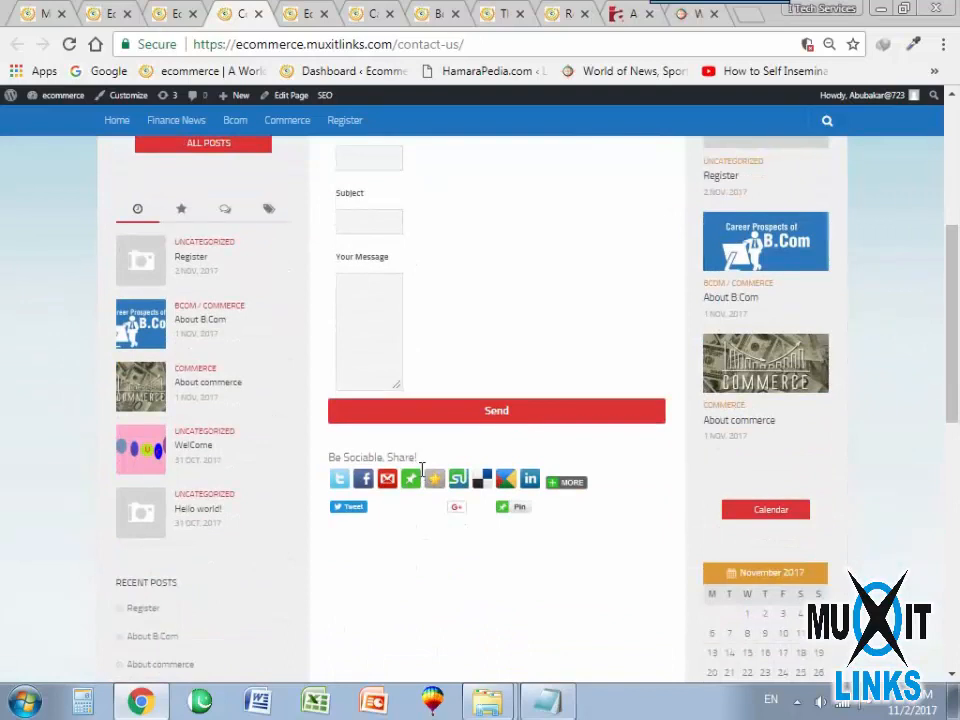
scroll(416, 465, "up", 2)
scroll(392, 439, "up", 2)
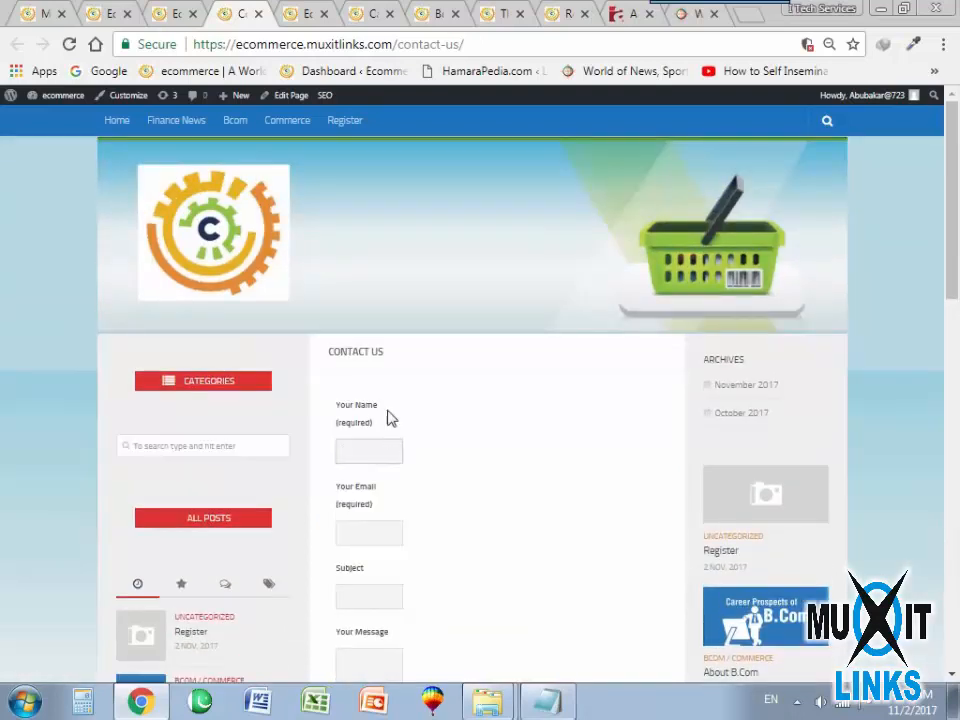
Set the Contact Us page's layout to the single full-width column without sidebars and update the page.
left_click(175, 12)
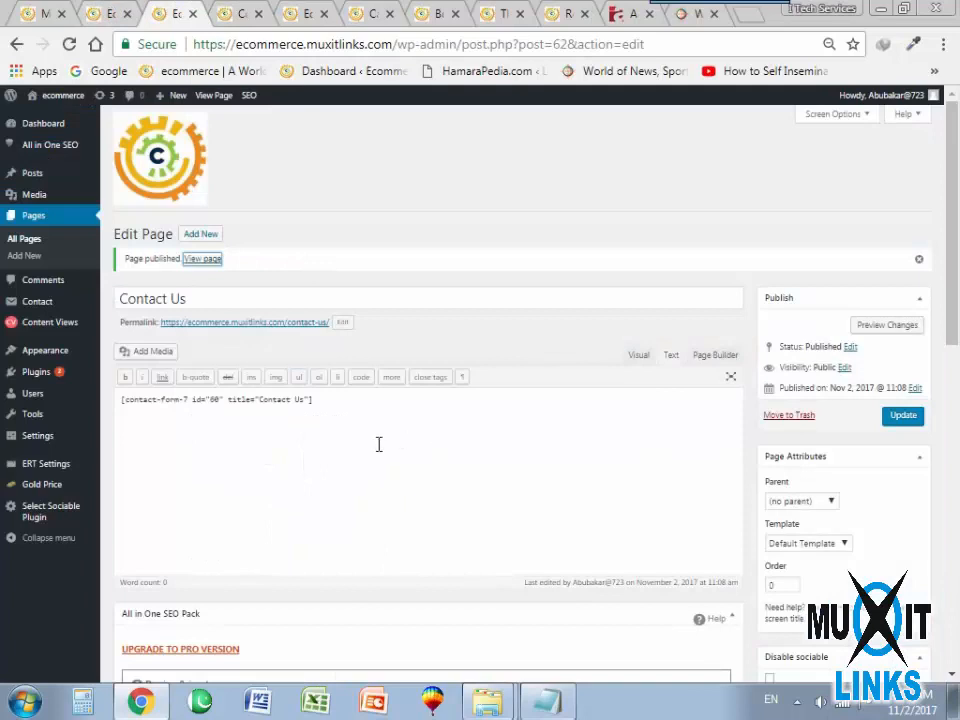
scroll(379, 444, "down", 5)
scroll(283, 469, "down", 3)
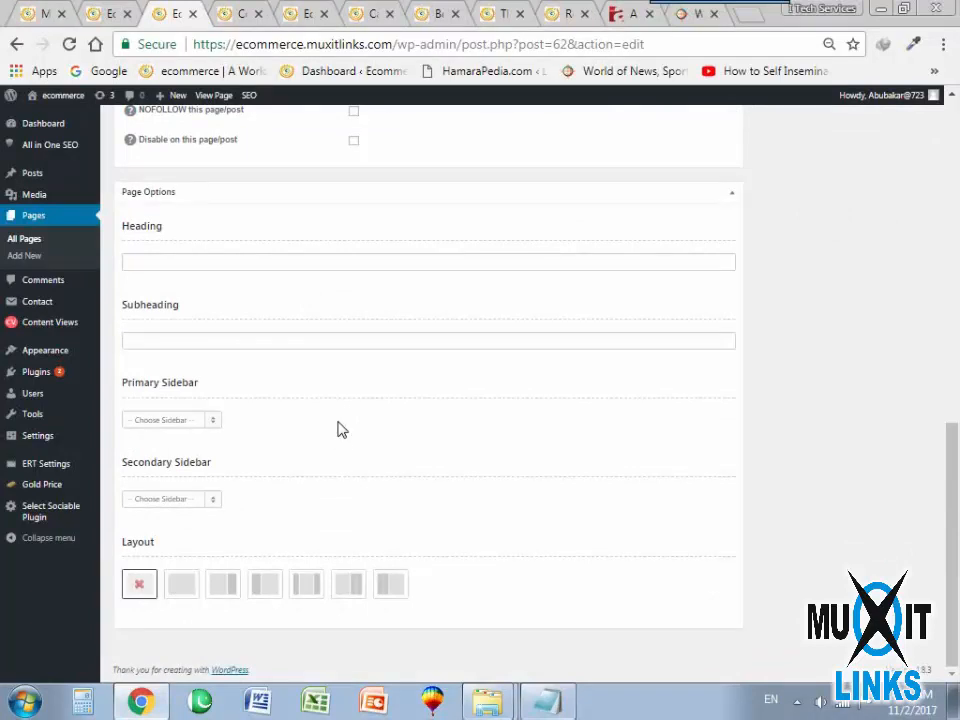
left_click(183, 590)
left_click(224, 585)
scroll(476, 437, "up", 8)
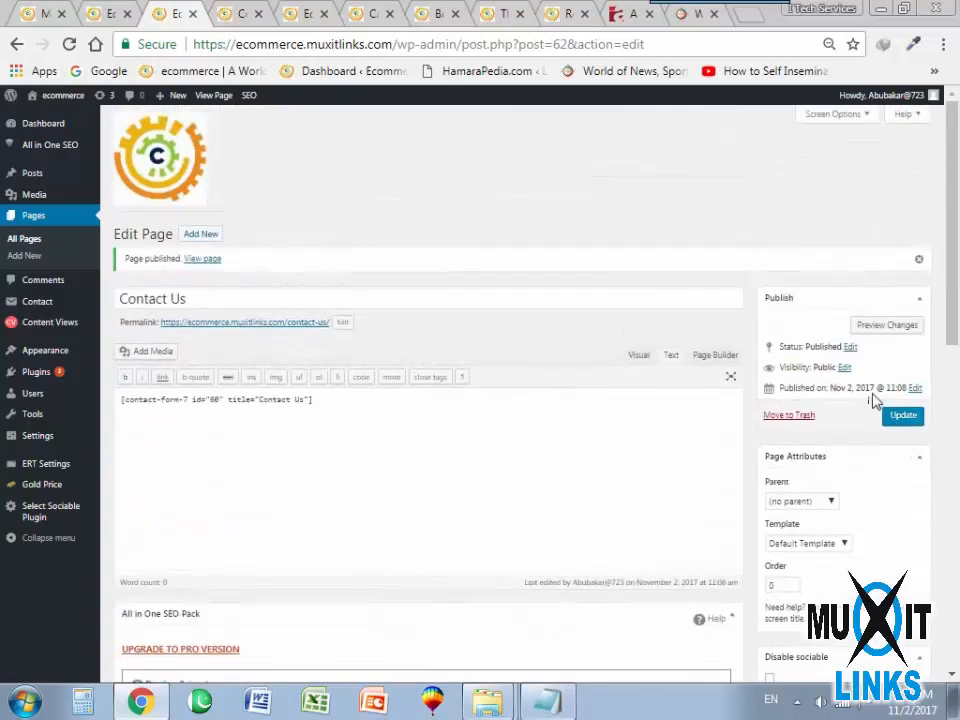
scroll(483, 459, "down", 3)
scroll(483, 459, "down", 5)
left_click(183, 584)
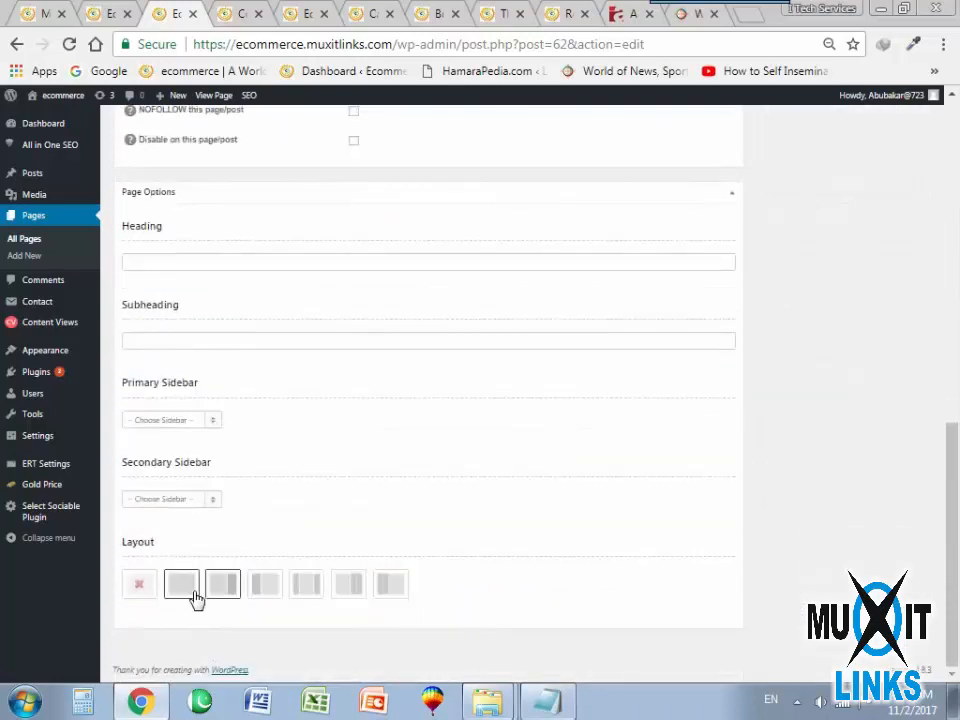
scroll(895, 392, "up", 5)
scroll(880, 400, "up", 4)
left_click(896, 416)
Reload the live Contact Us page and check how the form appears in the new layout.
left_click(250, 12)
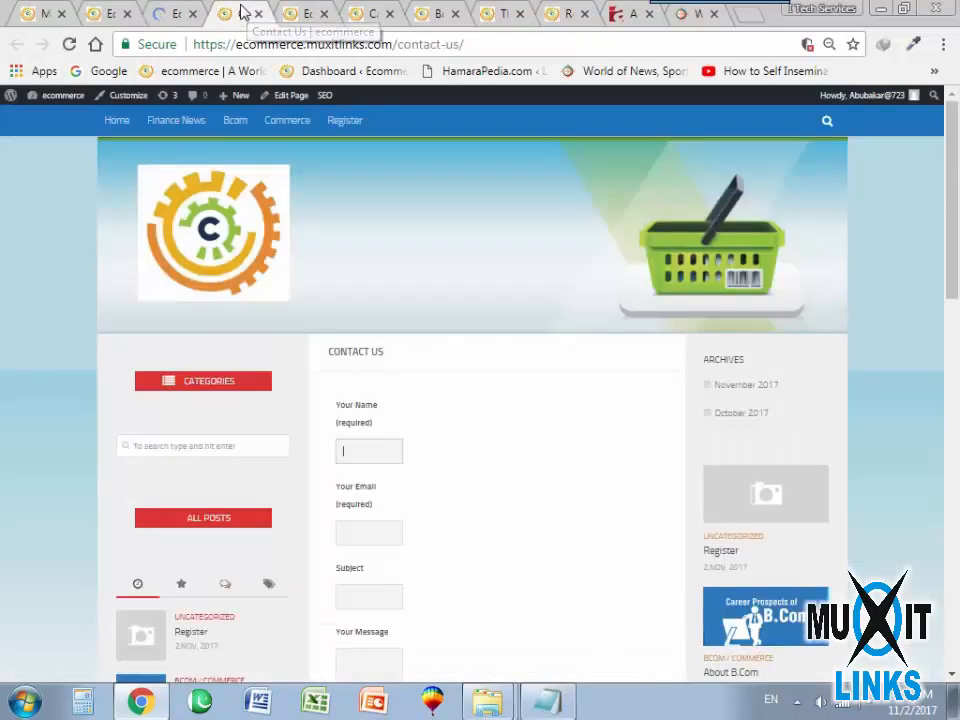
left_click(70, 45)
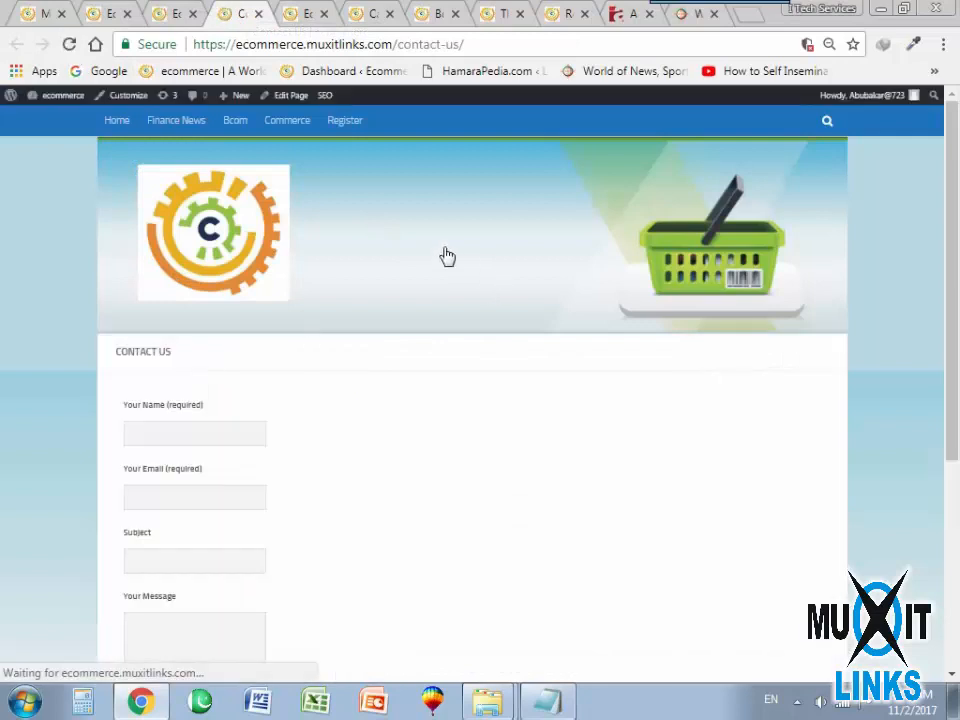
scroll(216, 433, "down", 4)
scroll(227, 435, "up", 4)
scroll(227, 435, "down", 3)
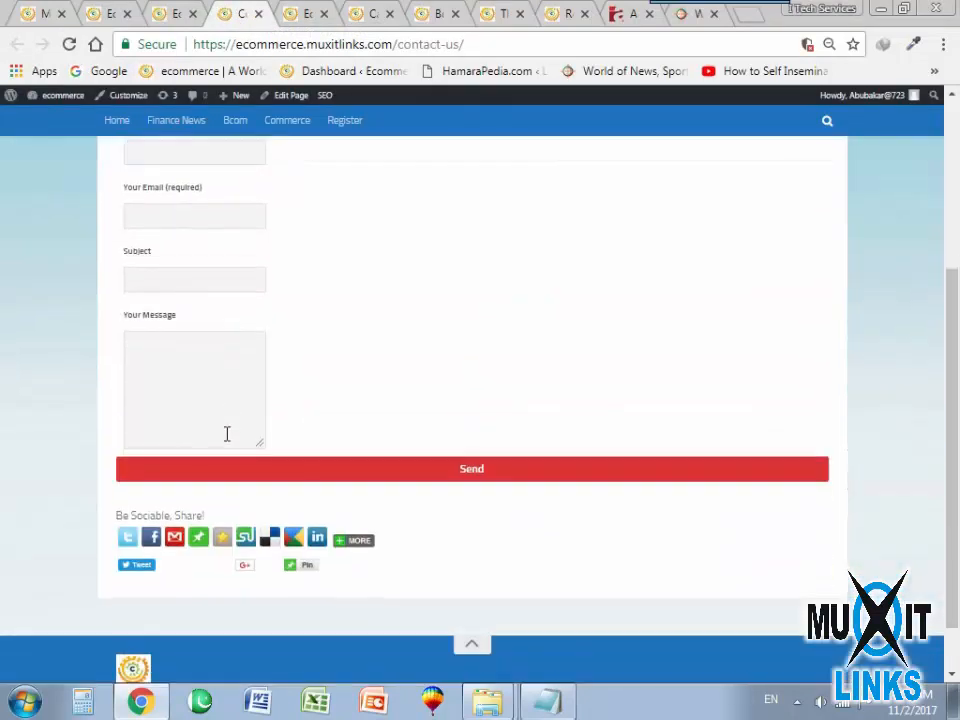
scroll(227, 433, "up", 1)
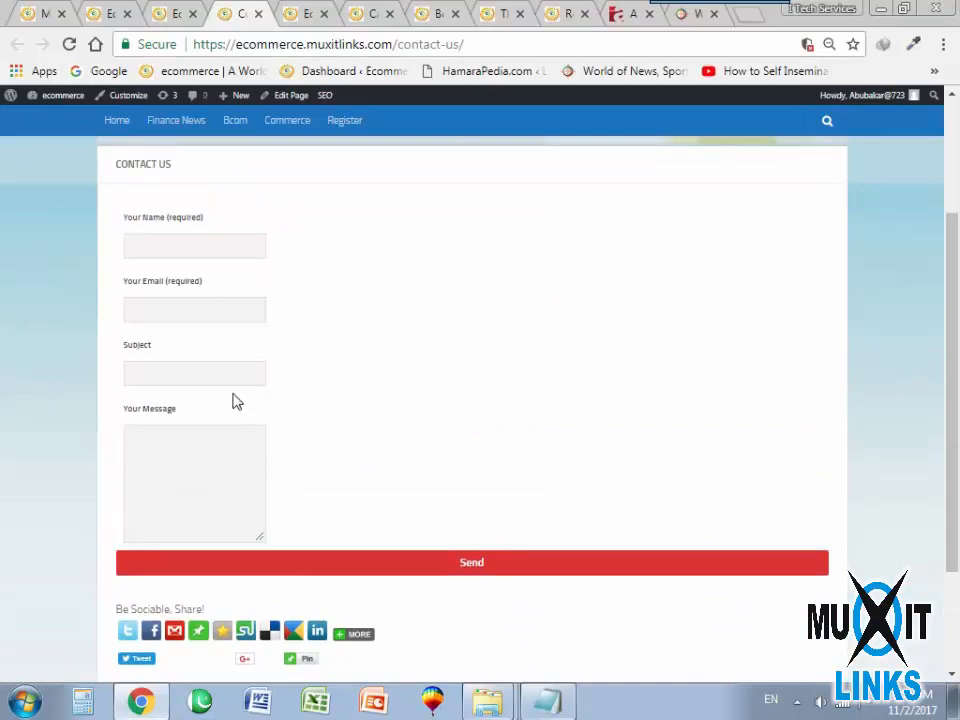
Fill in the sender's name and e-mail address in the live contact form.
scroll(238, 393, "up", 1)
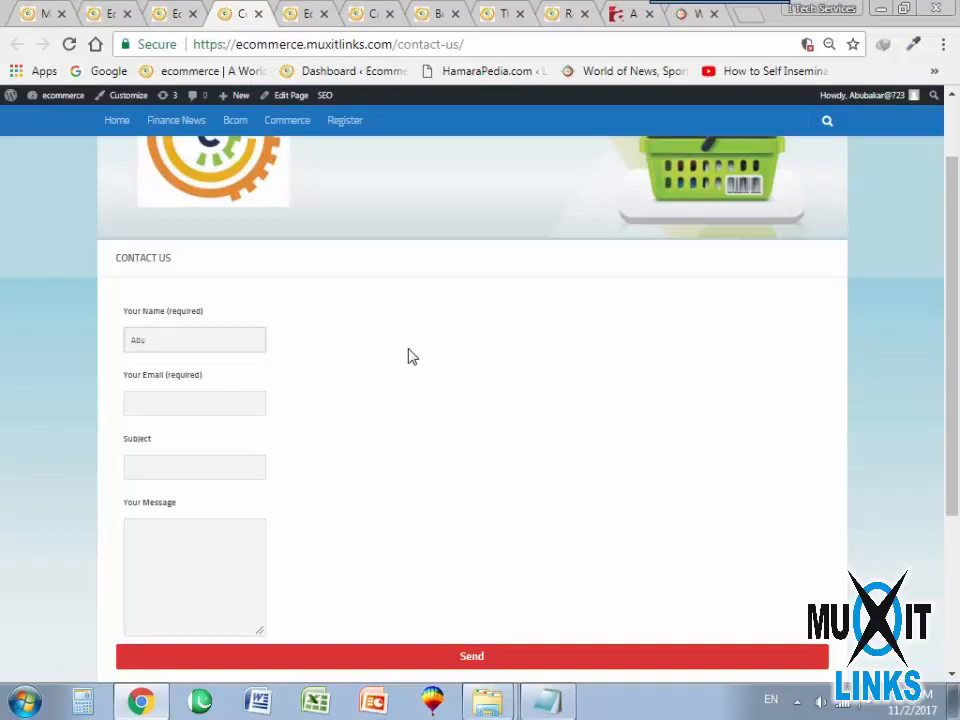
key("ctrl+plus")
key("ctrl+plus")
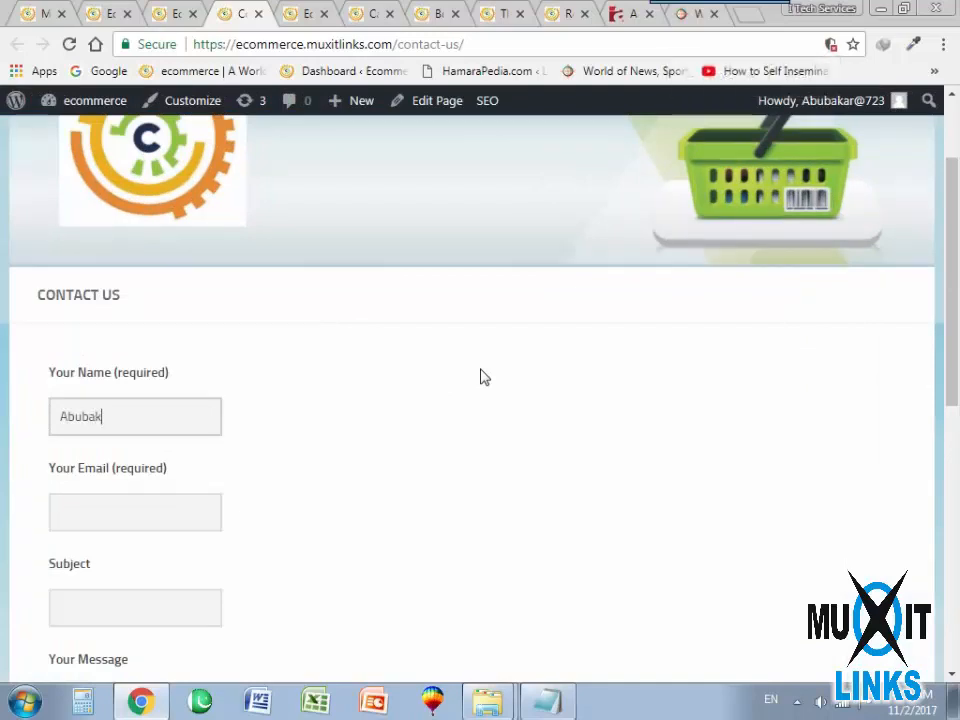
key("Tab")
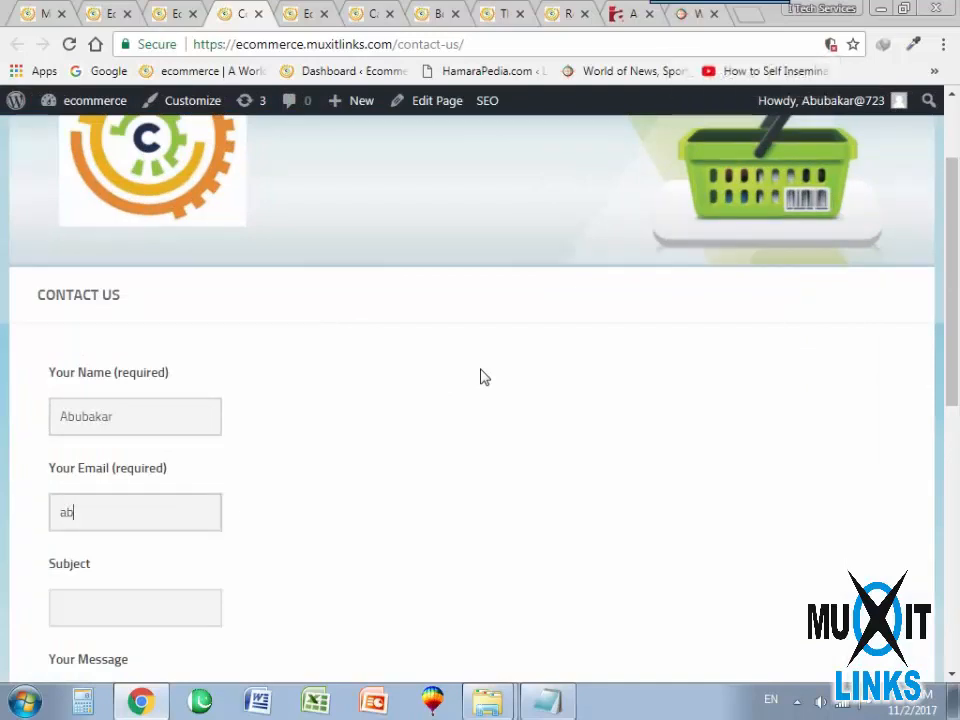
key("Tab")
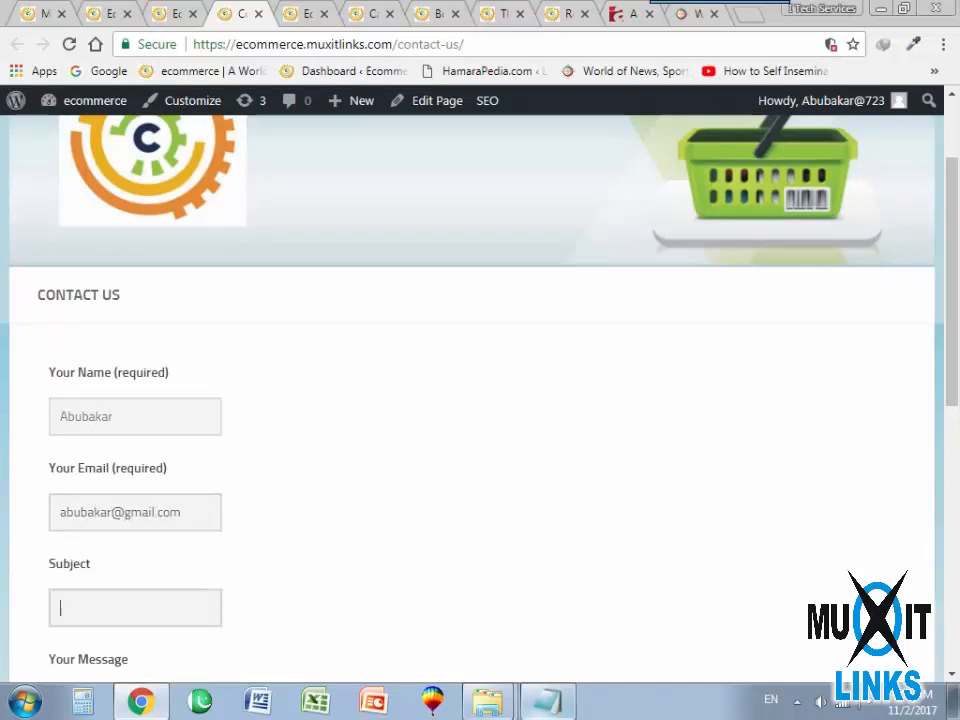
Enter the subject "Information" and the message "I want to know about your services." in the contact form.
scroll(519, 465, "down", 3)
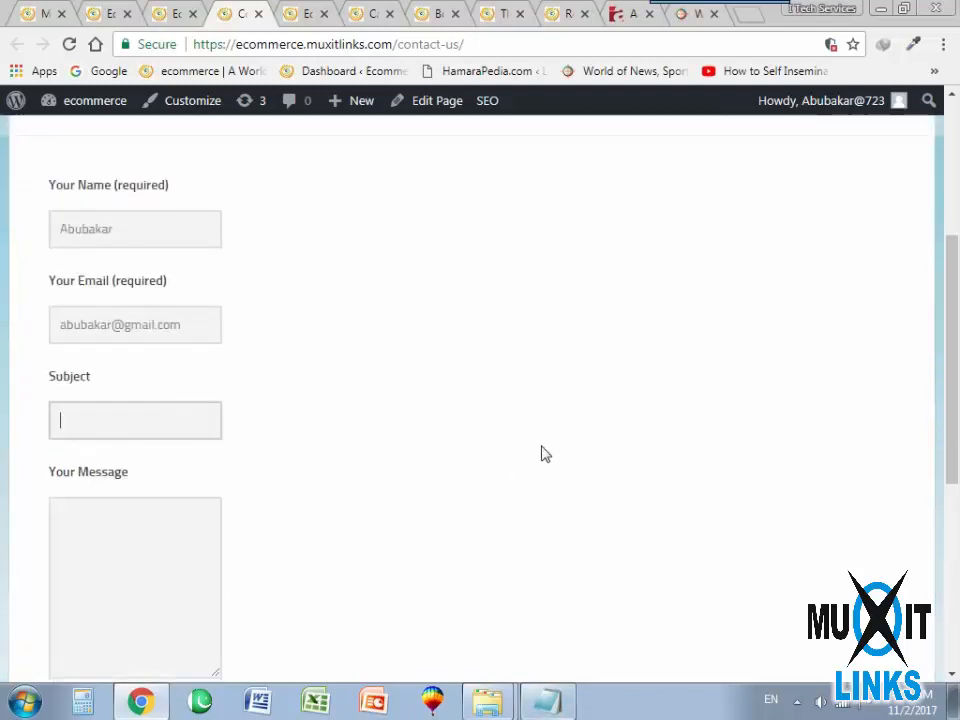
type("Information")
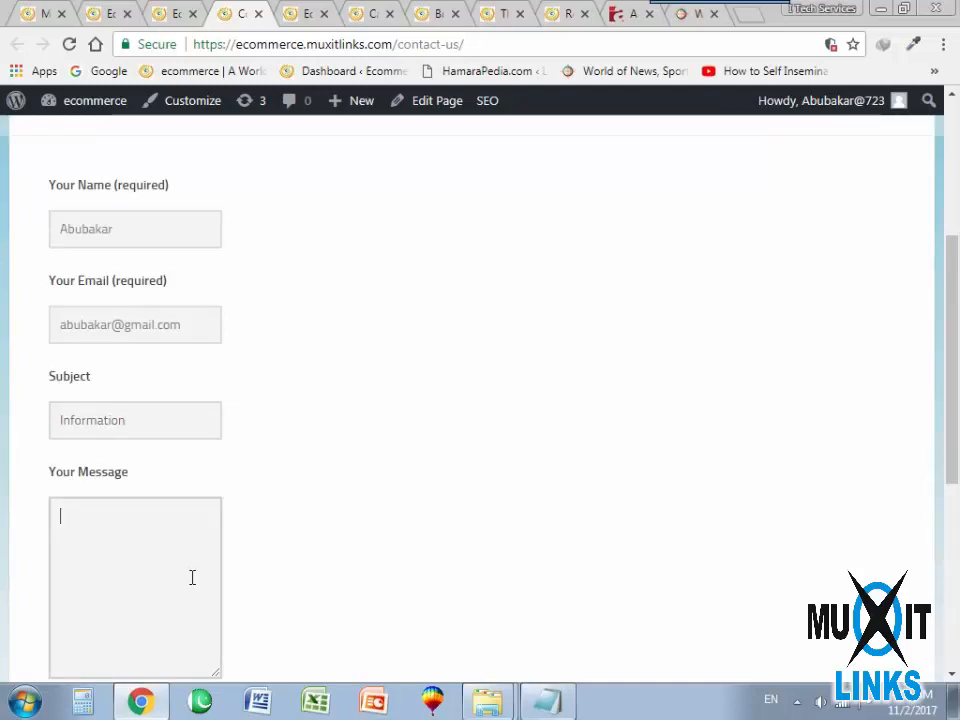
type("I want to know about your services")
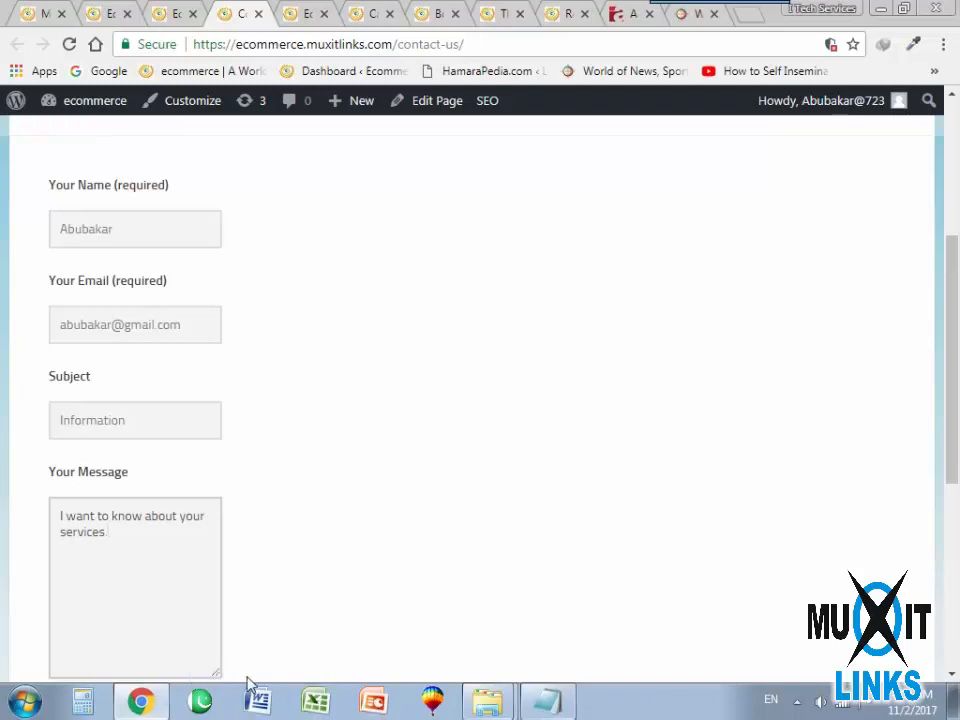
Send the contact form and highlight the response line beneath the form.
scroll(250, 683, "down", 2)
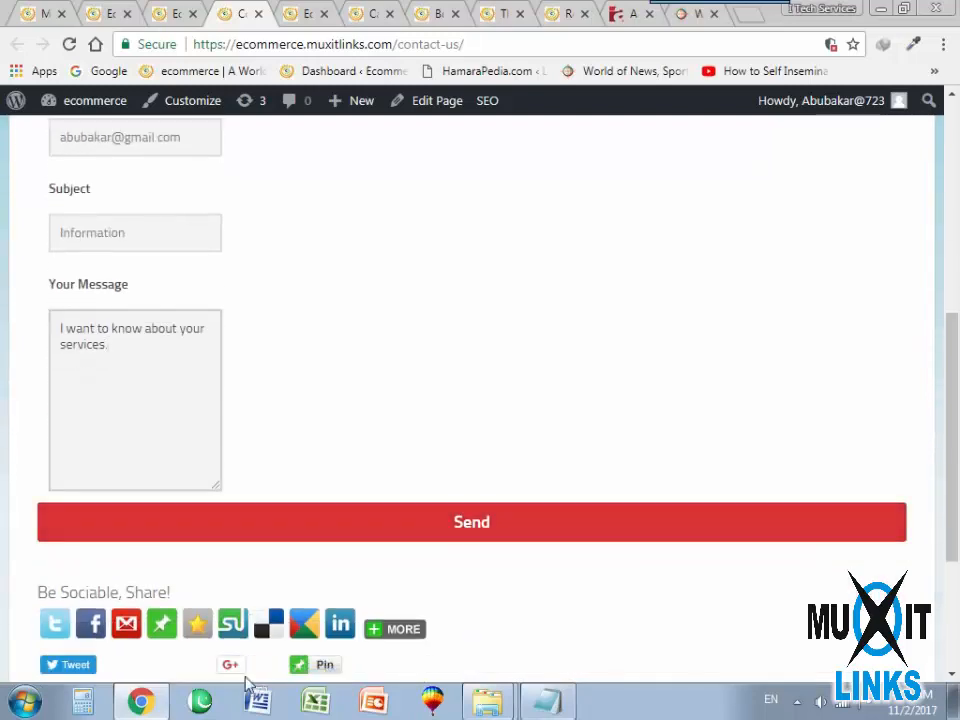
left_click(469, 528)
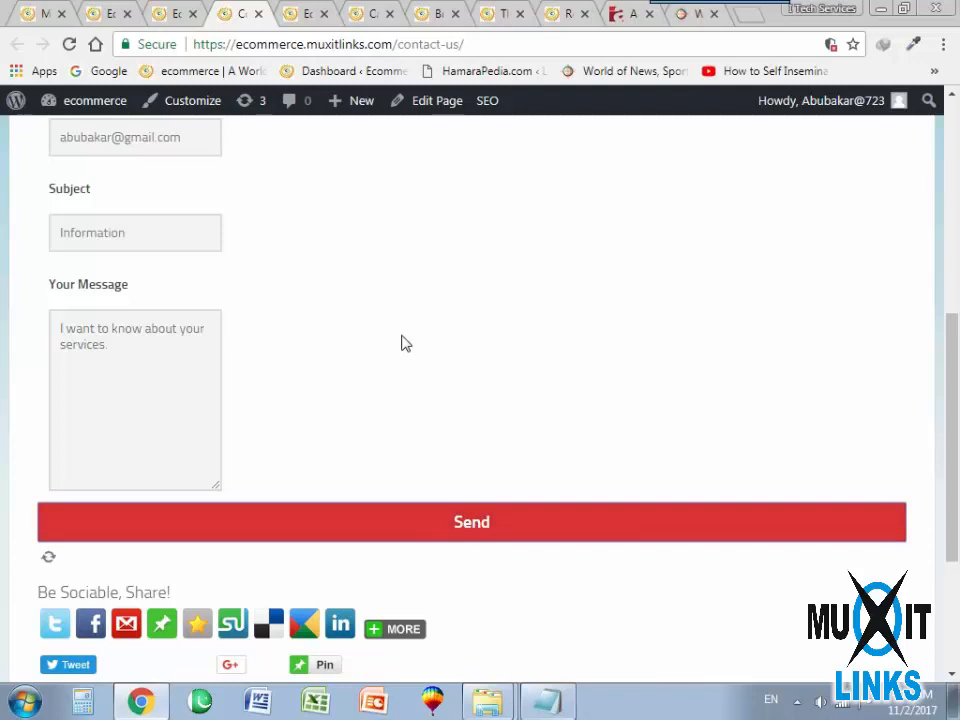
scroll(274, 407, "down", 2)
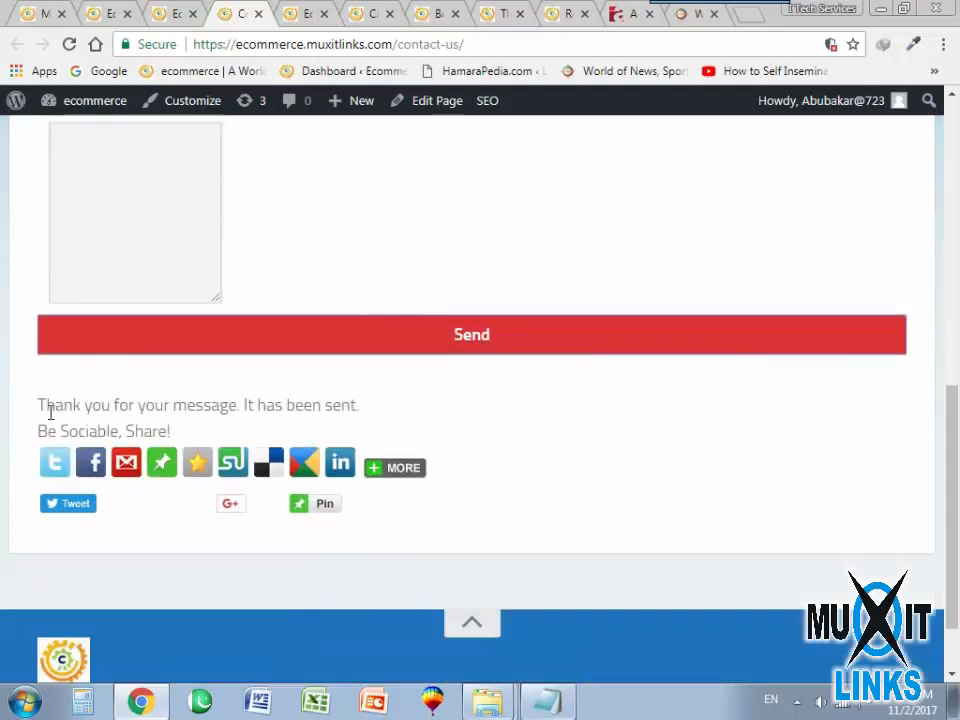
left_click_drag(40, 410, 497, 420)
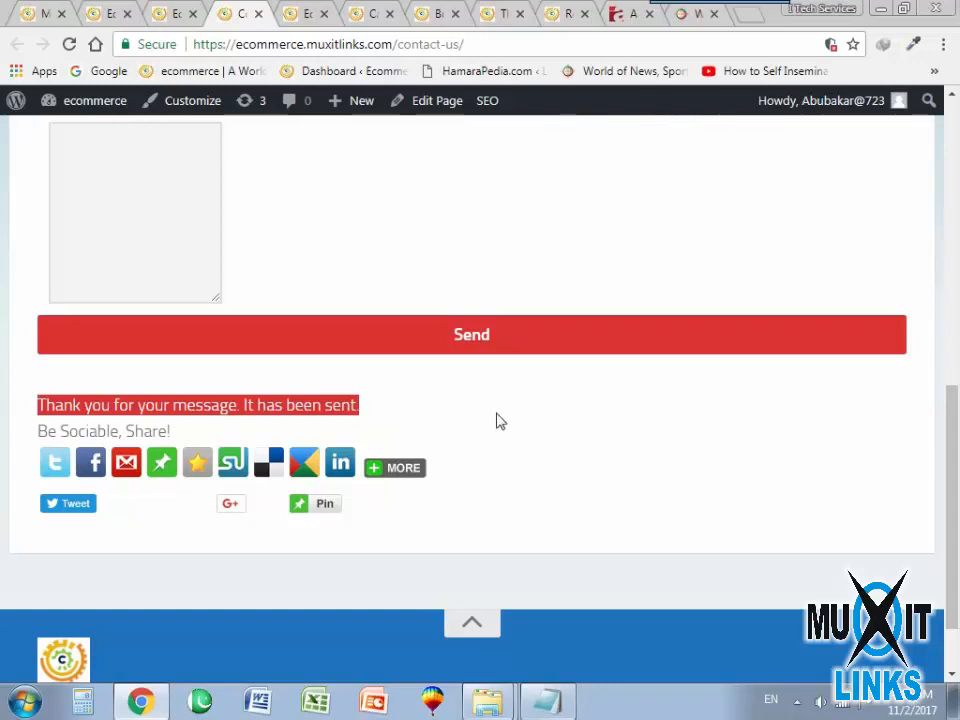
left_click(497, 420)
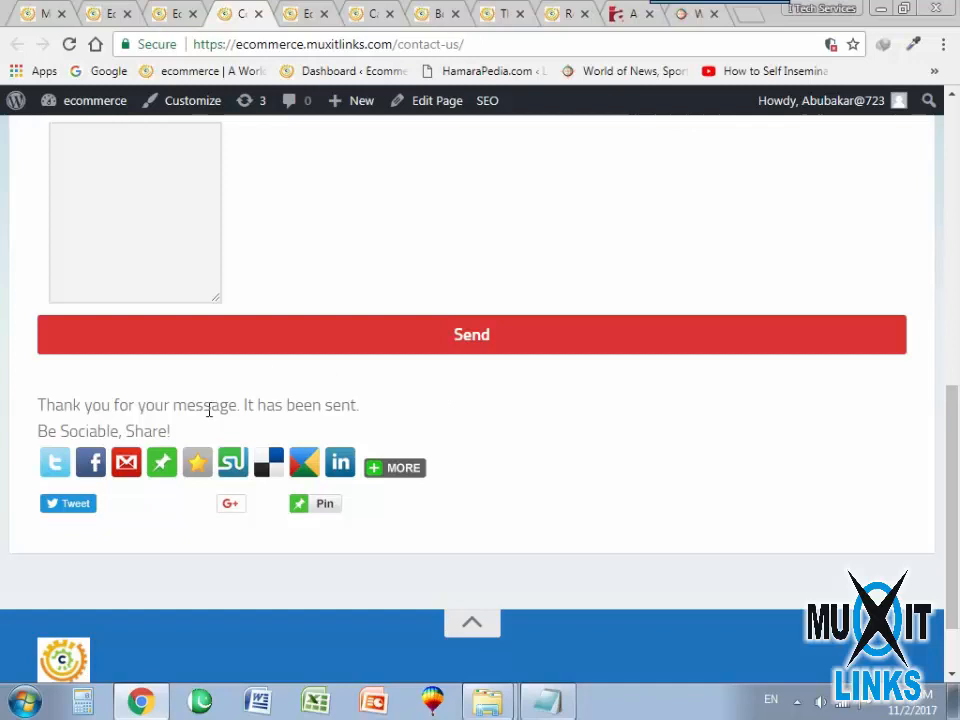
scroll(298, 373, "up", 6)
scroll(191, 447, "down", 7)
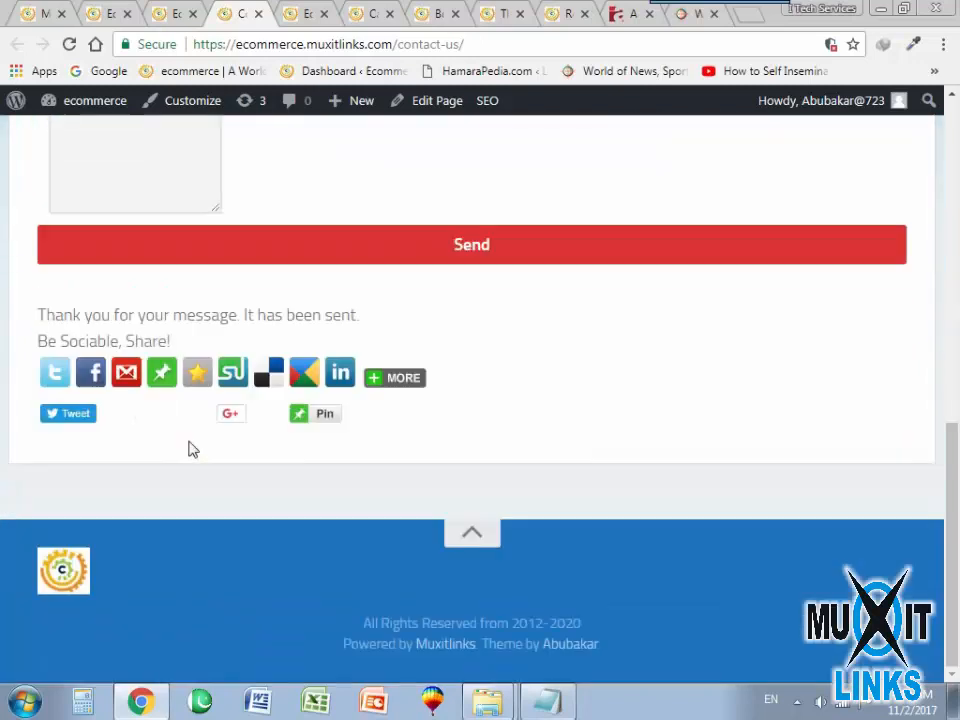
left_click(489, 524)
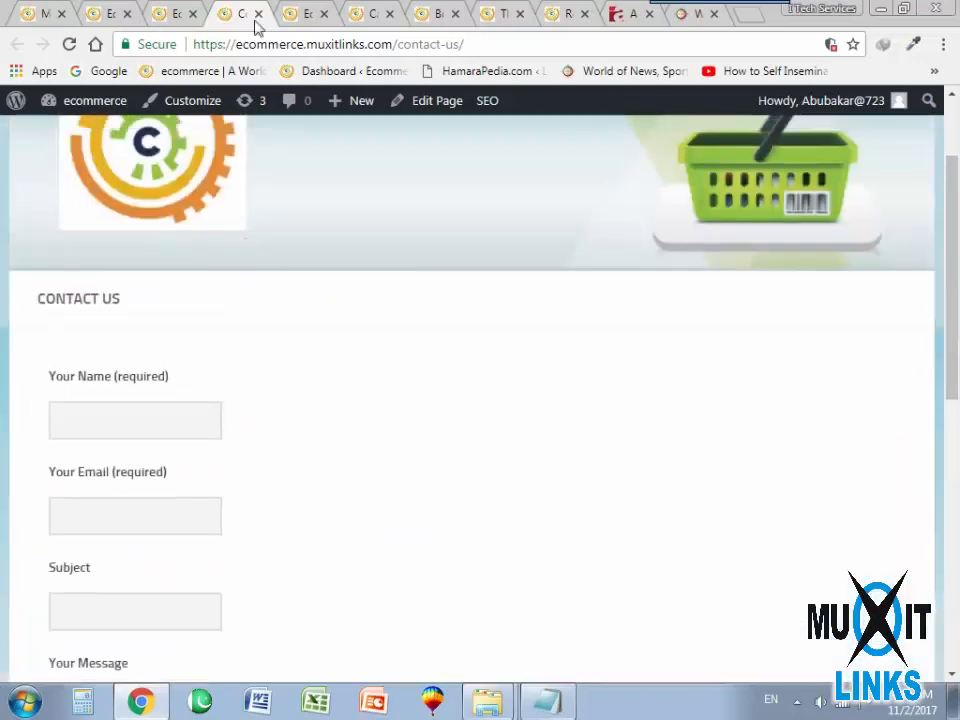
In the Contact Us form's mail settings, change the domain of the recipient address to ecommerce.muxitlinks.com and save the form.
left_click(100, 14)
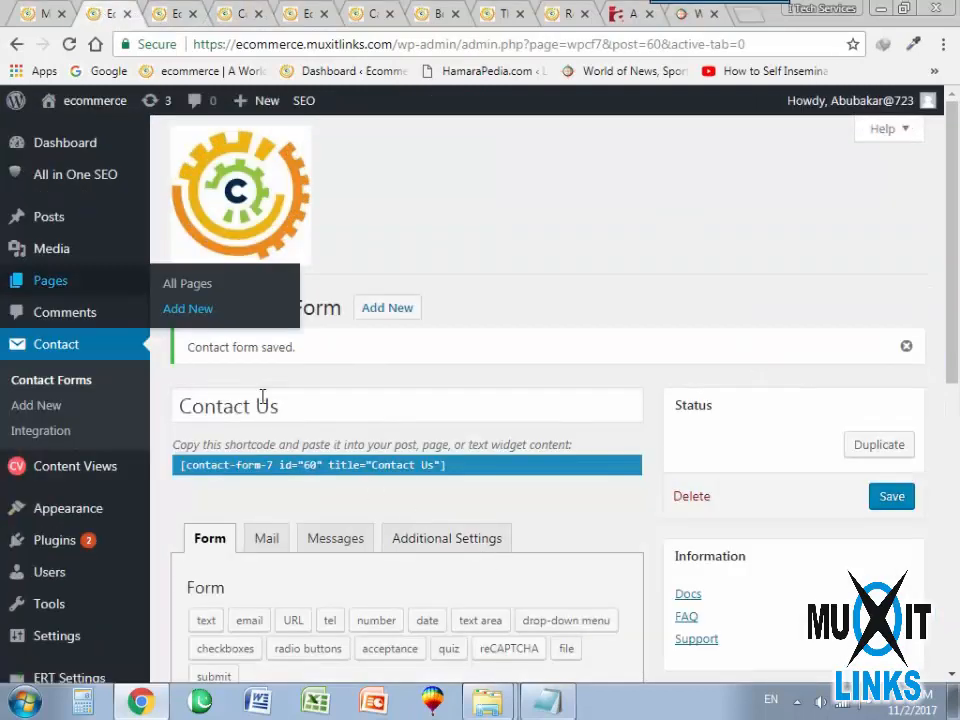
scroll(272, 470, "down", 2)
scroll(265, 470, "down", 2)
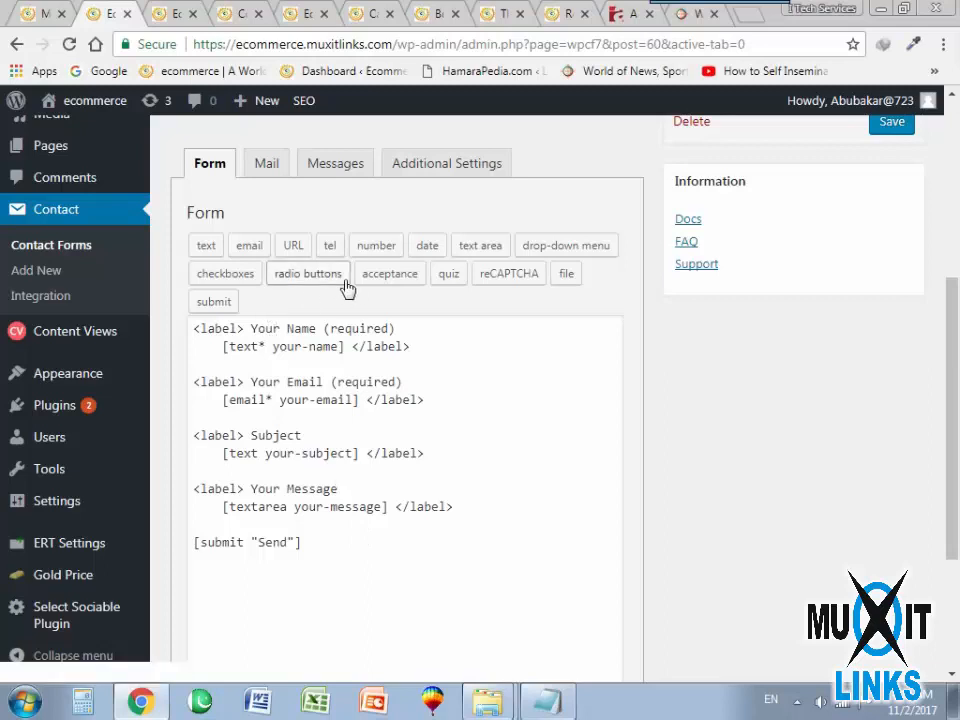
left_click(256, 172)
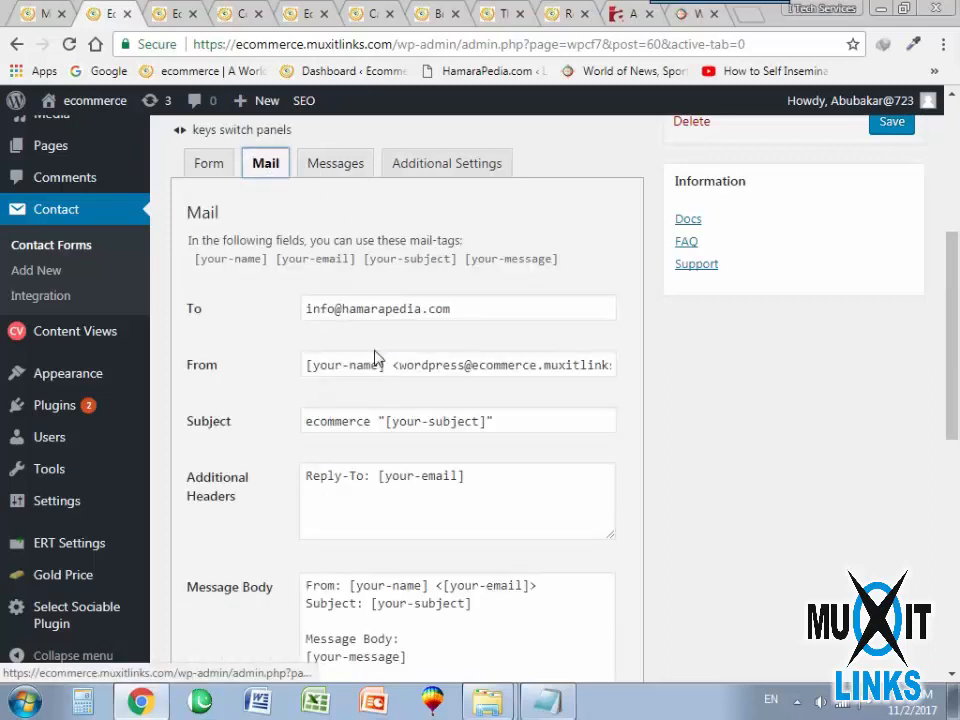
left_click_drag(339, 313, 274, 314)
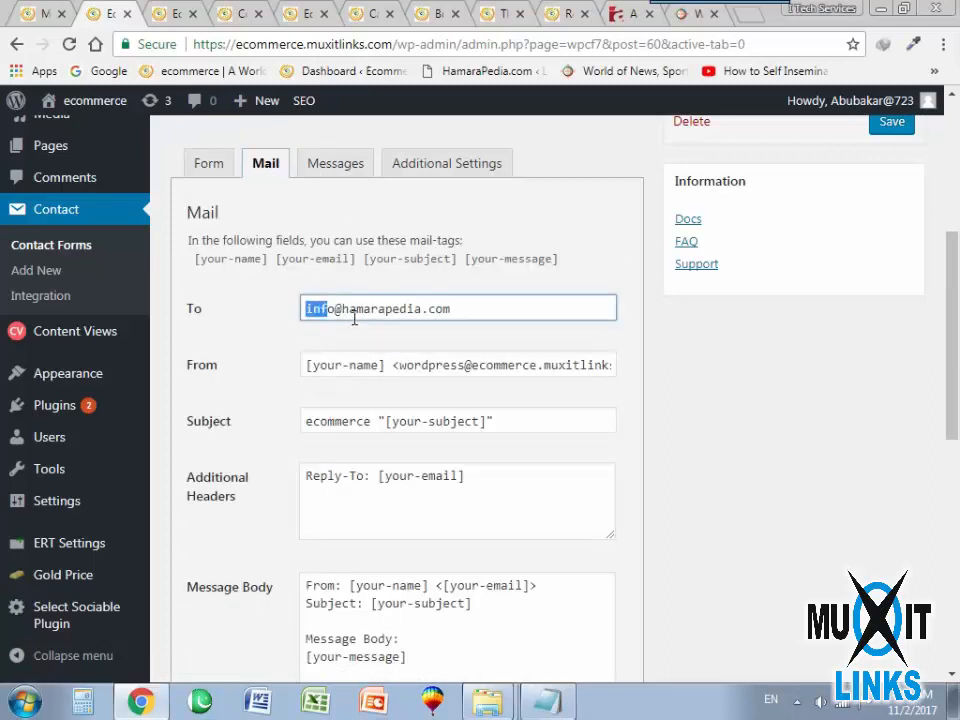
double_click(395, 317)
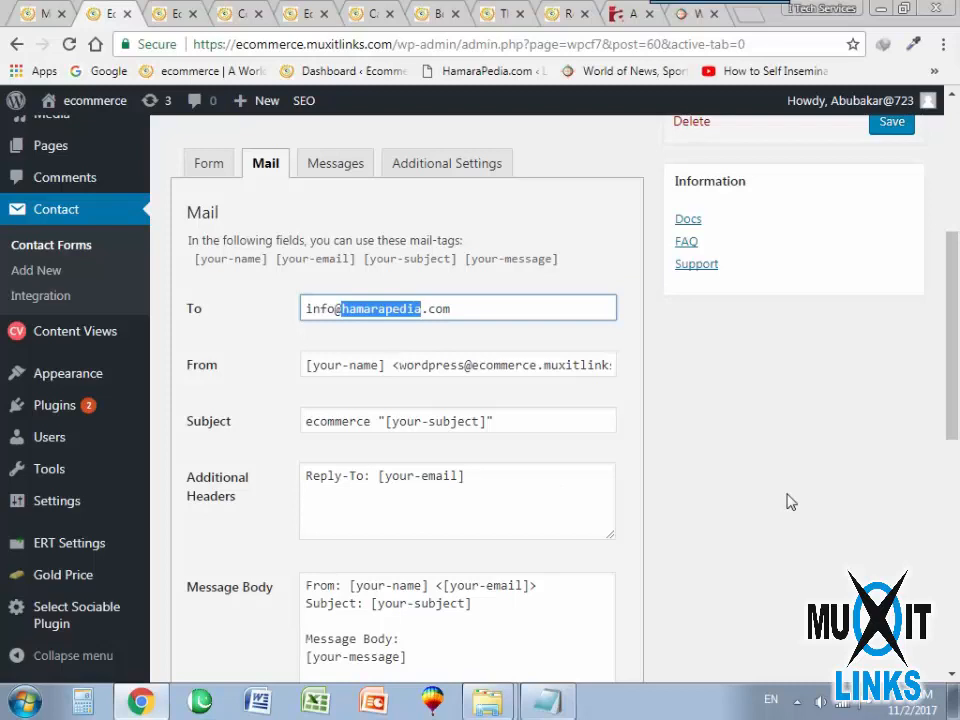
type("ecommerce")
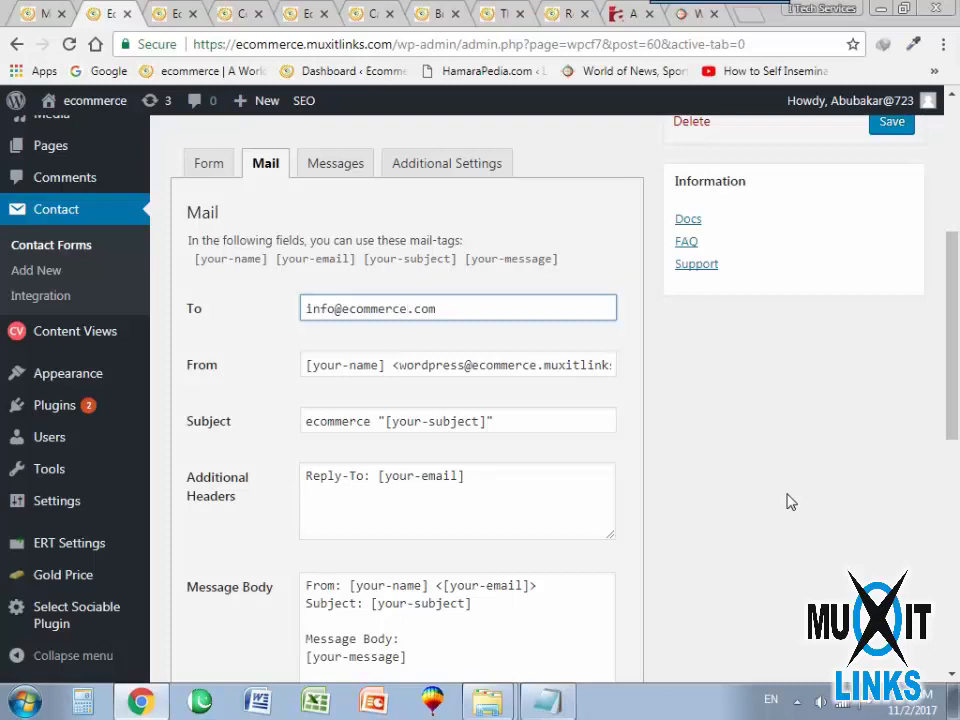
type(".muxitlinks.")
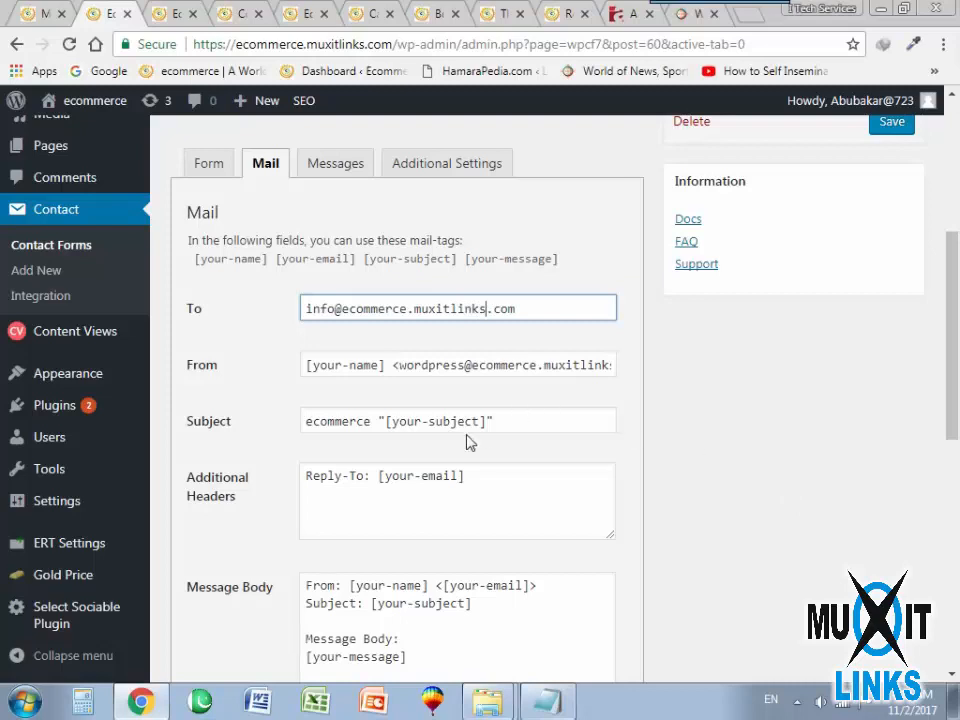
scroll(660, 435, "down", 6)
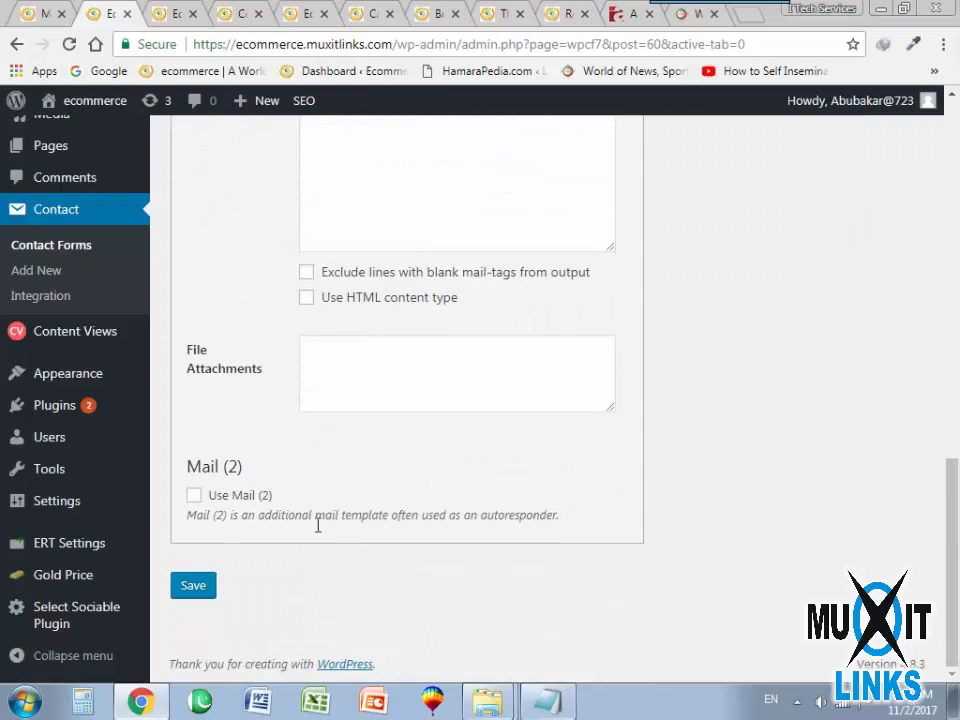
left_click(196, 587)
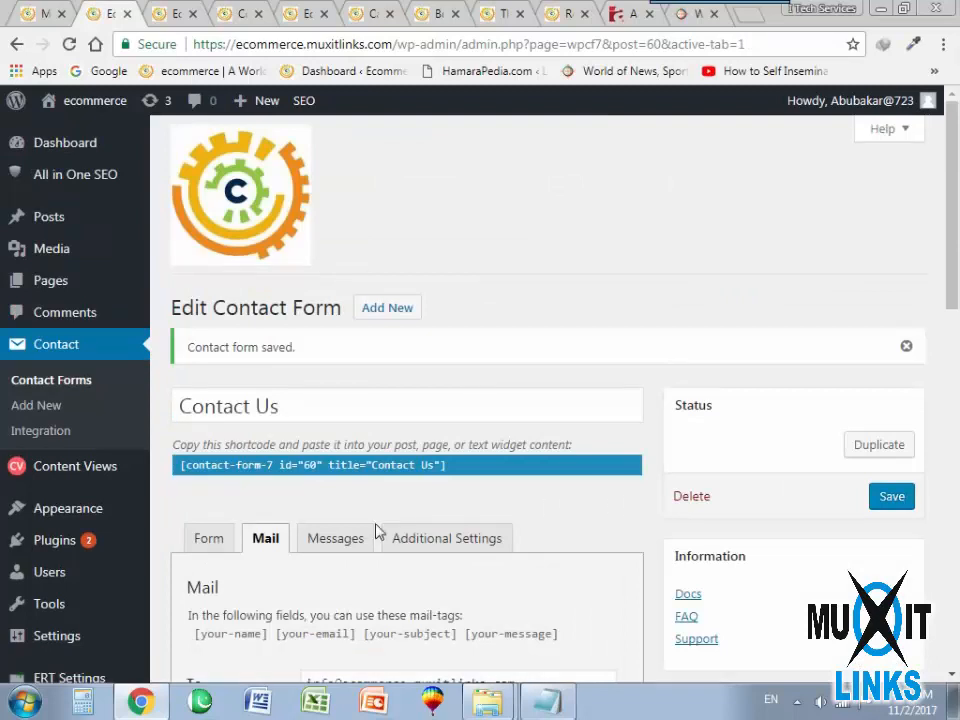
scroll(390, 528, "down", 3)
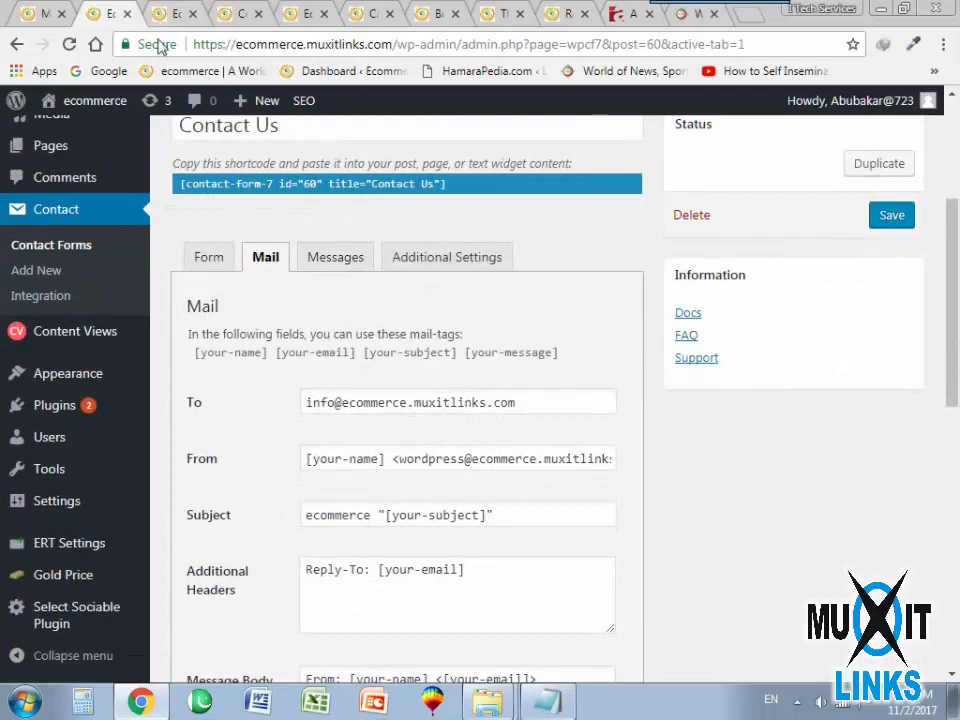
Close the Contact Us page editor and copy the web address of the live Contact Us page.
left_click(150, 12)
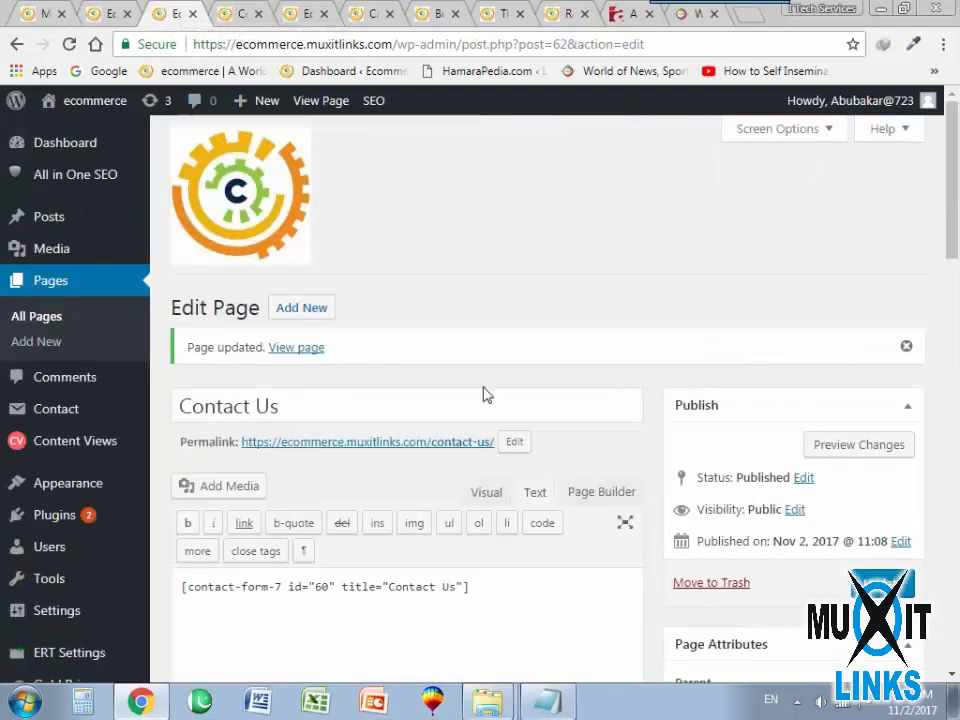
left_click(193, 14)
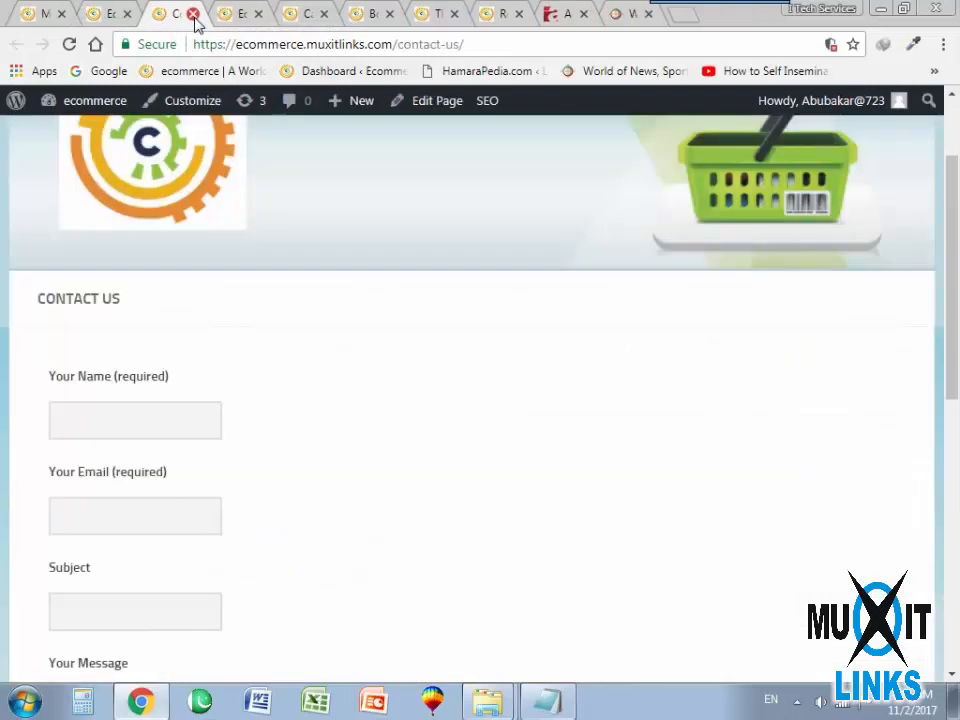
left_click(259, 43)
key("ctrl+c")
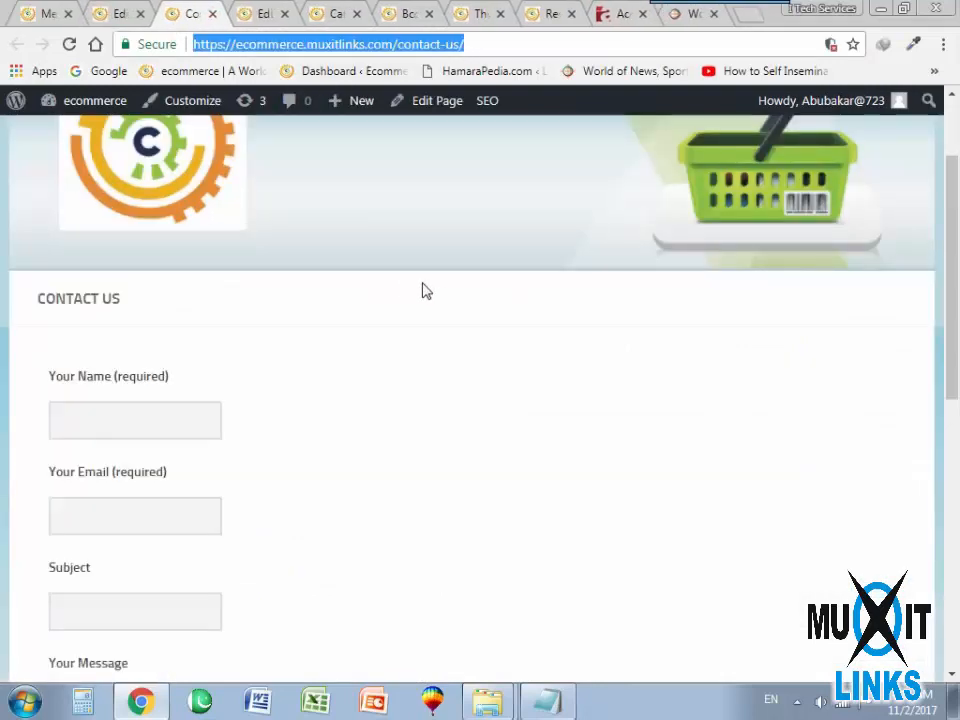
Add a custom link with the copied page address and the link text "Contact Us" to the Home menu and save the menu.
left_click(118, 12)
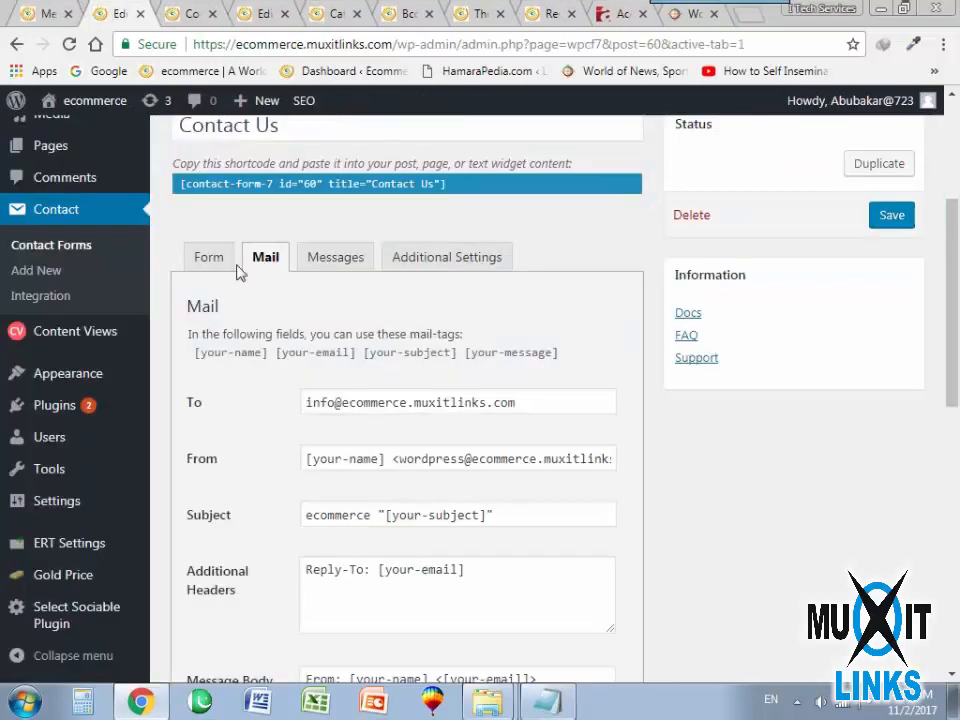
left_click(36, 12)
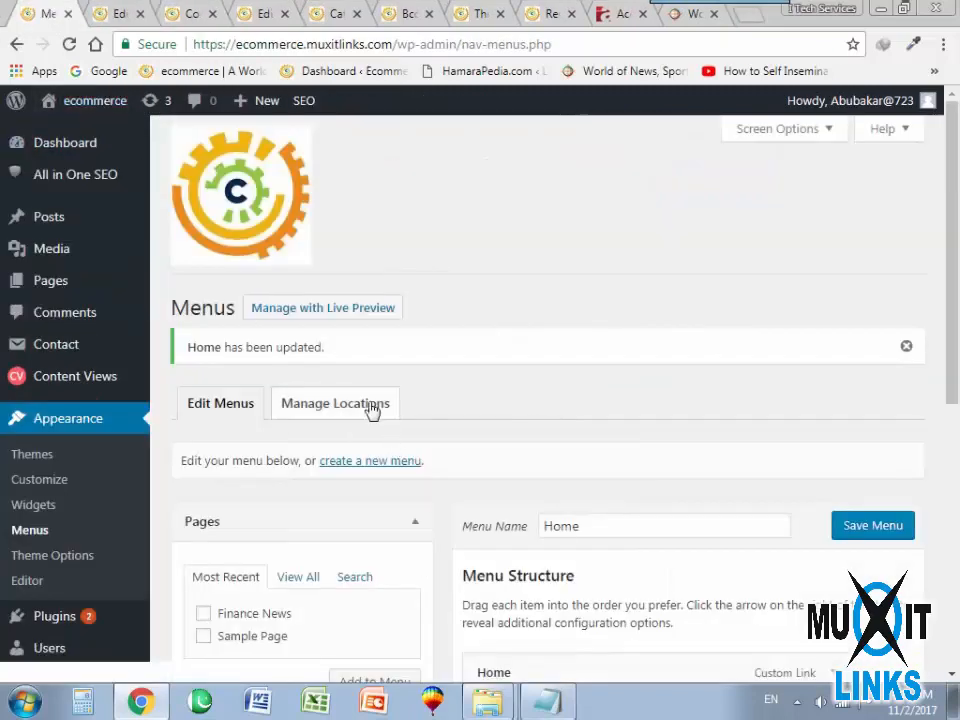
scroll(370, 403, "down", 3)
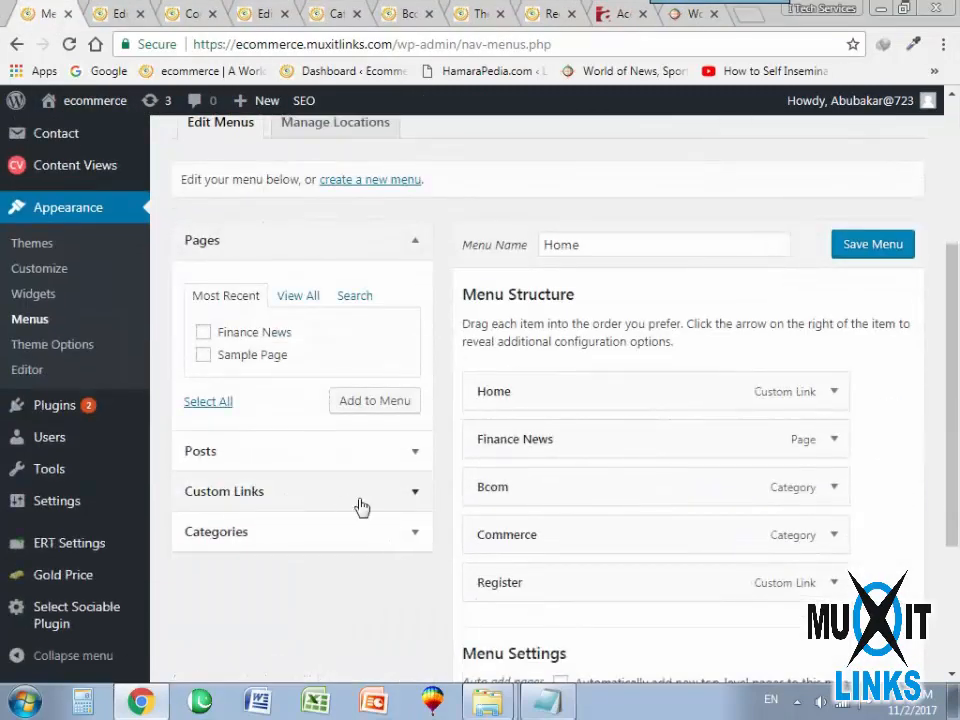
left_click(360, 498)
left_click(354, 388)
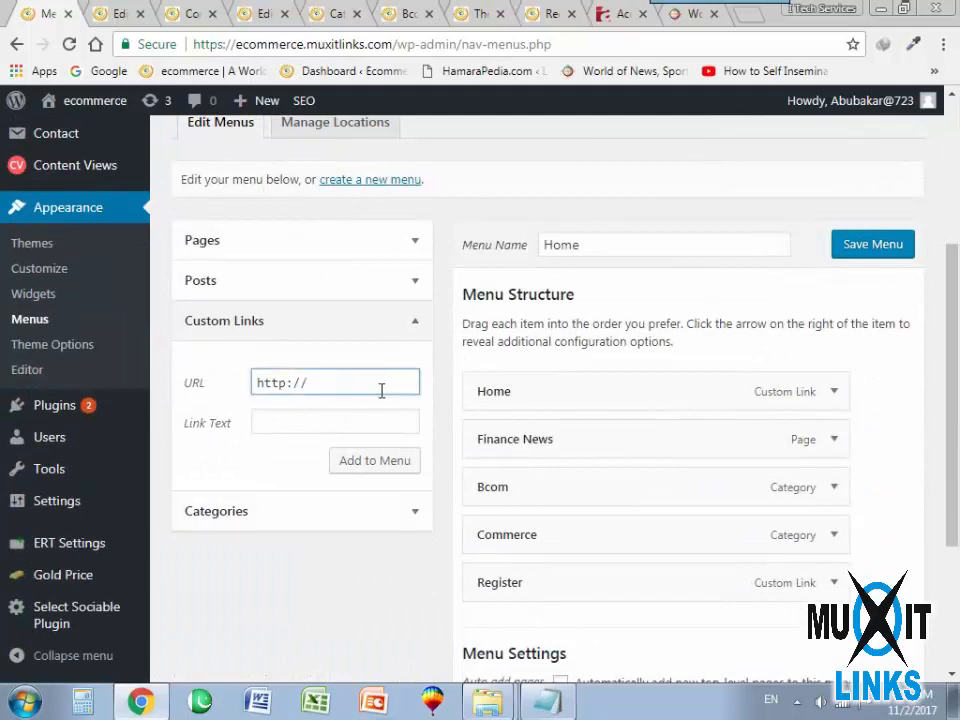
left_click_drag(381, 390, 205, 392)
key("ctrl+v")
key("Tab")
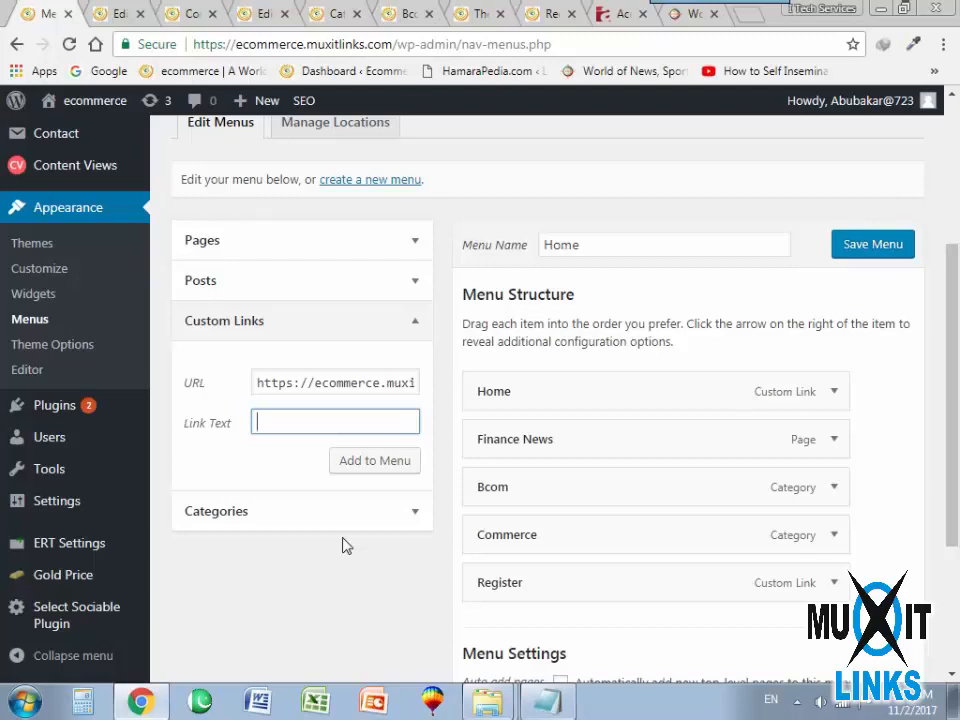
type("Contact Us")
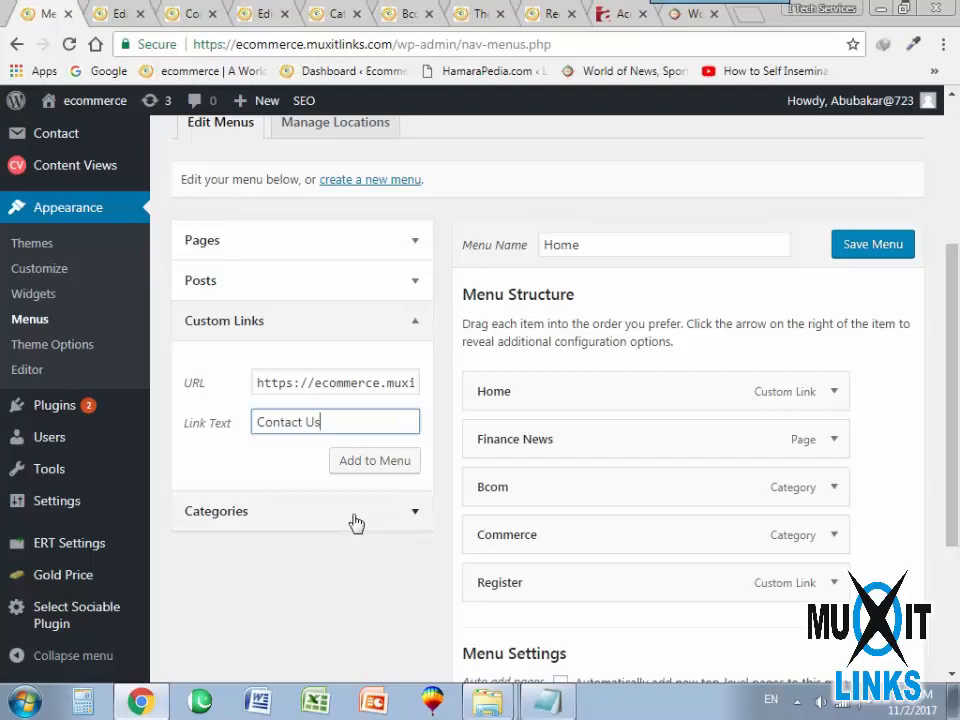
left_click(368, 466)
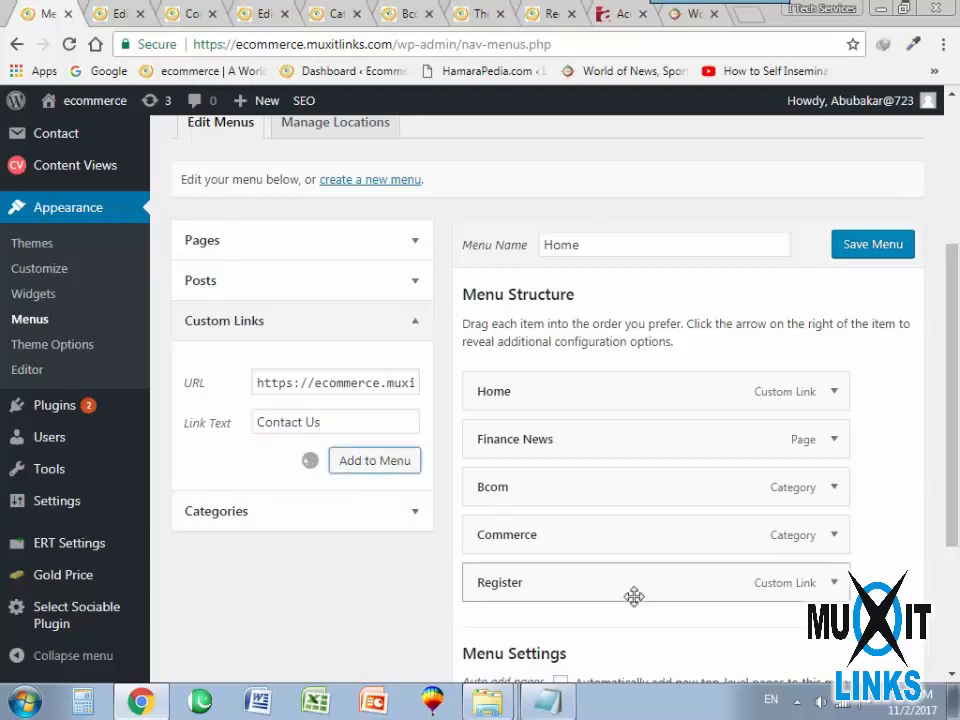
left_click(872, 245)
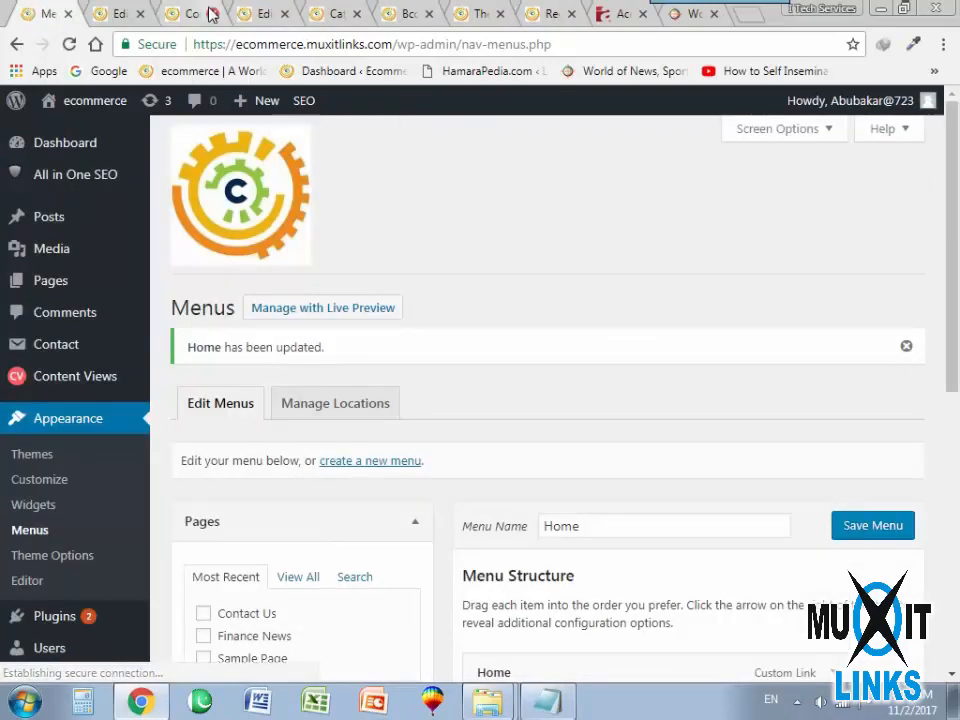
Close the six leftover site tabs between the contact form editor and the Accountancy page, and return to the Menus page.
left_click(210, 14)
left_click(210, 14)
left_click(210, 14)
left_click(210, 14)
left_click(210, 14)
left_click(210, 14)
left_click(110, 18)
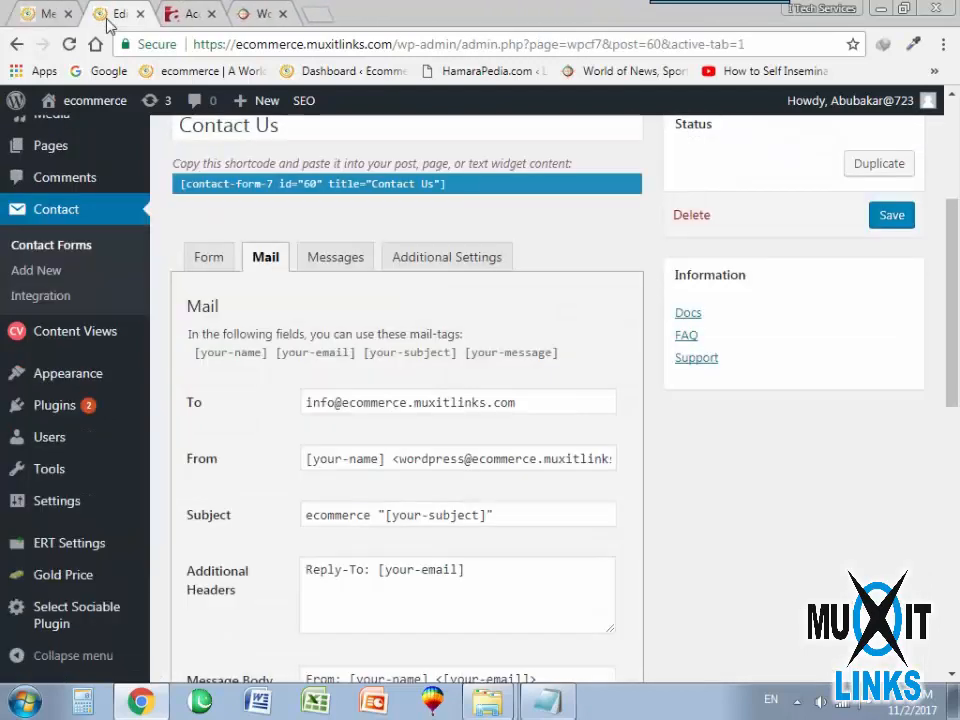
left_click(80, 14)
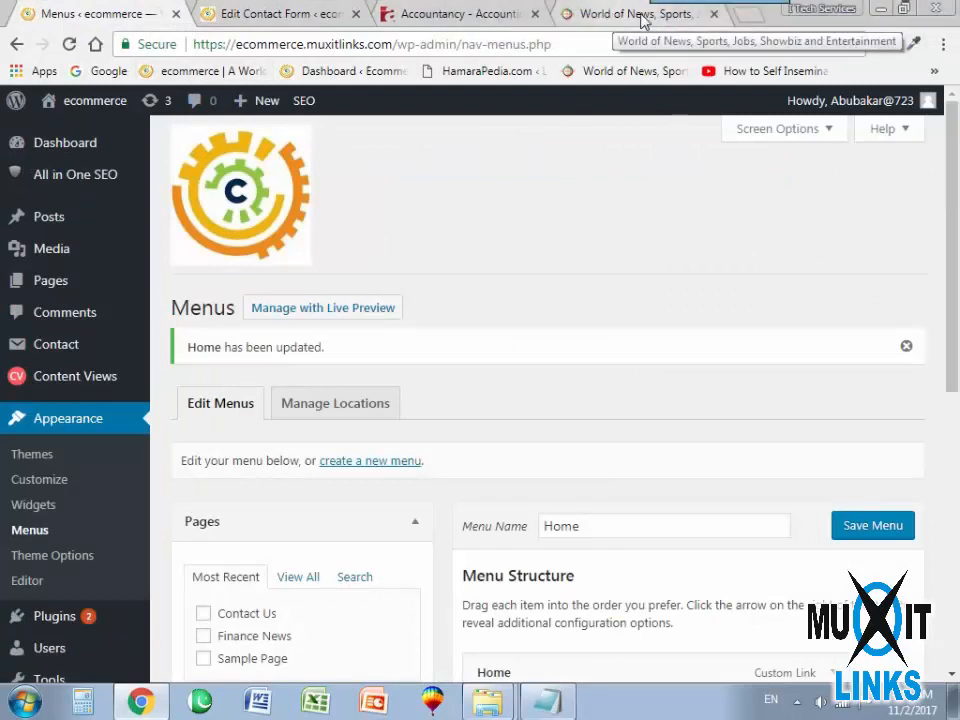
Open the live ecommerce site in a new tab and check the page behind its Contact Us menu link.
left_click(741, 16)
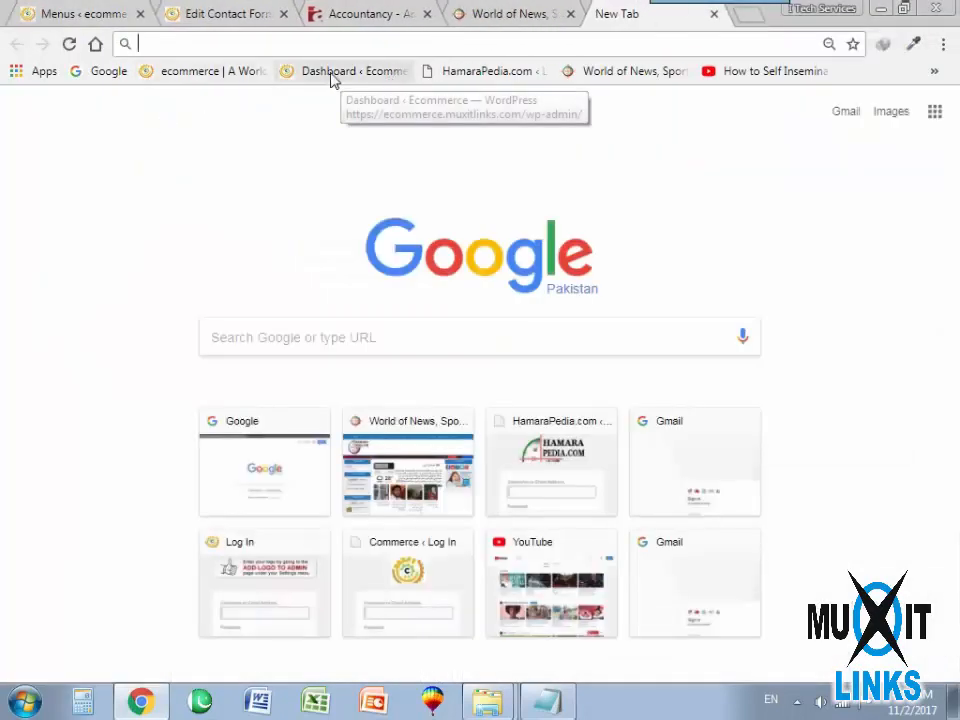
left_click(200, 72)
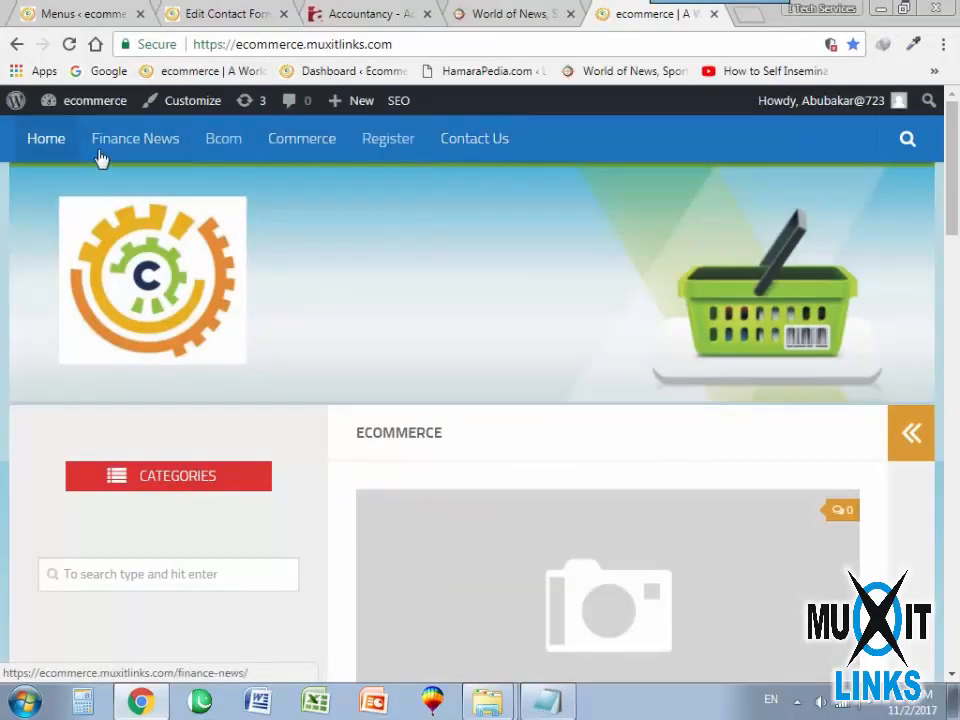
left_click(485, 142)
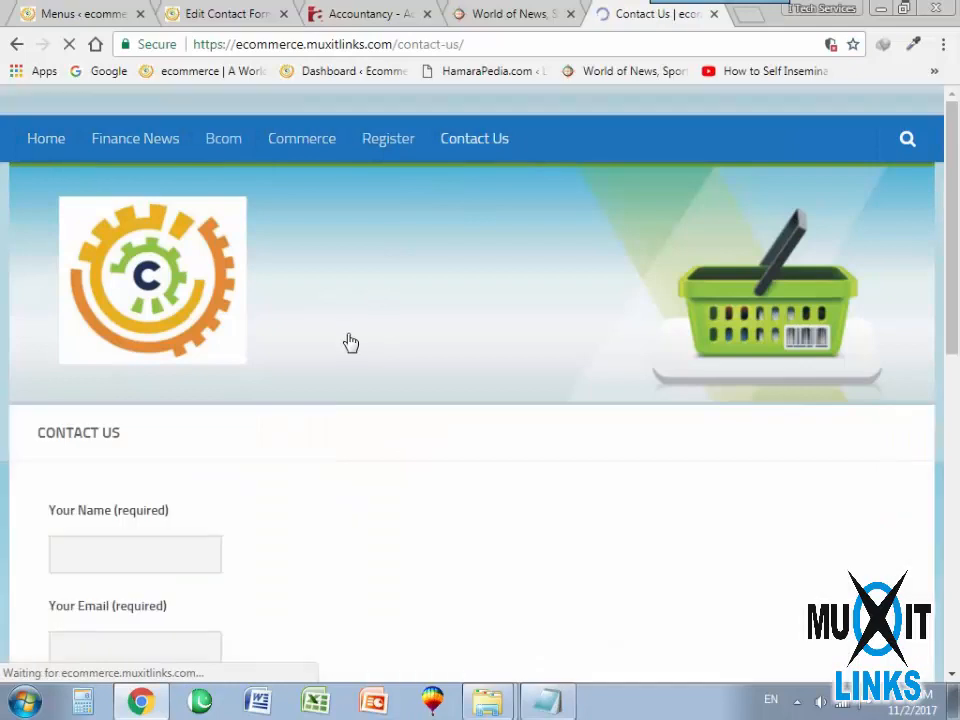
scroll(375, 420, "down", 4)
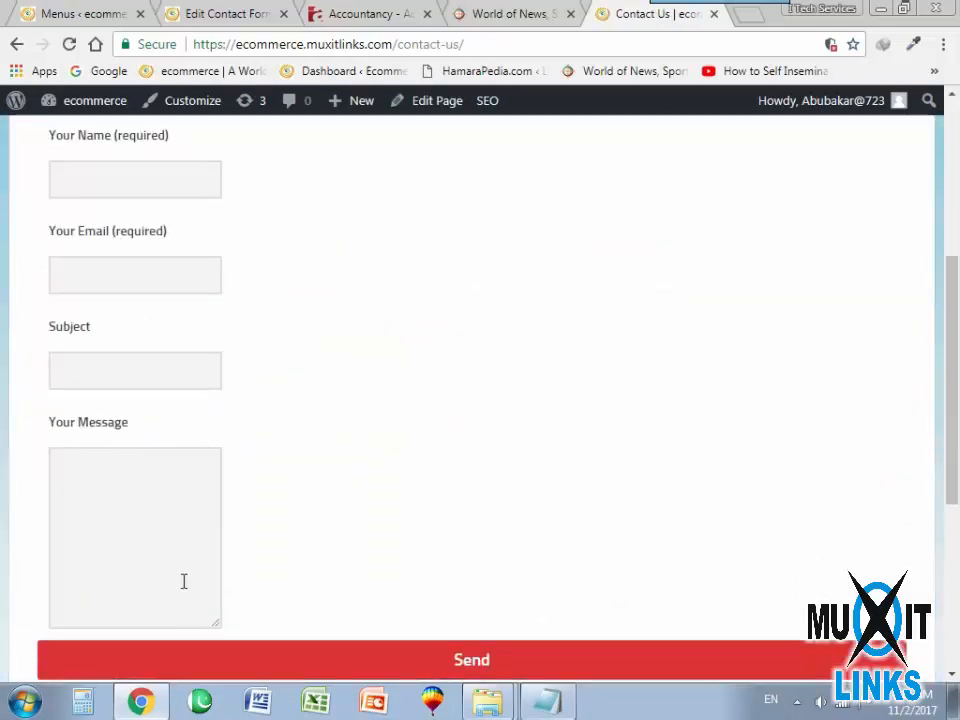
scroll(183, 581, "up", 4)
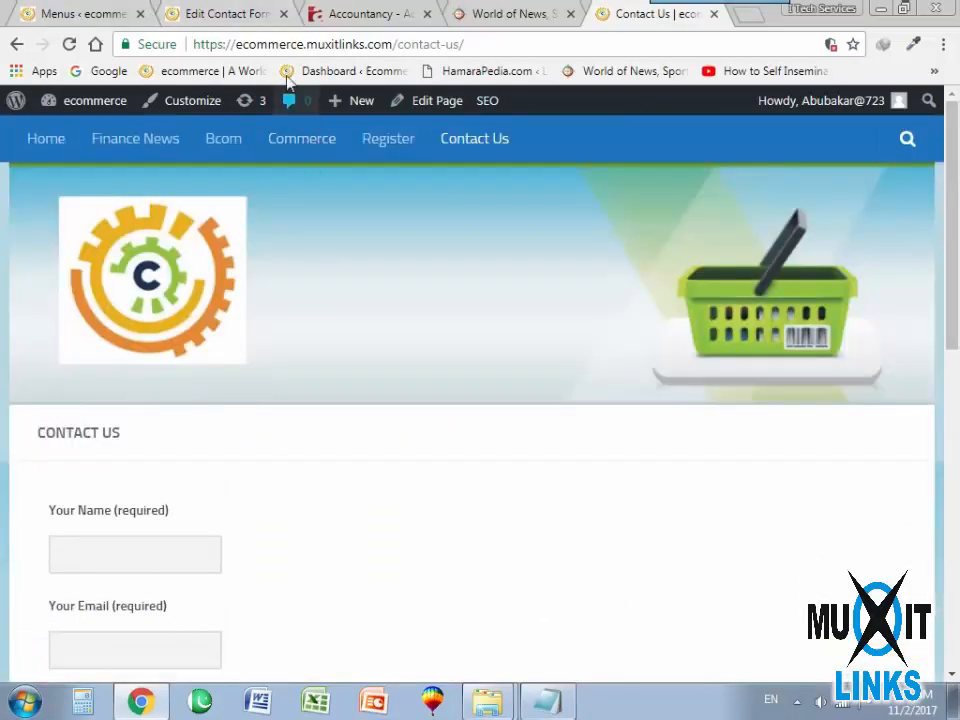
Return to the site's home page, look through its posts and sidebar, and reload the home page.
left_click(46, 138)
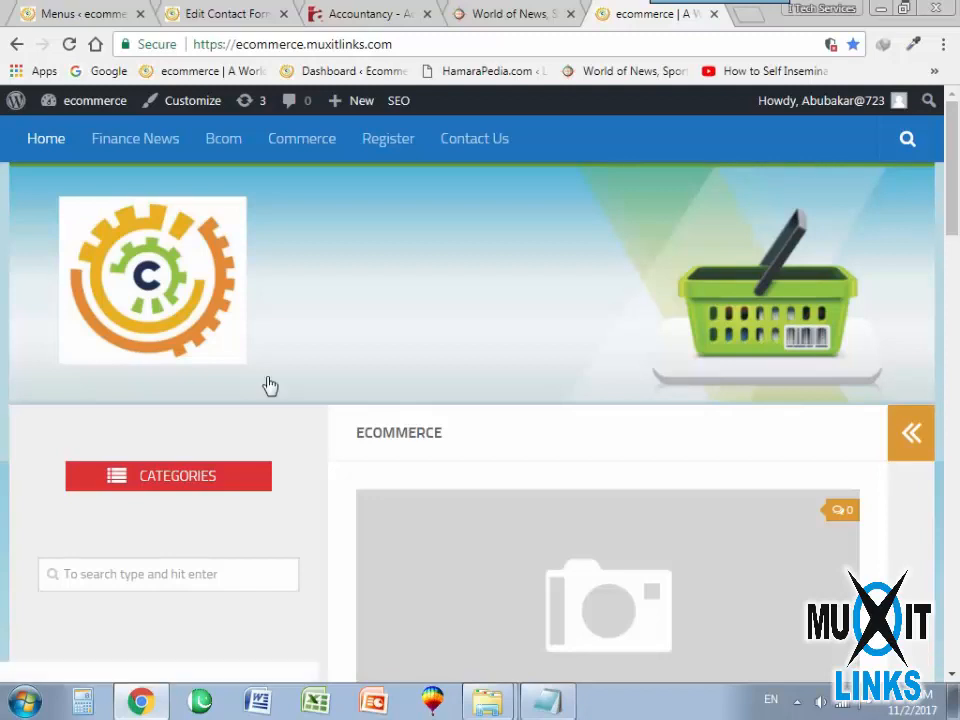
scroll(557, 579, "down", 5)
scroll(553, 495, "down", 6)
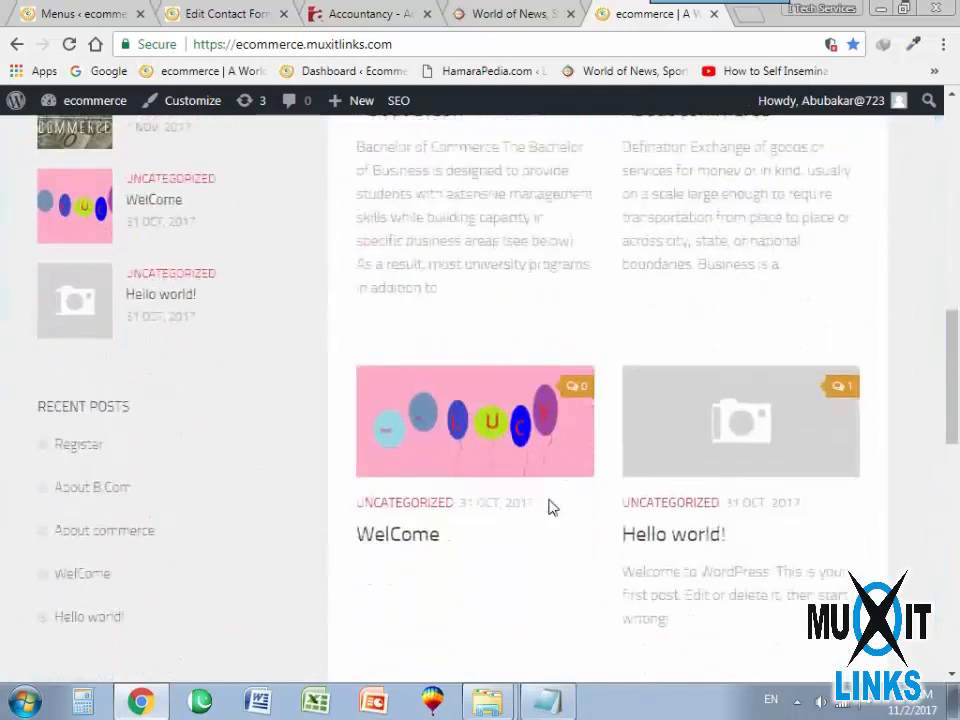
scroll(549, 507, "up", 3)
scroll(549, 509, "up", 8)
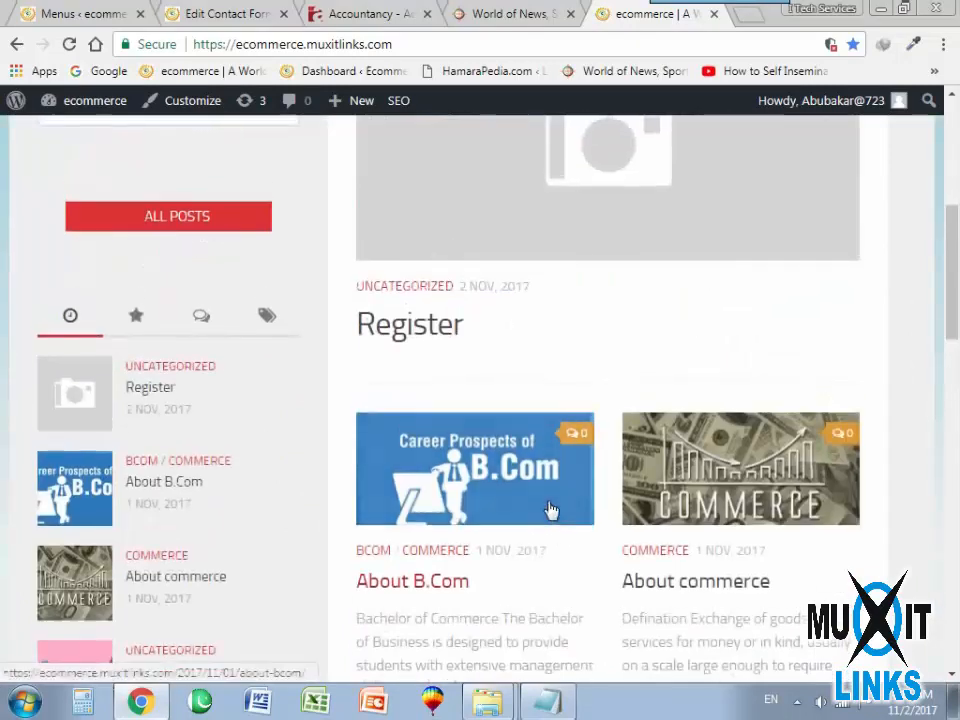
left_click(100, 390)
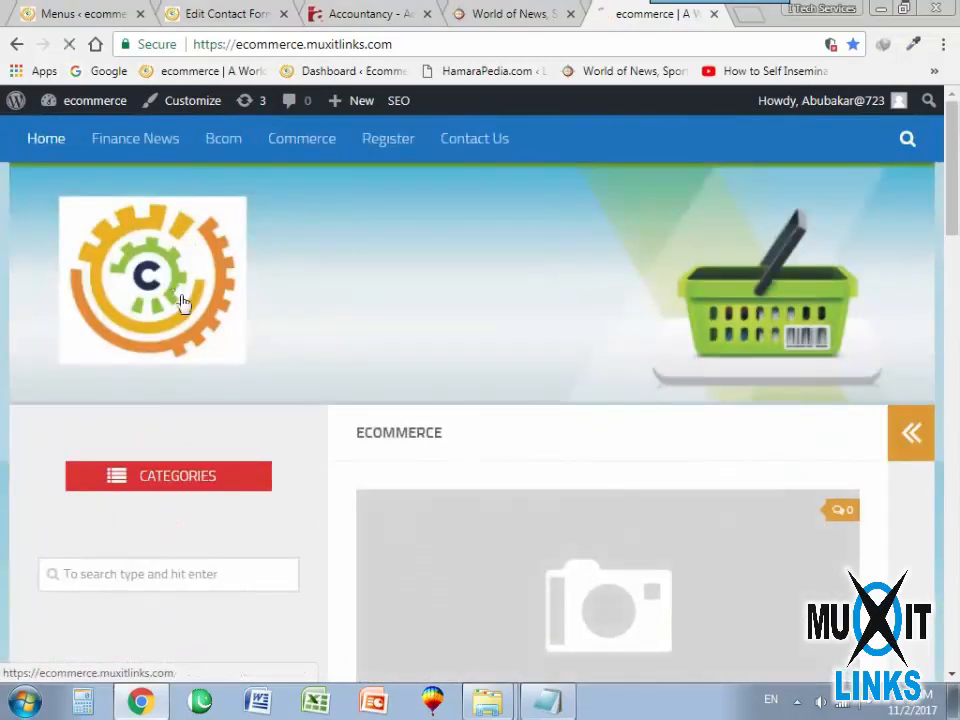
Open the Register post from the home page to check its form, and return to the home page.
scroll(444, 385, "down", 5)
scroll(445, 385, "down", 5)
scroll(445, 385, "up", 5)
scroll(445, 385, "down", 2)
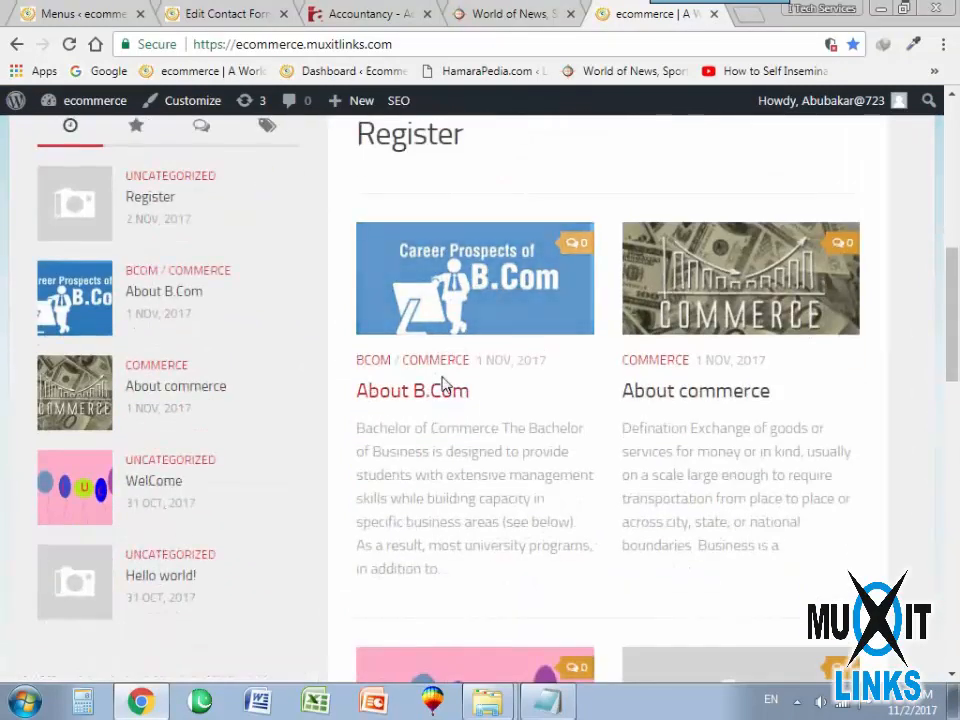
scroll(445, 385, "up", 5)
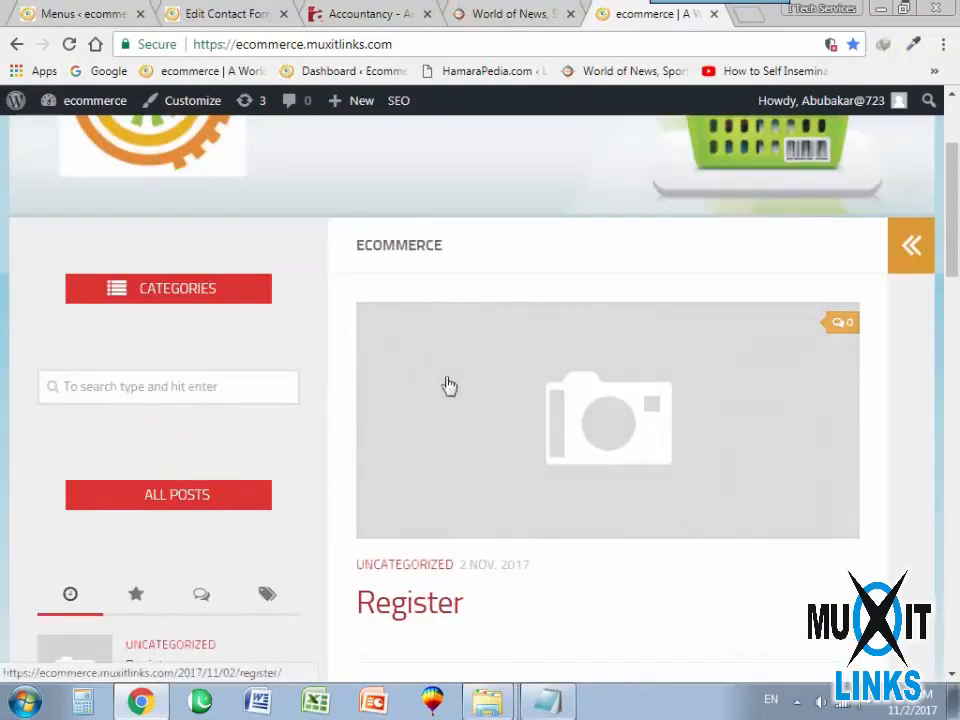
left_click(447, 385)
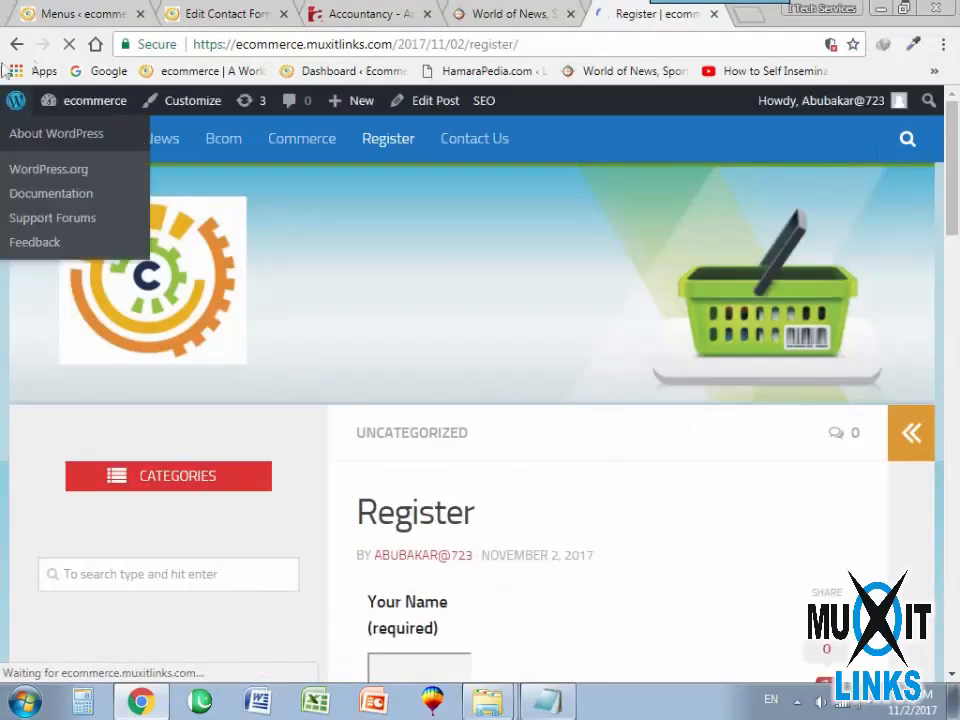
scroll(521, 628, "down", 6)
scroll(536, 624, "up", 6)
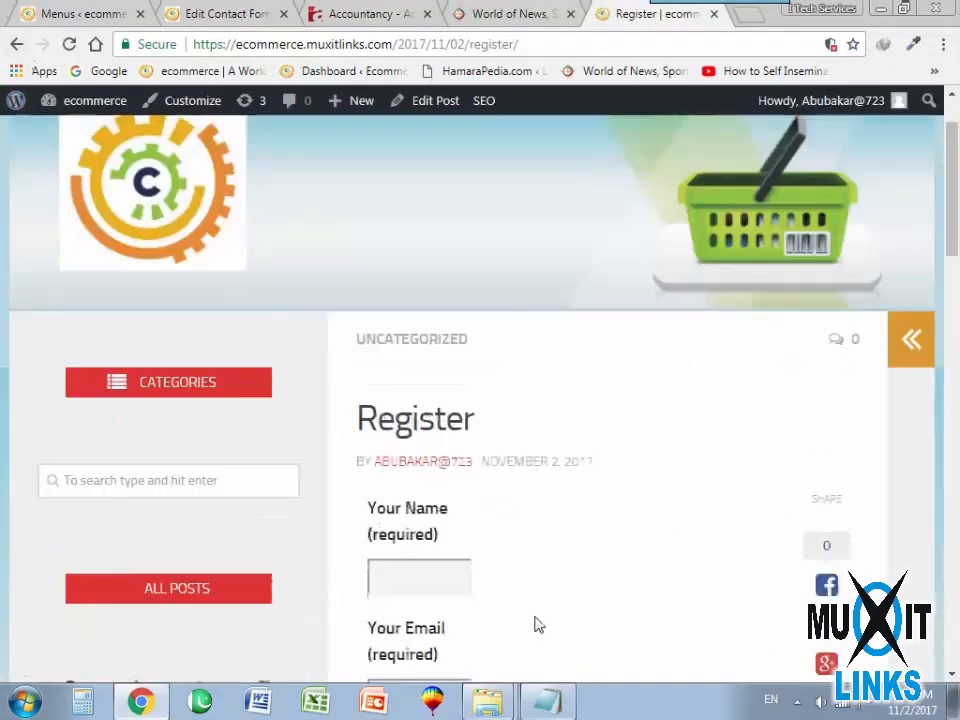
left_click(16, 44)
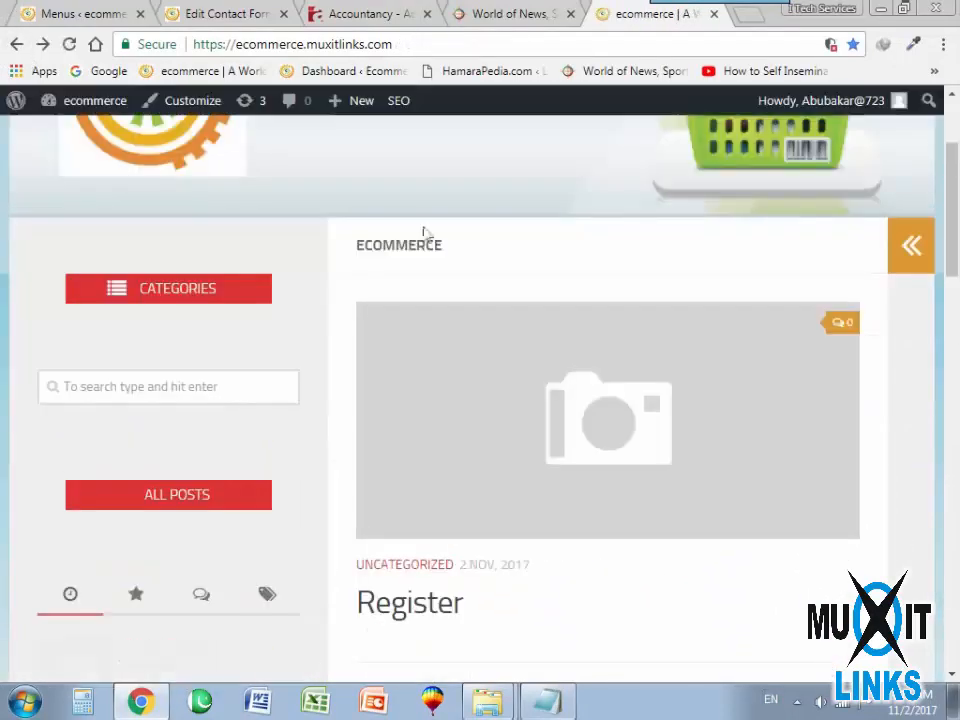
Look through the home page sidebar's popular posts, recent comments, tags and recent posts, plus the archives and categories further down.
scroll(604, 360, "down", 3)
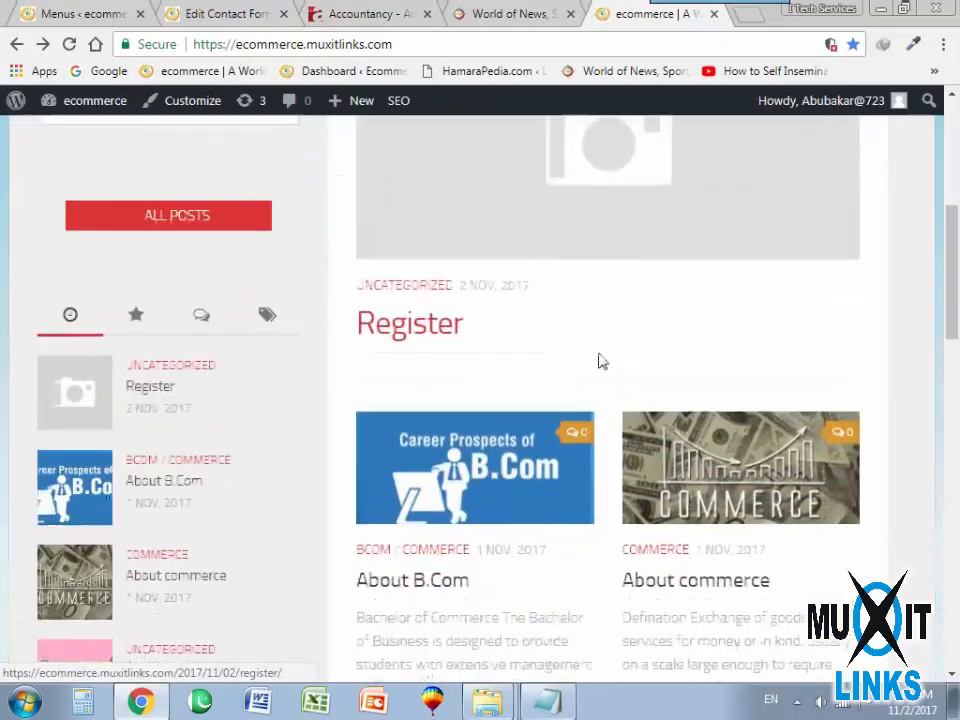
scroll(600, 360, "down", 1)
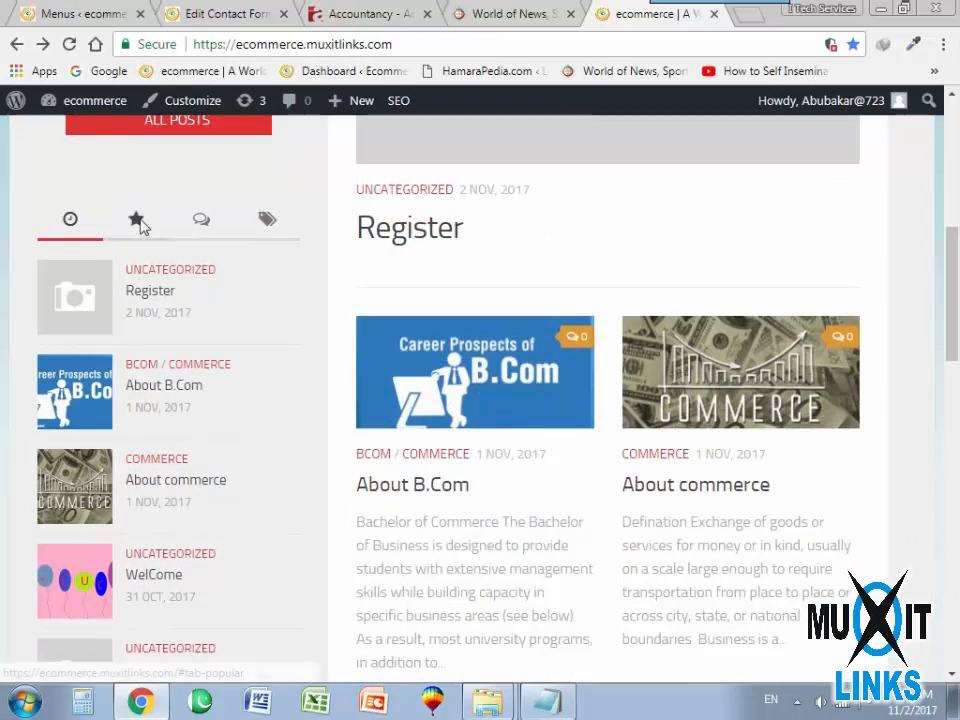
left_click(141, 222)
left_click(203, 222)
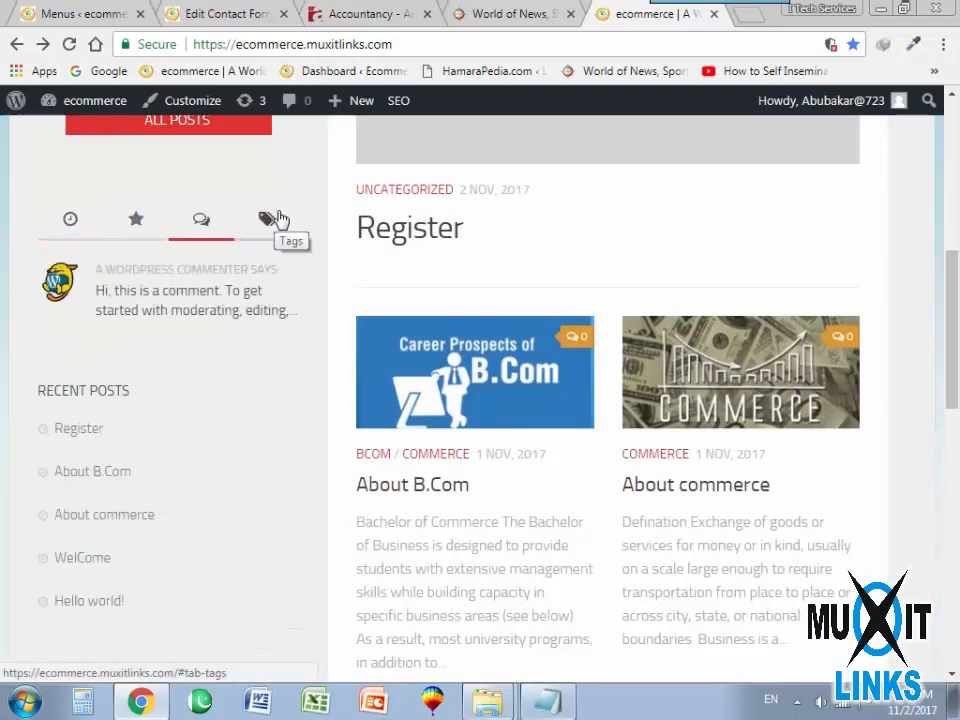
left_click(264, 220)
left_click(70, 222)
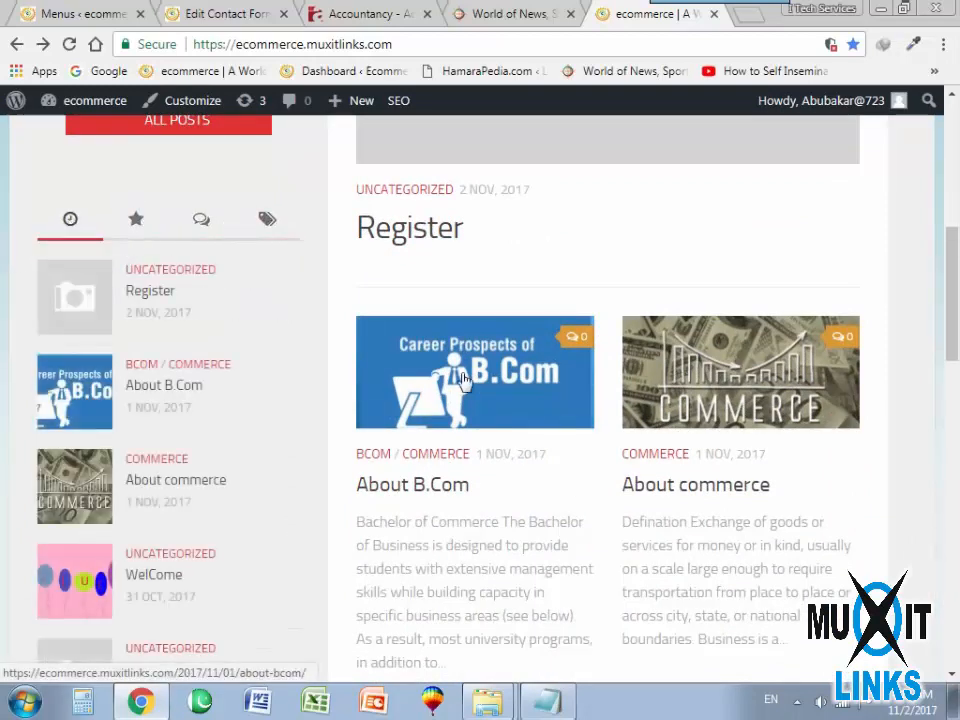
scroll(545, 410, "down", 10)
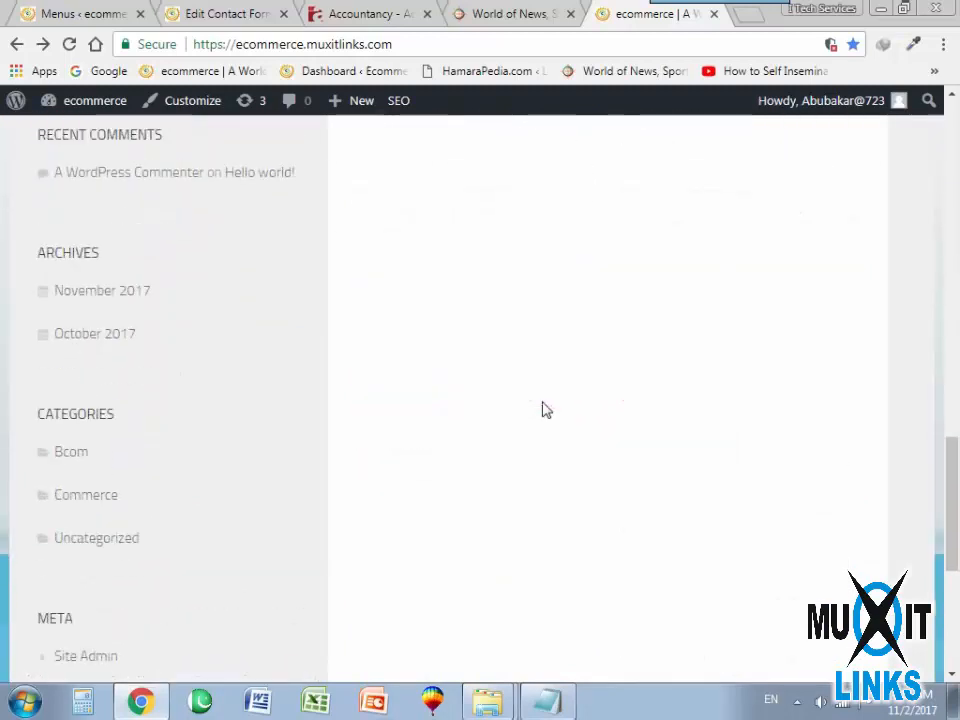
scroll(541, 410, "down", 3)
scroll(560, 412, "up", 4)
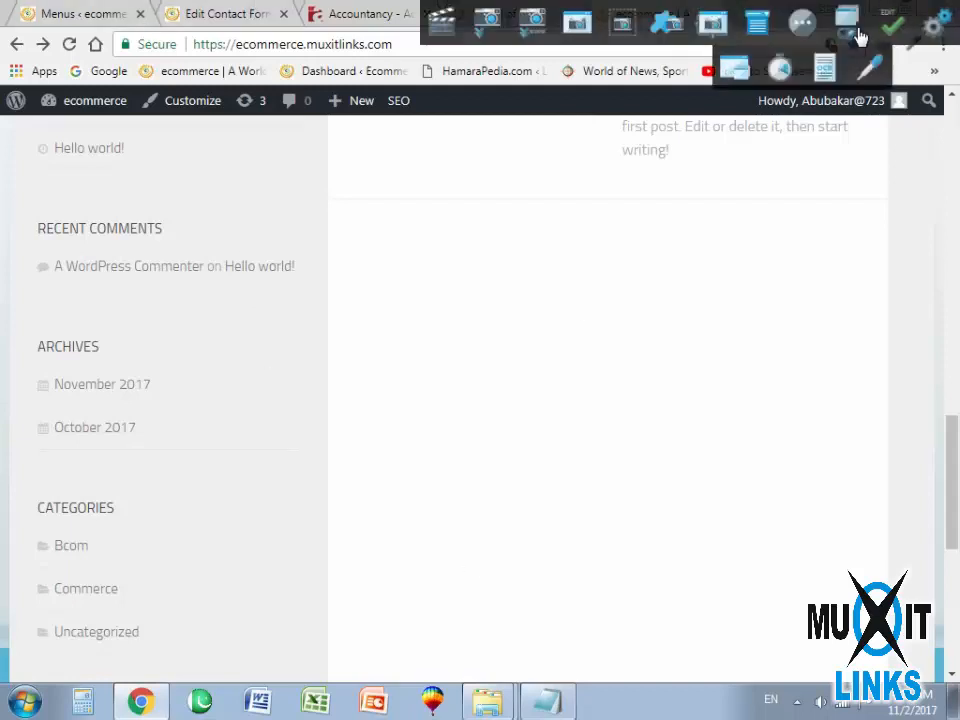
left_click(891, 30)
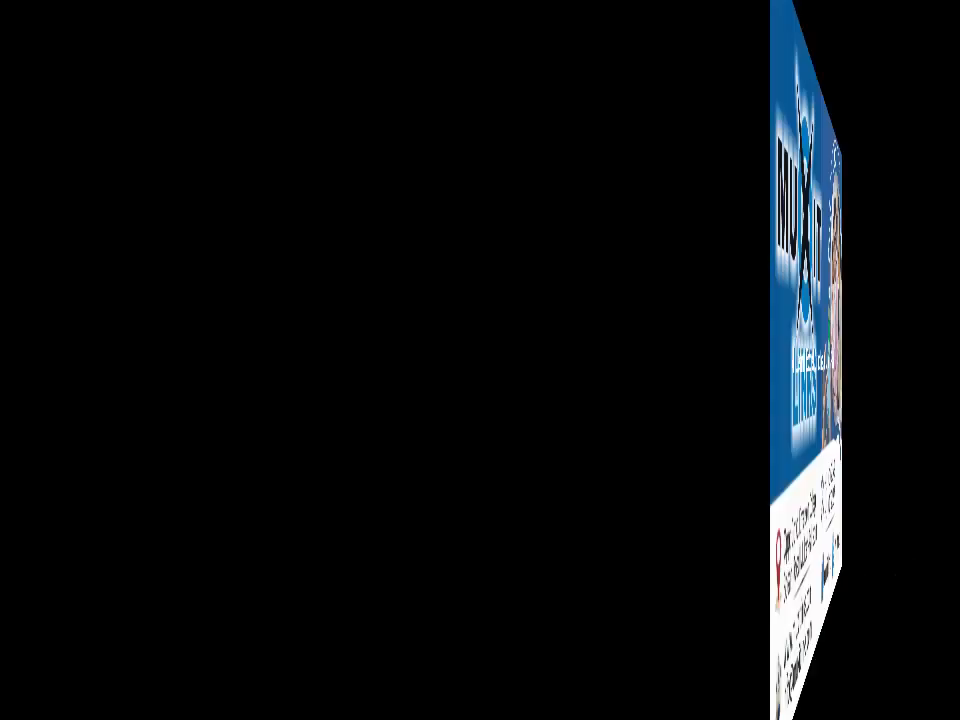